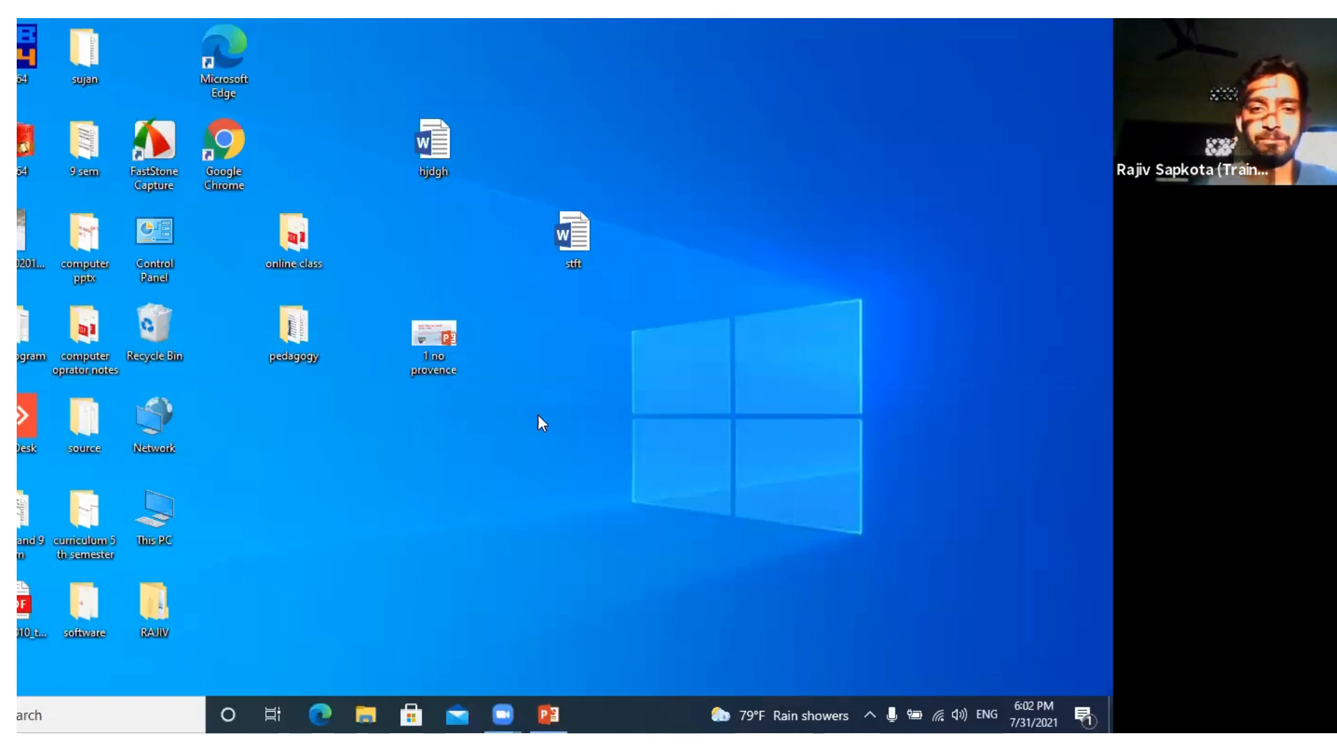
# - Find the Microsoft Office 2013 folder in the list of installed apps and expand it
pyautogui.click(571, 472)
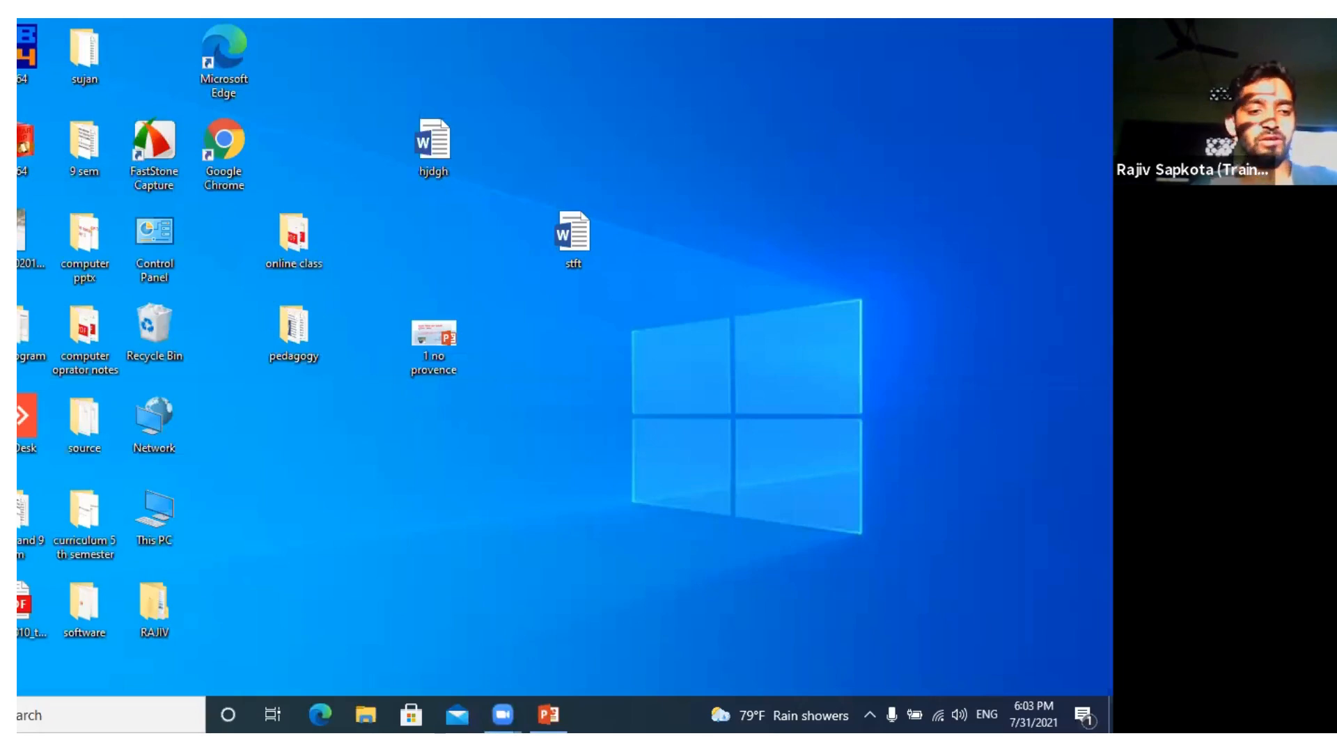
pyautogui.press('super')
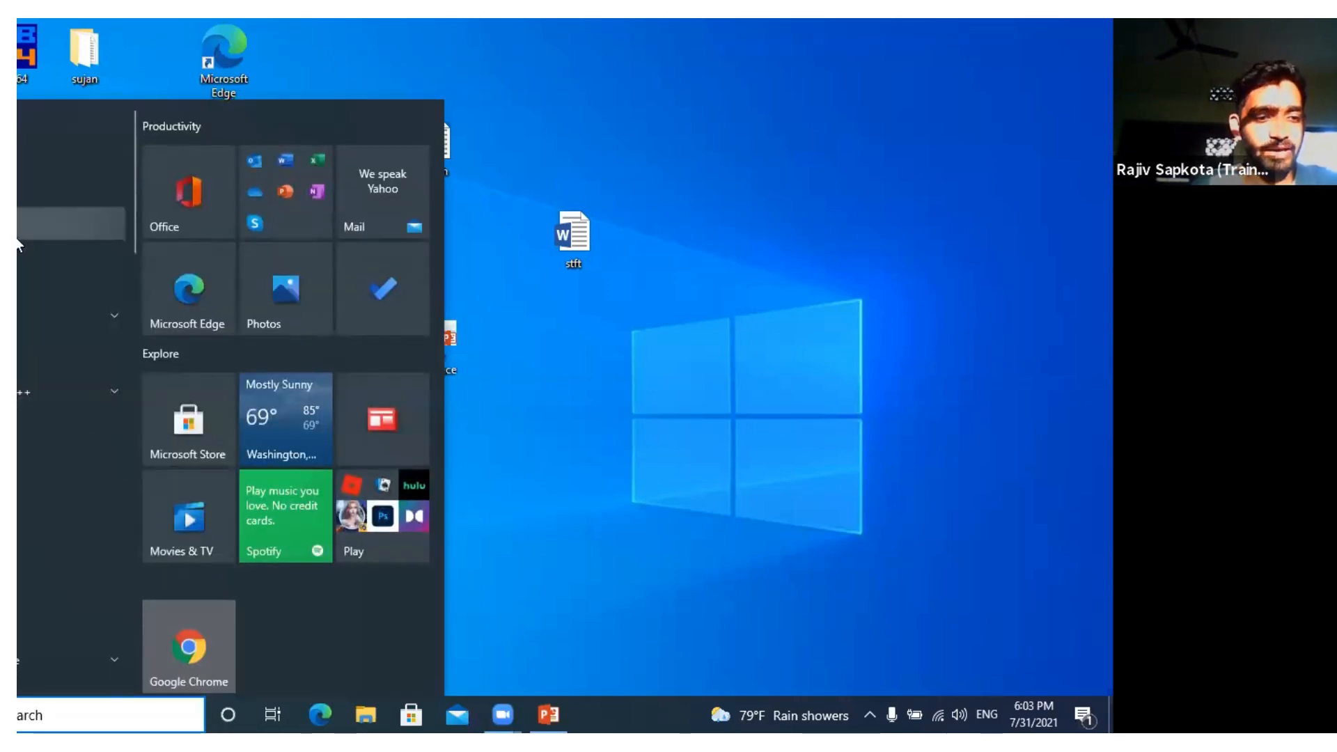
pyautogui.press('Down')
pyautogui.press('Down')
pyautogui.press('Down')
pyautogui.press('Down')
pyautogui.press('Down')
pyautogui.press('Down')
pyautogui.press('Down')
pyautogui.press('Down')
pyautogui.press('Down')
pyautogui.press('Down')
pyautogui.press('Down')
pyautogui.press('Down')
pyautogui.press('Down')
pyautogui.press('Down')
pyautogui.press('Down')
pyautogui.press('Down')
pyautogui.press('Down')
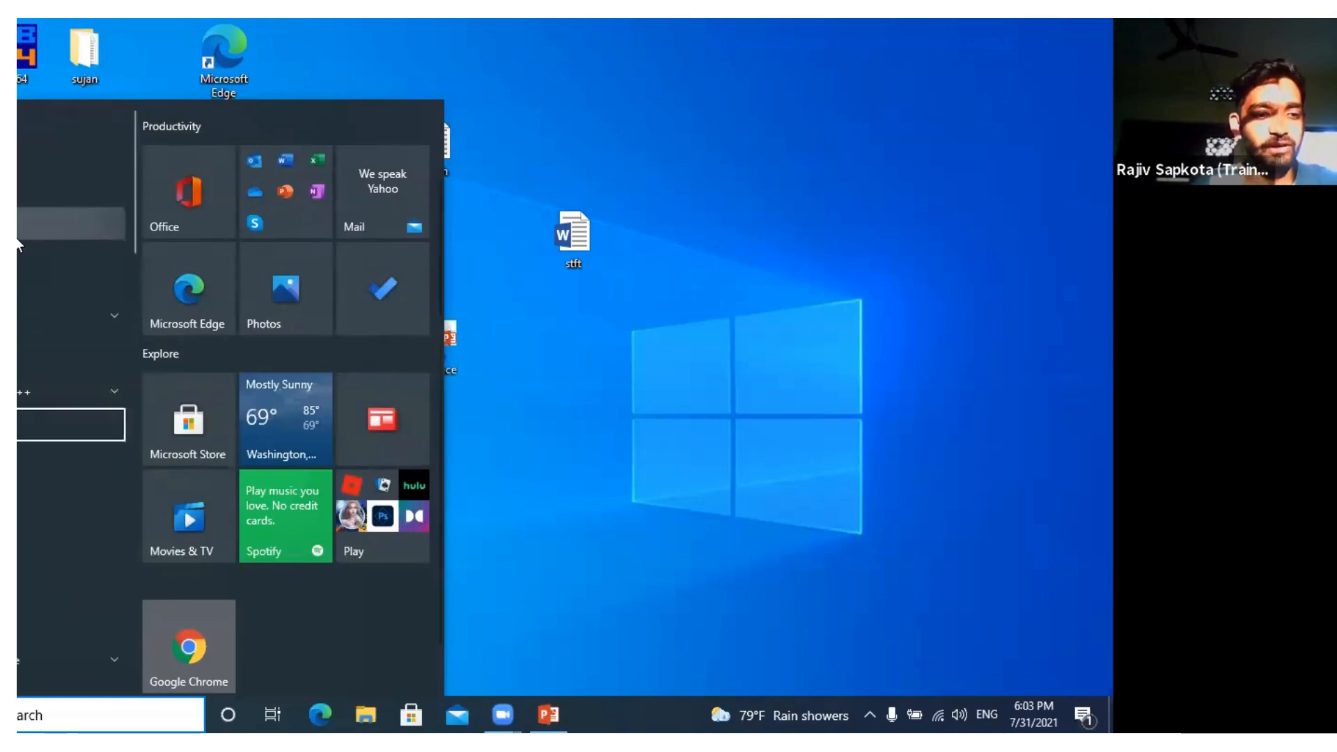
pyautogui.press('Down')
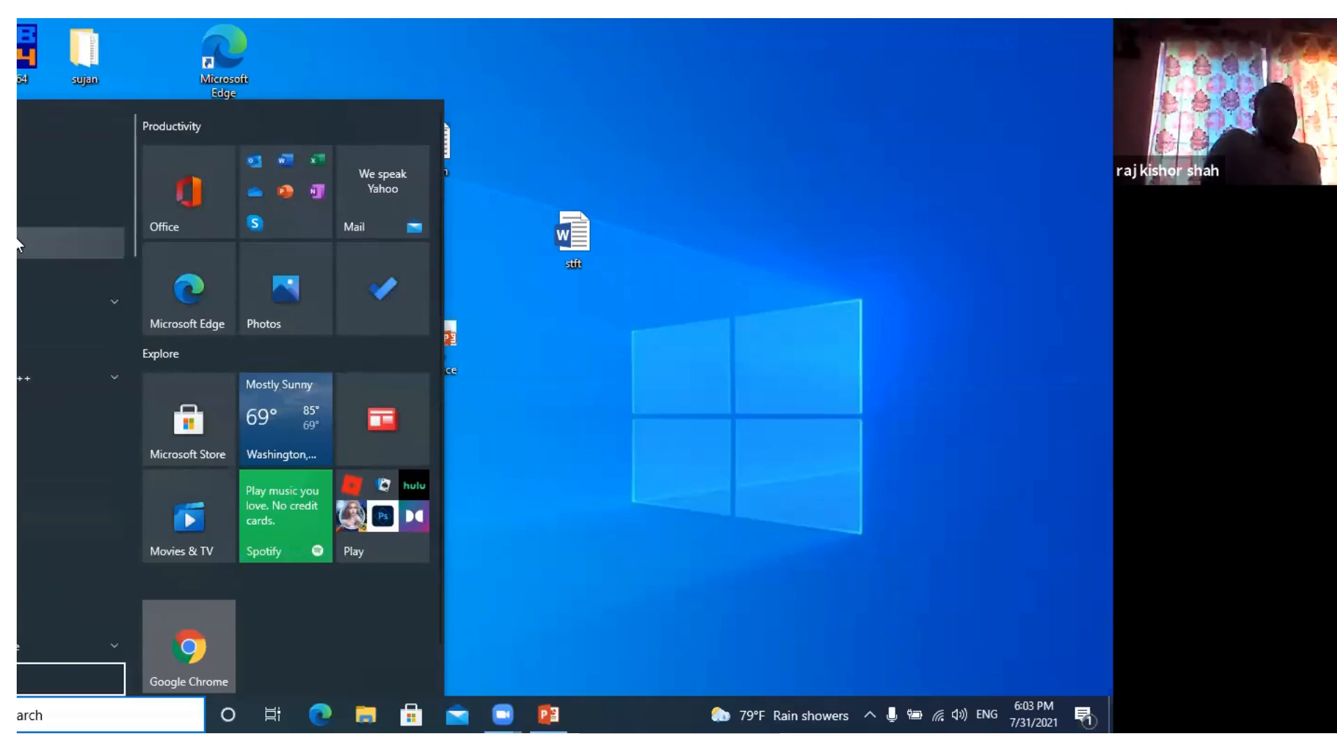
pyautogui.press('Down')
pyautogui.press('Down')
pyautogui.press('Down')
pyautogui.press('Down')
pyautogui.press('Down')
pyautogui.press('Down')
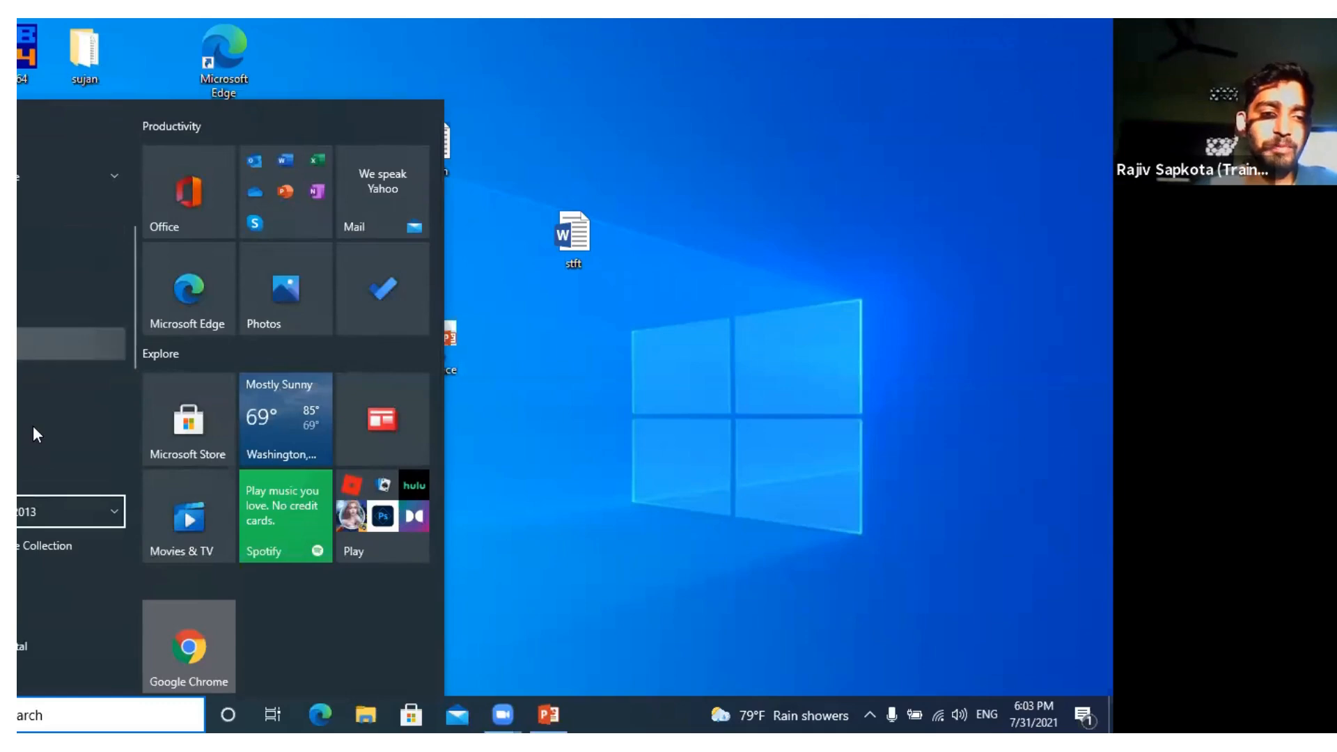
pyautogui.click(46, 527)
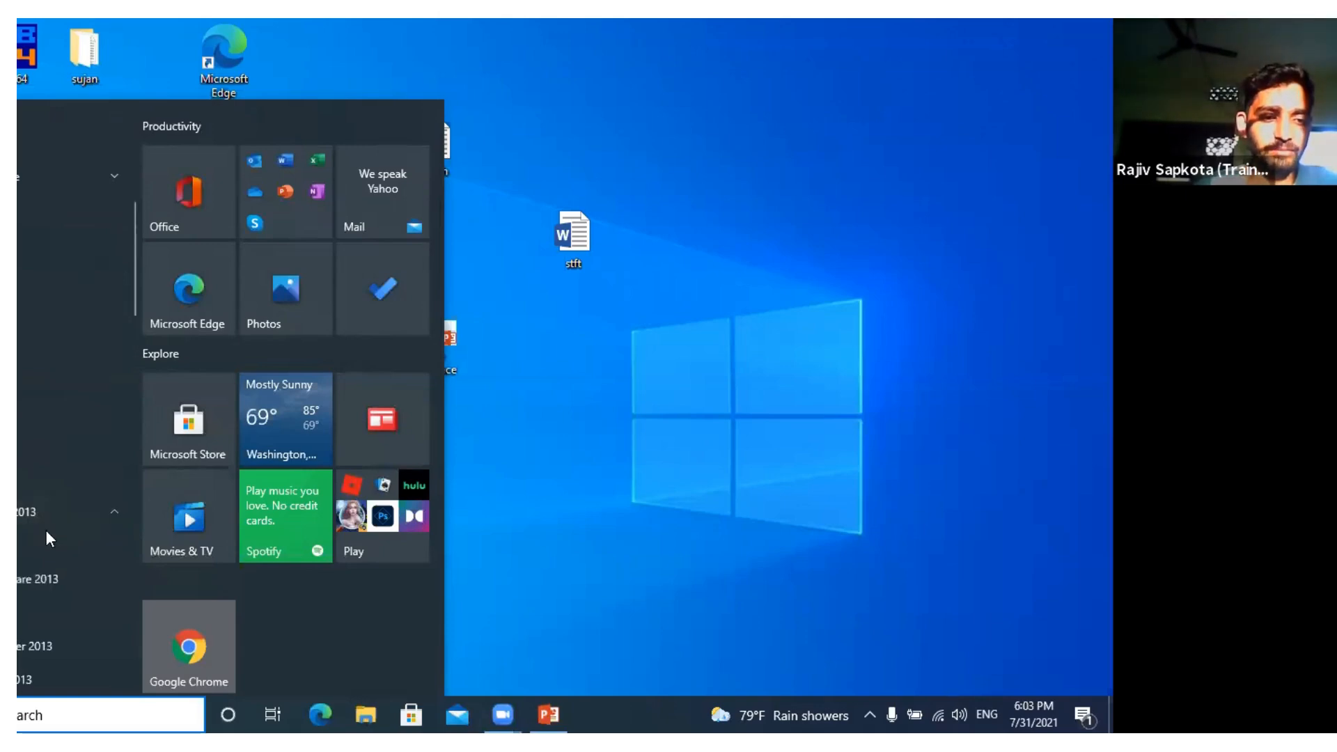
# - Look through the programs in the expanded Office 2013 folder, including the entries further down, and return to the desktop
pyautogui.click(135, 340)
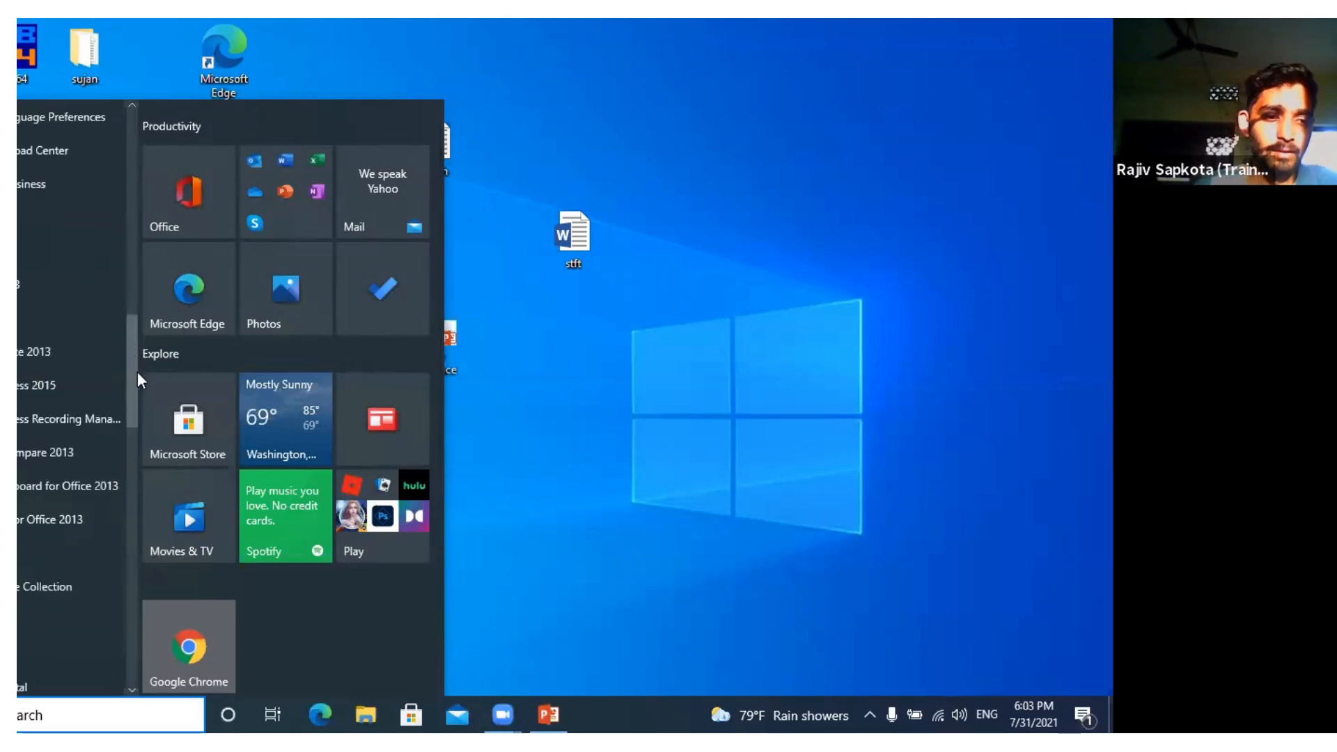
pyautogui.scroll(-3, 136, 374)
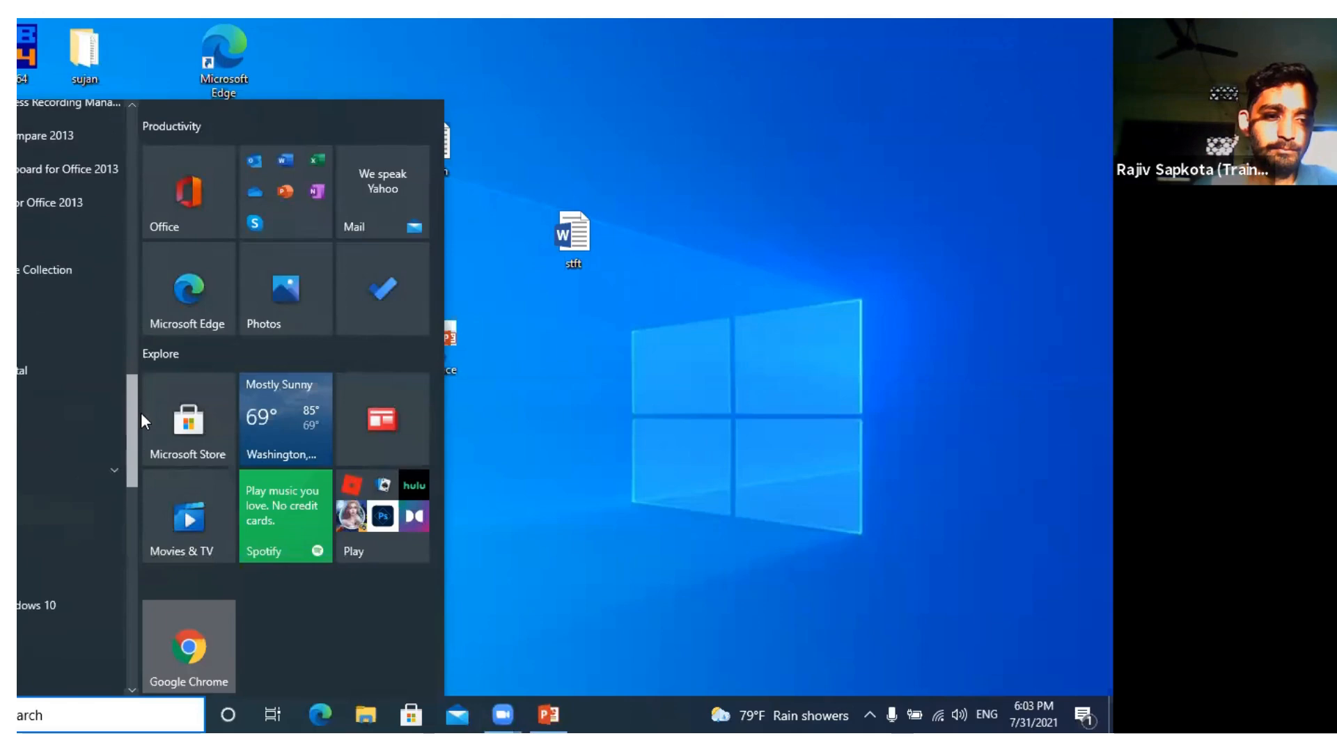
pyautogui.scroll(-2, 141, 412)
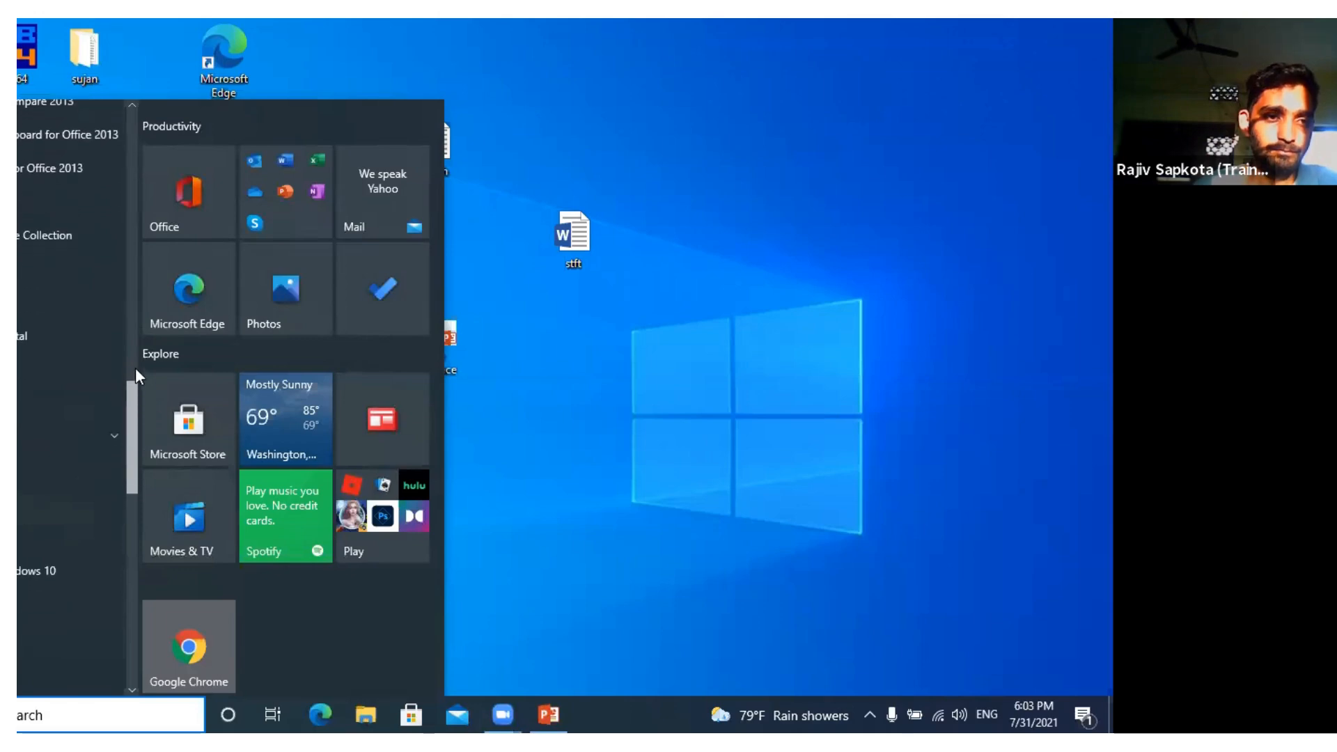
pyautogui.scroll(5, 135, 368)
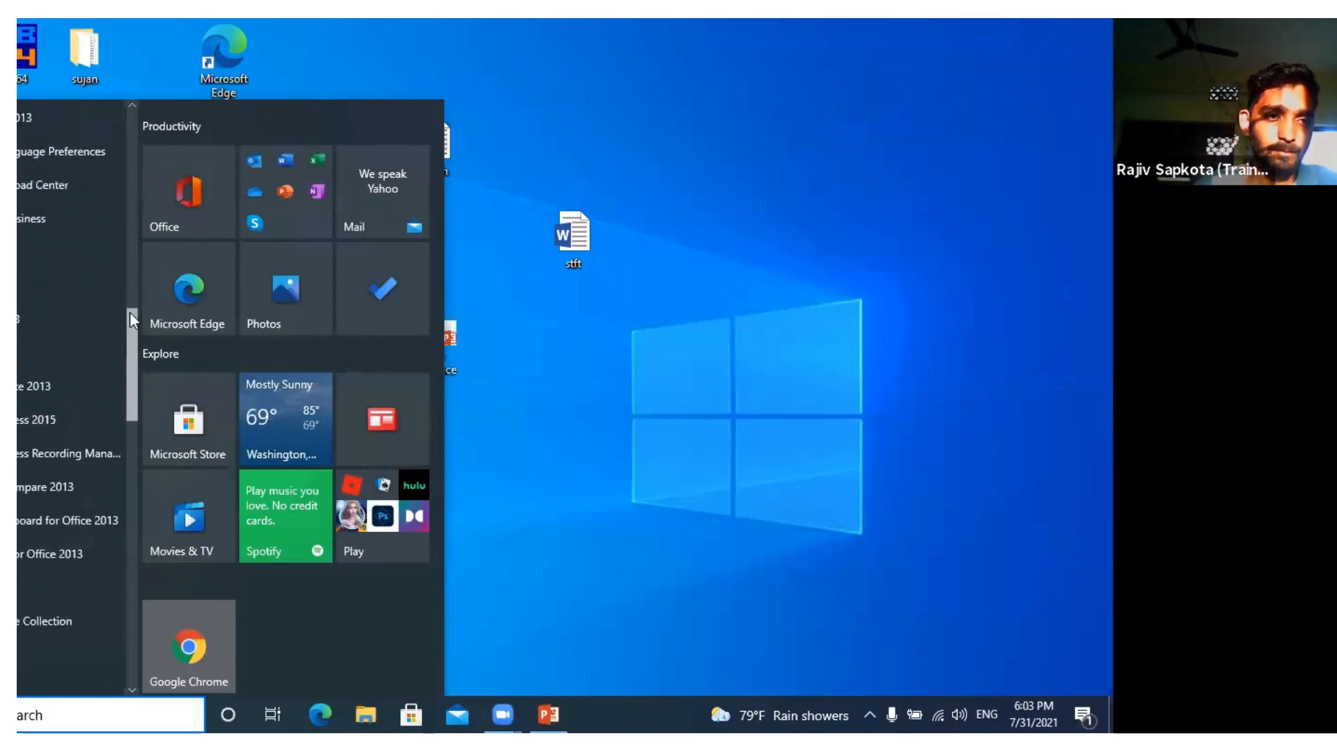
pyautogui.moveTo(130, 311); pyautogui.dragTo(128, 290)
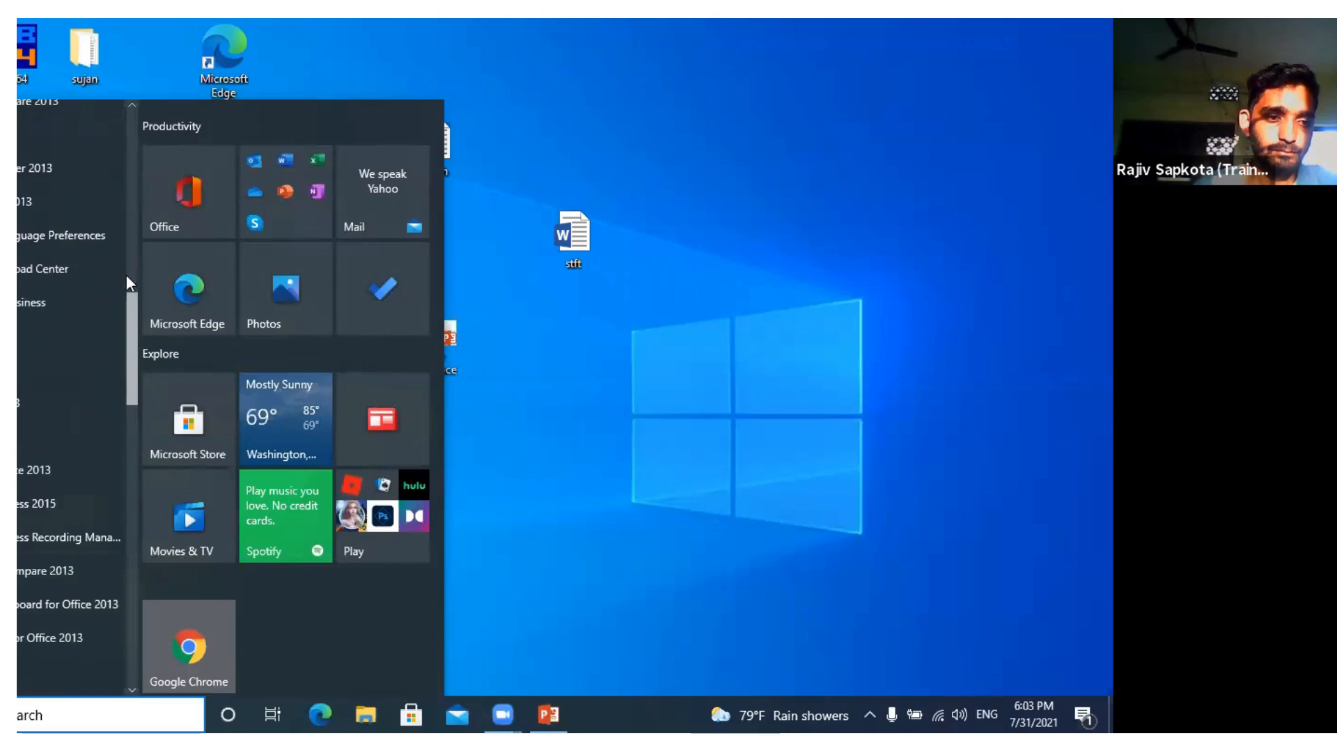
pyautogui.scroll(4, 127, 293)
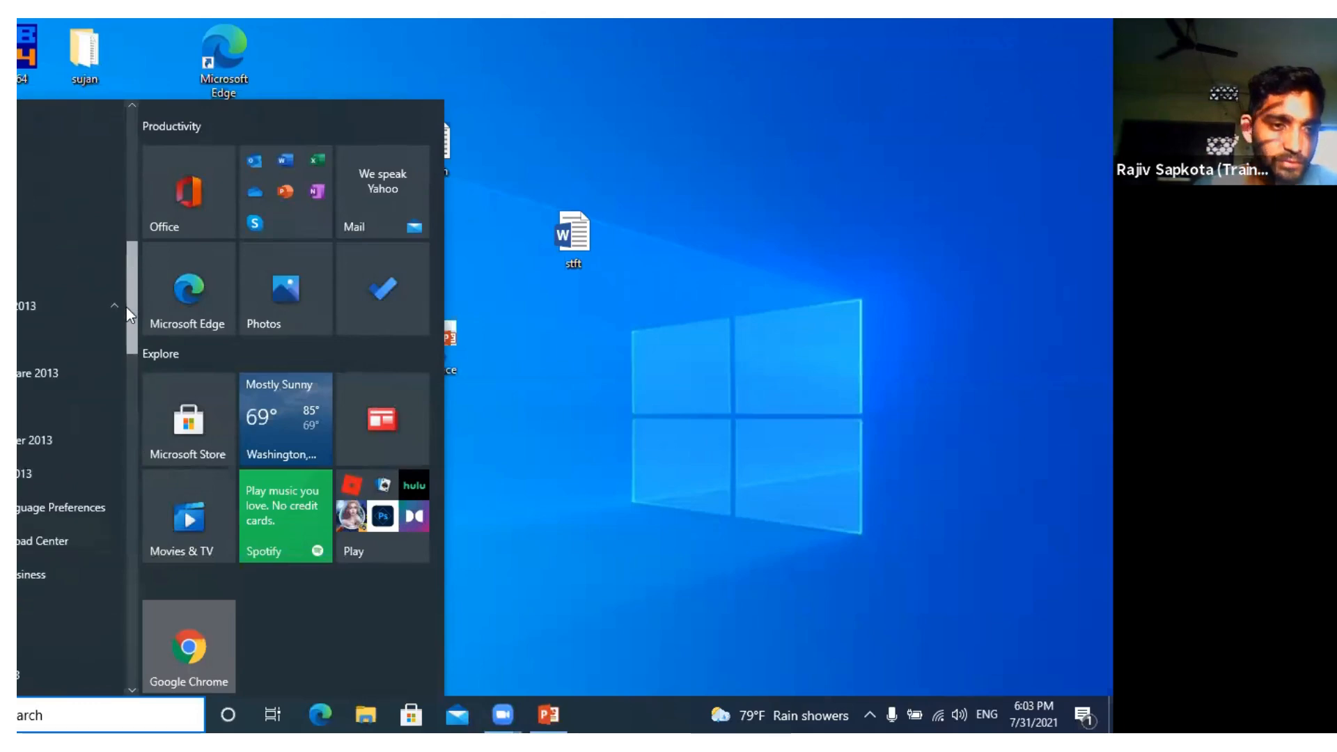
pyautogui.scroll(-1, 127, 309)
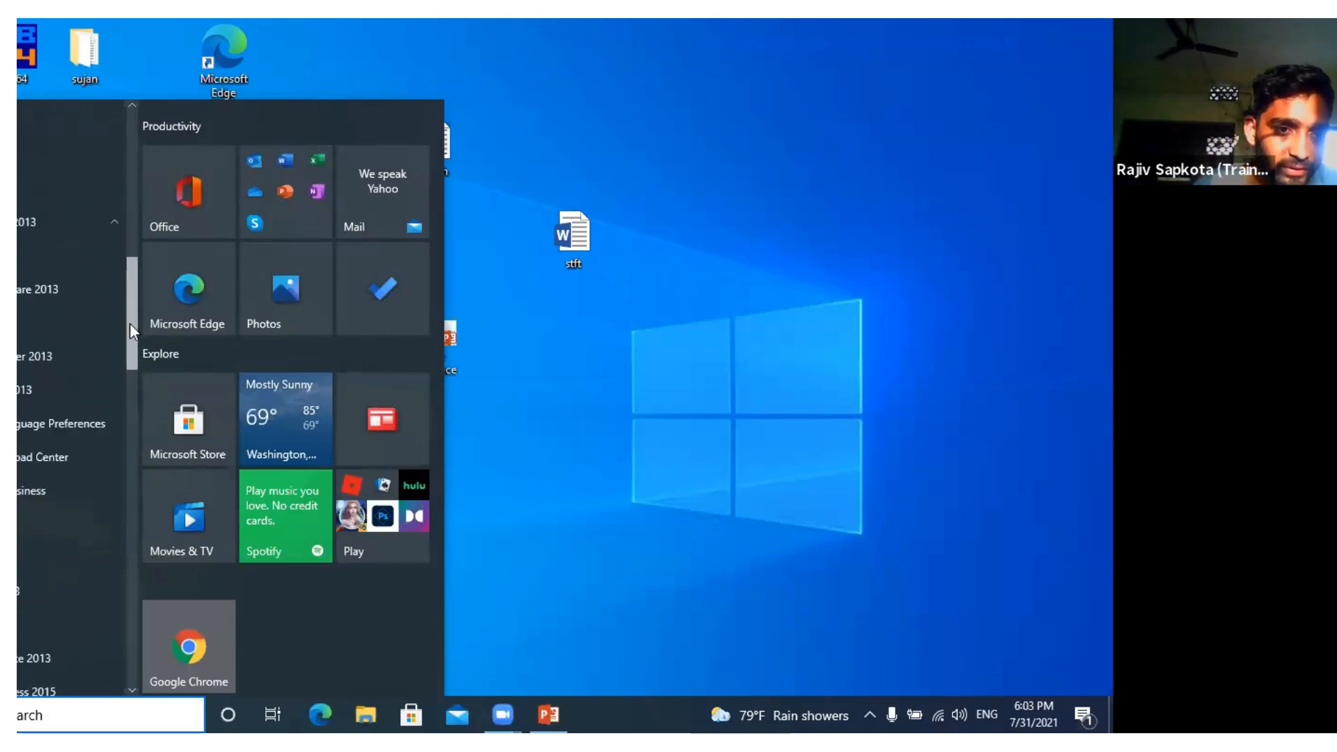
pyautogui.scroll(-3, 83, 304)
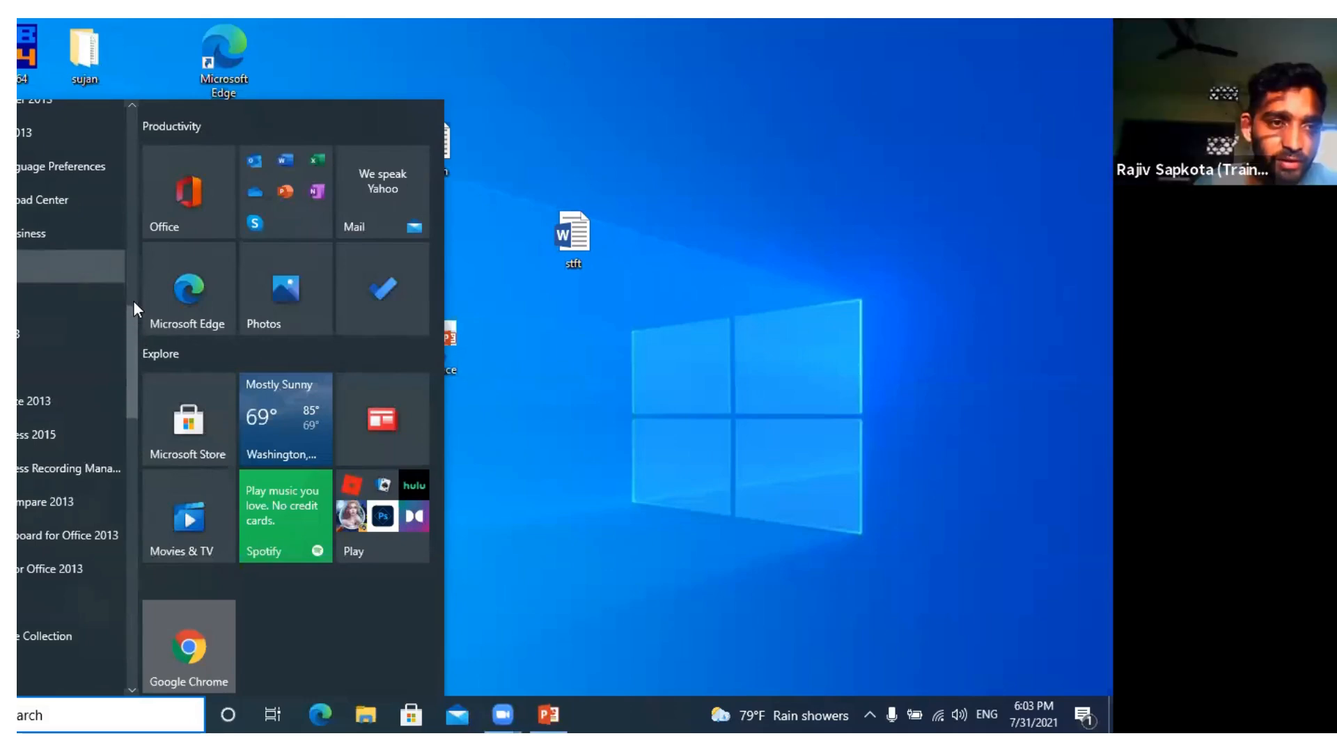
pyautogui.moveTo(133, 299)
pyautogui.mouseDown()
pyautogui.moveTo(132, 264)
pyautogui.moveTo(134, 276)
pyautogui.mouseUp()
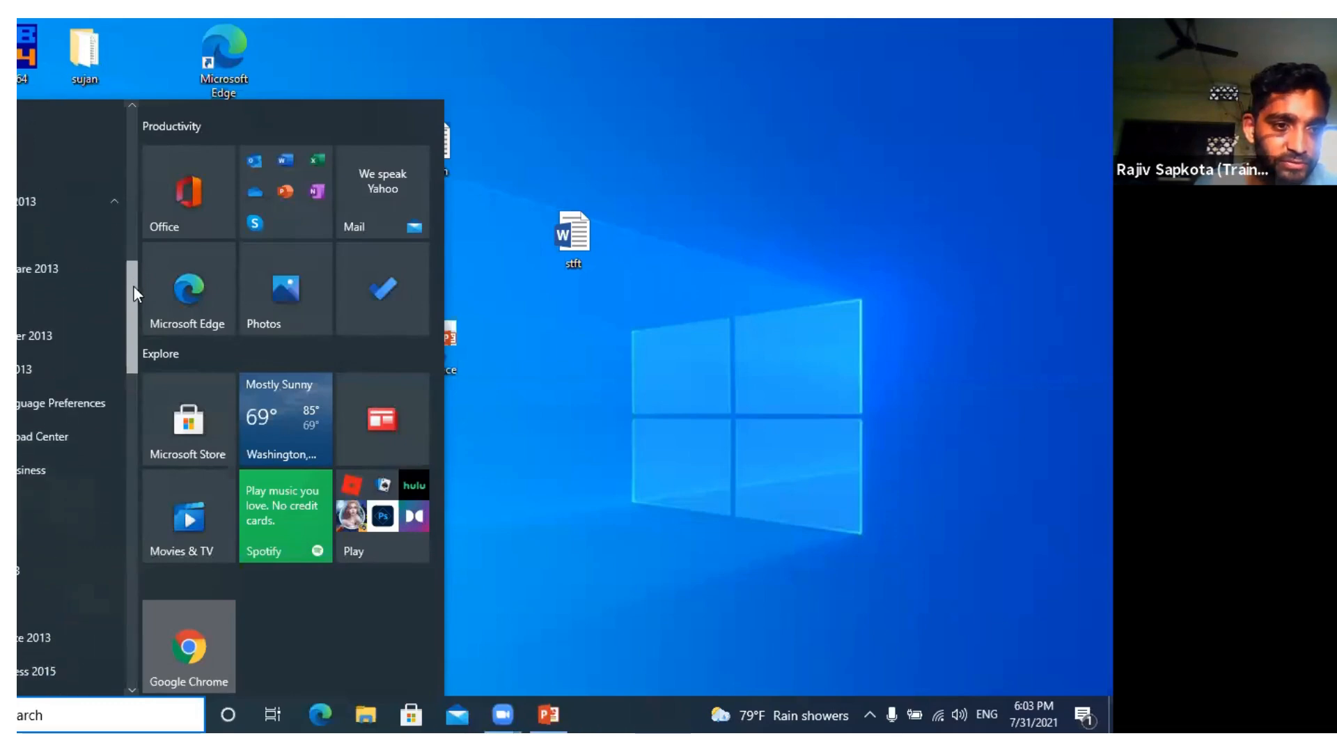
pyautogui.scroll(-3, 135, 306)
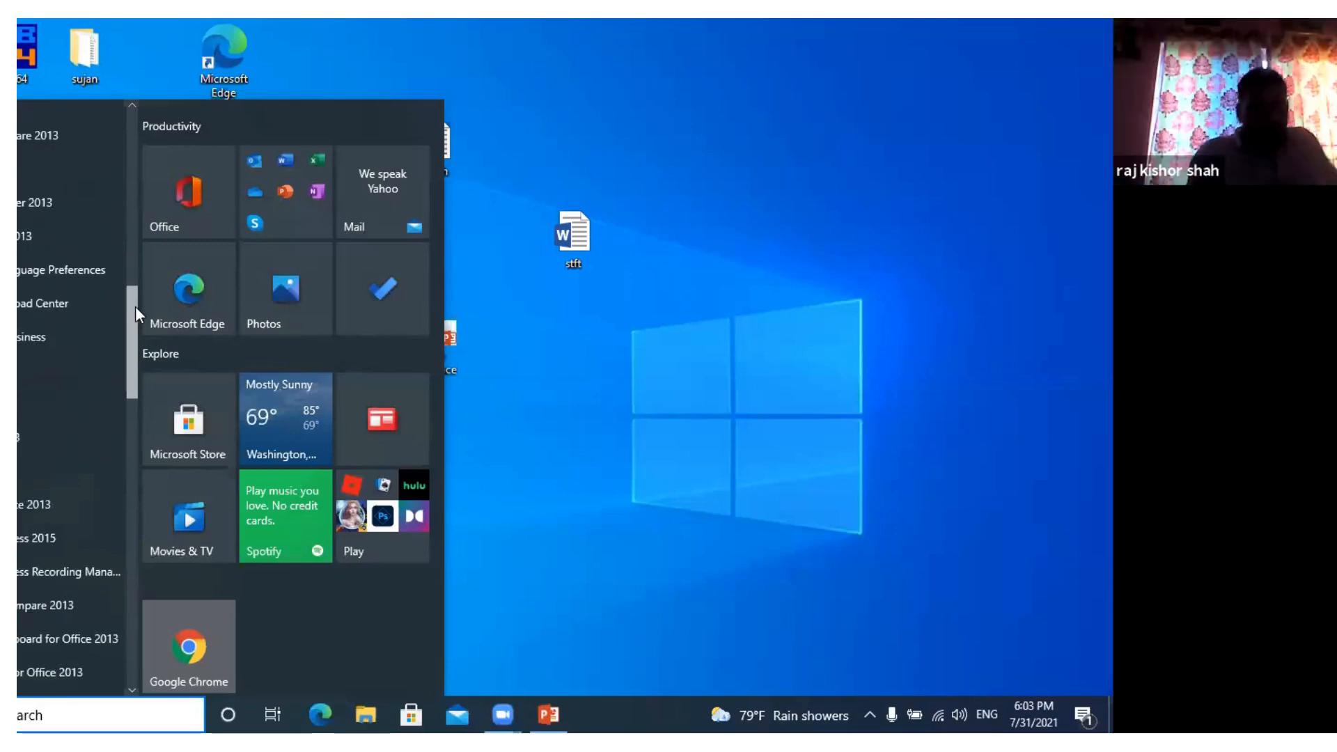
pyautogui.moveTo(137, 267); pyautogui.dragTo(137, 229)
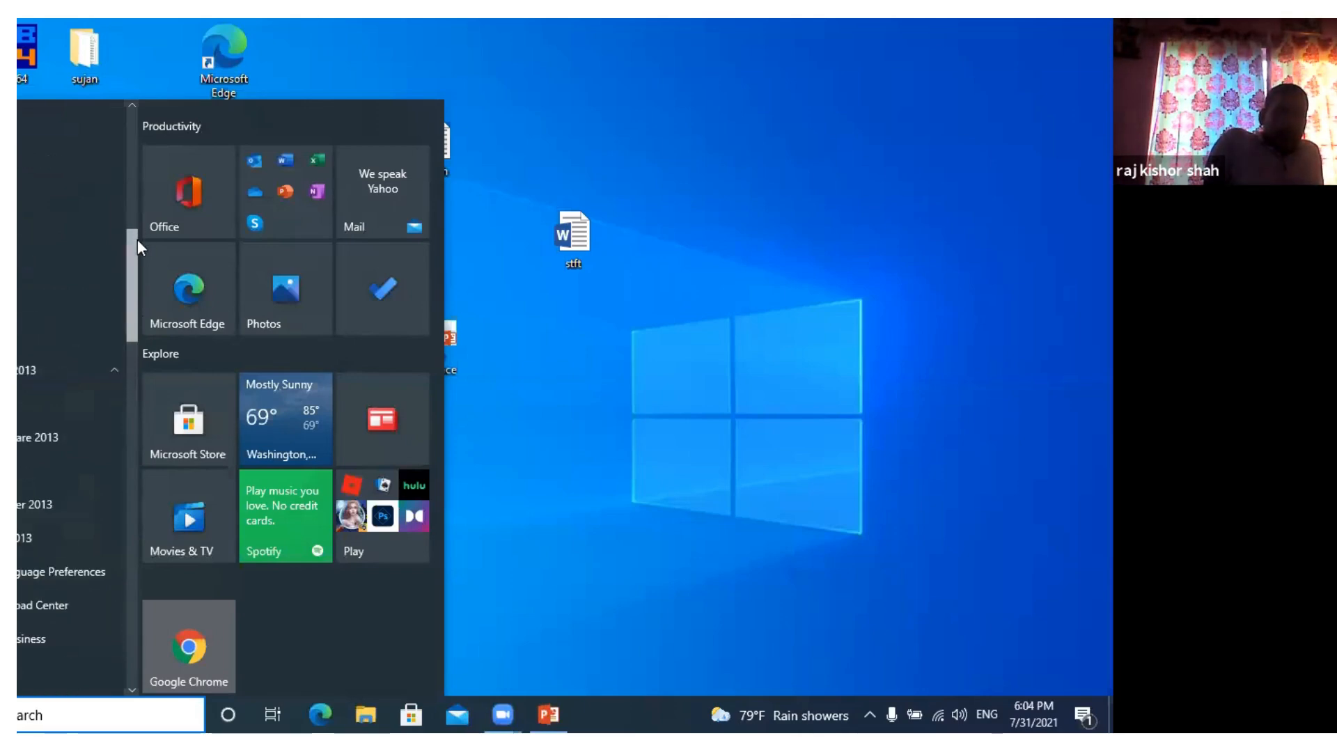
pyautogui.scroll(-2, 71, 298)
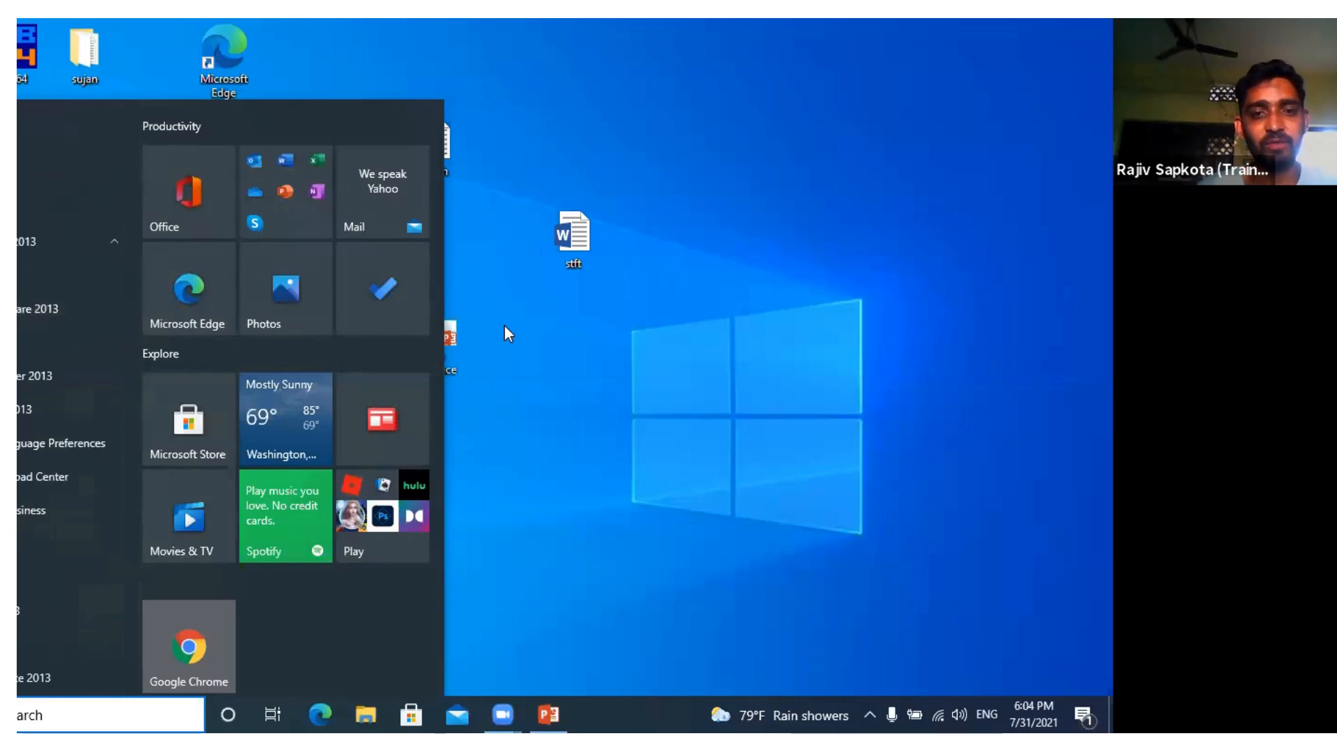
pyautogui.click(541, 389)
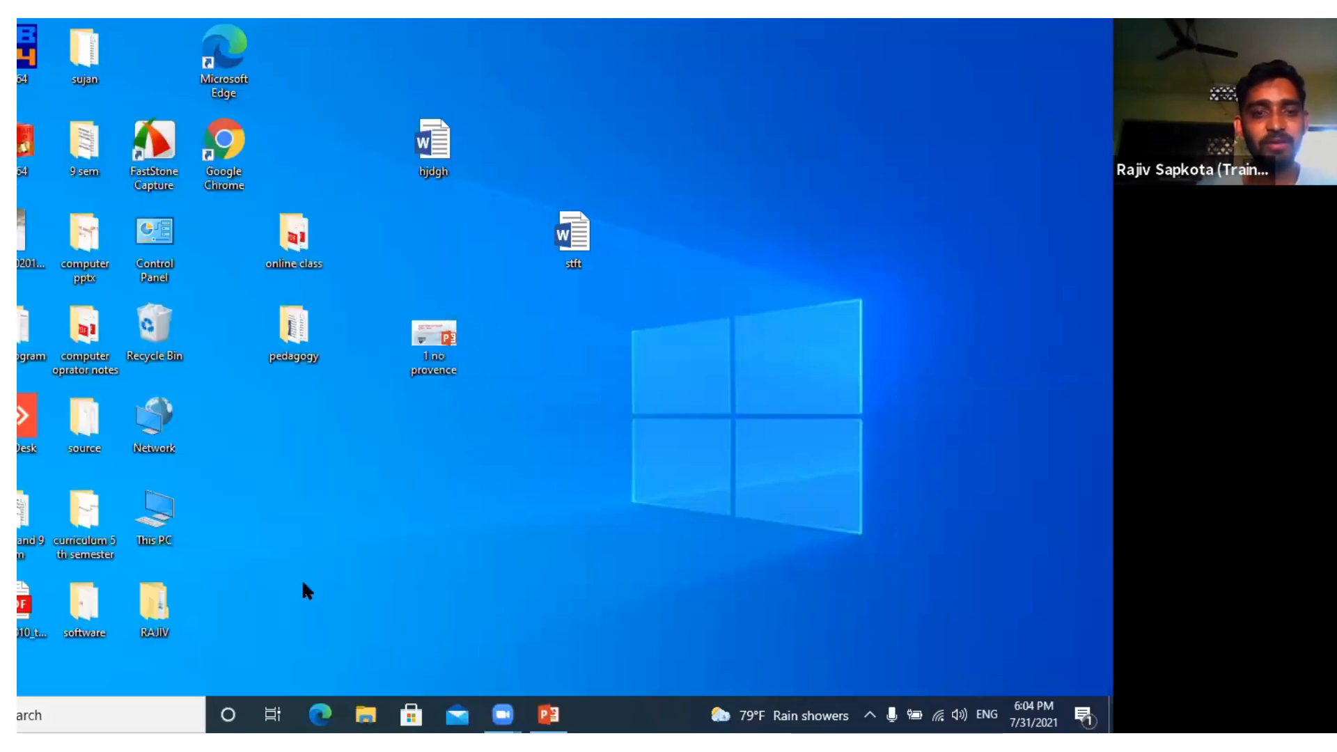
# - Search Windows for Word and launch Word 2013 from the results
pyautogui.rightClick(506, 327)
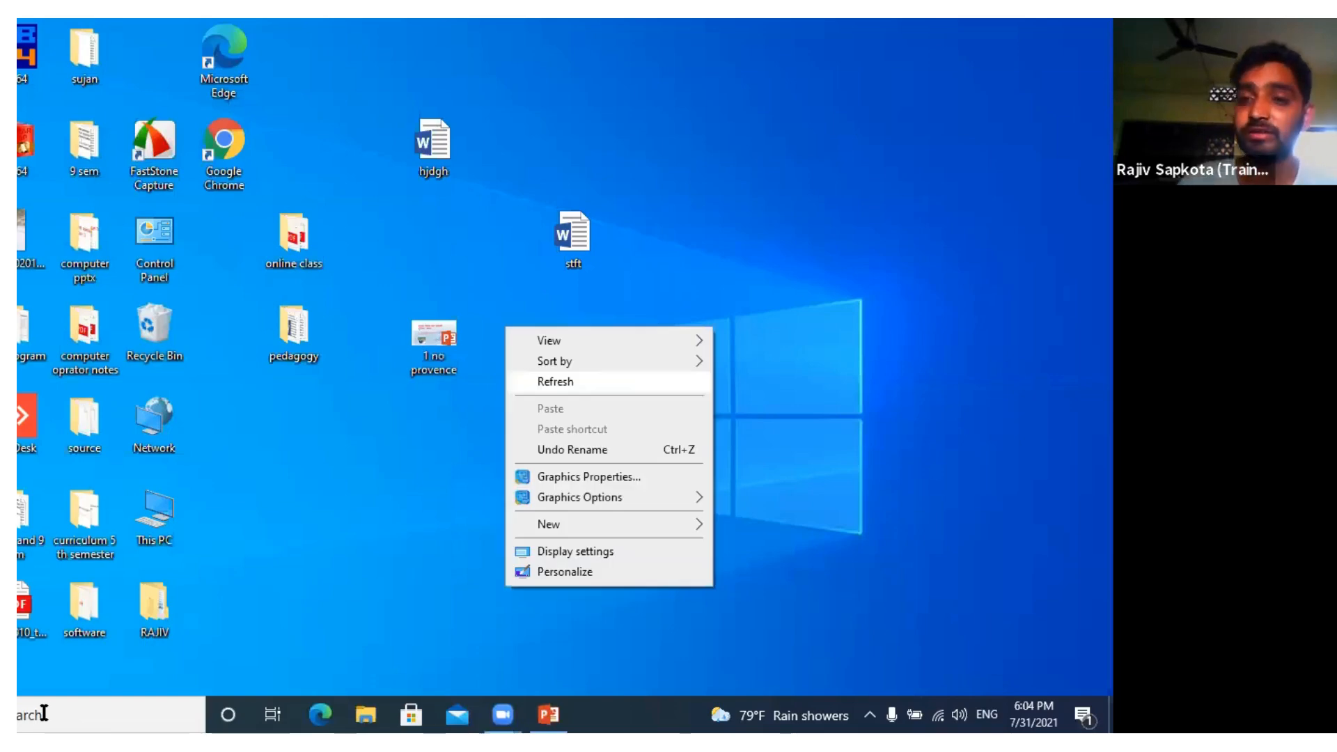
pyautogui.click(44, 712)
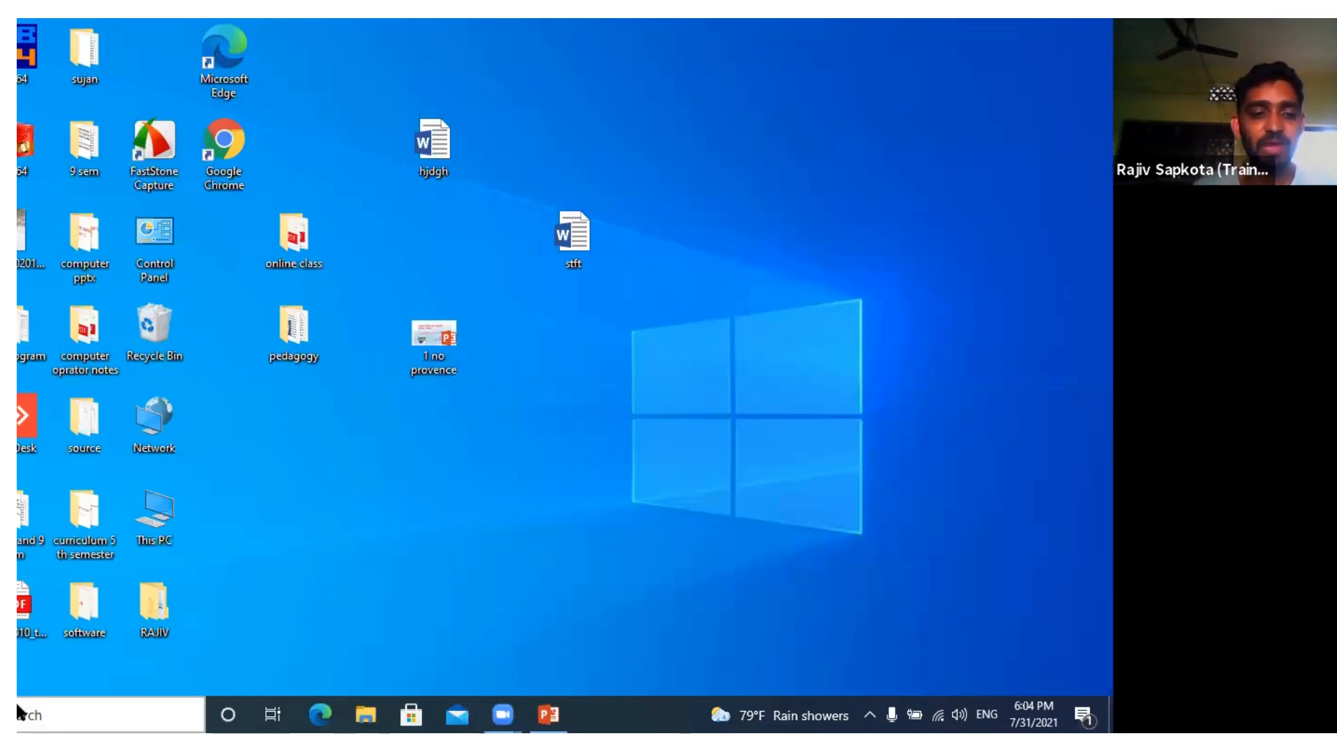
pyautogui.click(18, 709)
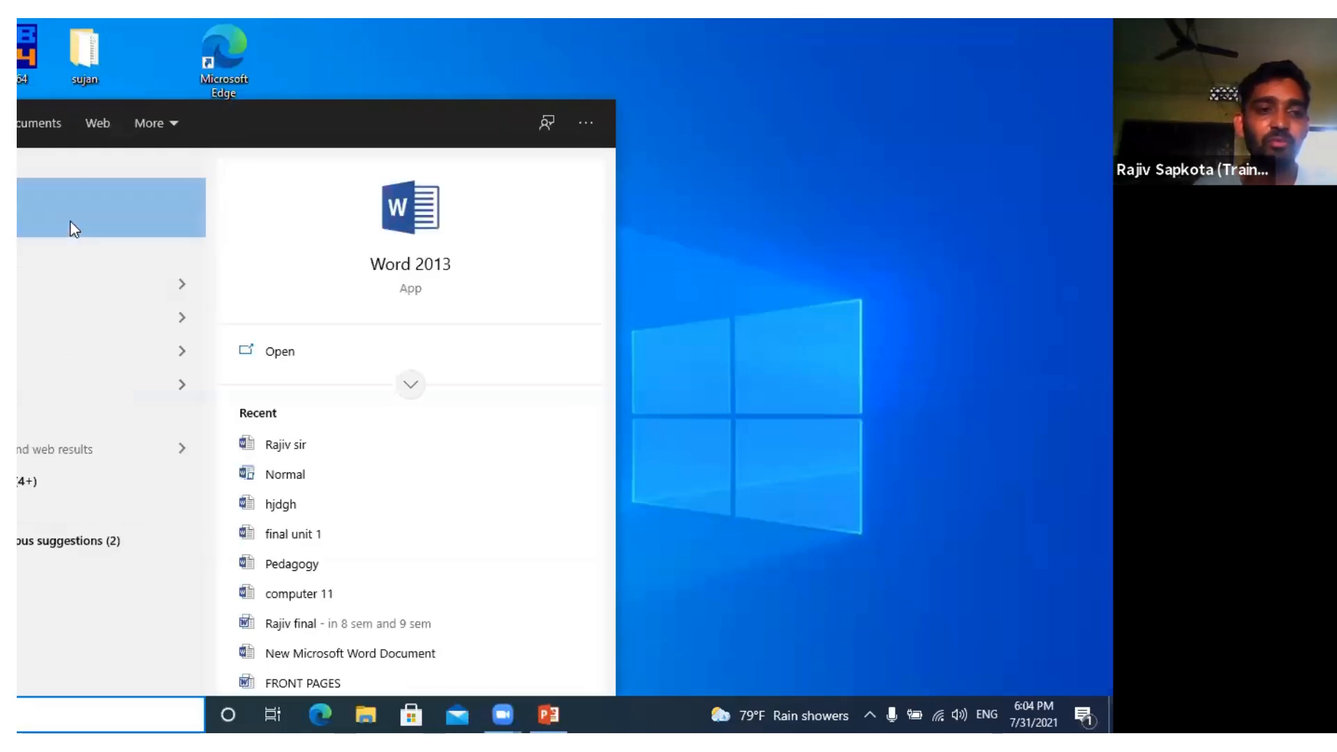
pyautogui.click(70, 221)
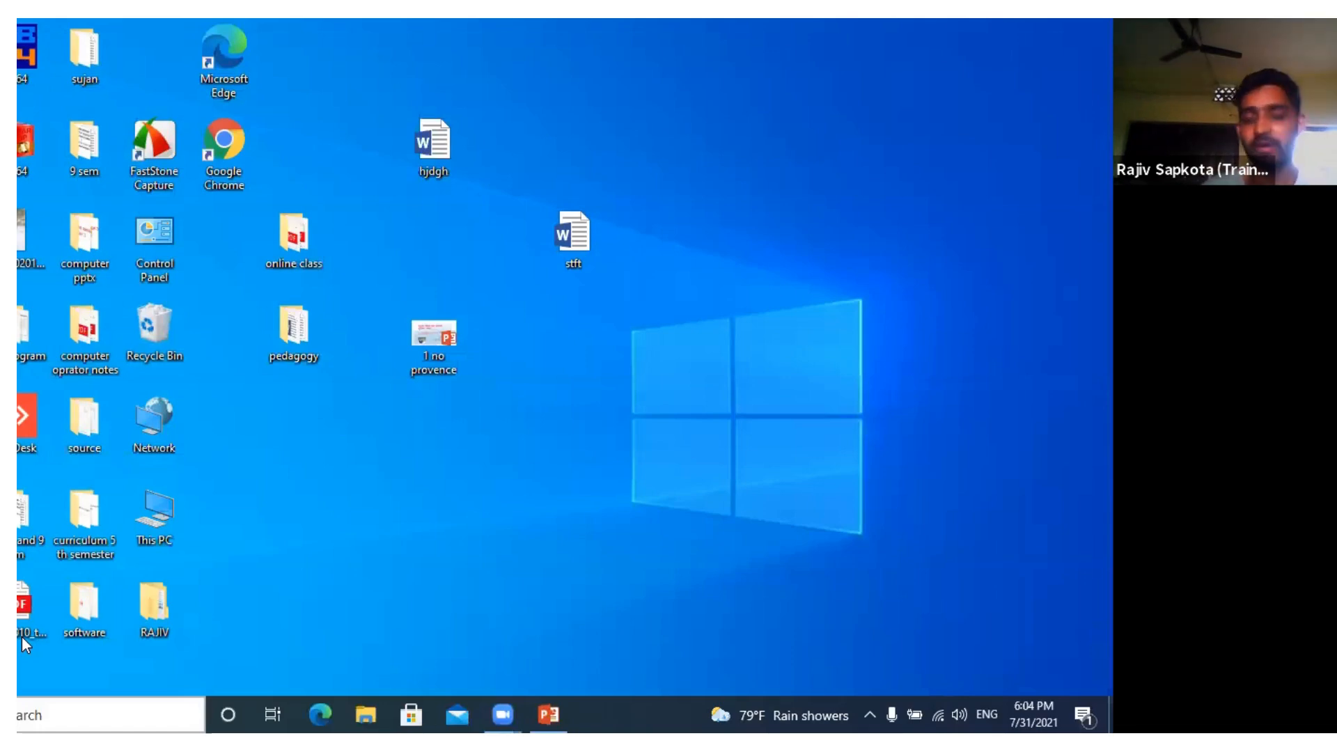
# - Launch Word through the Run dialog, open a blank document and close Word again
pyautogui.press('super+r')
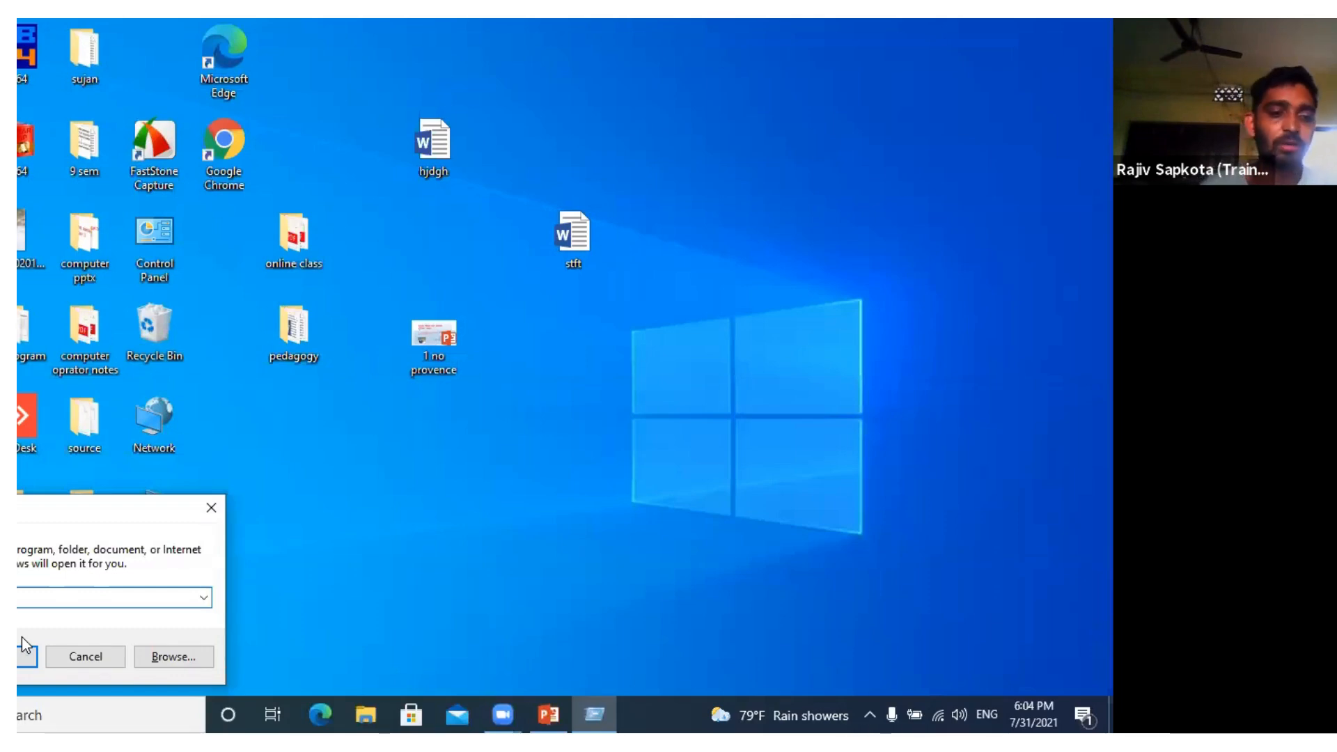
pyautogui.write('c')
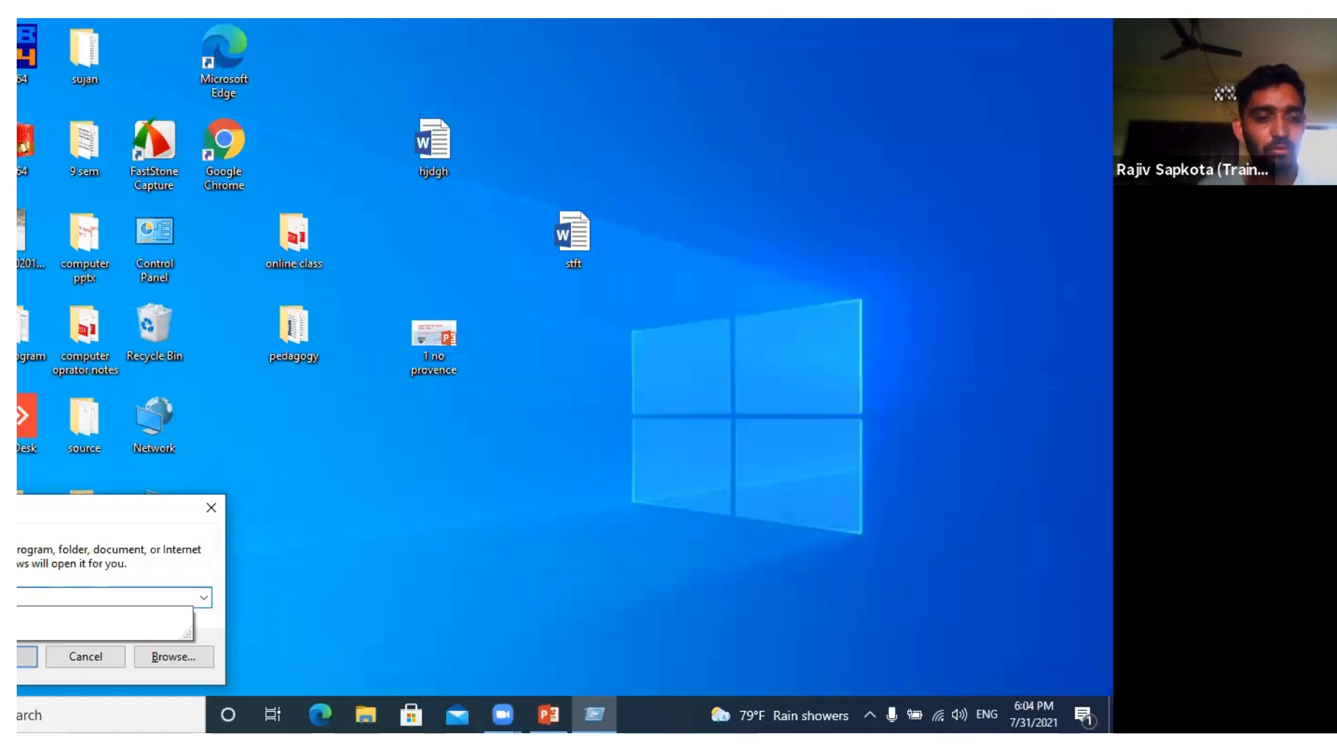
pyautogui.press('Down')
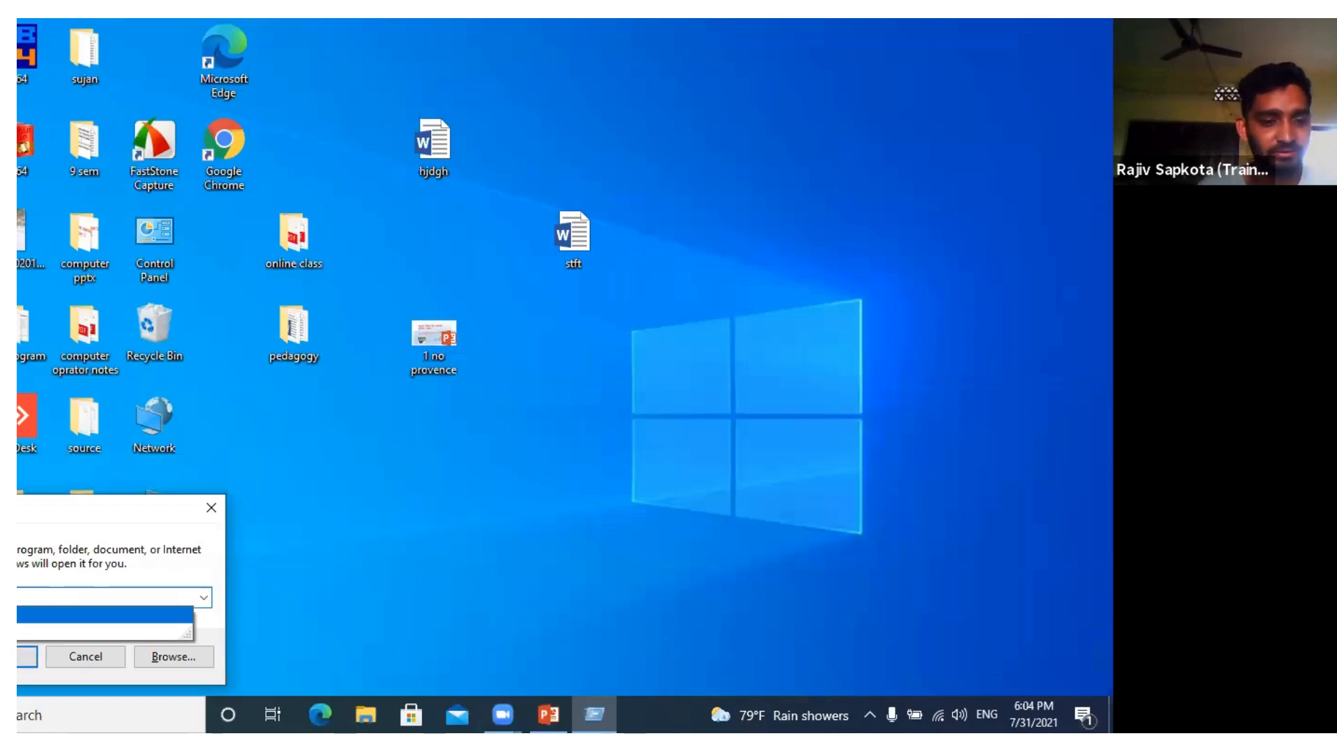
pyautogui.press('Escape')
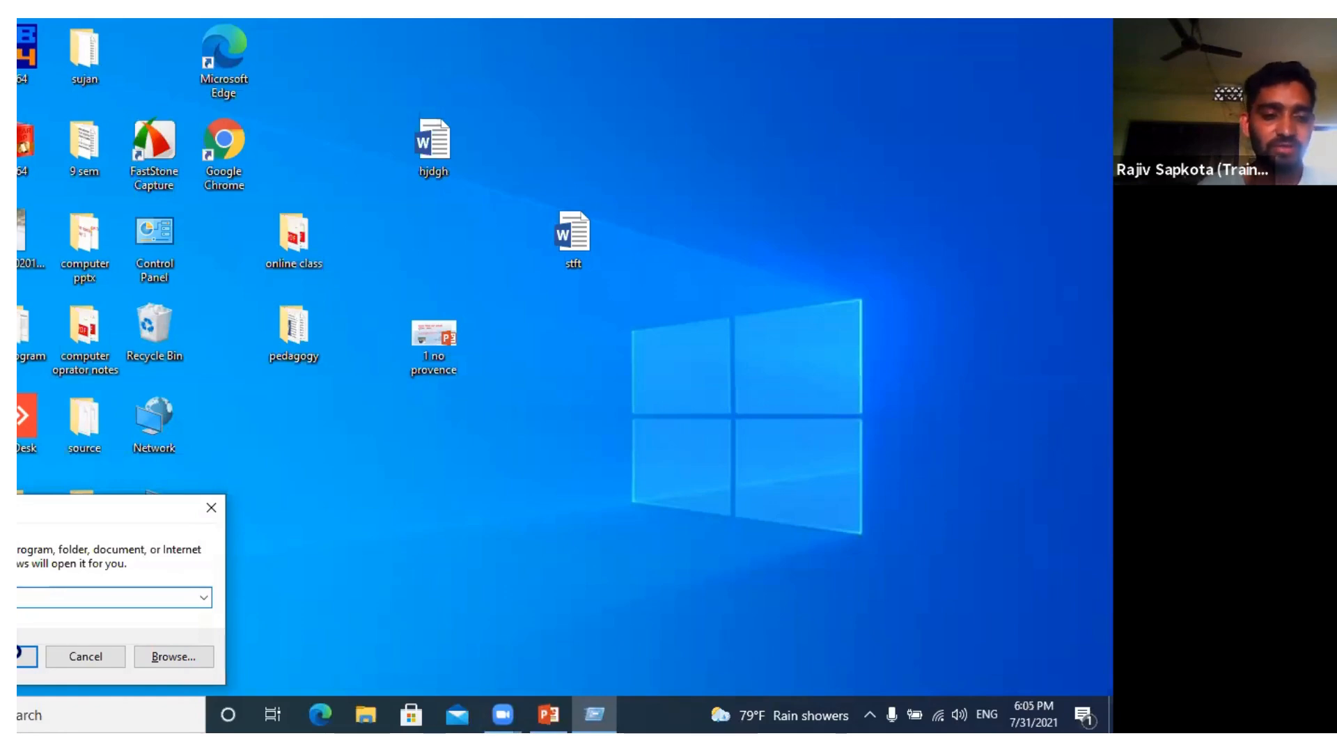
pyautogui.press('Escape')
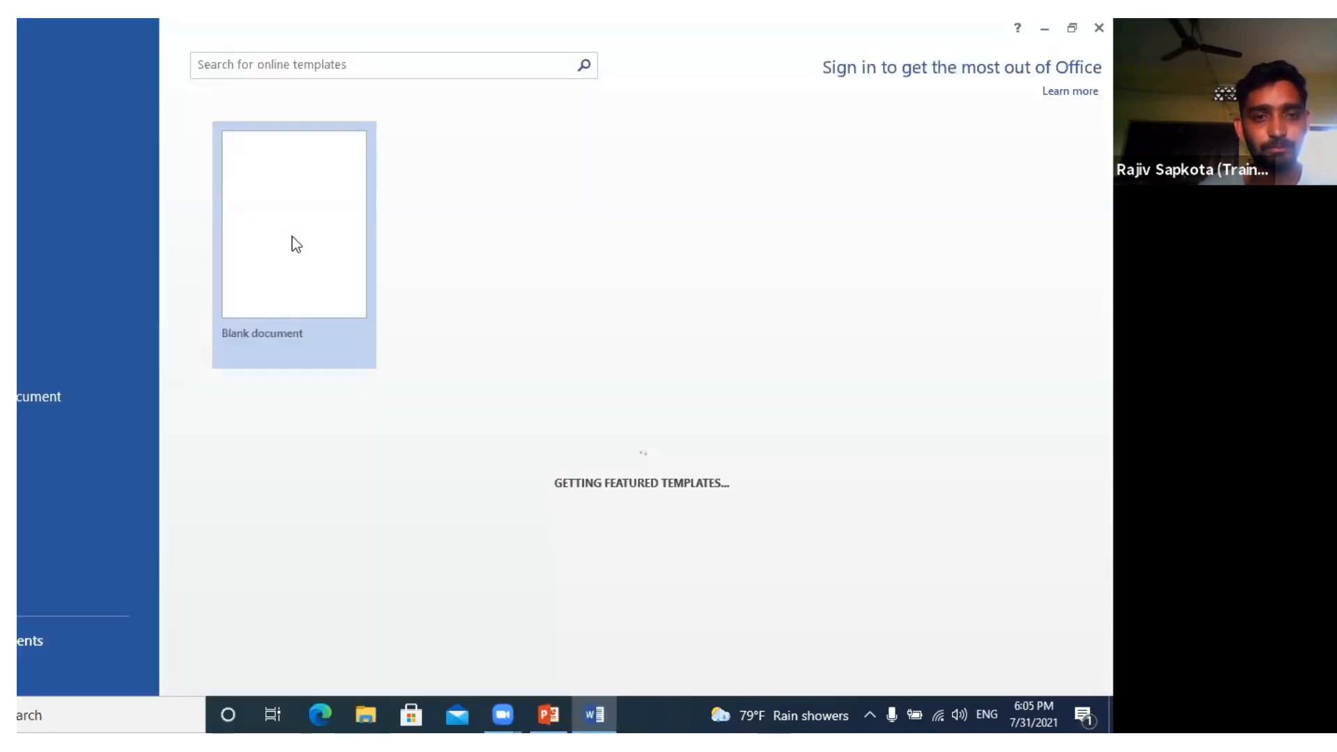
pyautogui.click(293, 243)
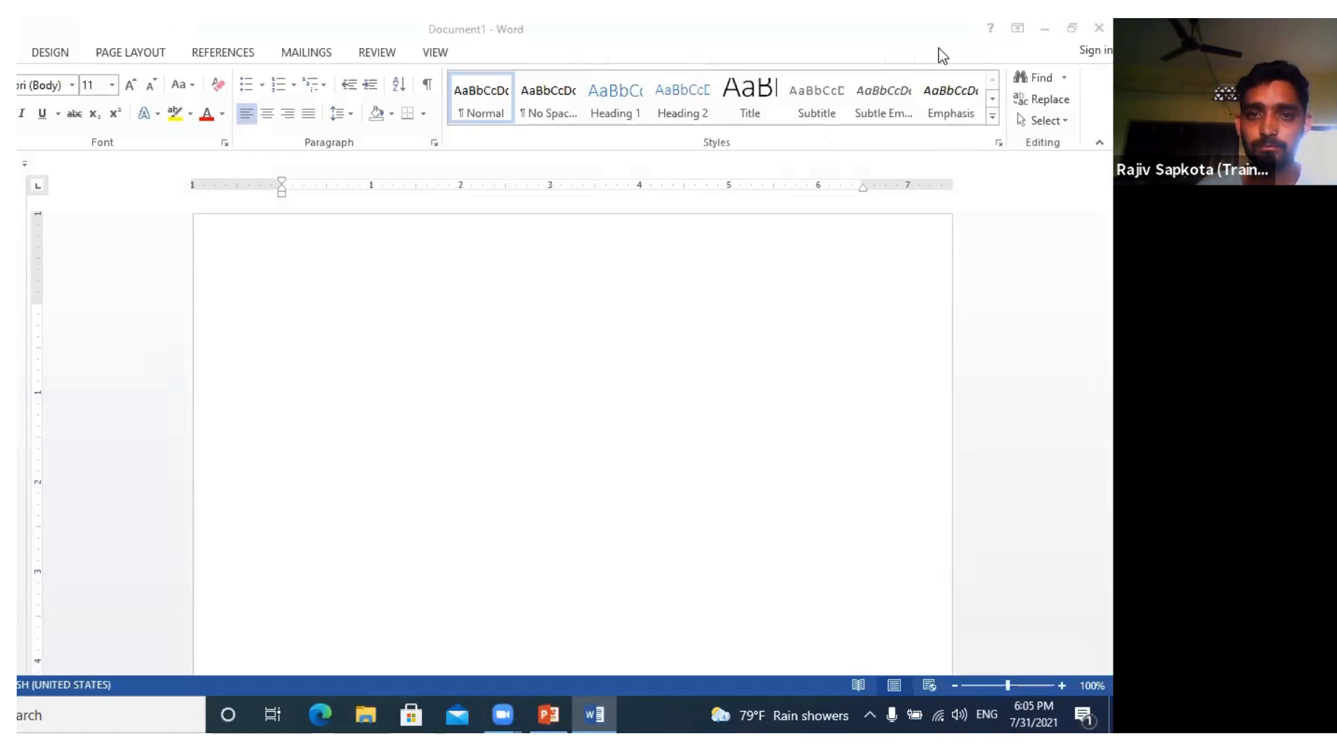
pyautogui.click(1098, 28)
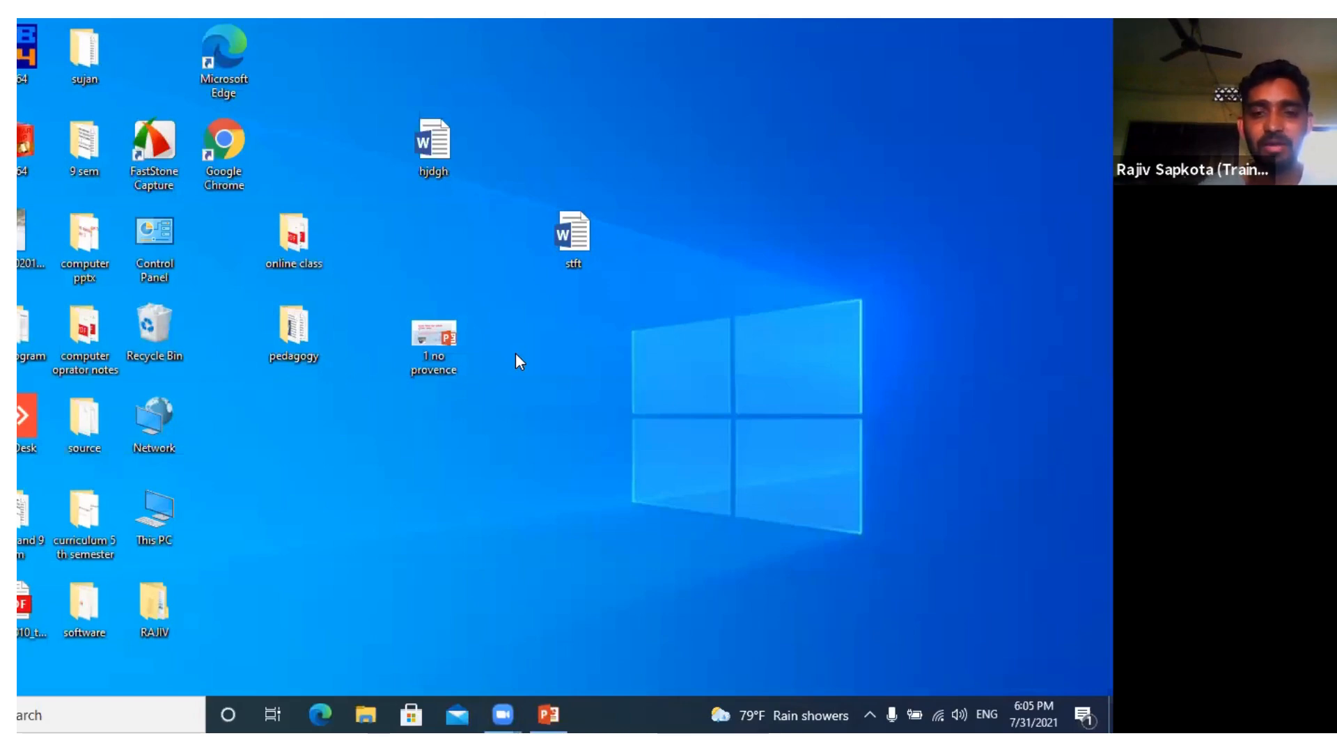
# - Create a new Microsoft Word Document on the desktop and name the file with the trainer's first name
pyautogui.rightClick(517, 359)
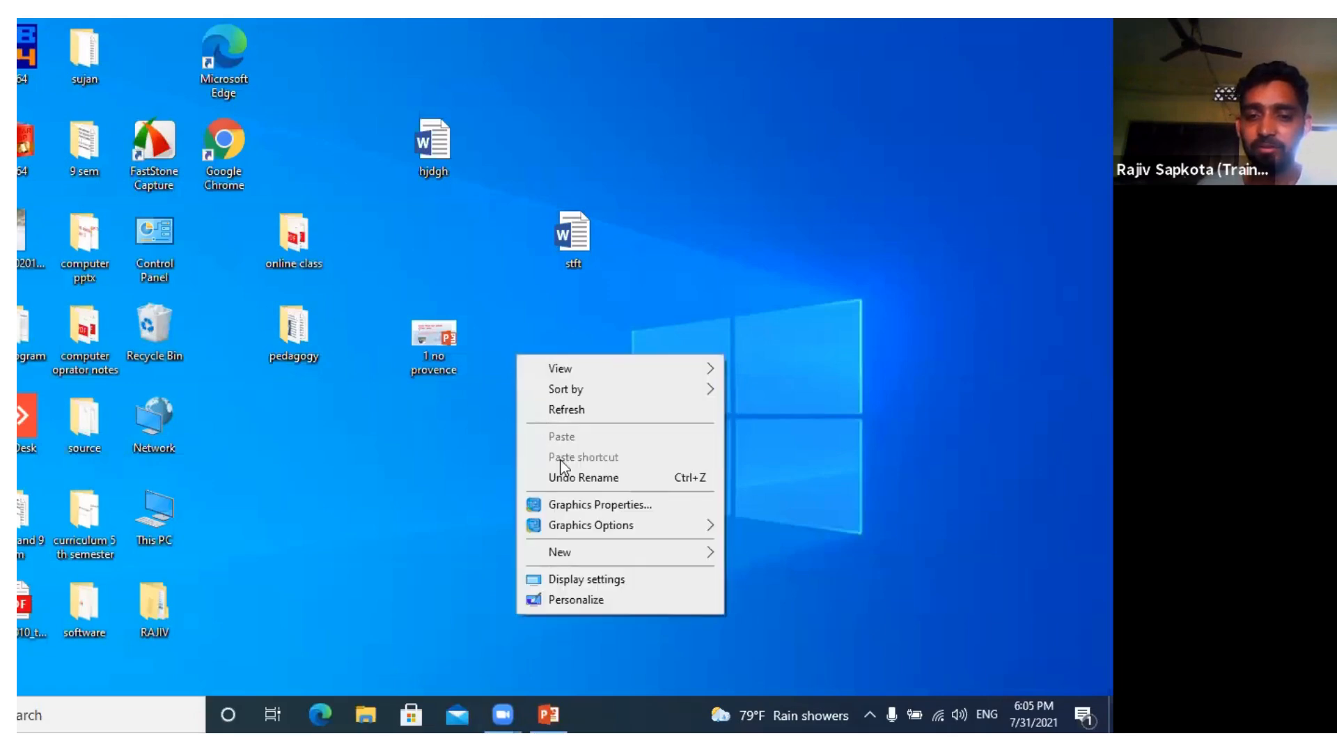
pyautogui.moveTo(652, 548)
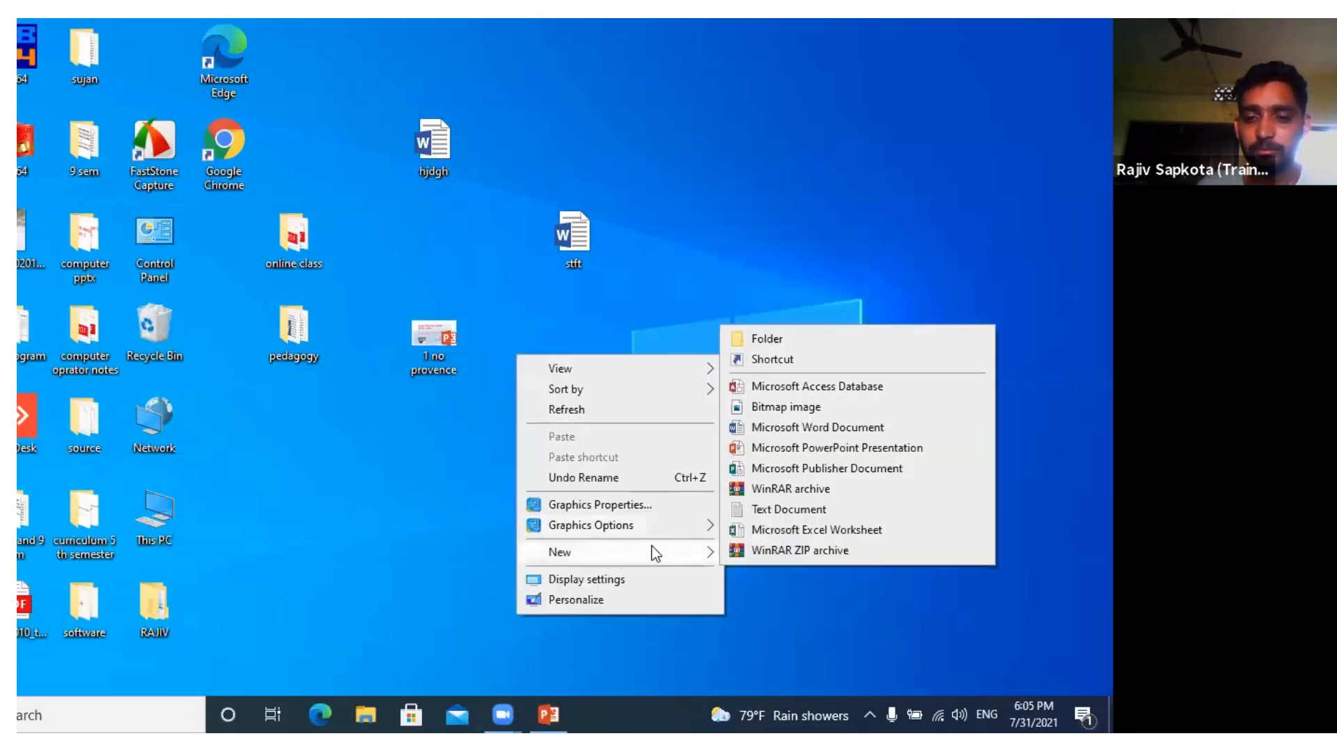
pyautogui.click(783, 428)
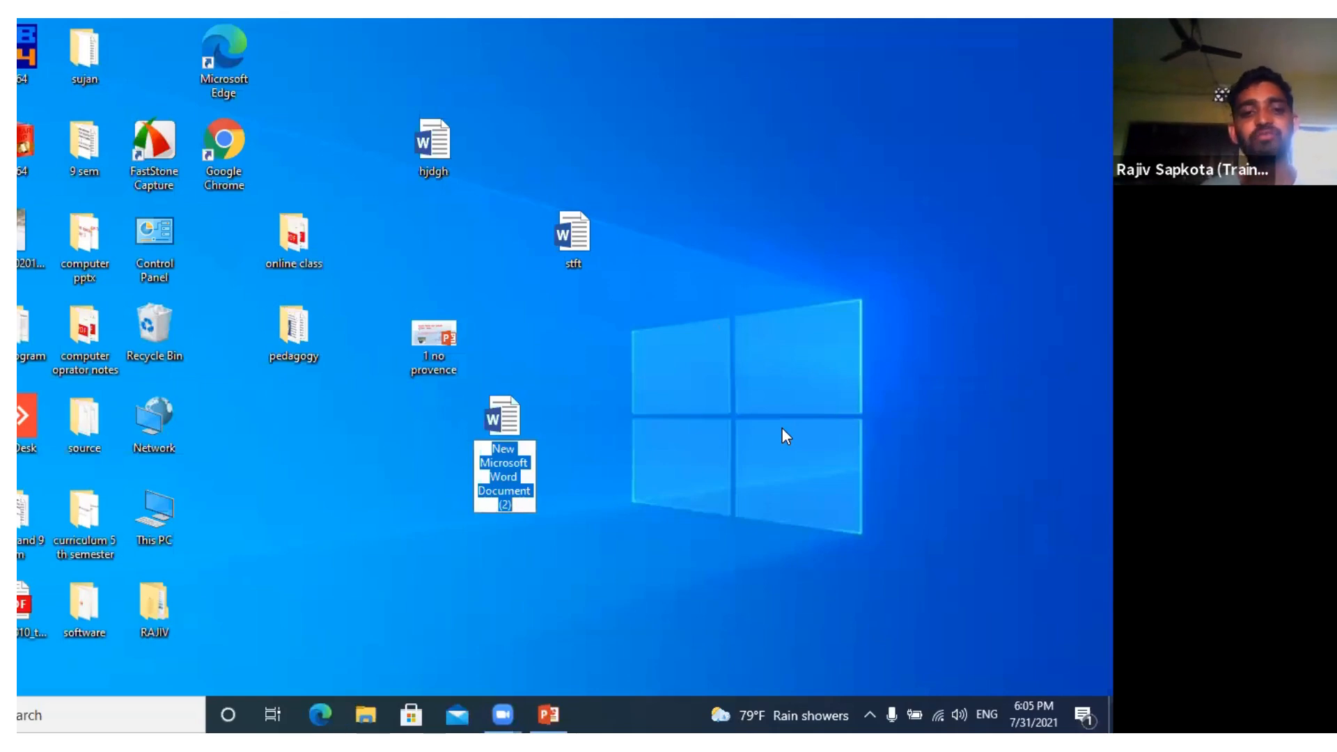
pyautogui.write('r')
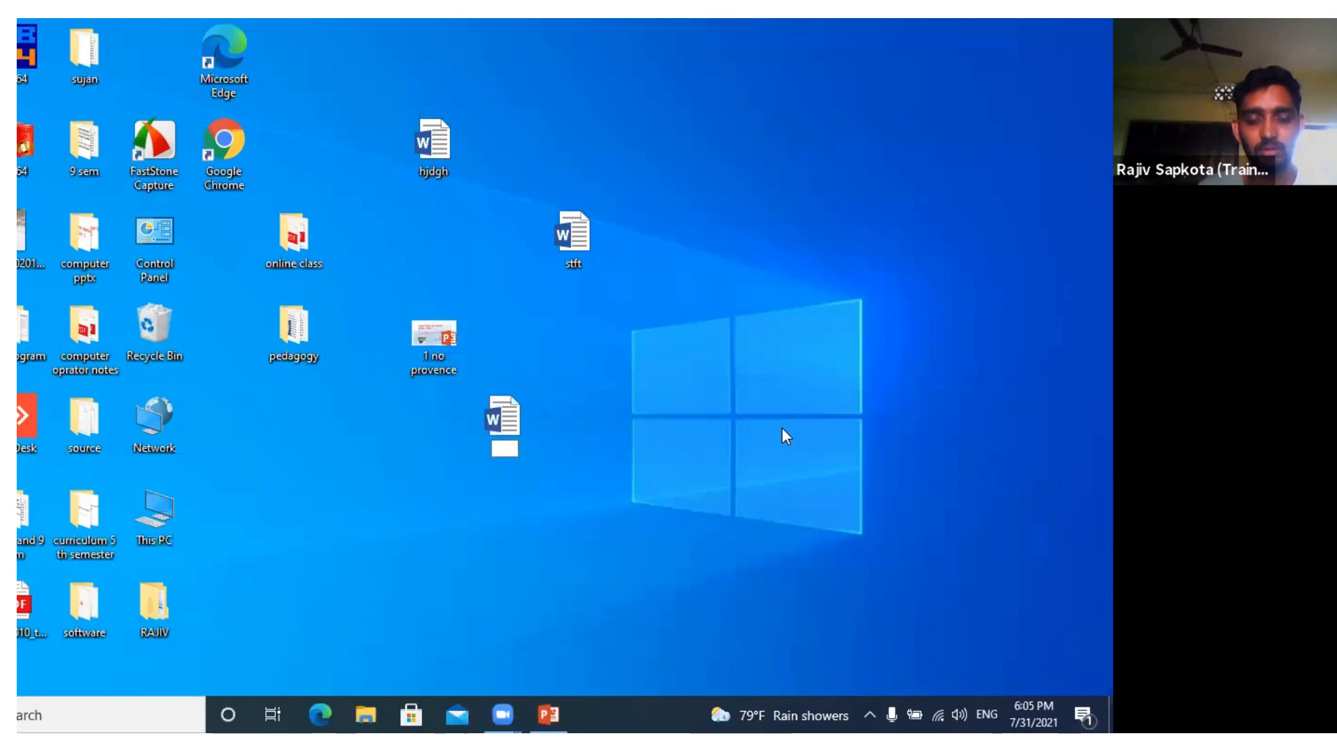
pyautogui.write('JIV')
pyautogui.press('BackSpace')
pyautogui.press('BackSpace')
pyautogui.press('BackSpace')
pyautogui.press('BackSpace')
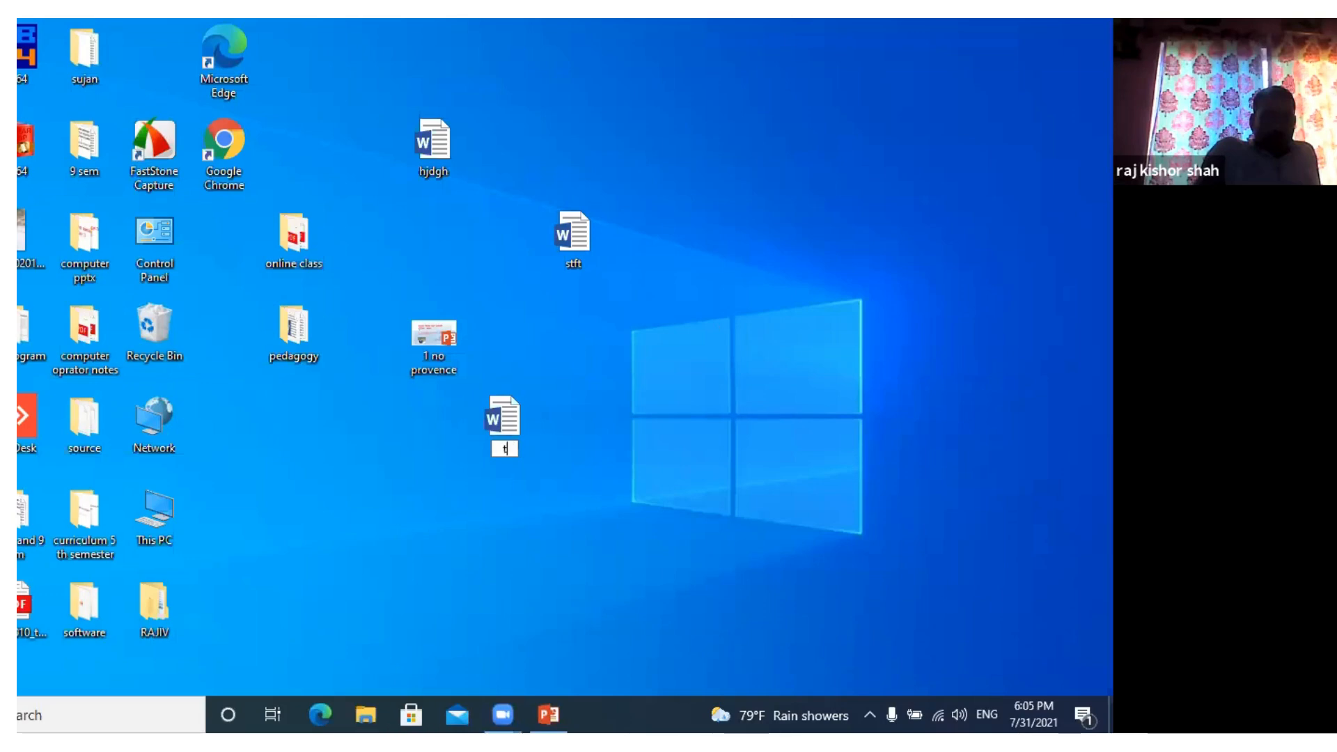
pyautogui.write('Rajiv')
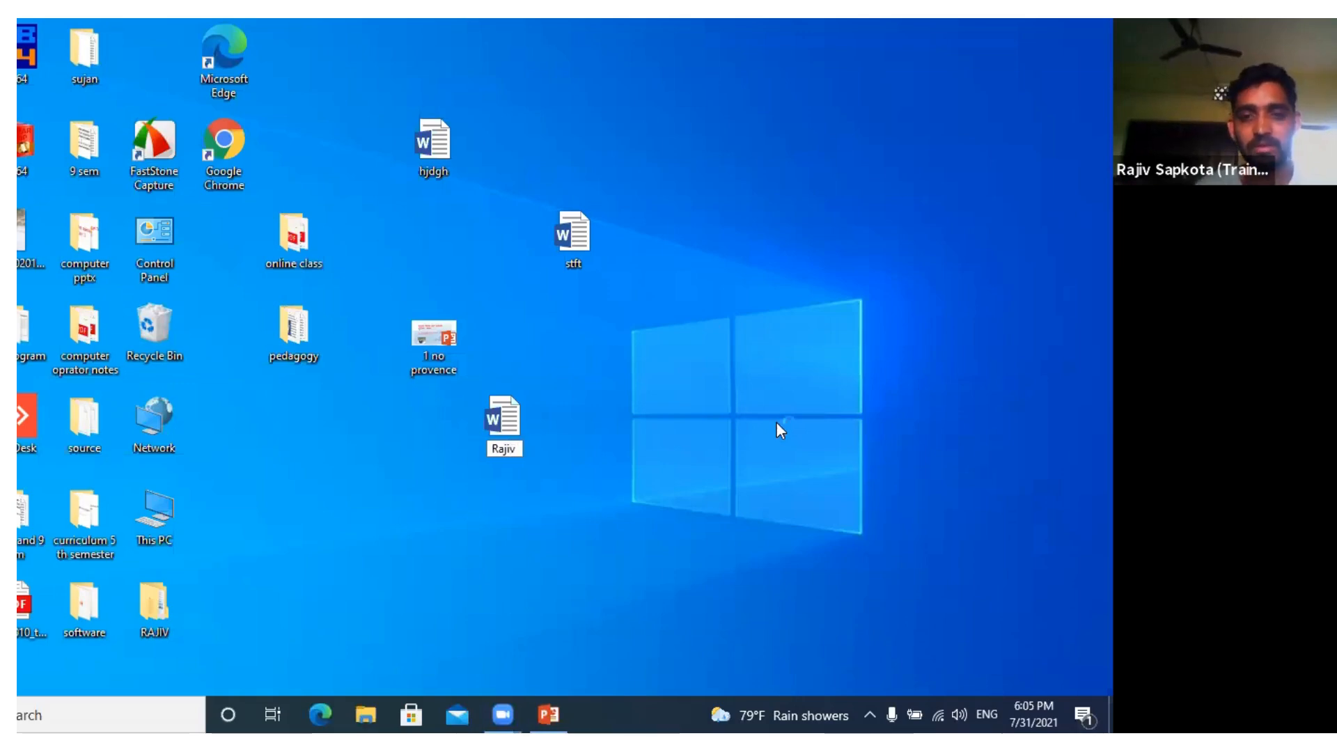
pyautogui.press('Return')
# - Open the newly created desktop document in Word, close it again and refresh the desktop
pyautogui.press('Return')
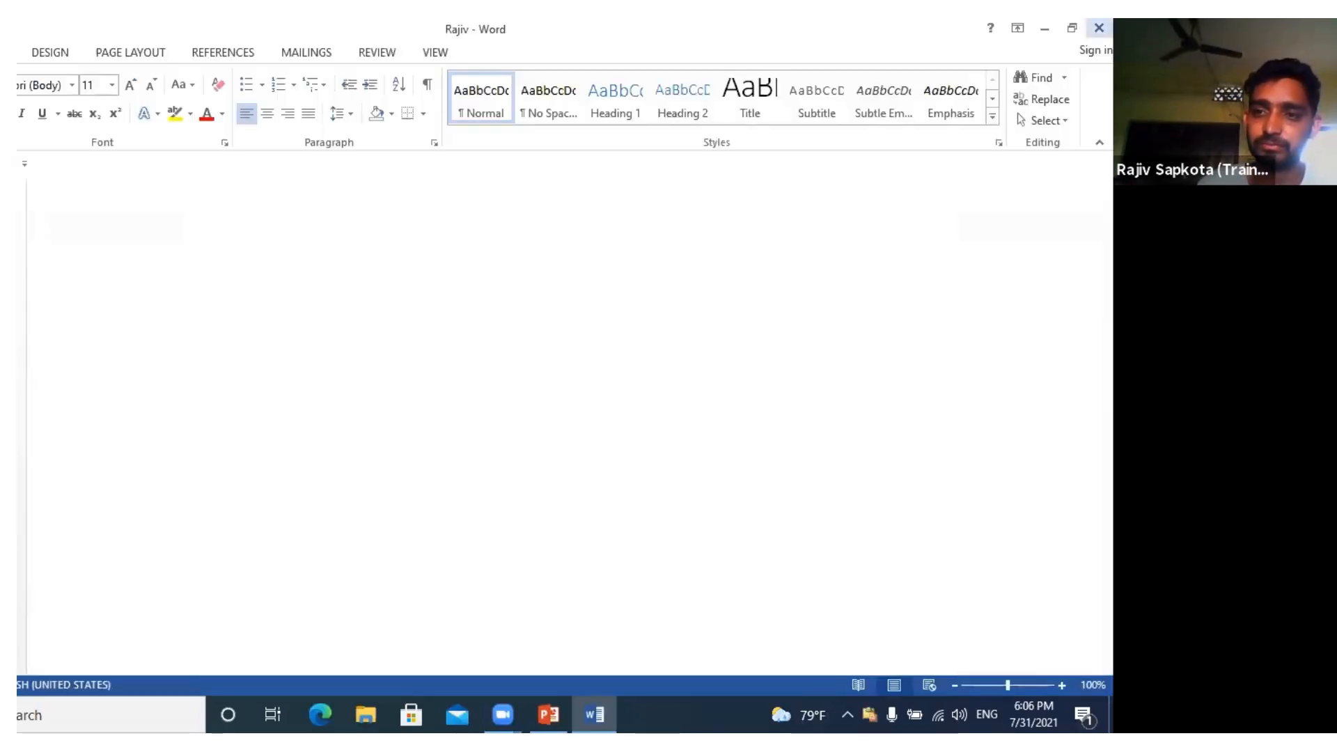
pyautogui.click(1098, 29)
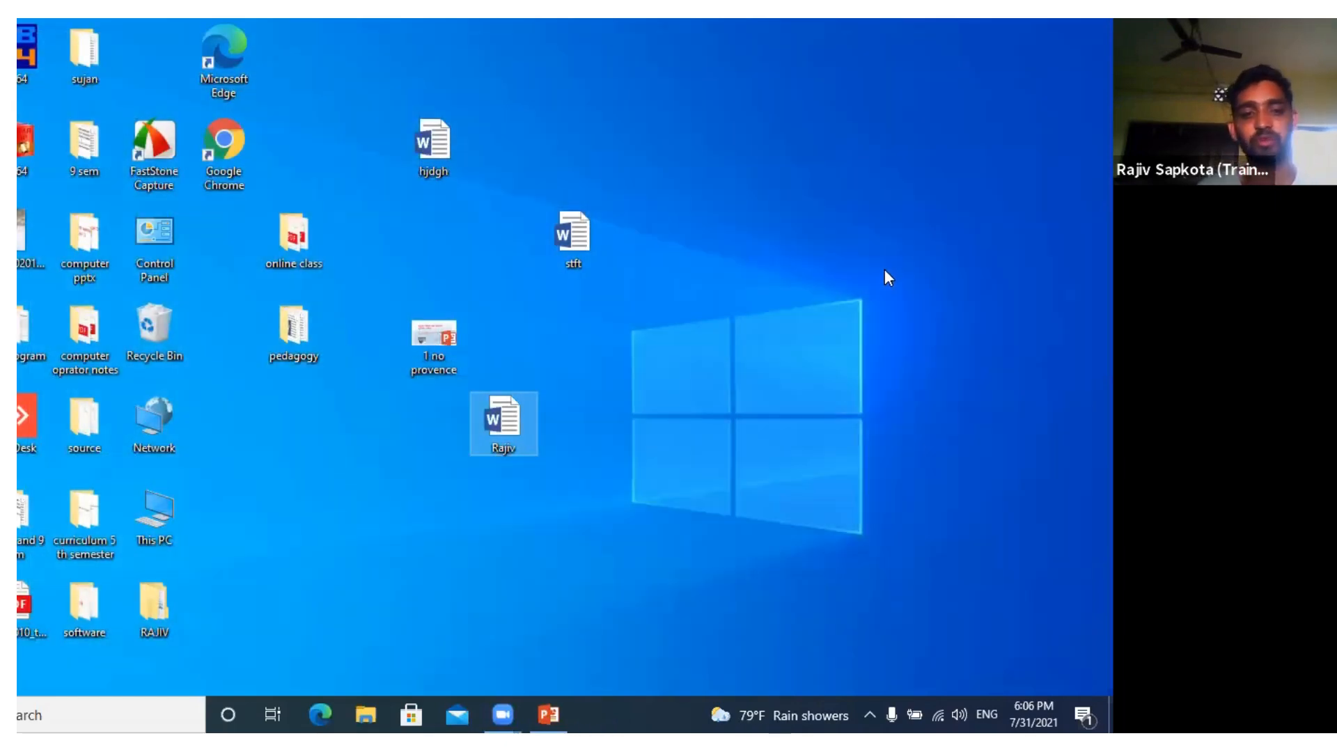
pyautogui.click(884, 270)
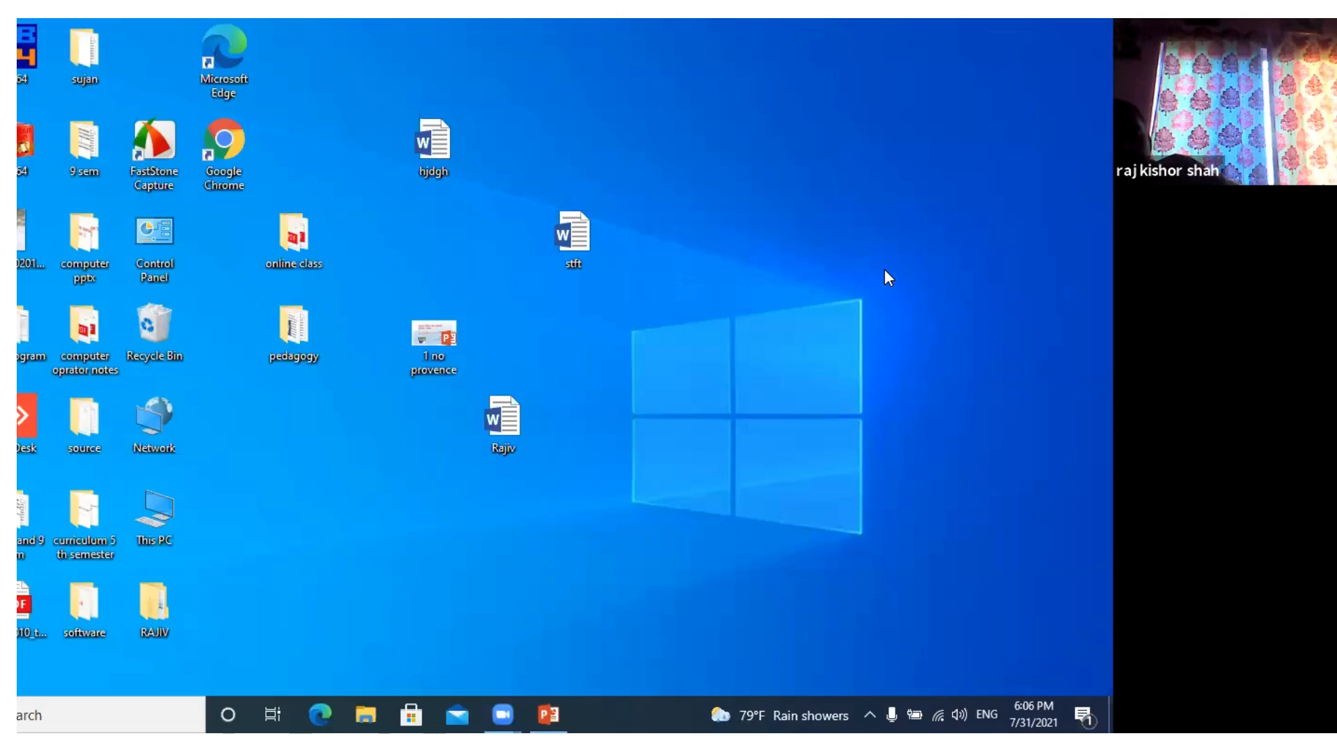
pyautogui.rightClick(775, 267)
pyautogui.click(804, 320)
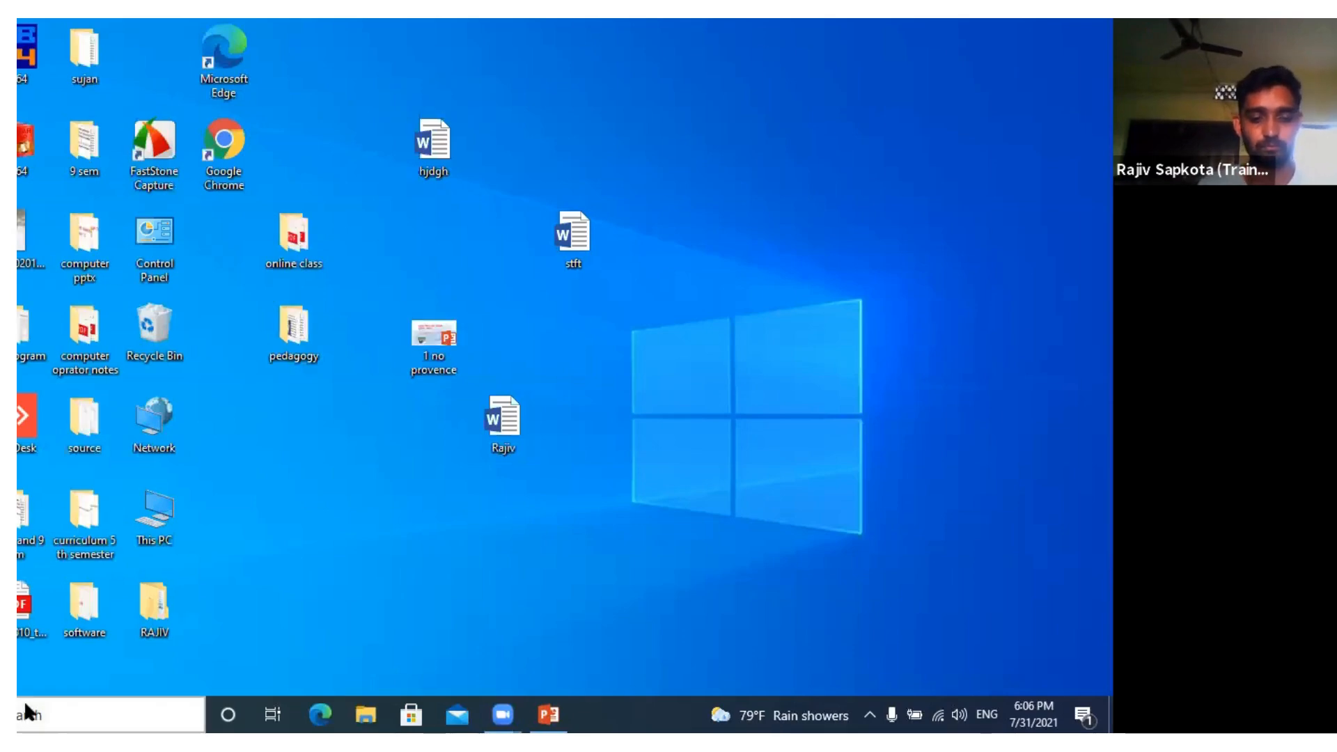
# - Search Windows for "word" and launch Word 2013 from the results
pyautogui.click(26, 704)
pyautogui.write('wo')
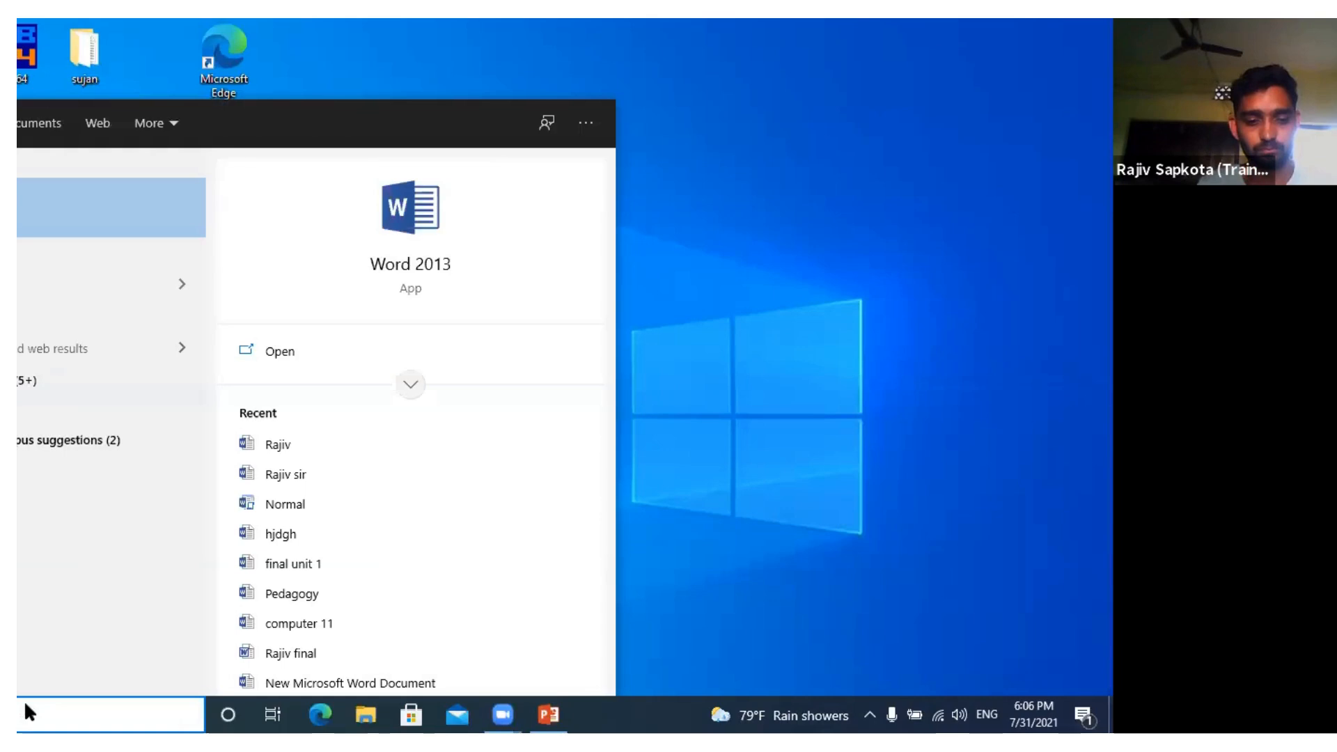
pyautogui.write('rd')
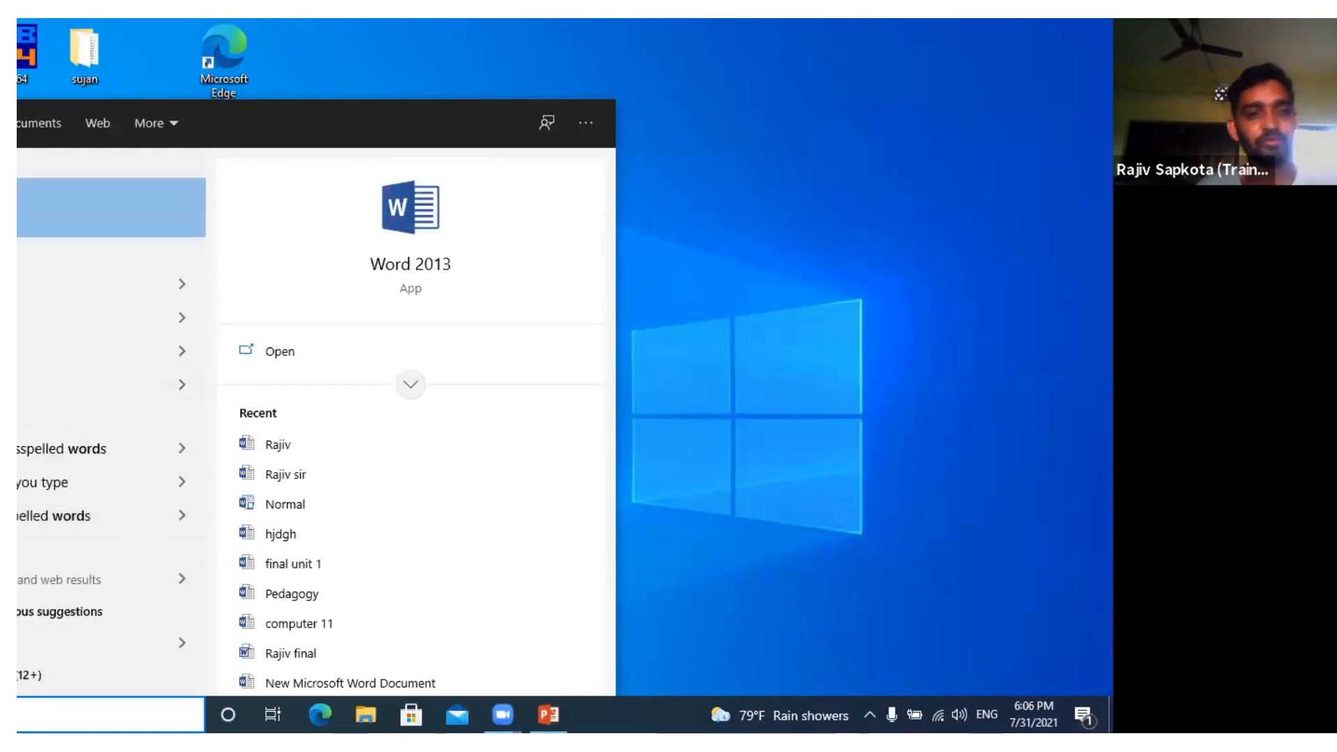
pyautogui.press('Return')
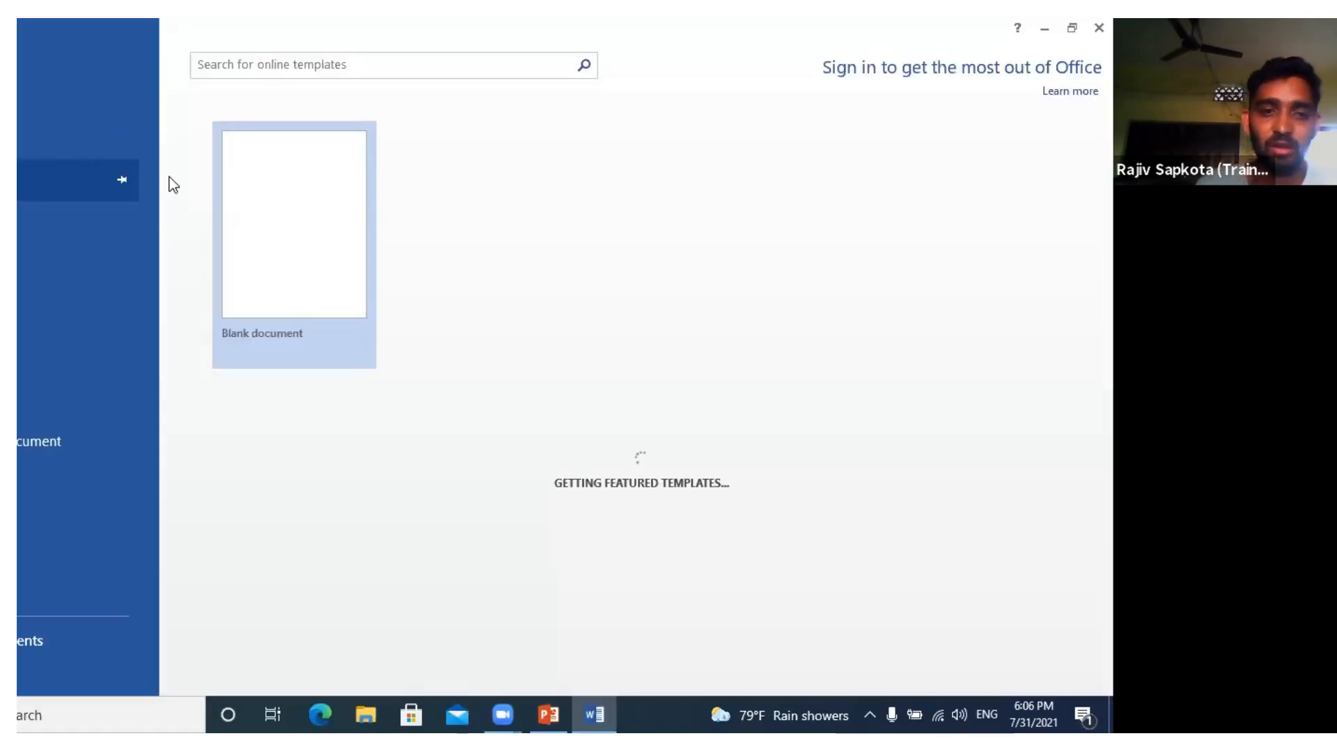
# - Open a blank document and close the side pane beside the page
pyautogui.click(259, 204)
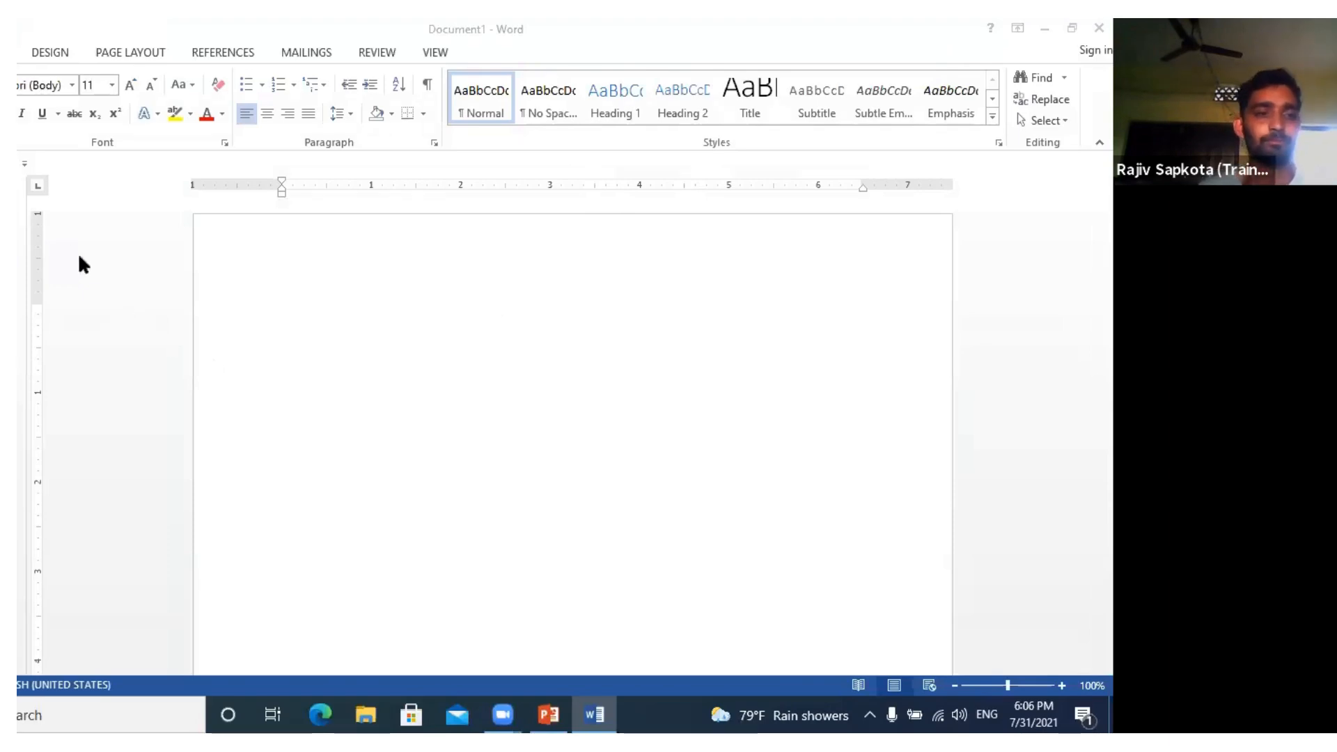
pyautogui.click(18, 201)
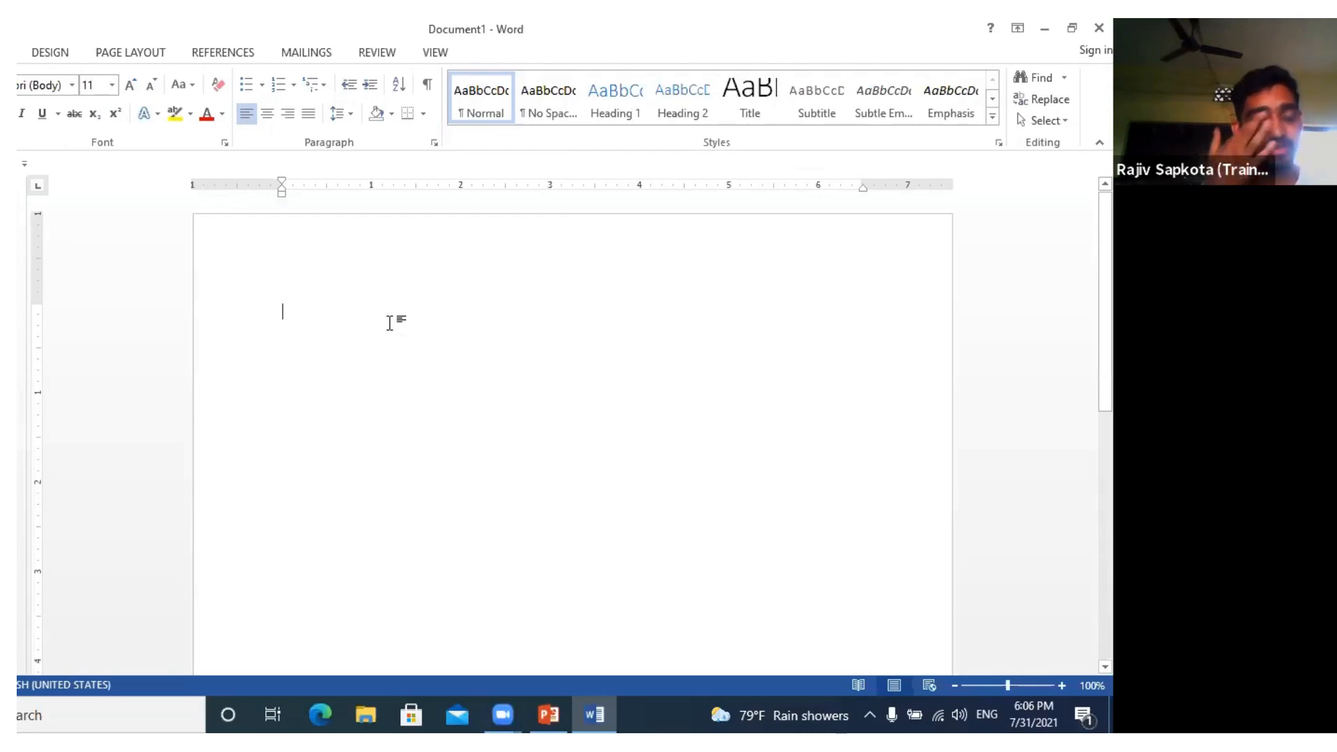
pyautogui.click(17, 202)
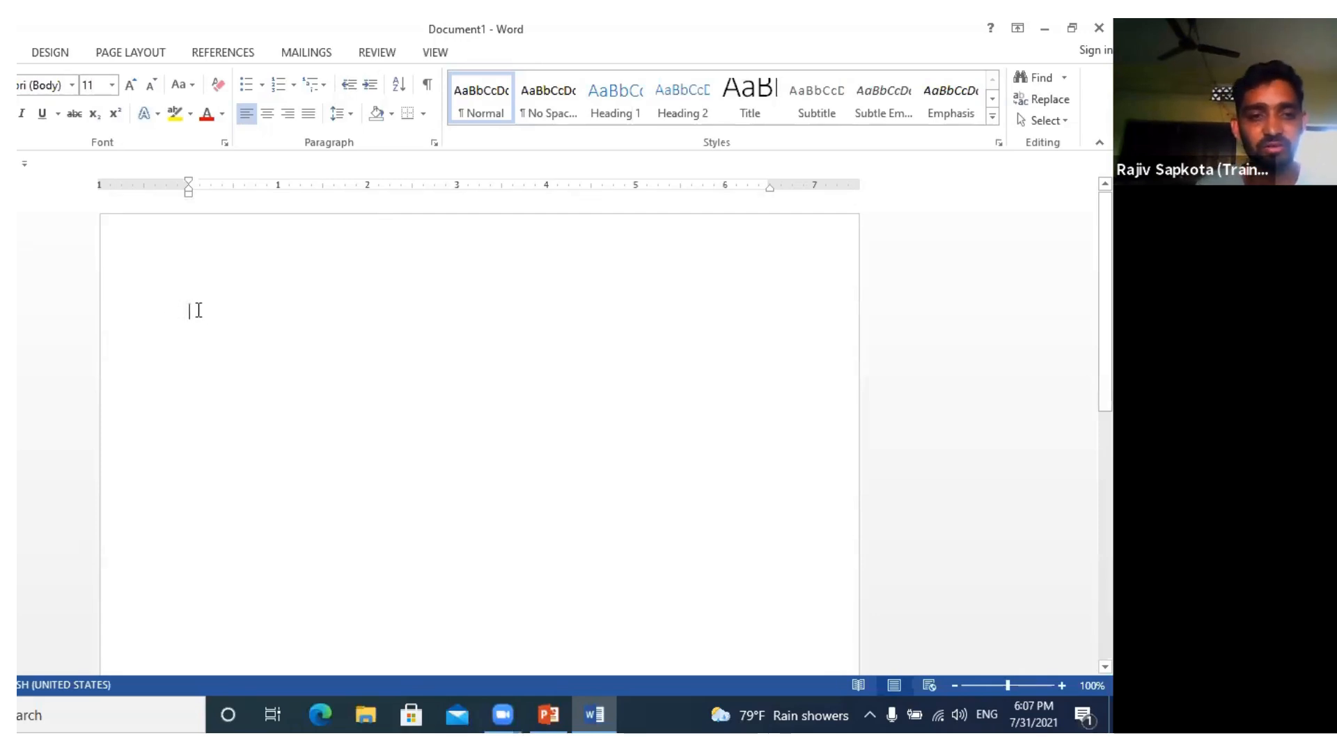
# - Enter the sample text "Fjds jdfhsdkjf jkdsfsd" in the document and set its font size to 16
pyautogui.write('fjds jdfhsdkjf jkdsfsd')
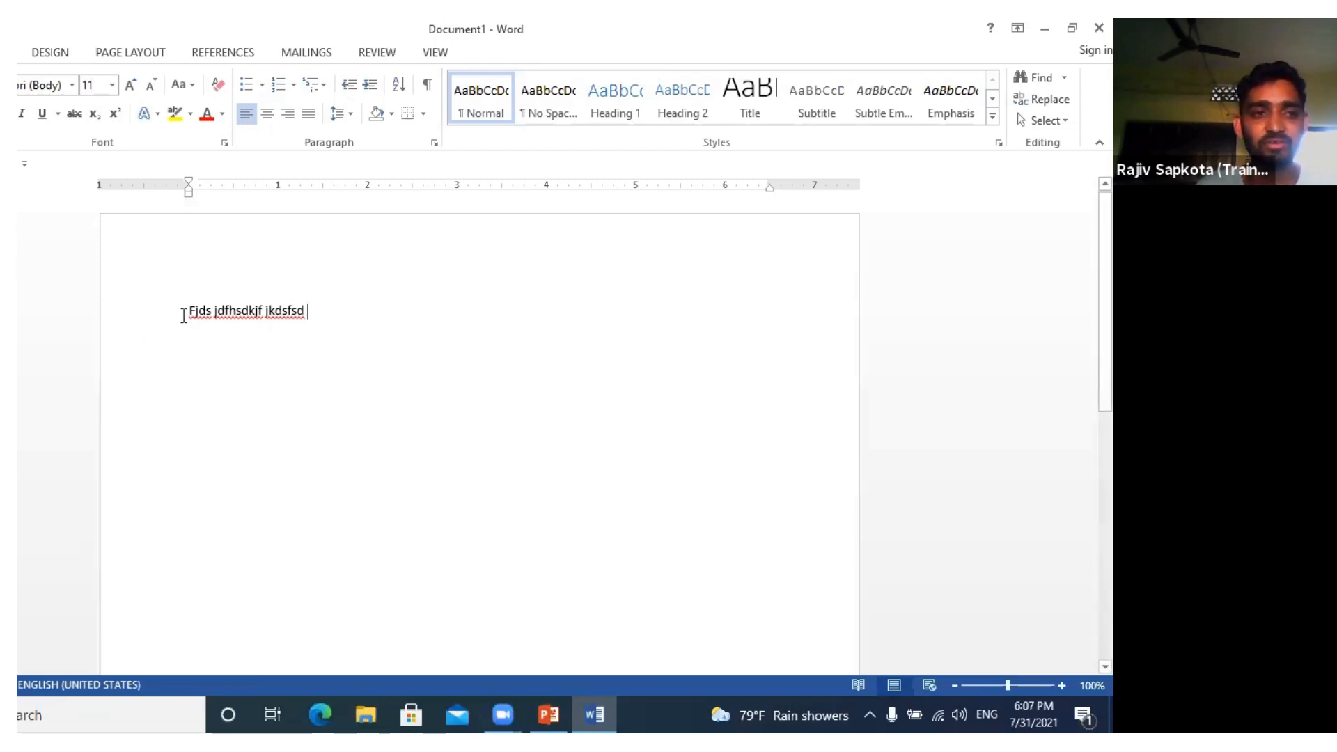
pyautogui.moveTo(185, 308); pyautogui.dragTo(298, 312)
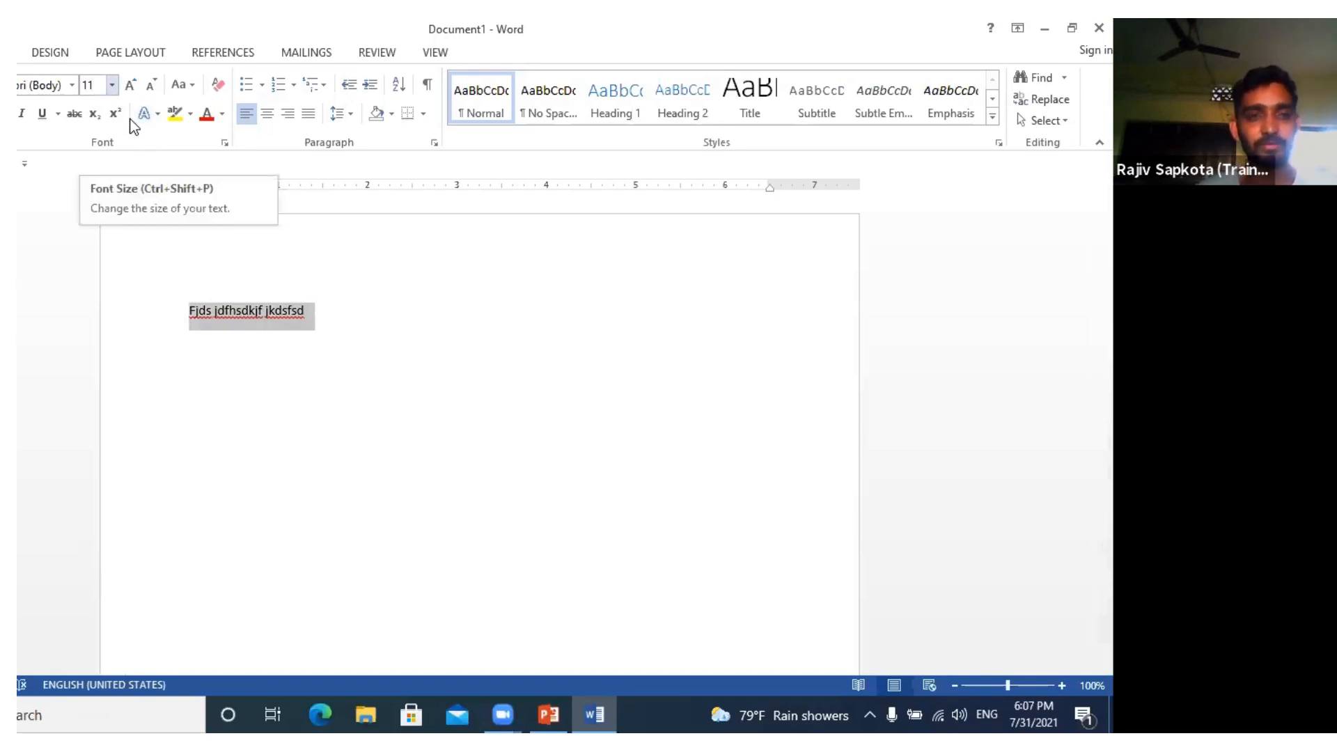
pyautogui.click(110, 86)
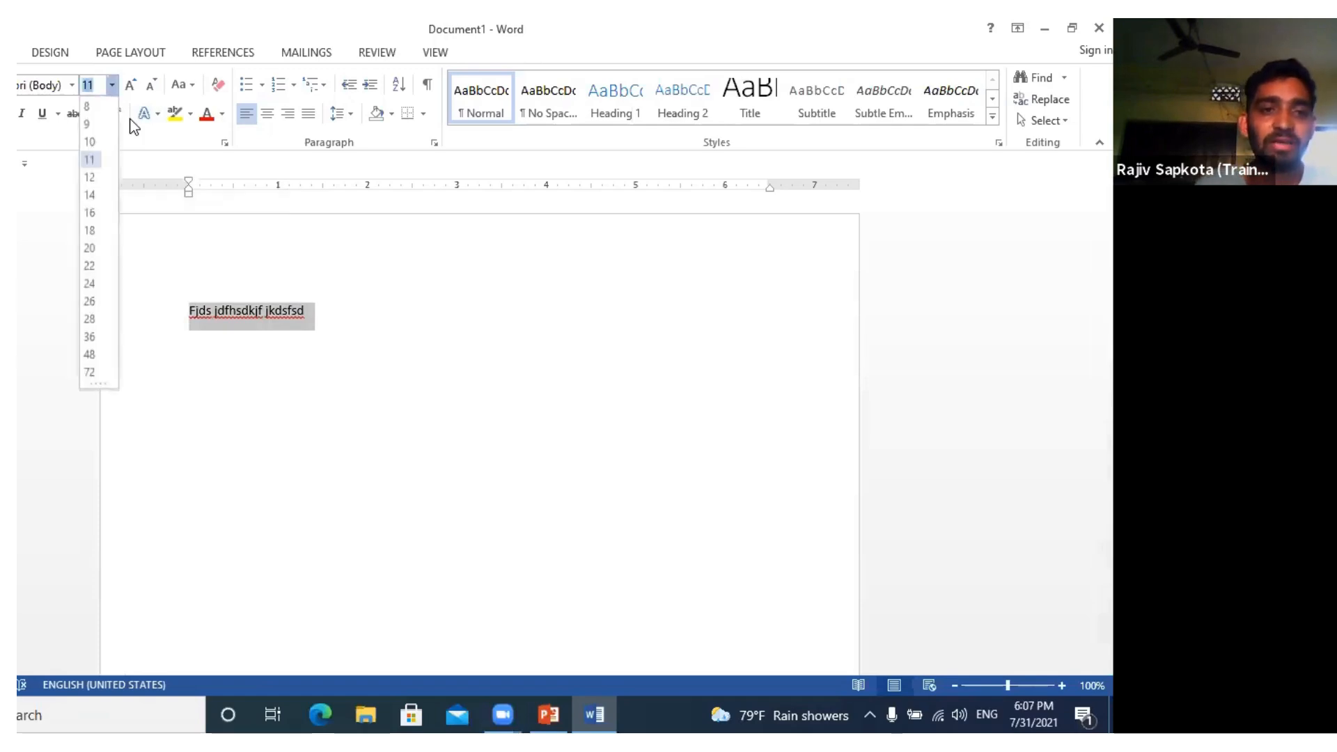
pyautogui.click(90, 214)
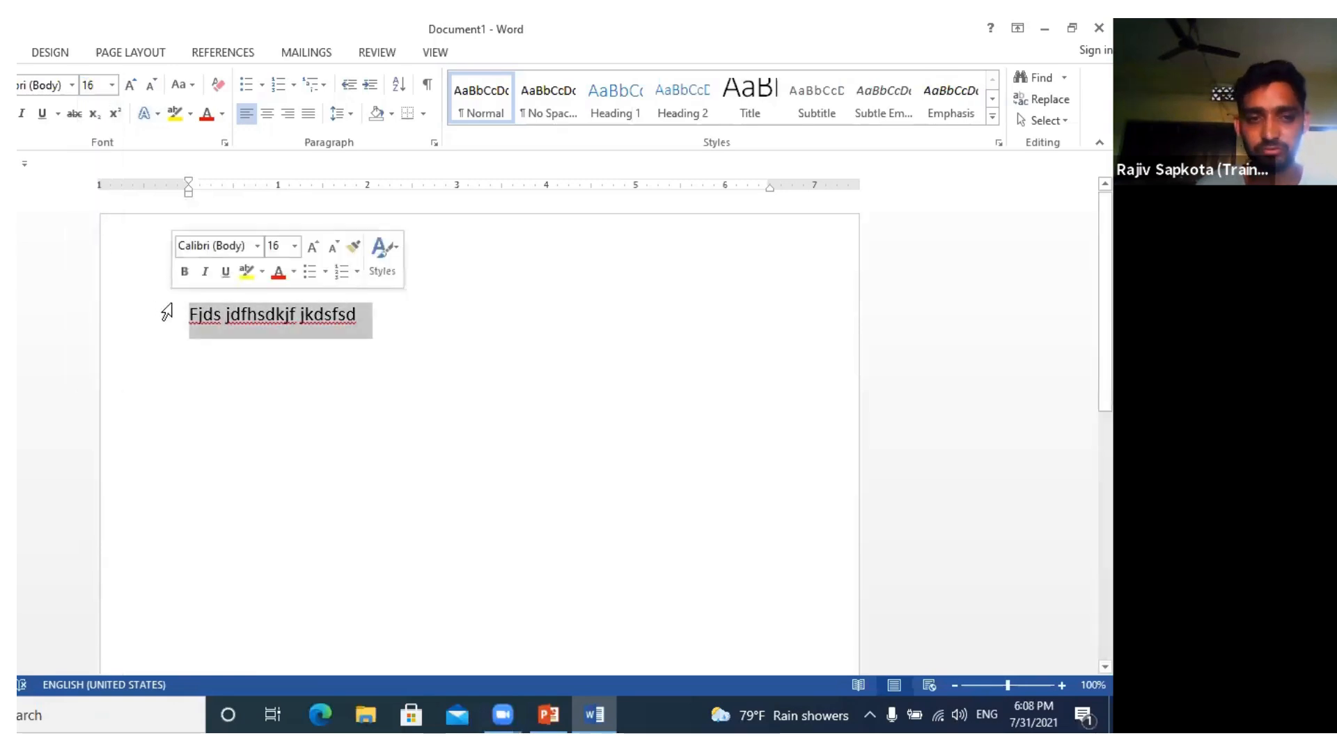
pyautogui.click(202, 321)
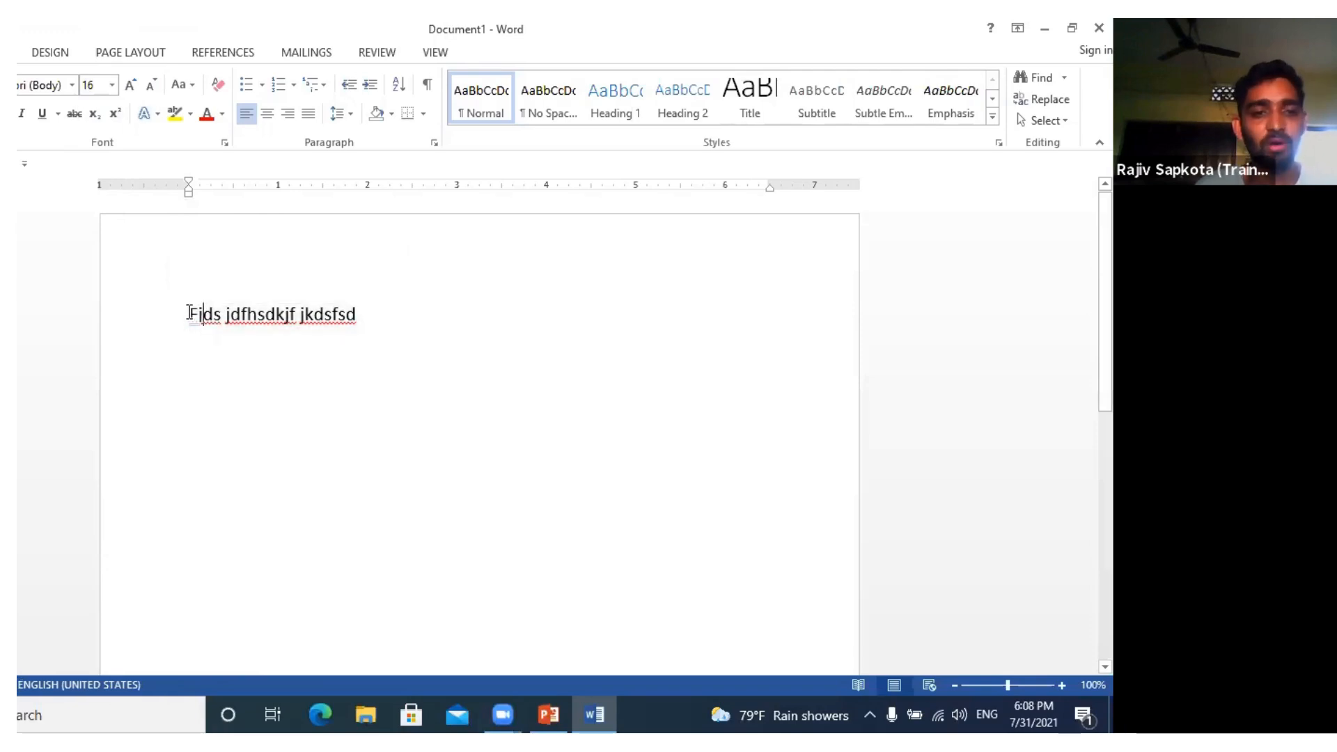
# - Select the sample line, grow its font size stepwise to 22 and shrink it back to 18
pyautogui.tripleClick(324, 324)
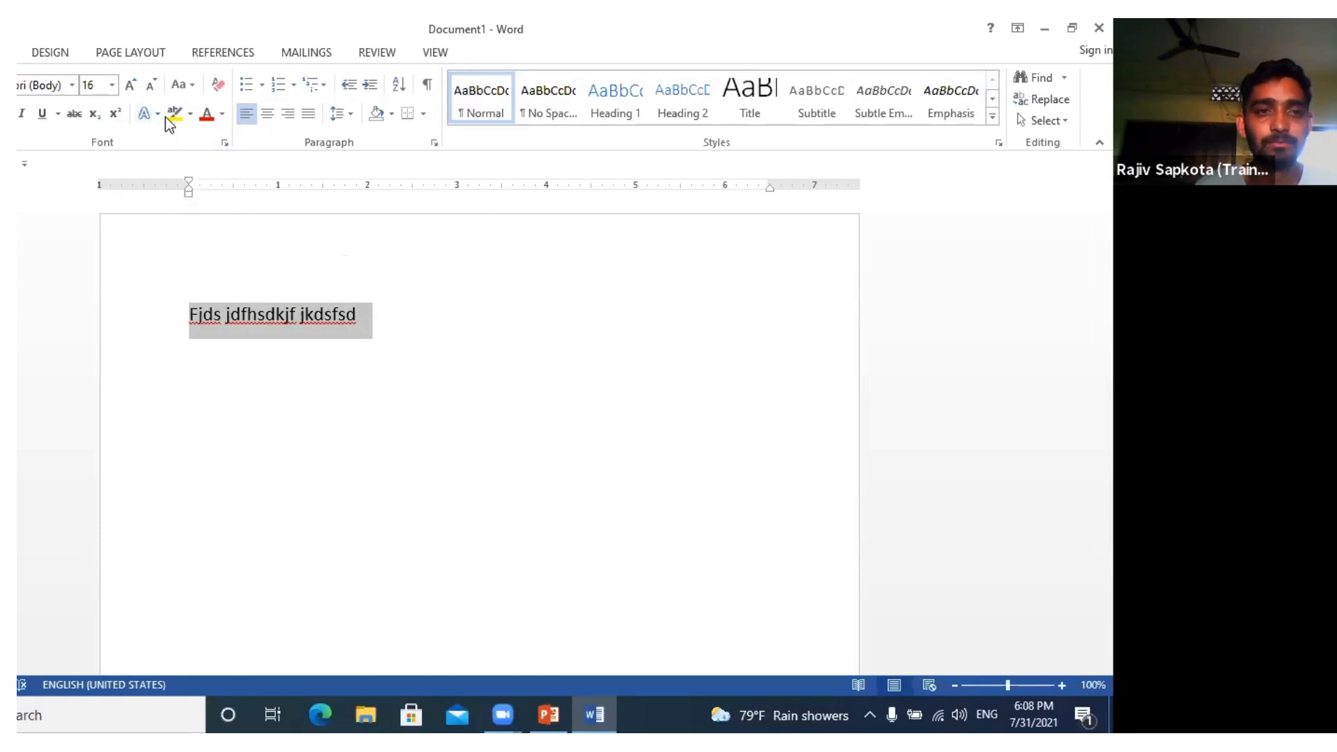
pyautogui.hotkey('ctrl', 'shift', '.')
pyautogui.hotkey('ctrl', 'shift', '.')
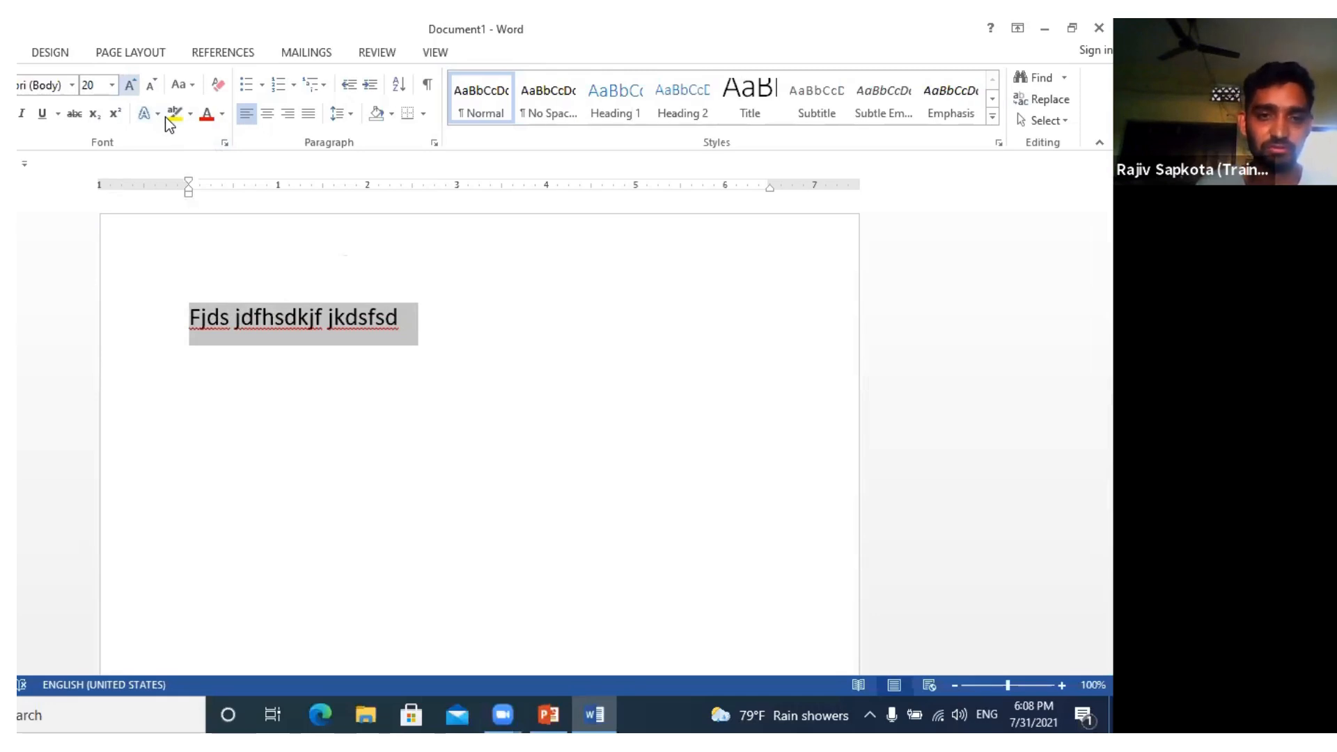
pyautogui.hotkey('ctrl', 'shift', '.')
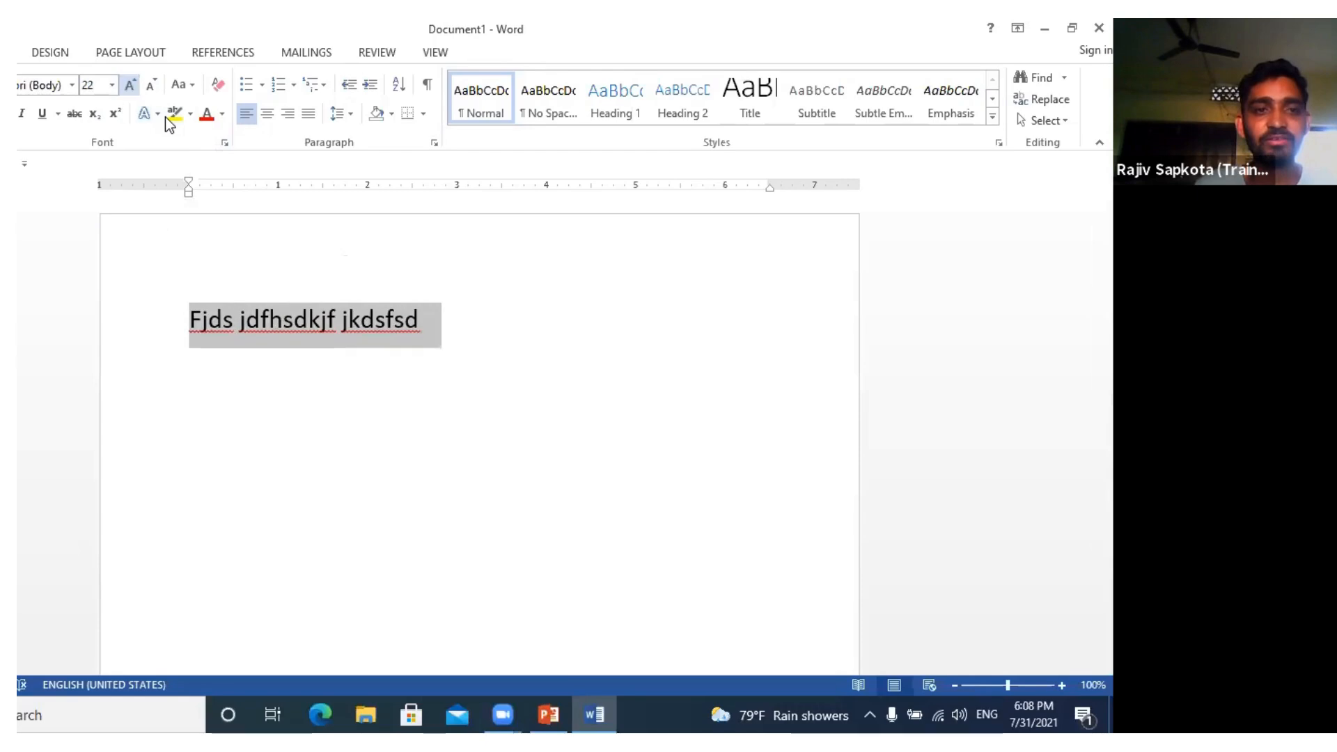
pyautogui.hotkey('ctrl', 'shift', ',')
pyautogui.hotkey('ctrl', 'shift', ',')
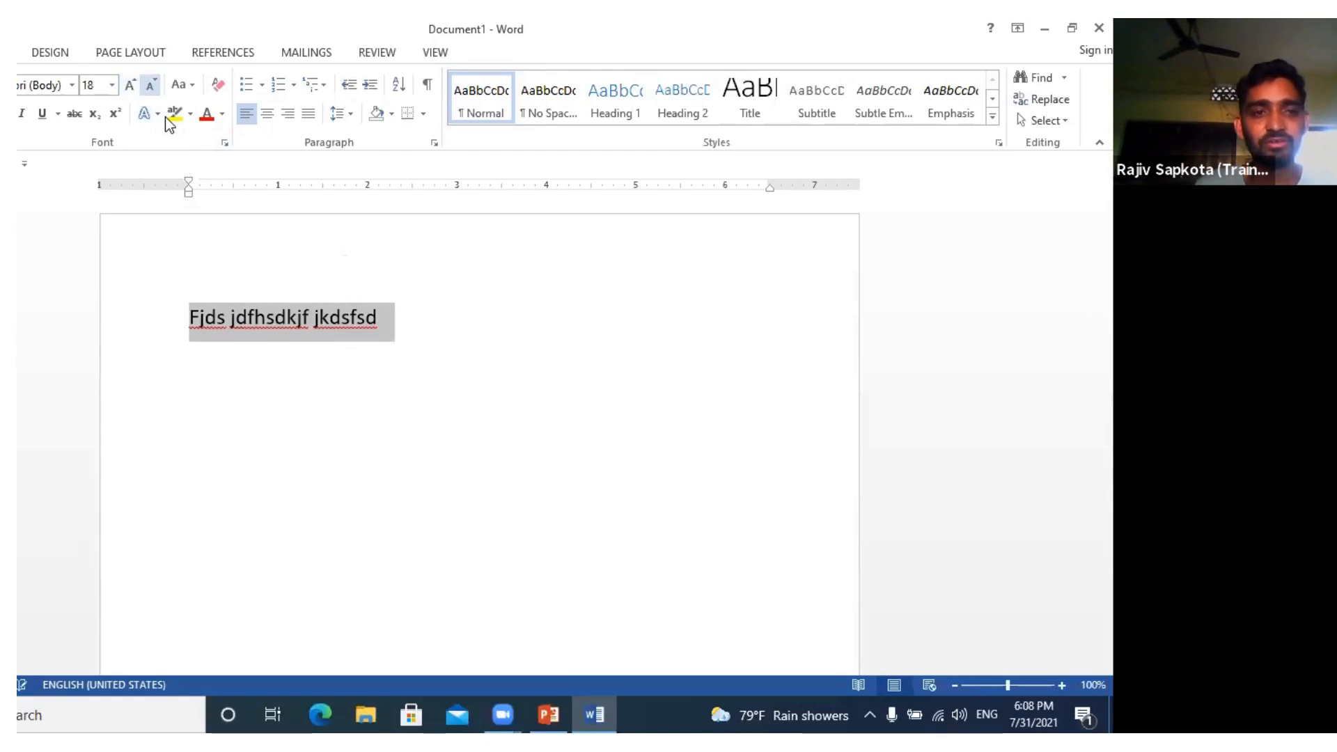
# - Set the font size of the sample line to 11 and place the cursor at its end
pyautogui.click(112, 85)
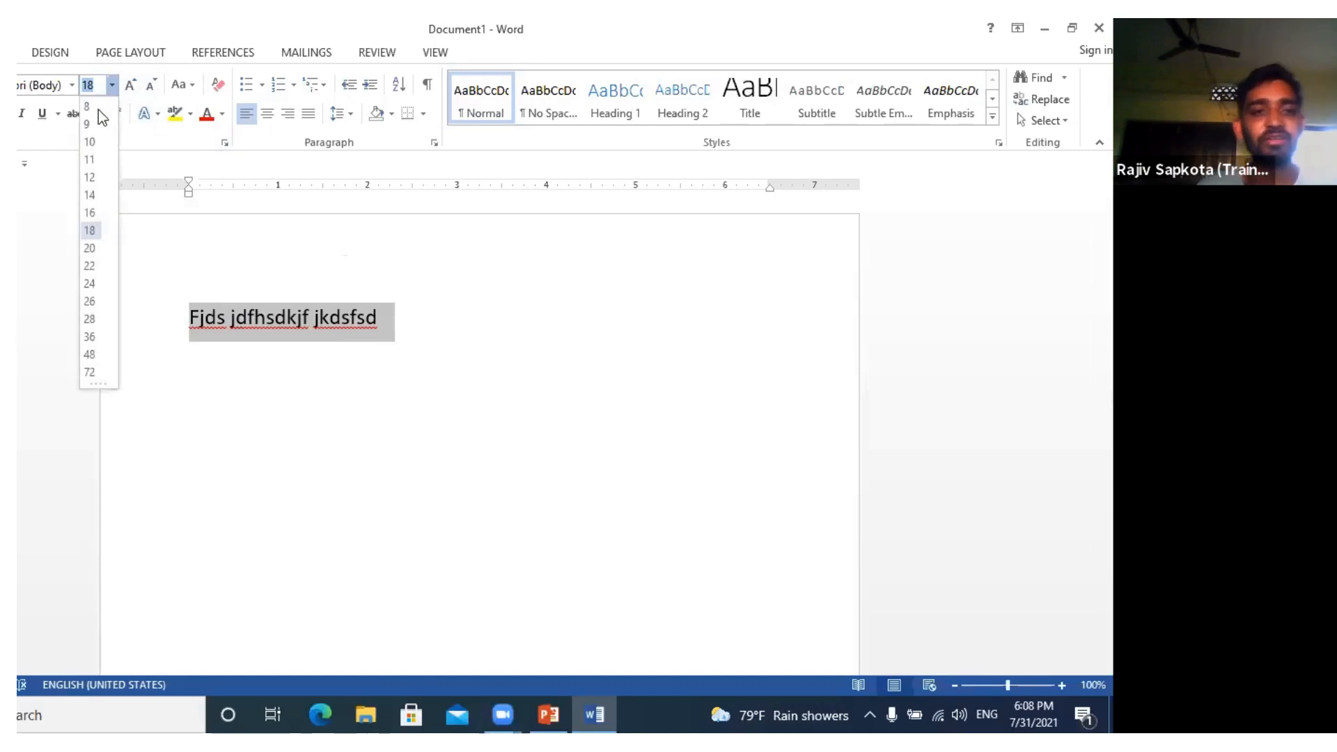
pyautogui.click(94, 161)
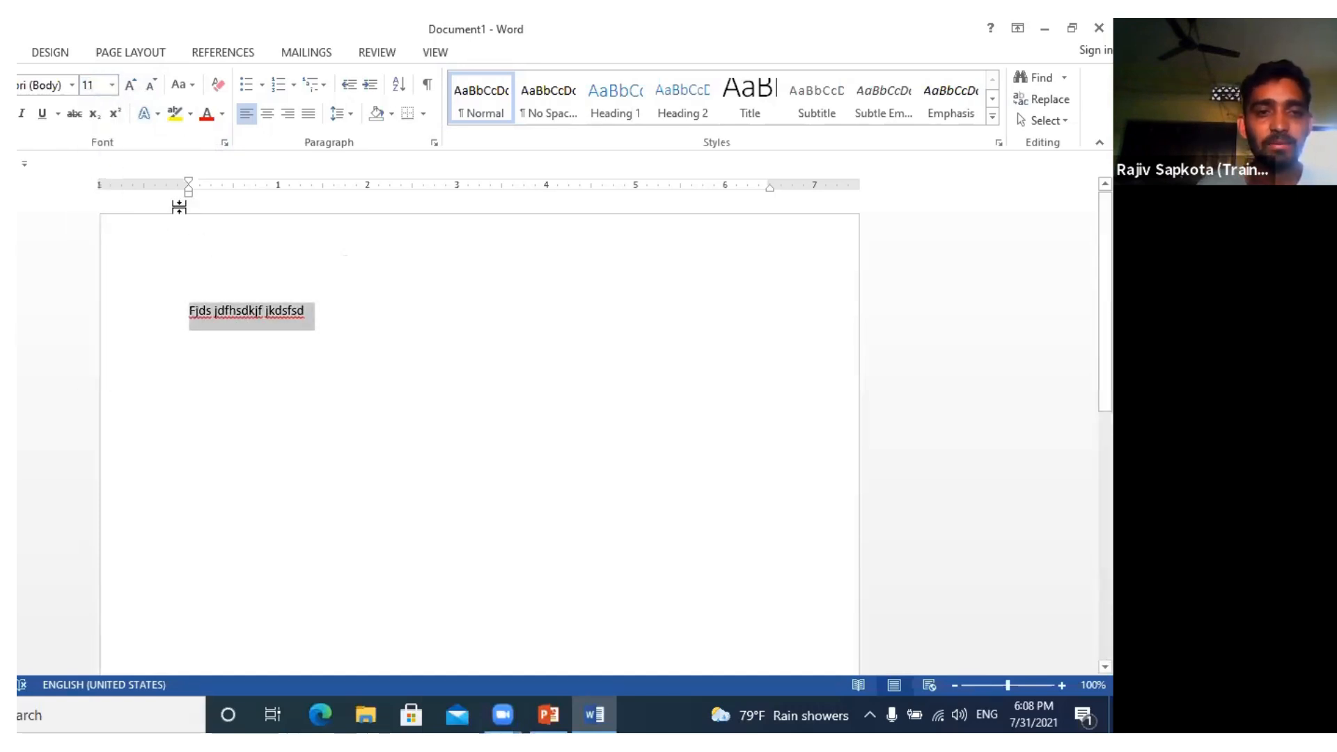
pyautogui.click(316, 321)
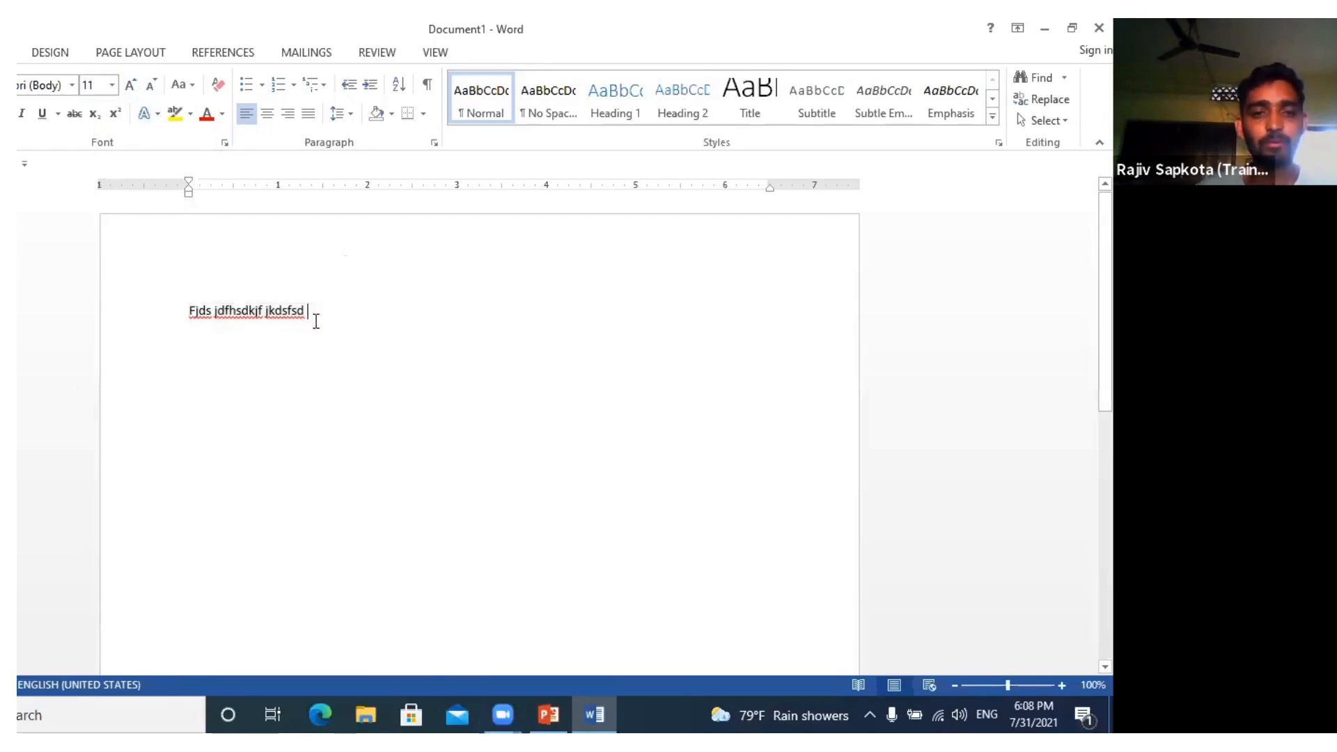
# - Delete the whole sample line so the page is empty
pyautogui.press('BackSpace')
pyautogui.press('BackSpace')
pyautogui.press('BackSpace')
pyautogui.press('BackSpace')
pyautogui.press('BackSpace')
pyautogui.press('BackSpace')
pyautogui.press('BackSpace')
pyautogui.press('BackSpace')
pyautogui.press('BackSpace')
pyautogui.press('BackSpace')
pyautogui.press('BackSpace')
pyautogui.press('BackSpace')
pyautogui.press('BackSpace')
pyautogui.press('BackSpace')
pyautogui.press('BackSpace')
pyautogui.press('BackSpace')
pyautogui.press('BackSpace')
pyautogui.press('BackSpace')
pyautogui.press('BackSpace')
pyautogui.press('BackSpace')
pyautogui.press('BackSpace')
pyautogui.press('BackSpace')
pyautogui.press('BackSpace')
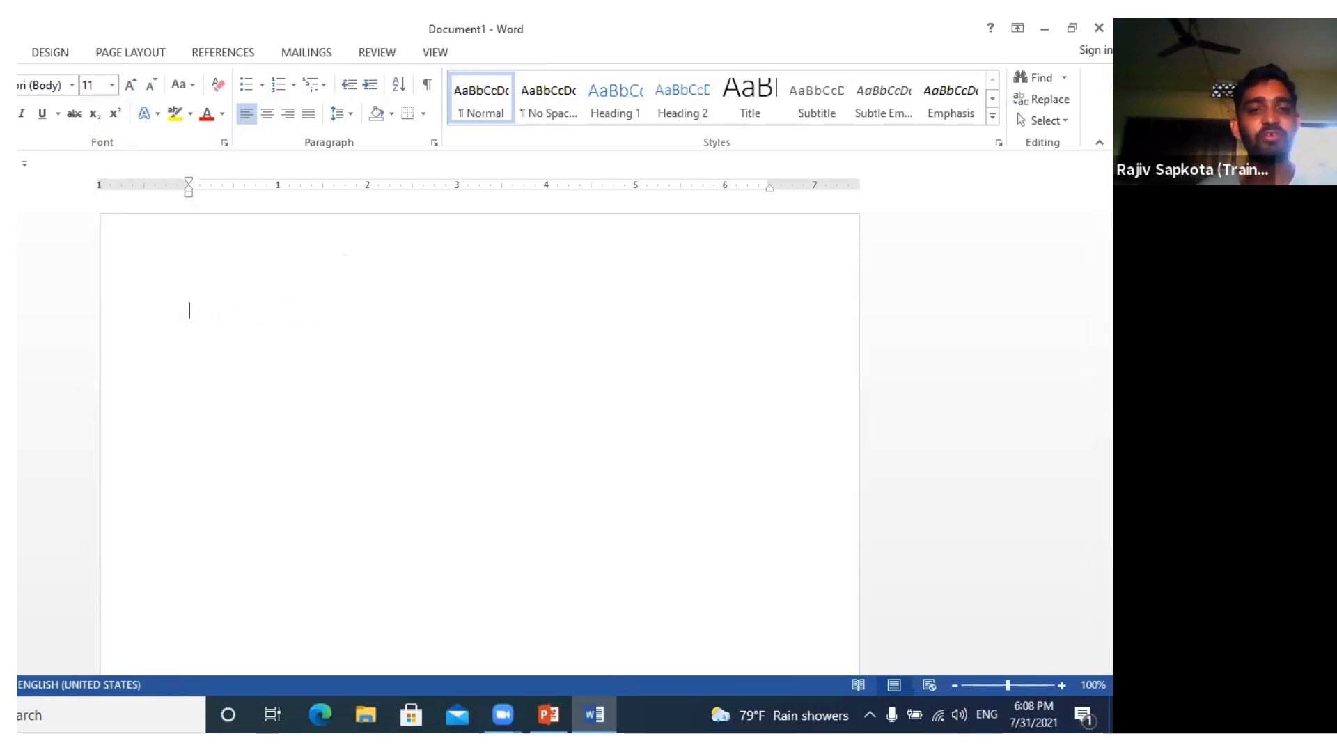
# - Set the font to Times New Roman, and replace that choice with the Preeti font
pyautogui.click(71, 85)
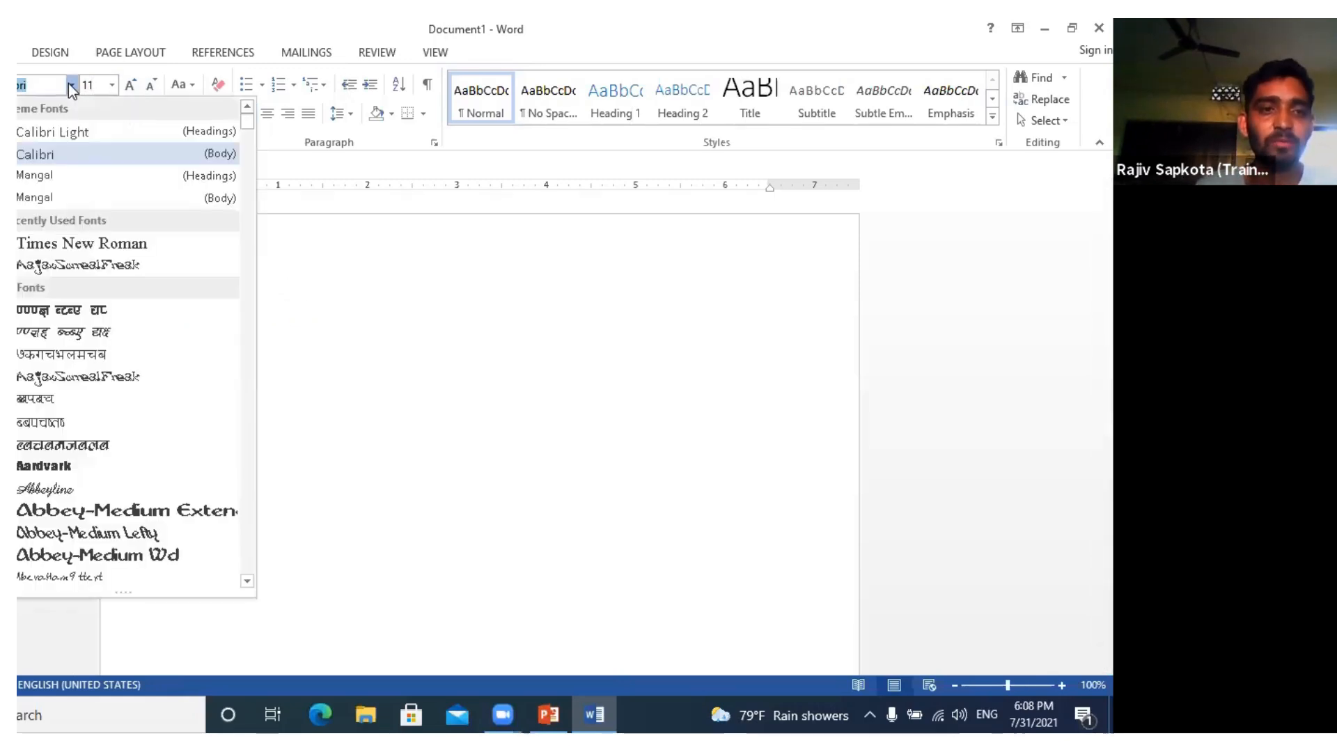
pyautogui.click(84, 242)
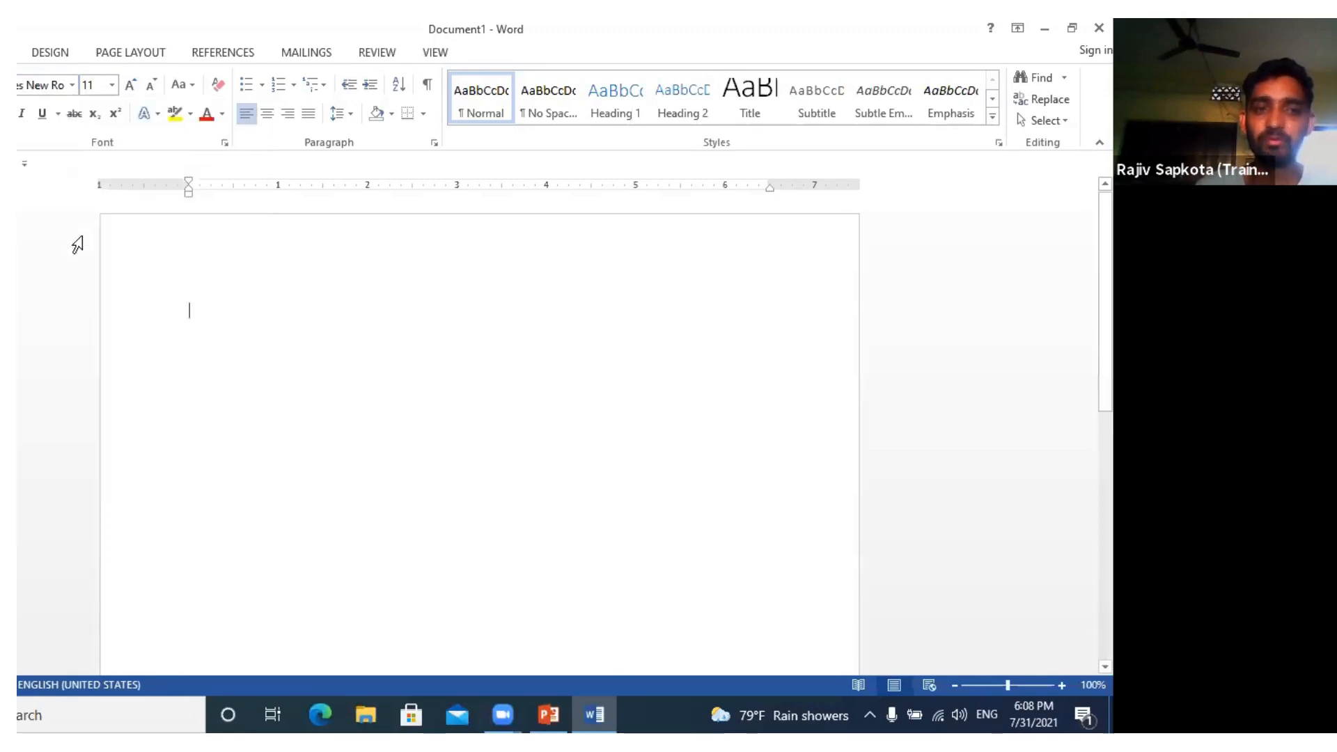
pyautogui.click(65, 86)
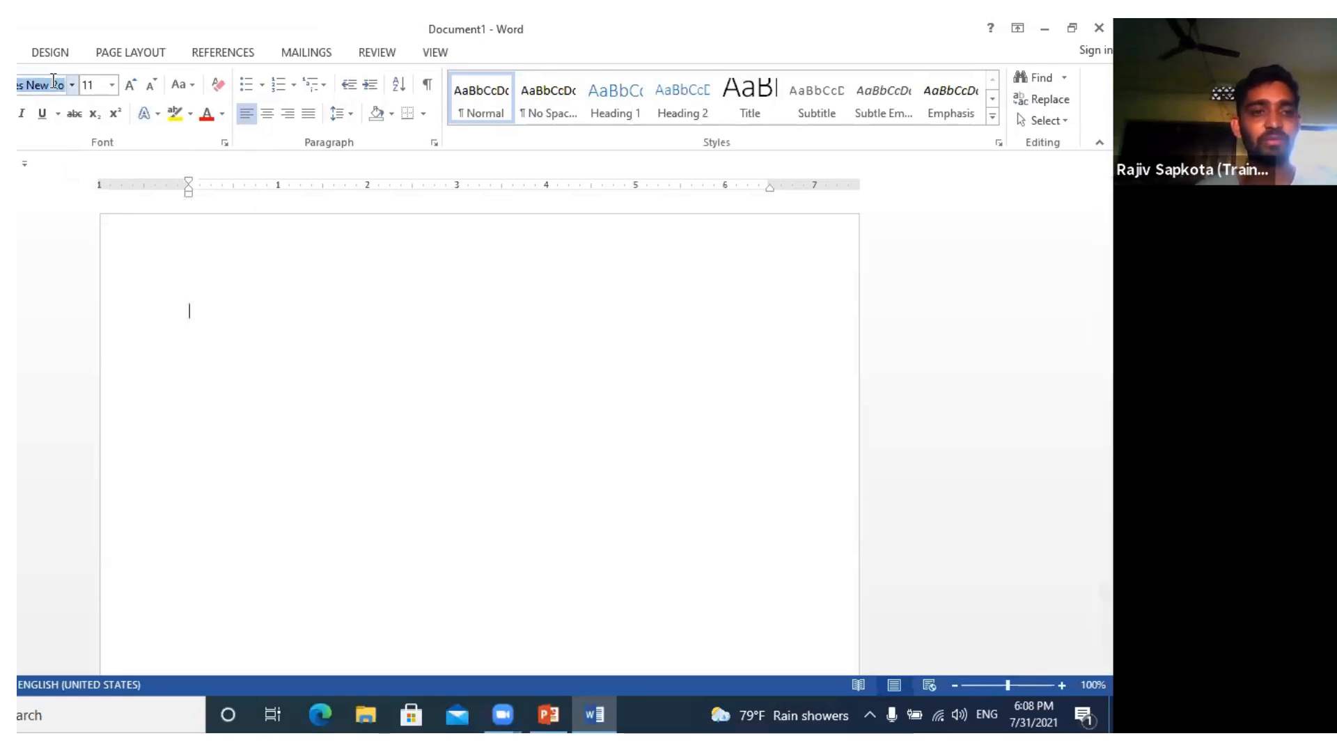
pyautogui.press('BackSpace')
pyautogui.write('pre')
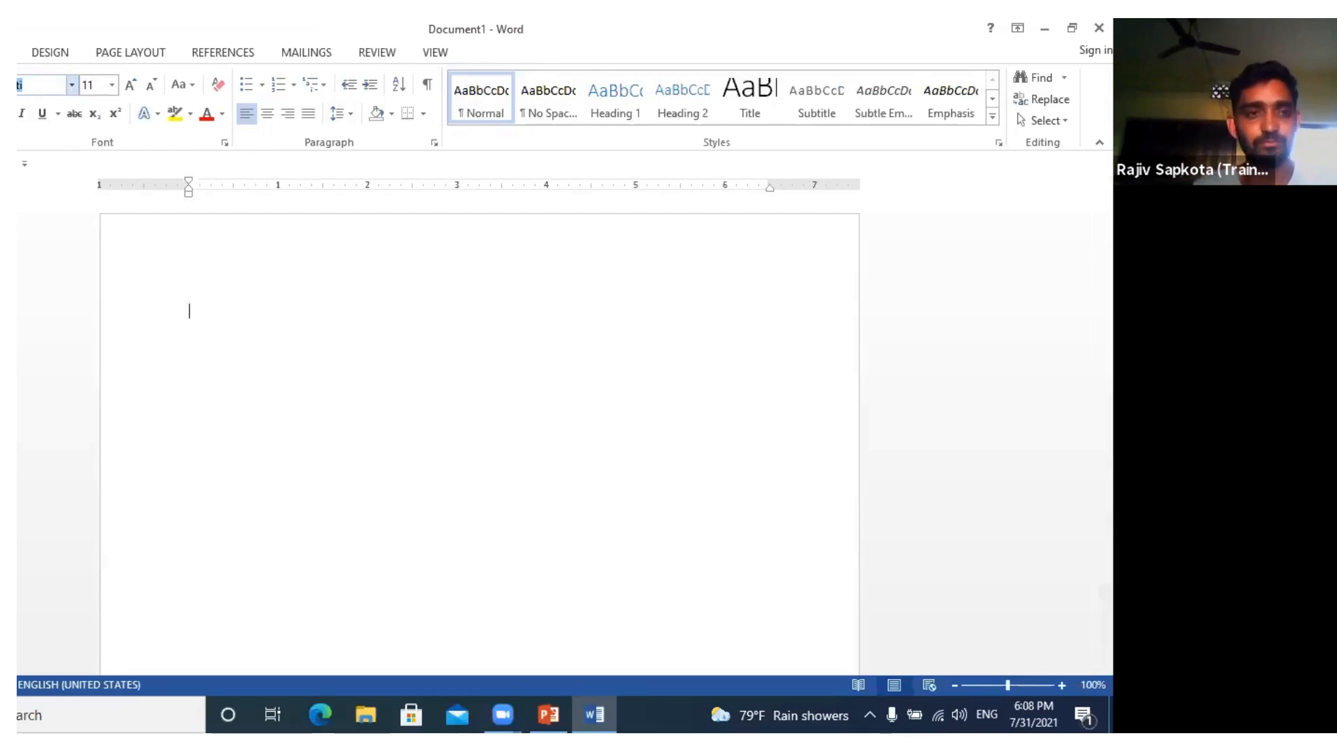
pyautogui.press('Return')
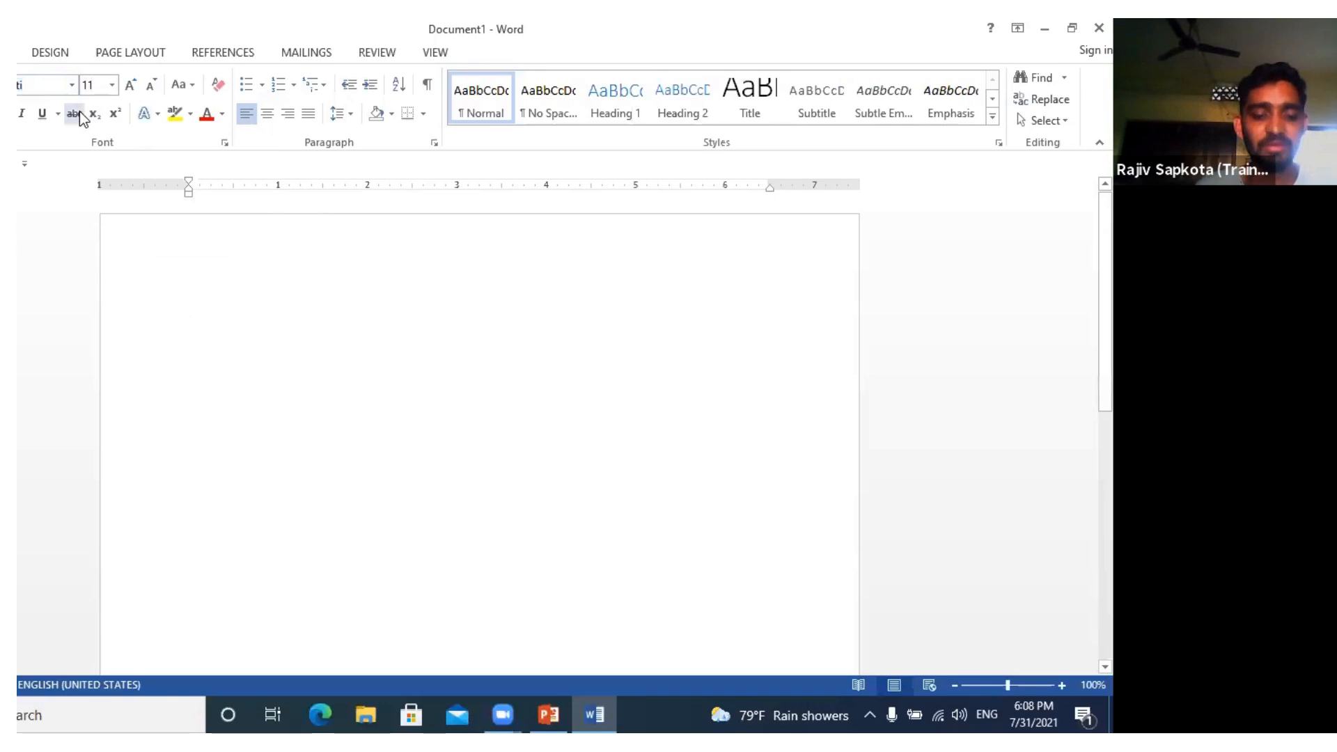
# - Enter a single test character in the newly chosen font and delete it
pyautogui.write('a')
pyautogui.press('BackSpace')
pyautogui.press('BackSpace')
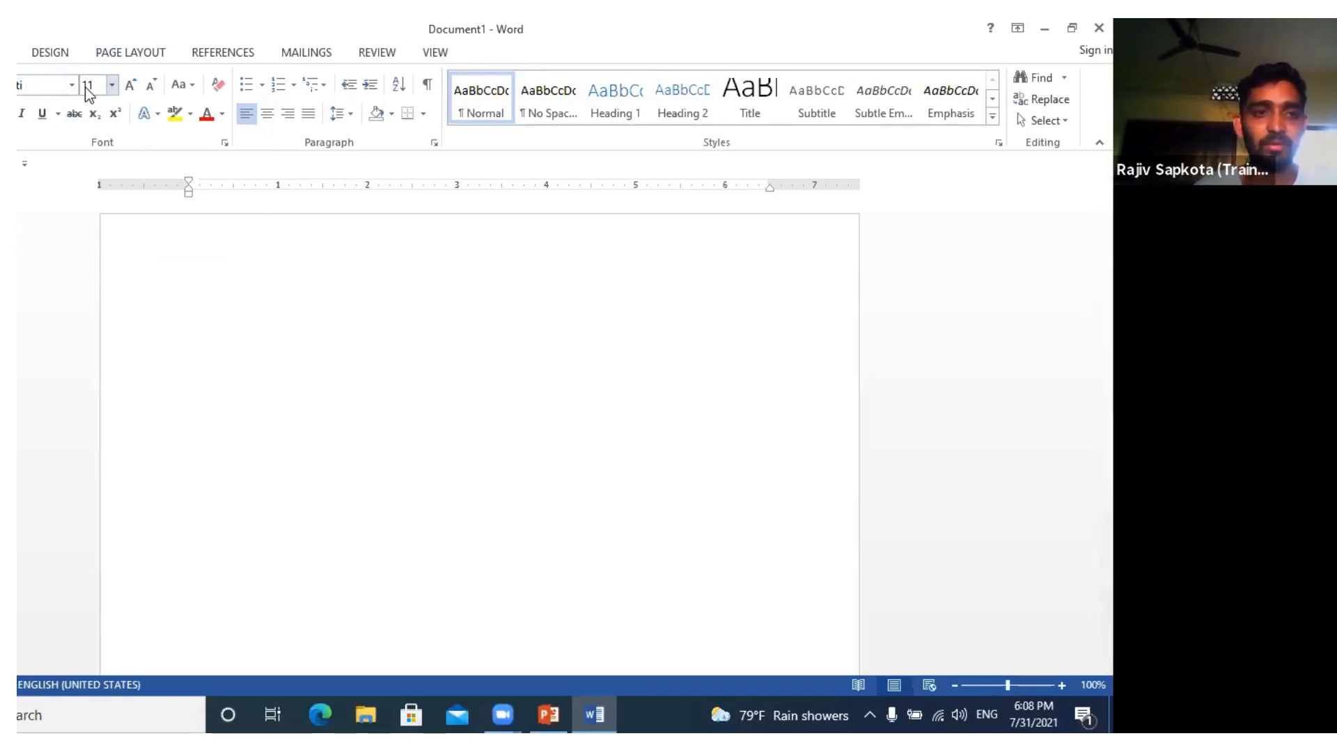
# - Set the font size to 18, and enter and delete the test character क on the blank page
pyautogui.click(112, 84)
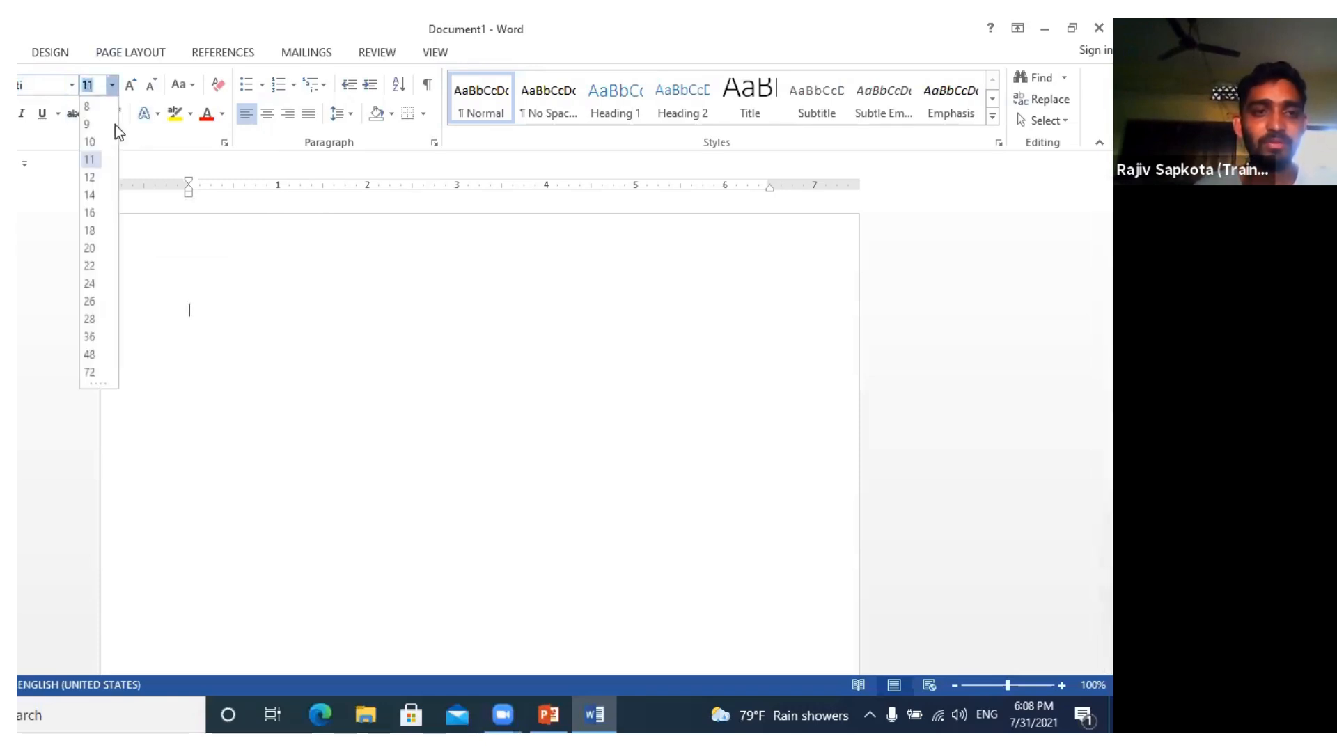
pyautogui.click(96, 236)
pyautogui.write('क')
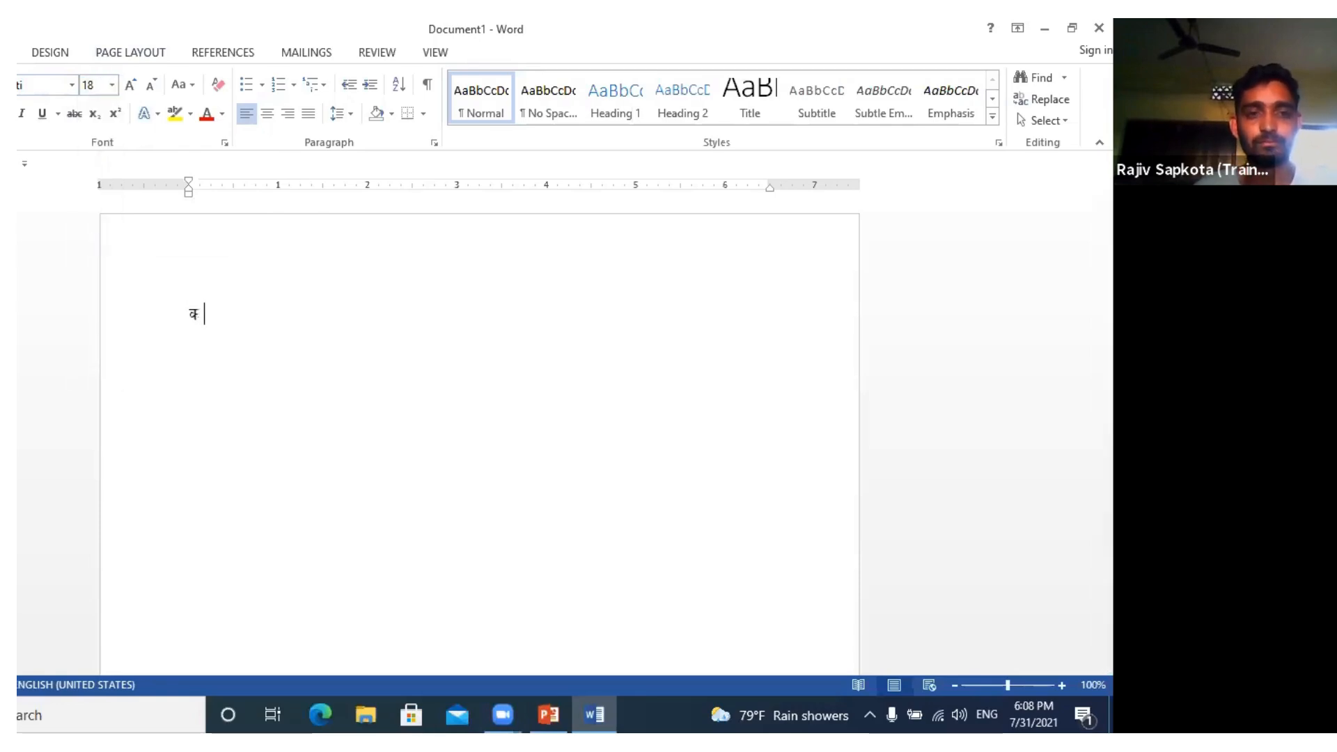
pyautogui.press('BackSpace')
pyautogui.press('BackSpace')
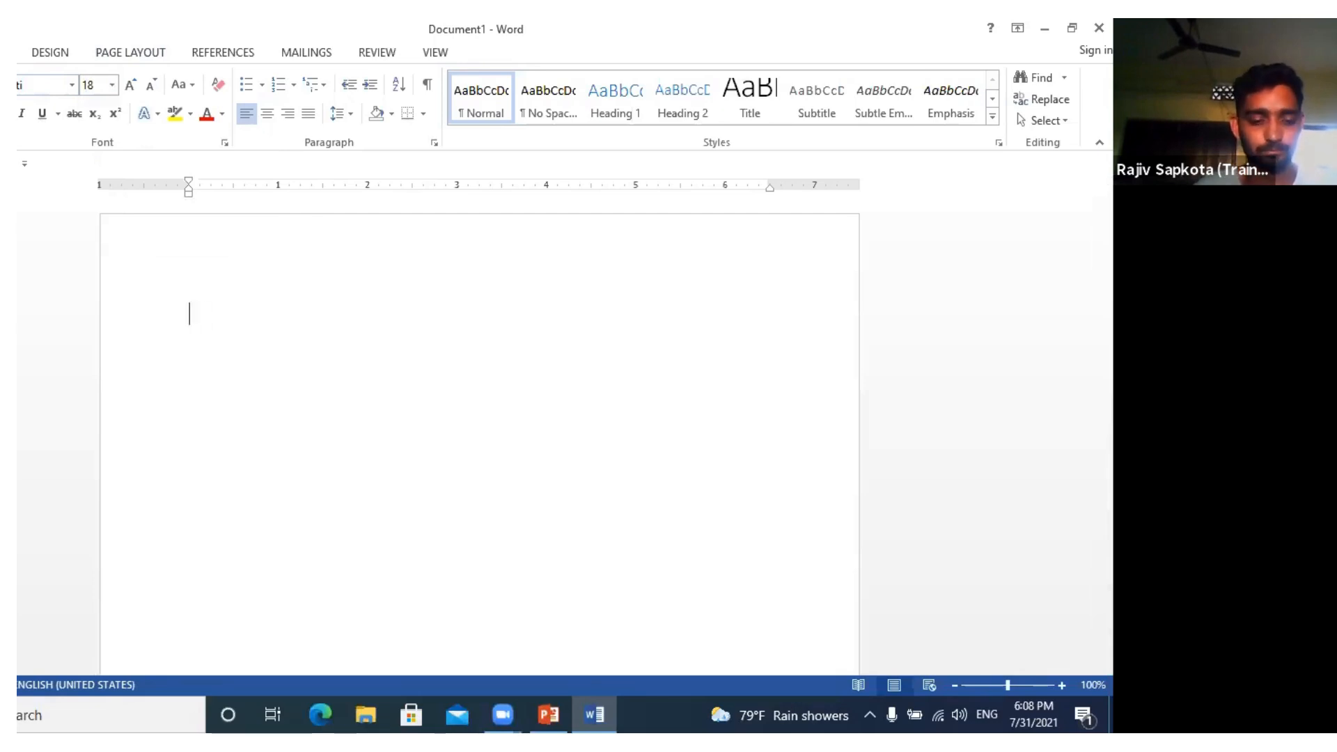
pyautogui.write('क')
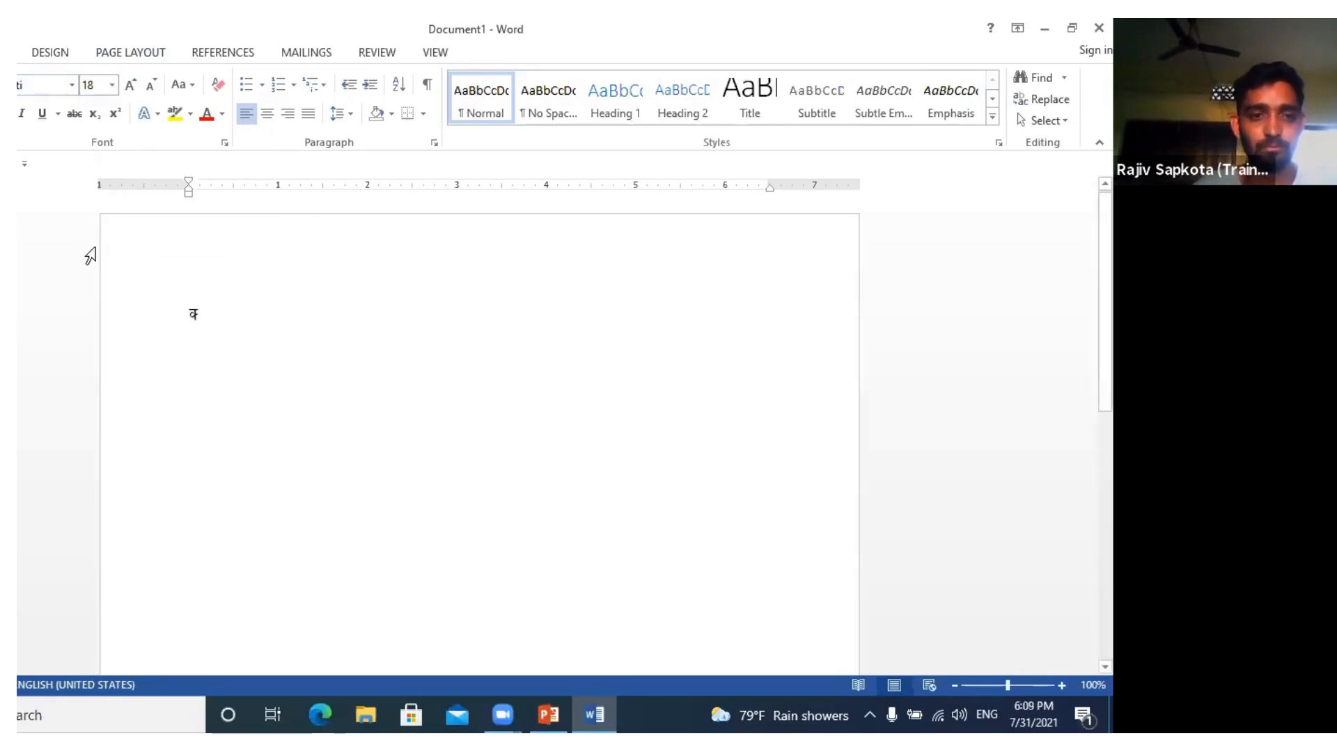
pyautogui.press('BackSpace')
pyautogui.press('BackSpace')
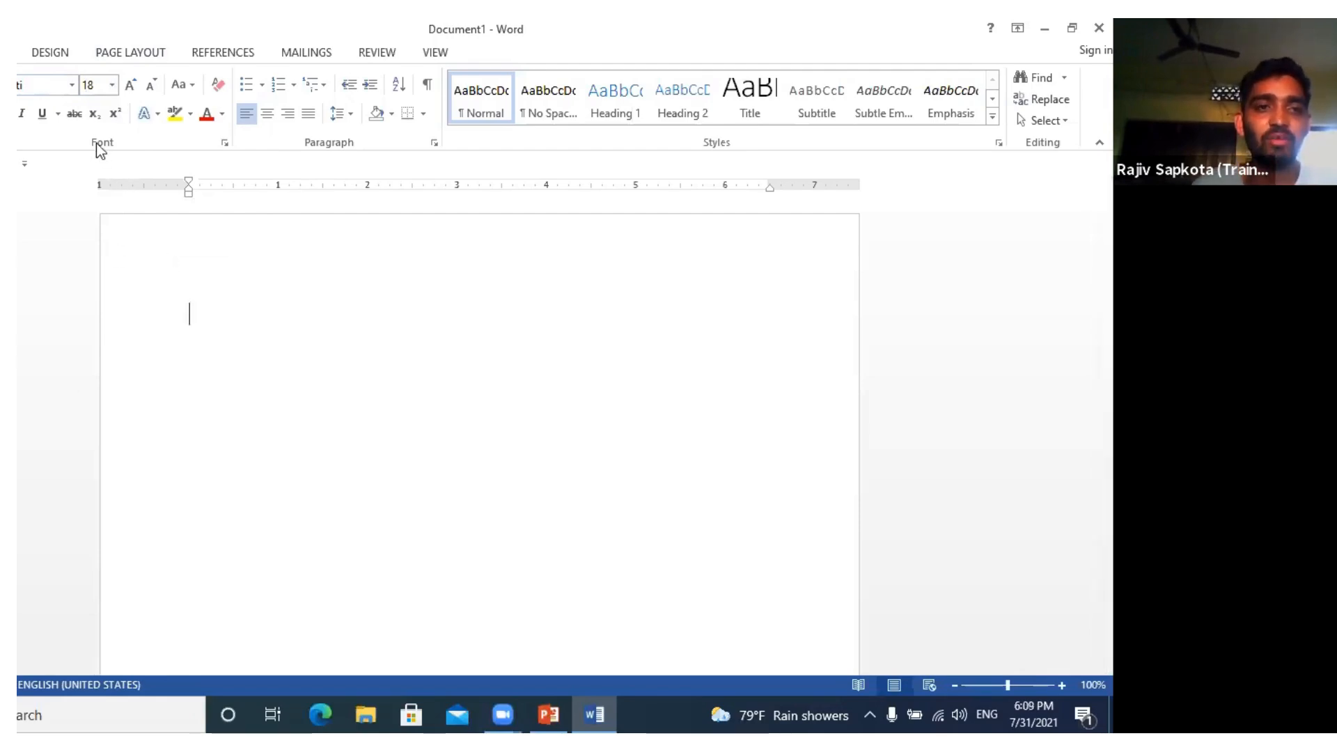
# - Set the font for the empty line to Fontasy Himali
pyautogui.click(71, 85)
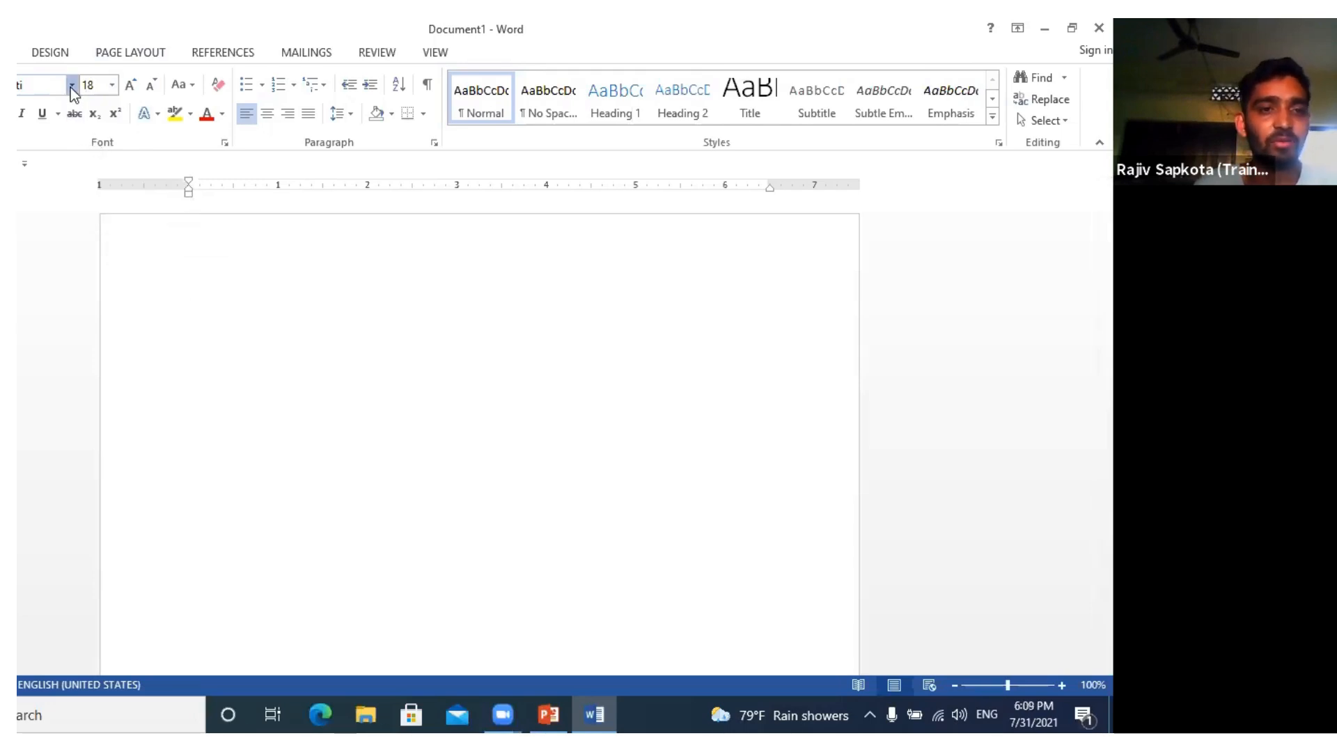
pyautogui.click(32, 85)
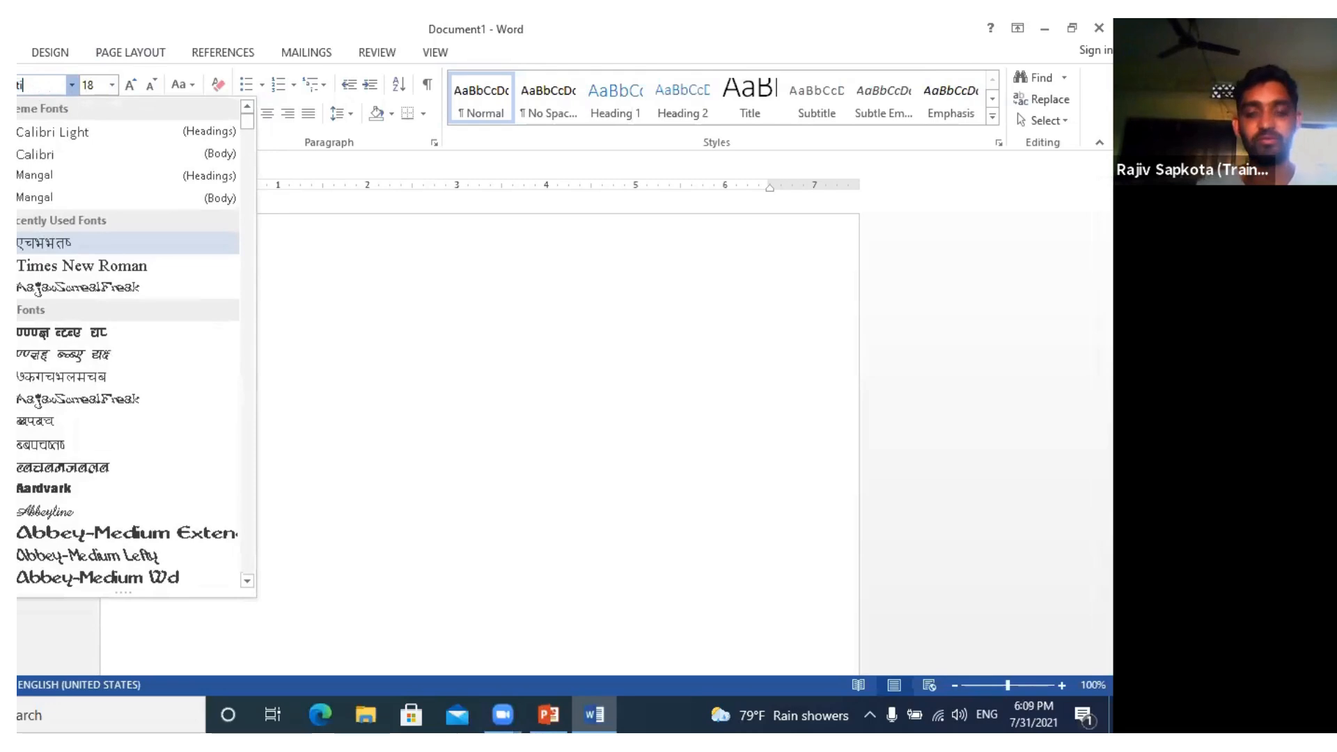
pyautogui.press('BackSpace')
pyautogui.press('BackSpace')
pyautogui.press('BackSpace')
pyautogui.press('BackSpace')
pyautogui.press('BackSpace')
pyautogui.press('BackSpace')
pyautogui.write('fo')
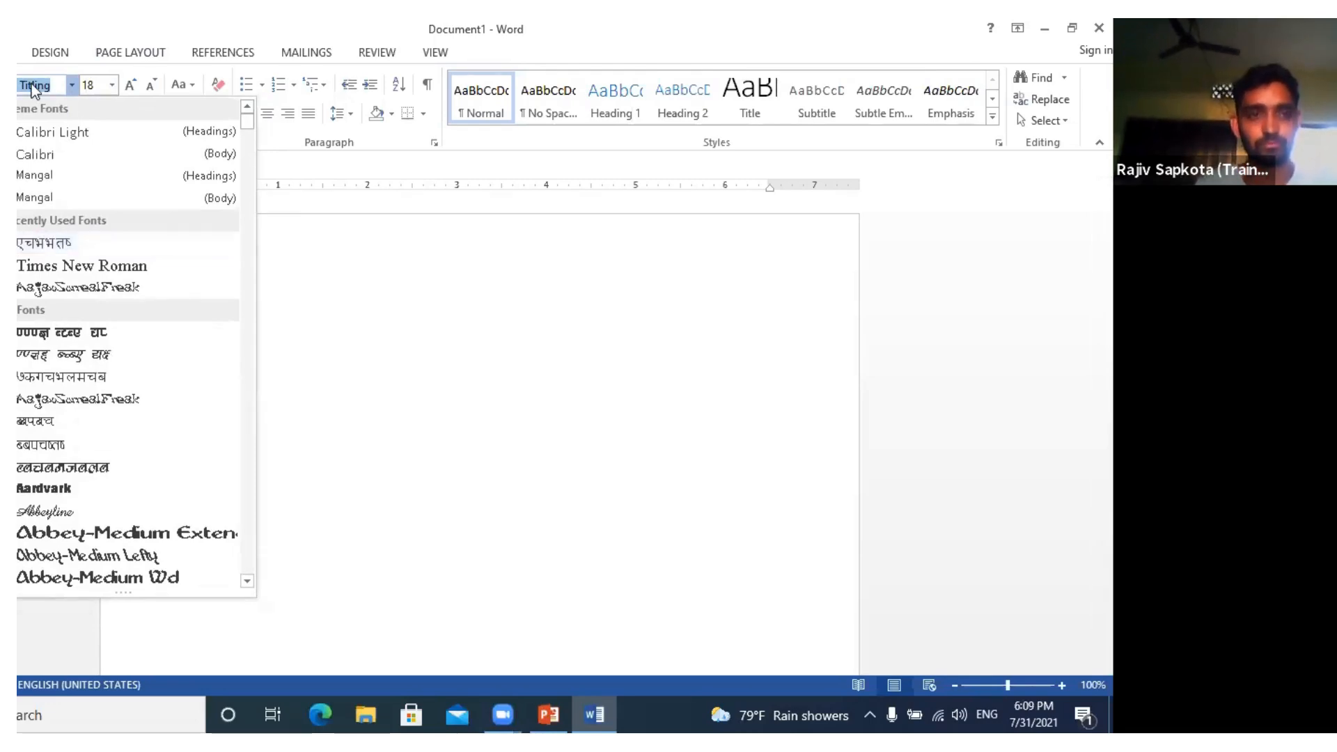
pyautogui.press('Return')
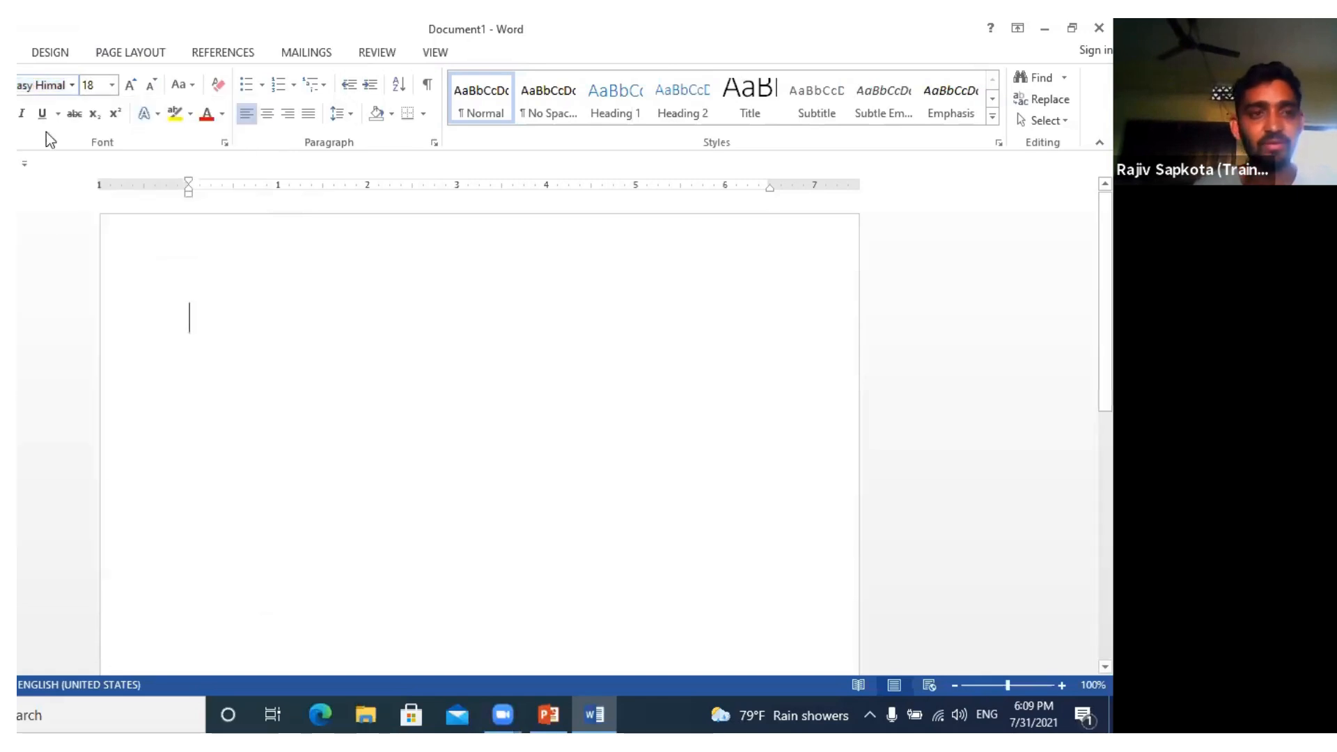
# - Enter a couple of test characters in the Fontasy Himali font and delete them
pyautogui.write('30')
pyautogui.press('BackSpace')
pyautogui.press('BackSpace')
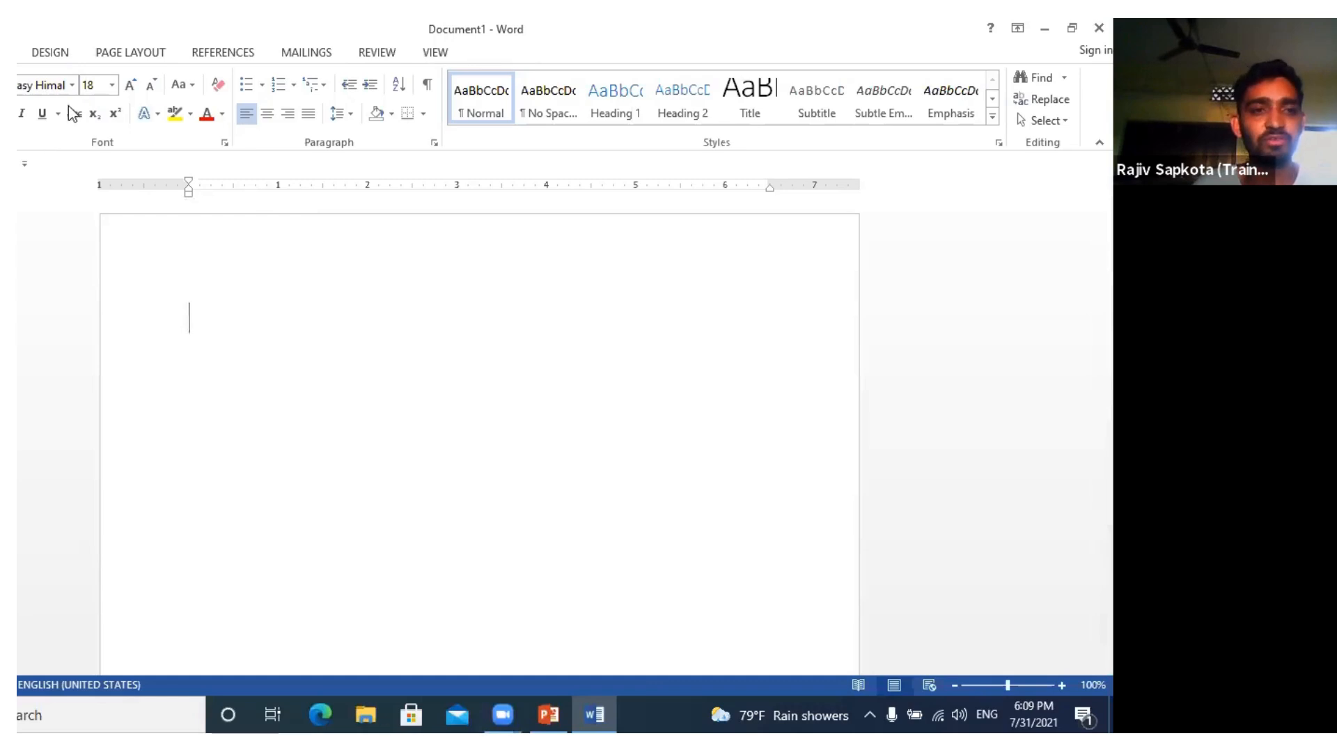
# - Set the font for the empty line to Times New Roman
pyautogui.click(73, 85)
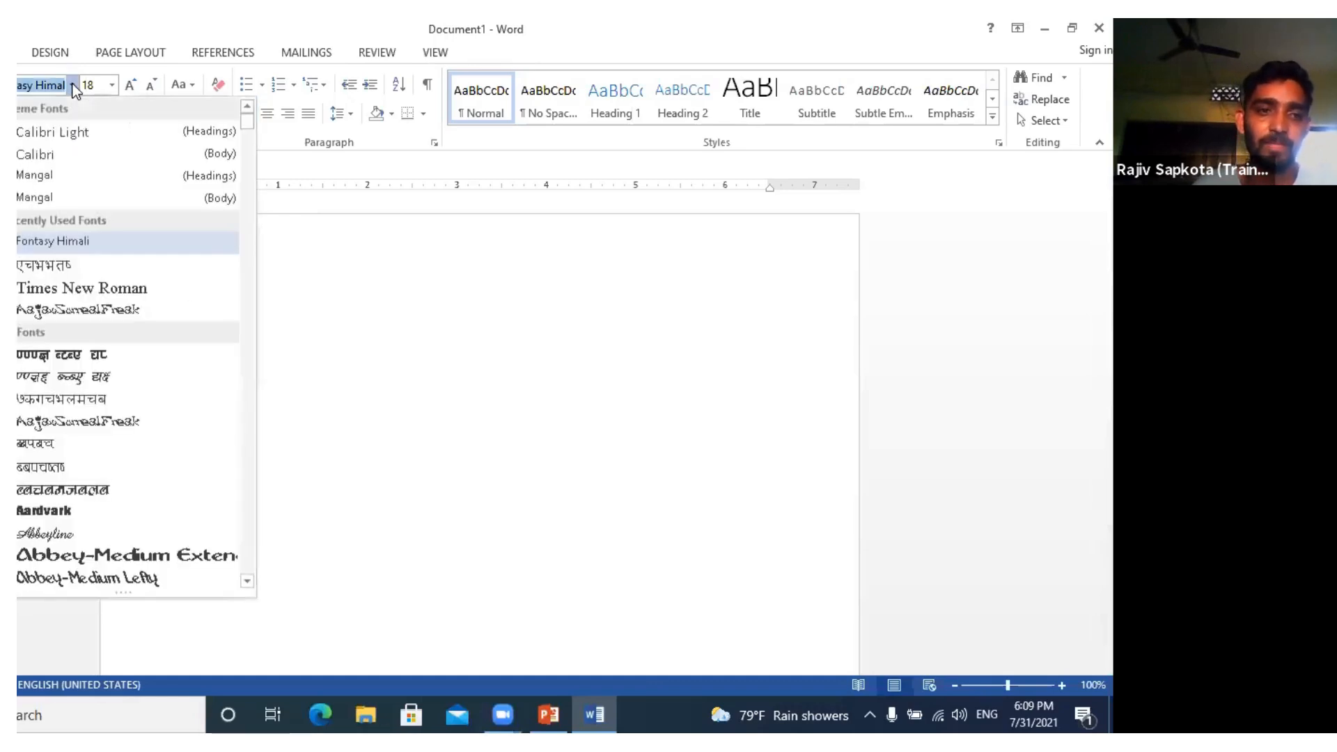
pyautogui.press('BackSpace')
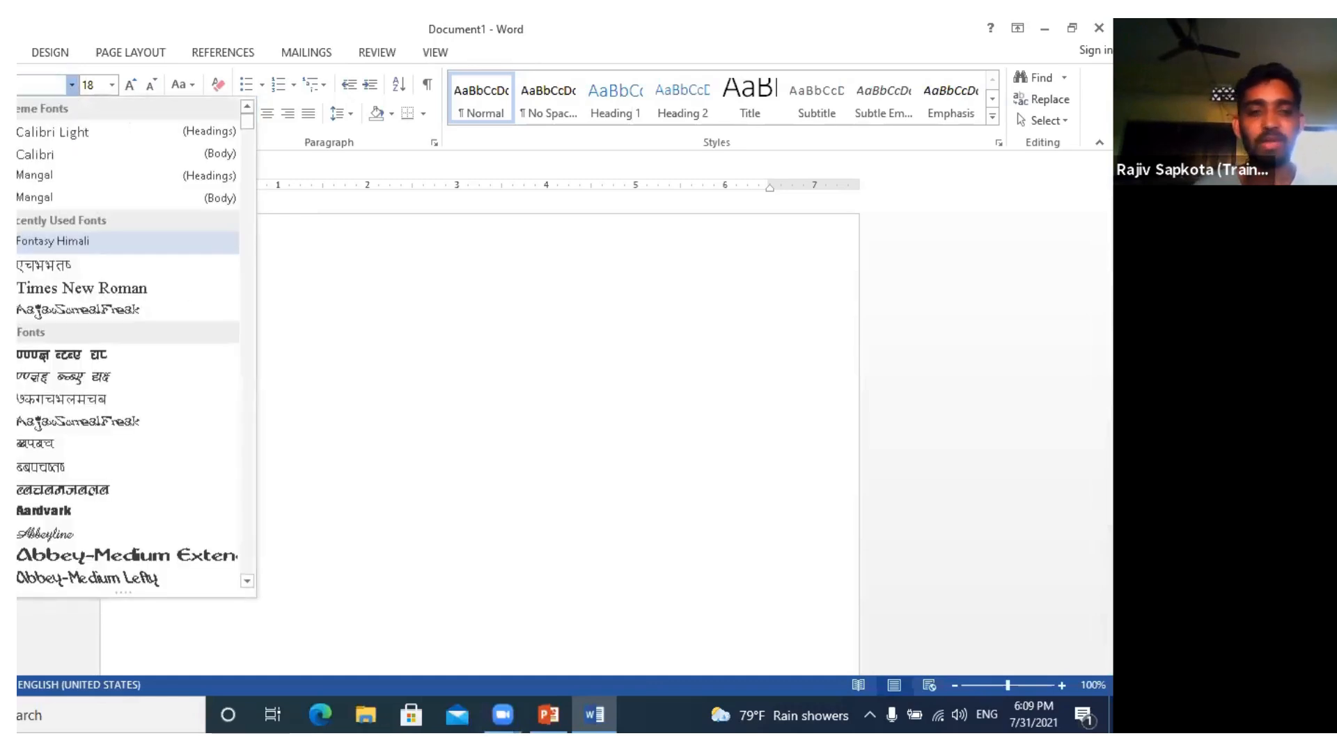
pyautogui.write('T')
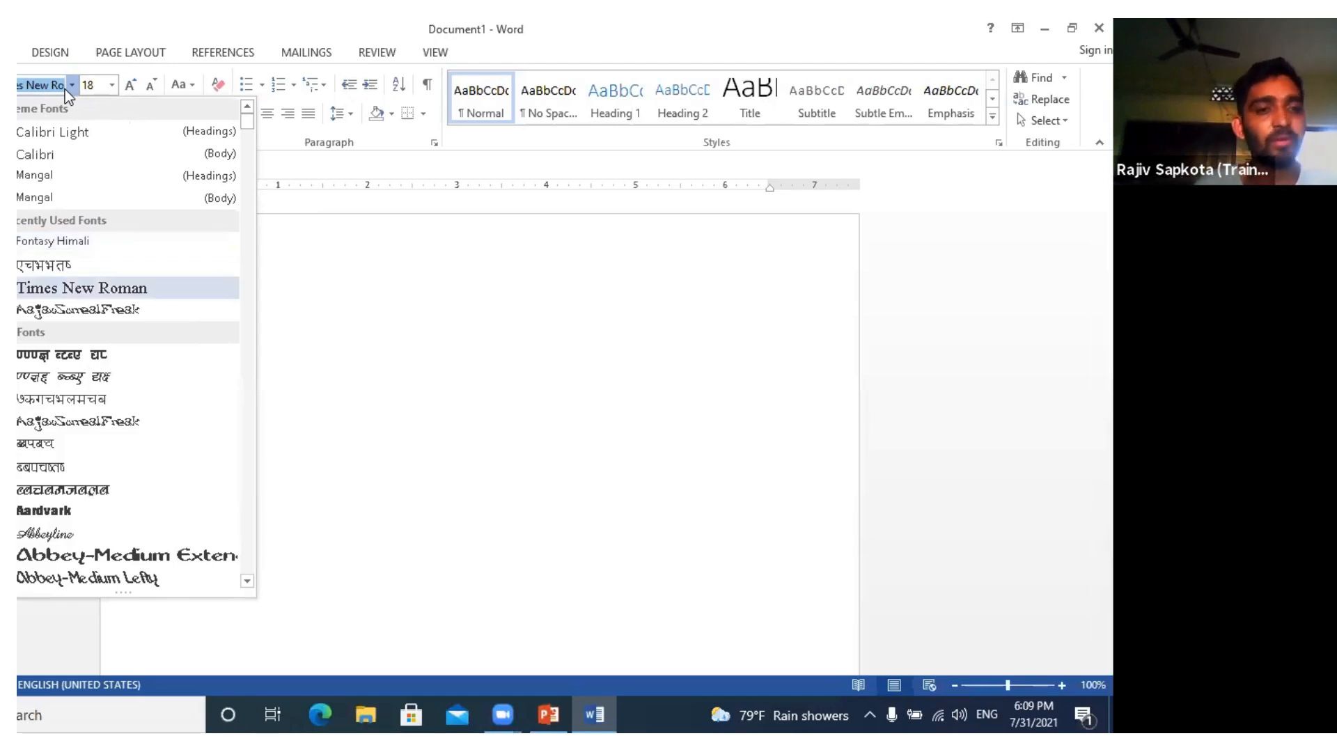
pyautogui.click(65, 90)
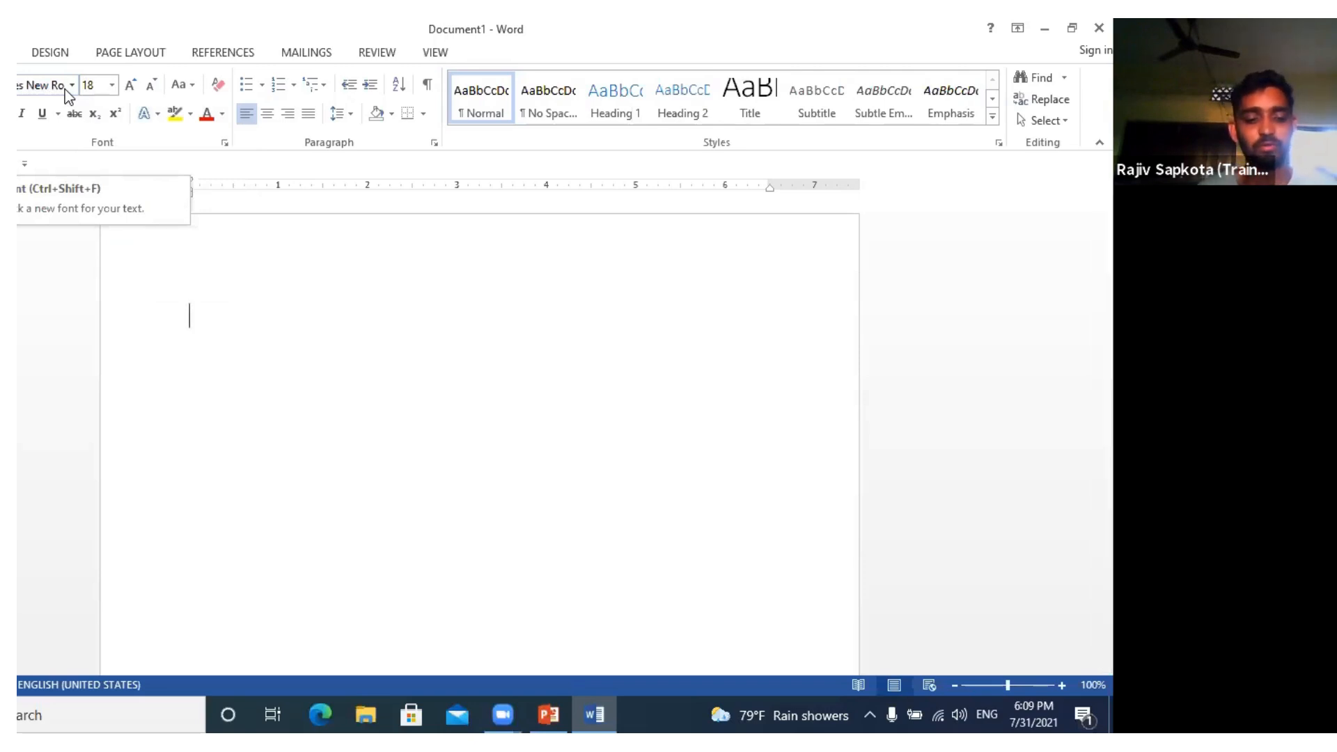
# - Enter the test text "R sdbfds" in Times New Roman and delete it
pyautogui.write('R sdbfds')
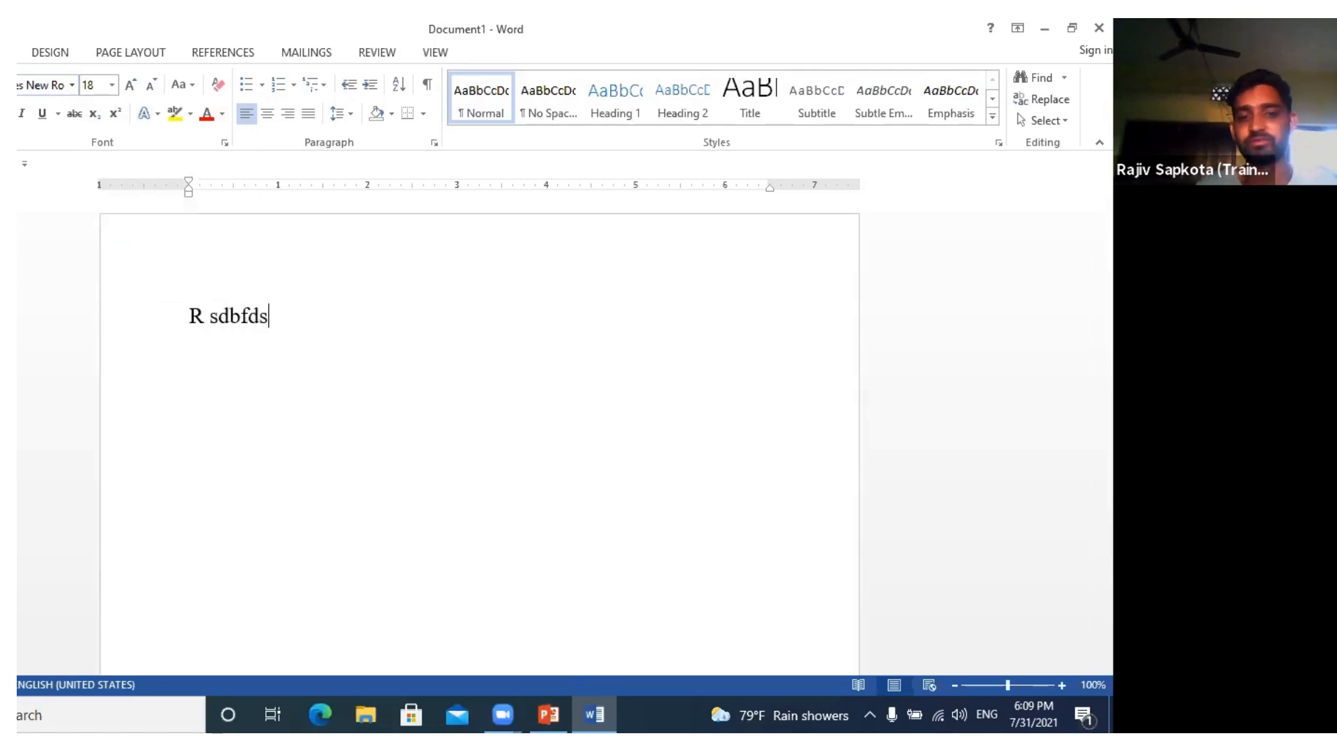
pyautogui.press('BackSpace')
pyautogui.press('BackSpace')
pyautogui.press('BackSpace')
pyautogui.press('BackSpace')
pyautogui.press('BackSpace')
pyautogui.press('BackSpace')
pyautogui.press('BackSpace')
pyautogui.press('BackSpace')
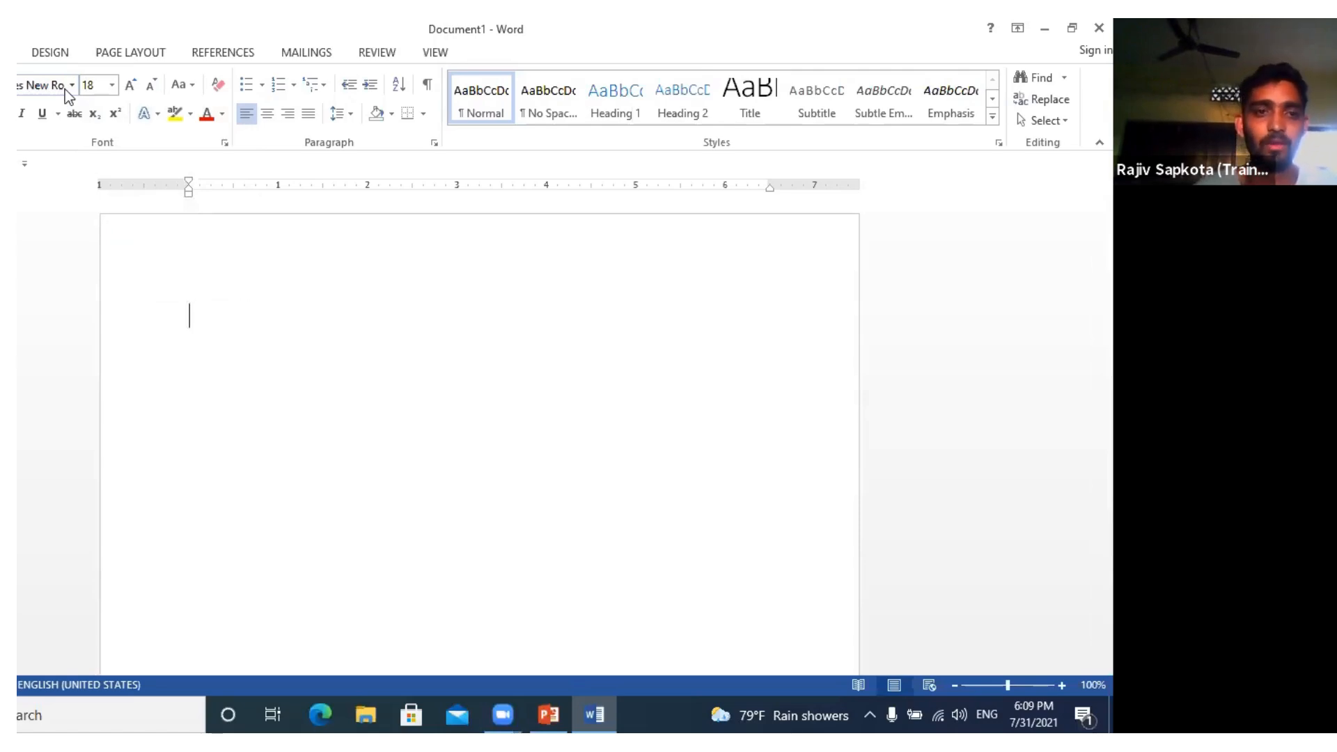
# - Examine the available fonts, font sizes and letter case options, and try enlarging the font size to 20
pyautogui.click(71, 85)
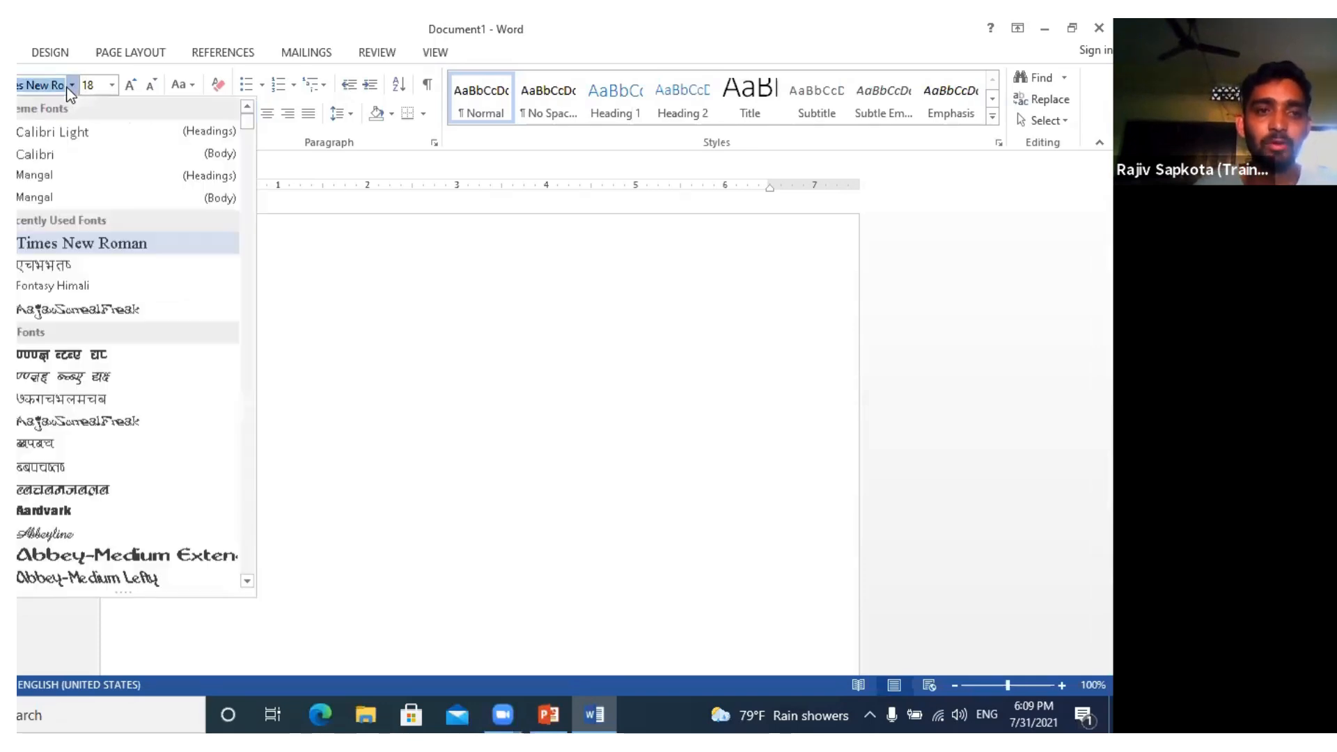
pyautogui.click(336, 366)
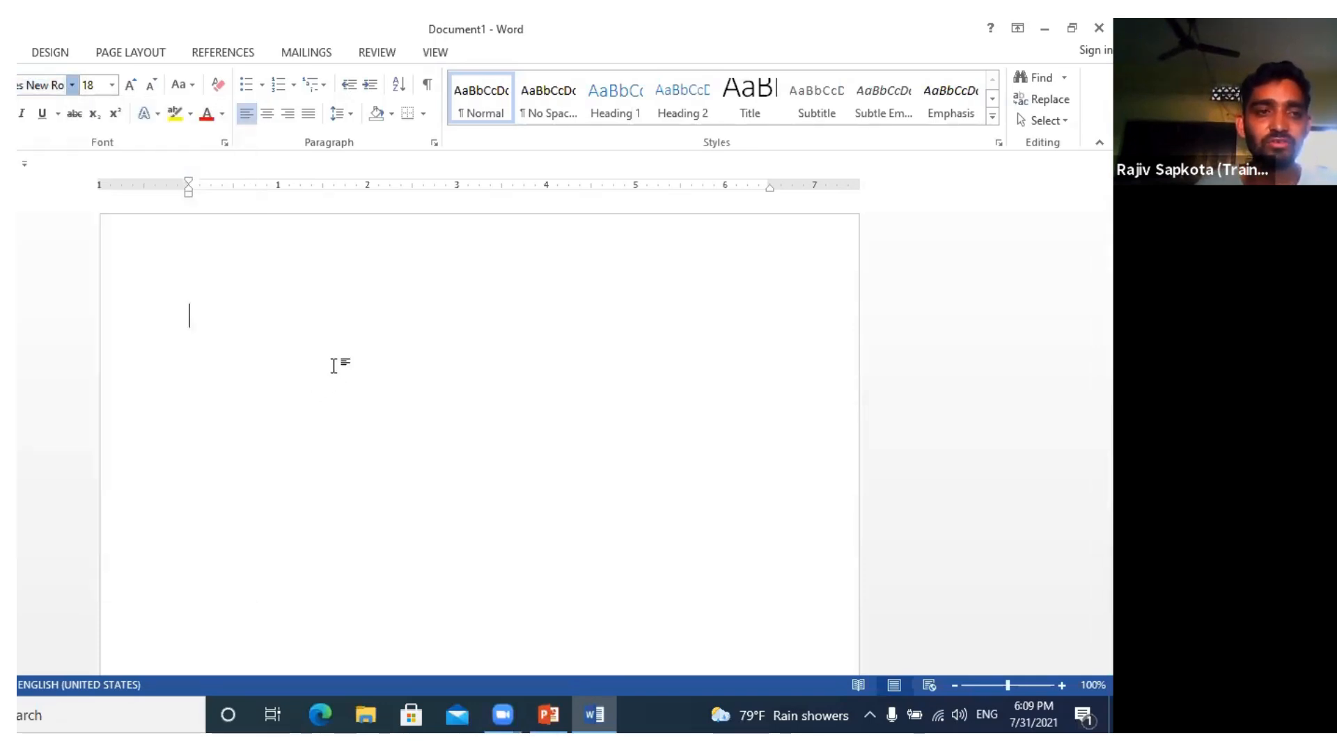
pyautogui.click(112, 85)
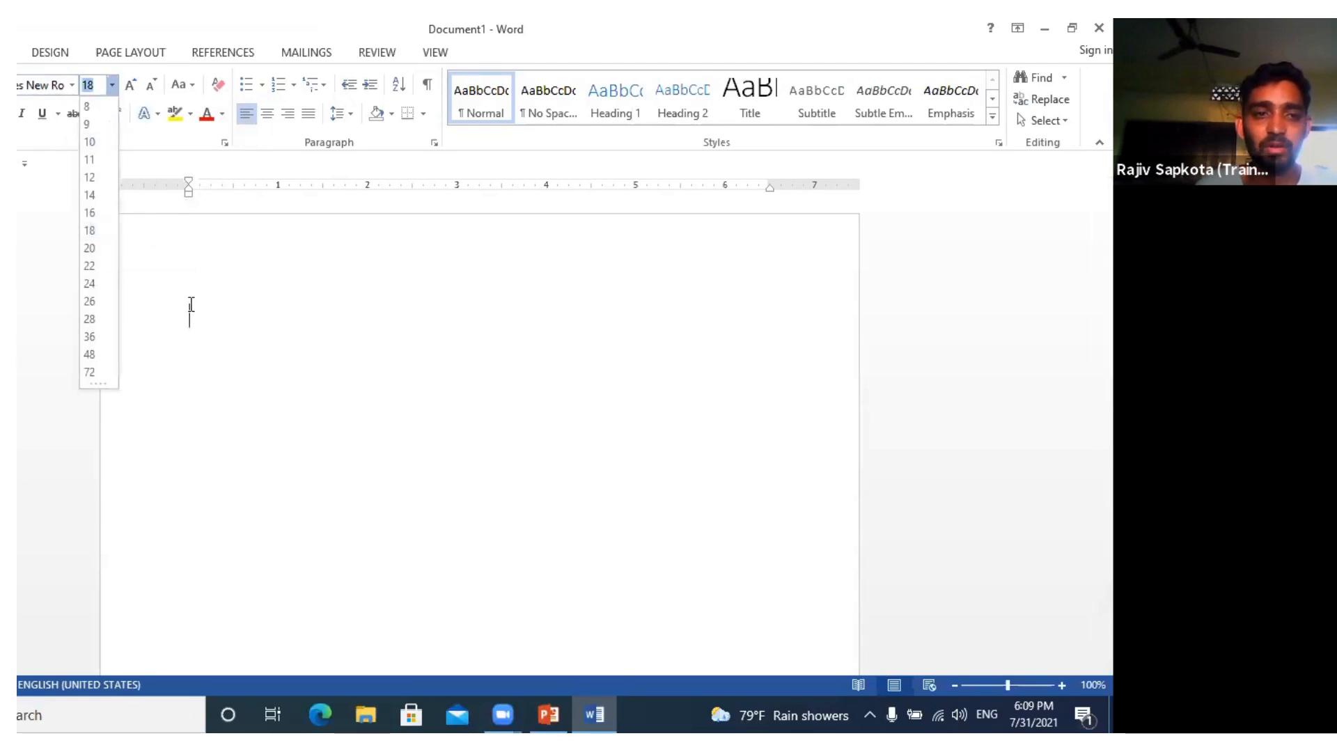
pyautogui.click(190, 305)
pyautogui.click(130, 85)
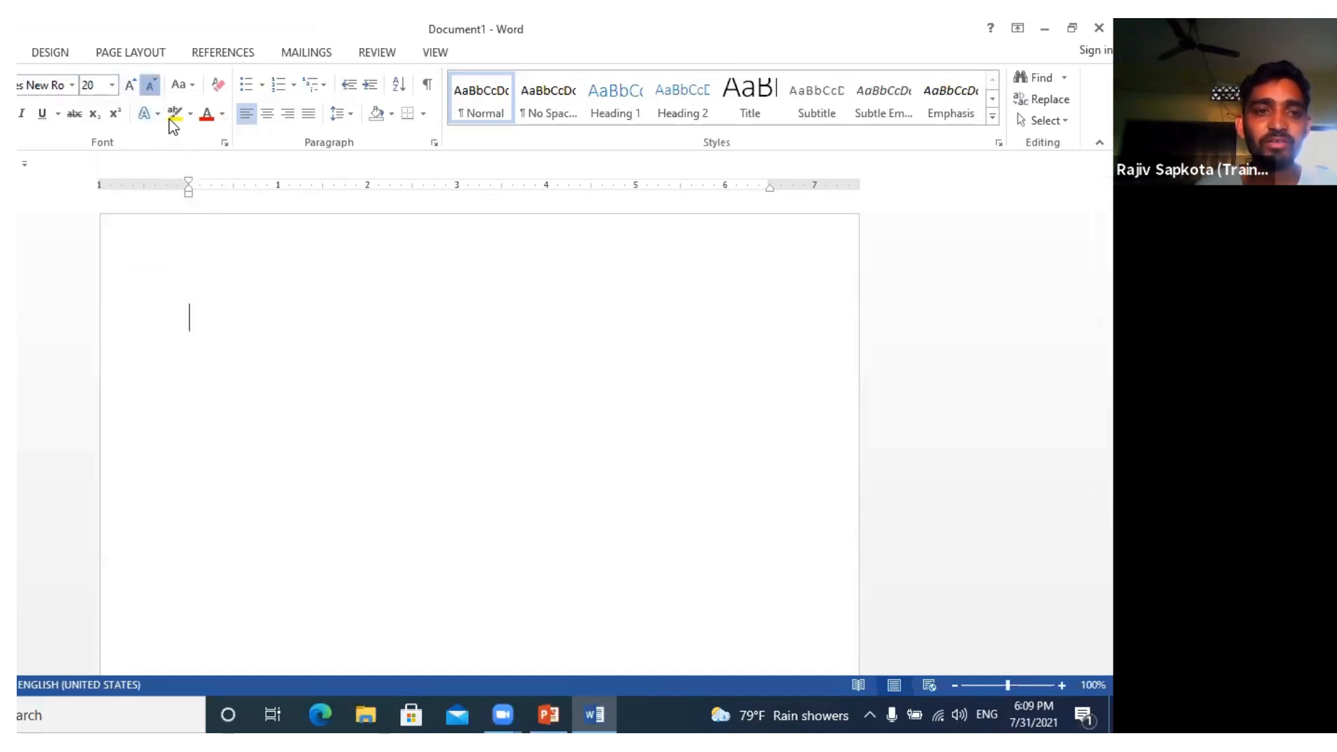
pyautogui.click(179, 85)
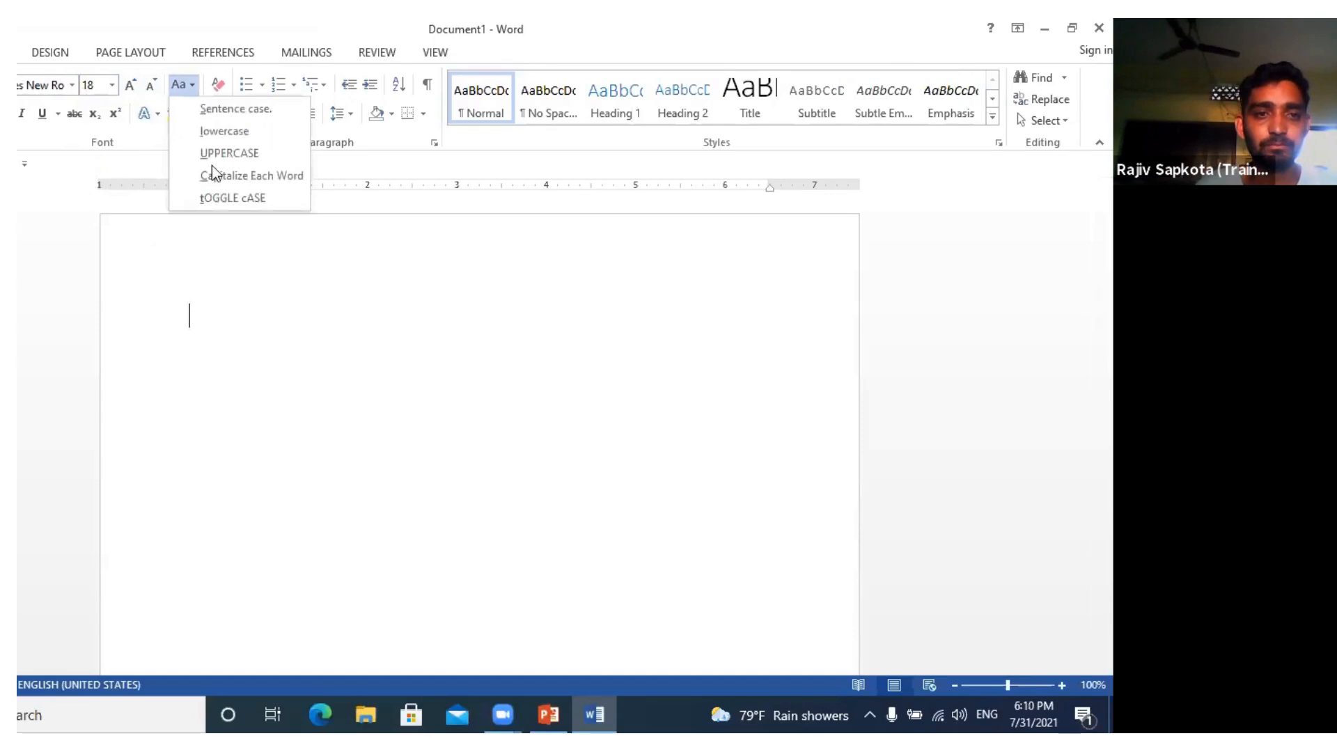
pyautogui.click(298, 360)
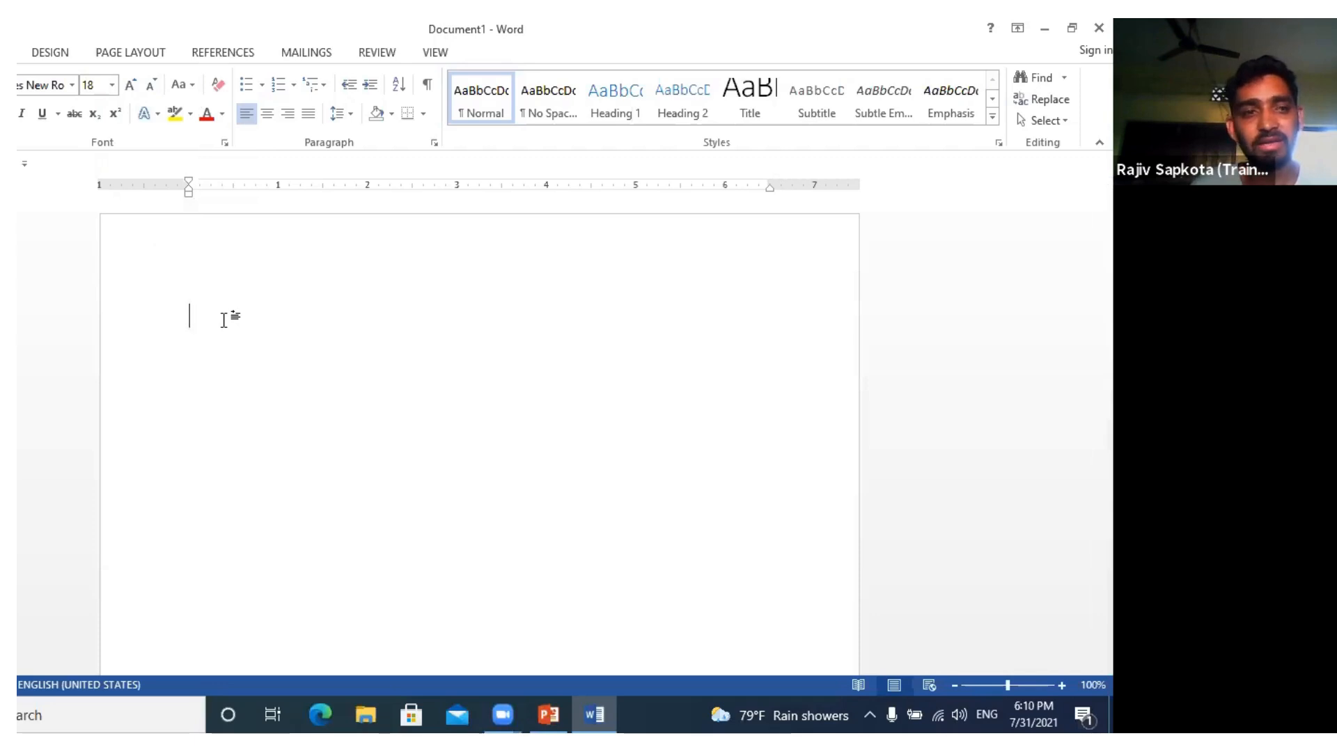
# - Turn italic and underline formatting on for the empty line, and turn both off again
pyautogui.click(21, 113)
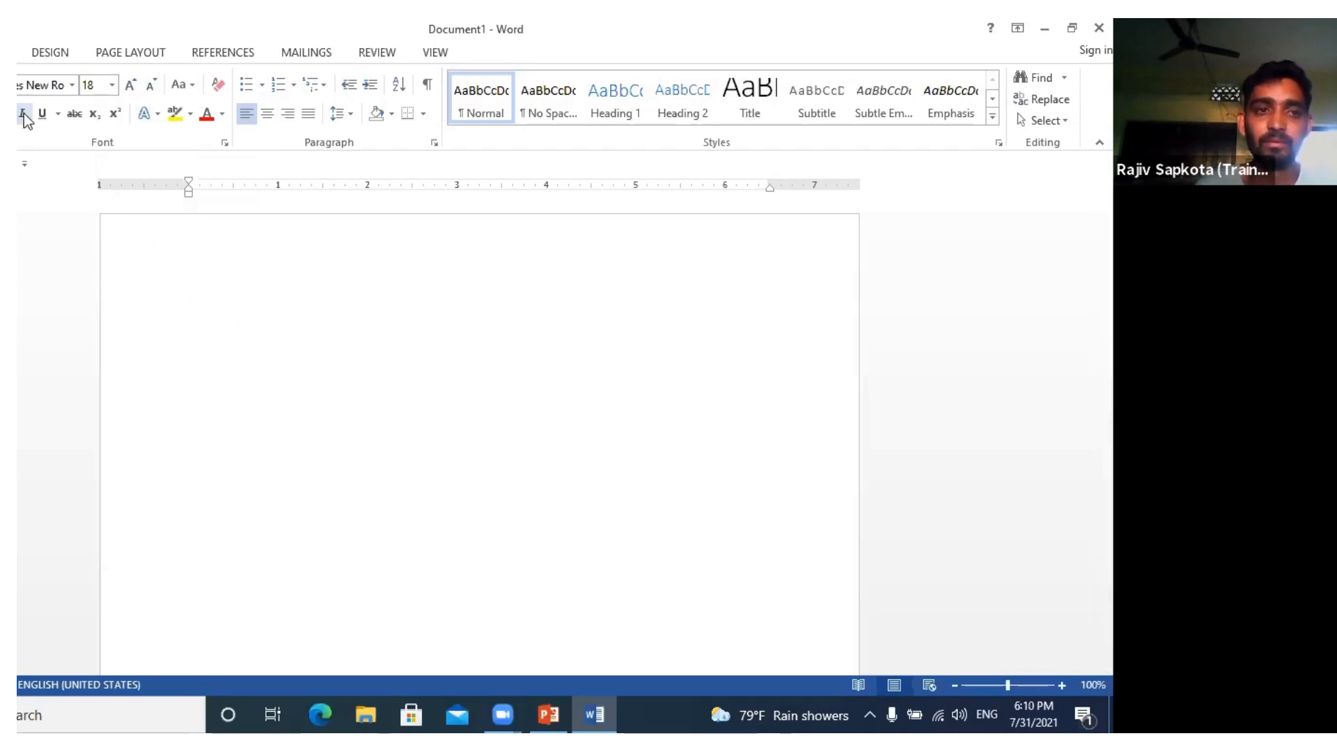
pyautogui.click(43, 117)
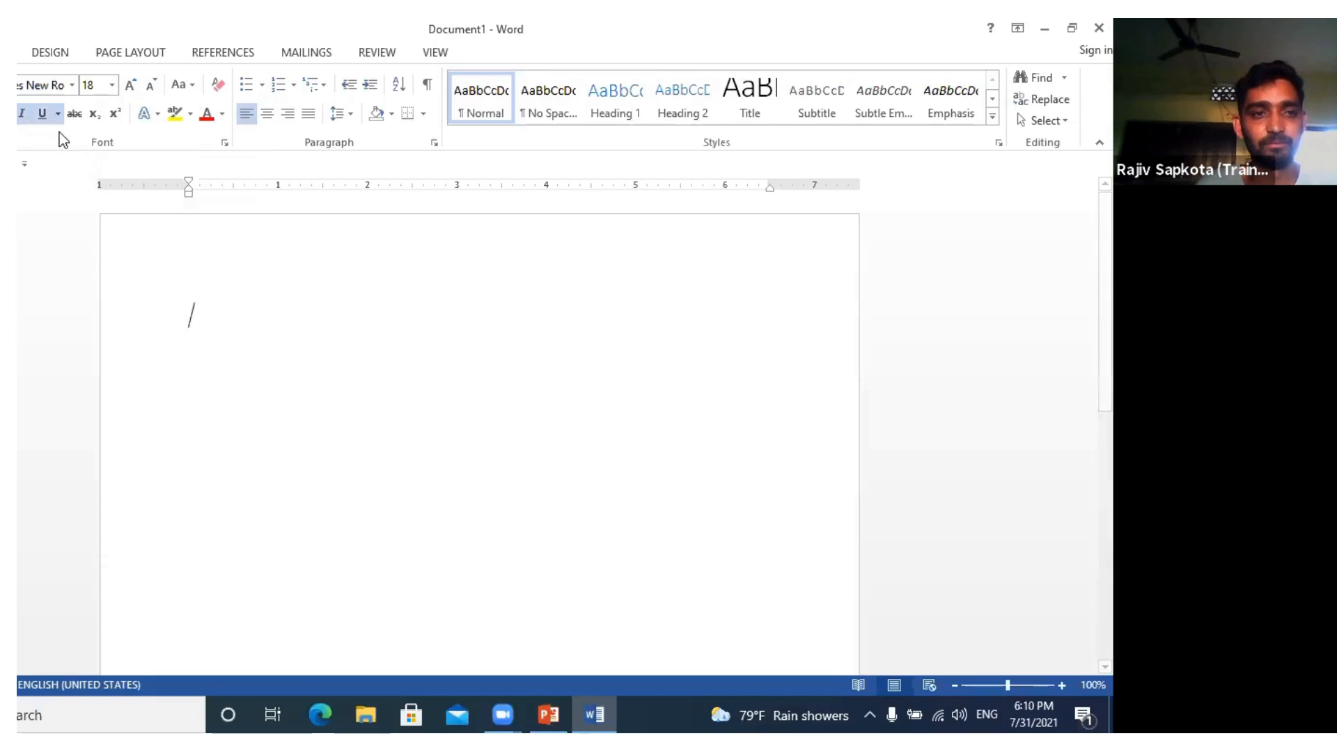
pyautogui.click(40, 114)
pyautogui.click(24, 115)
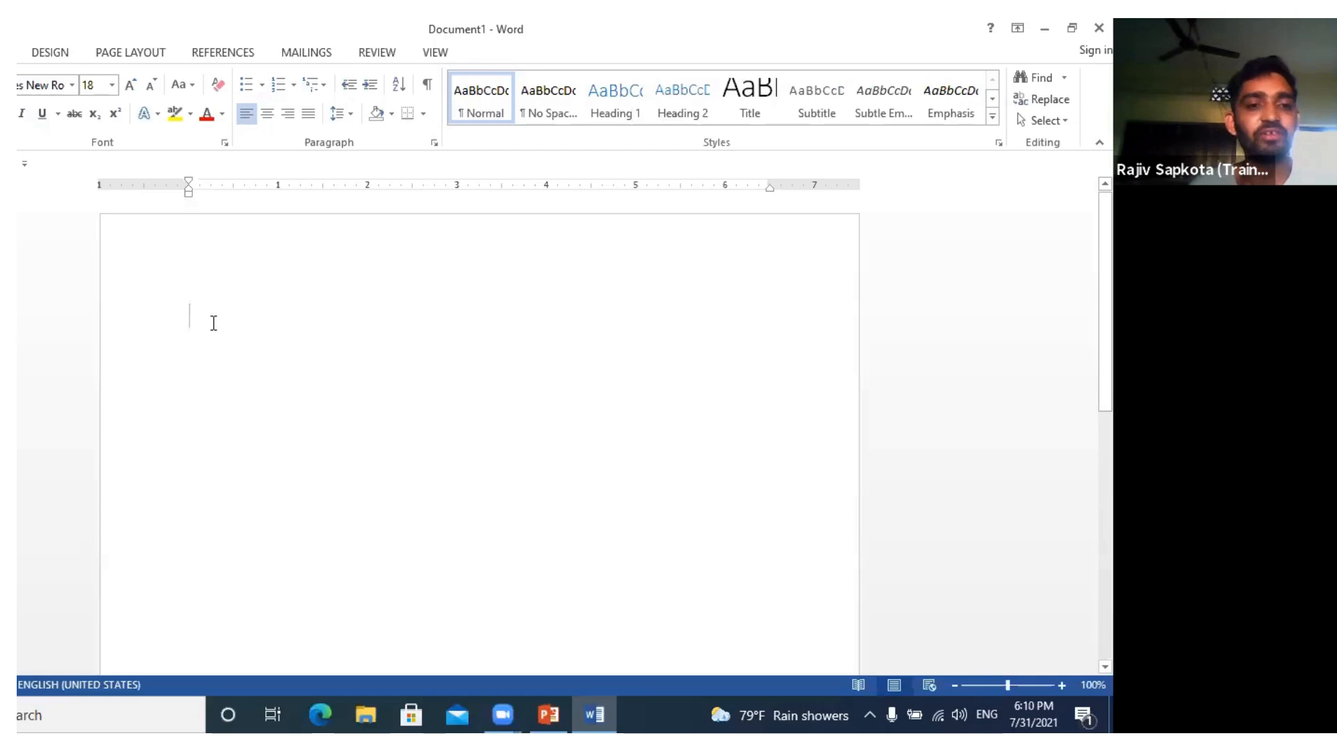
# - Enter the line "Answer the following question" and start a list item "a)" on the line below
pyautogui.write('Answer ')
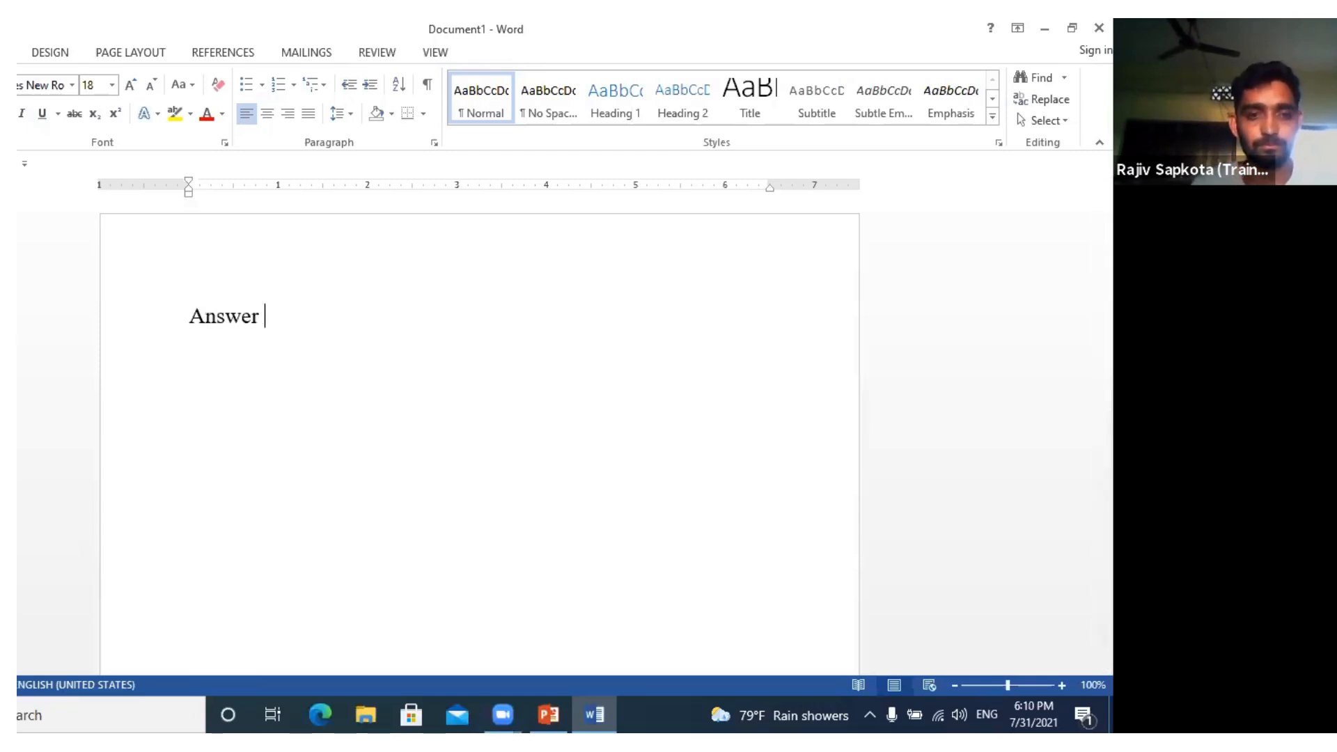
pyautogui.write('the fo')
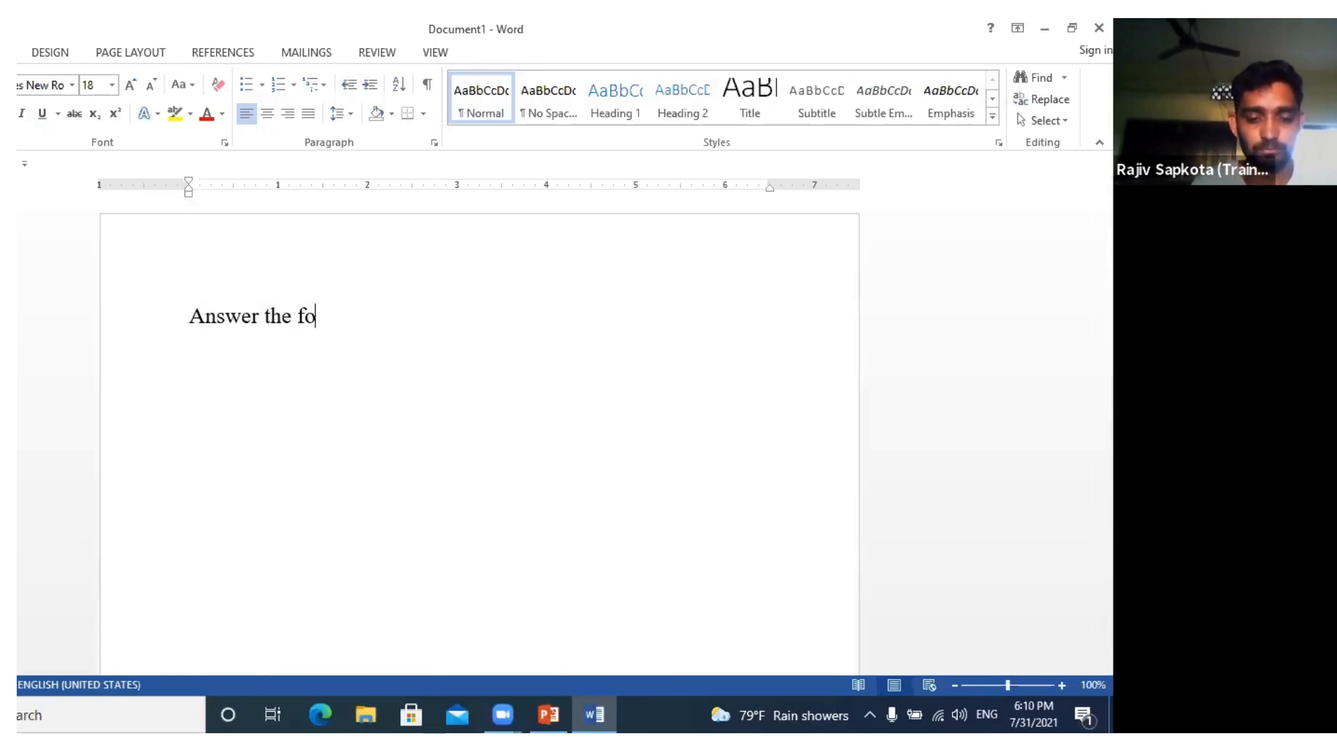
pyautogui.write('llo')
pyautogui.press('BackSpace')
pyautogui.write('loe')
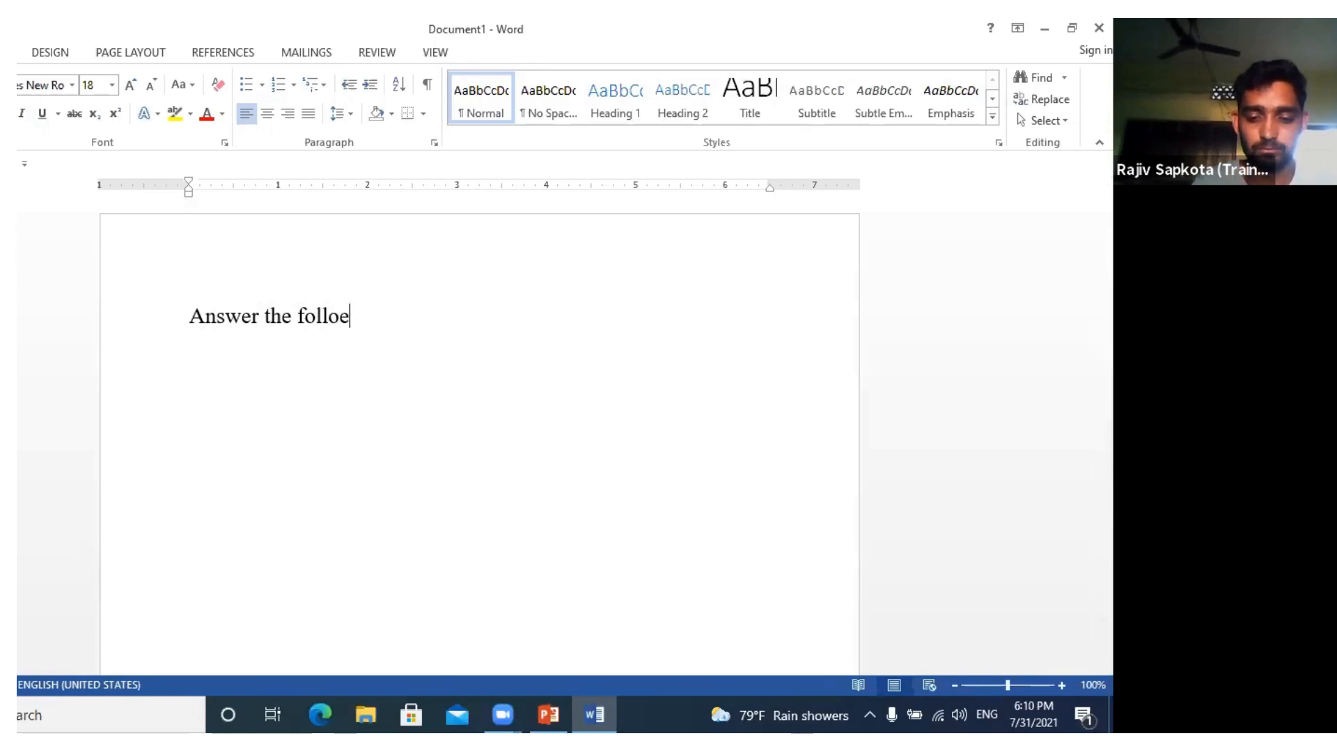
pyautogui.press('BackSpace')
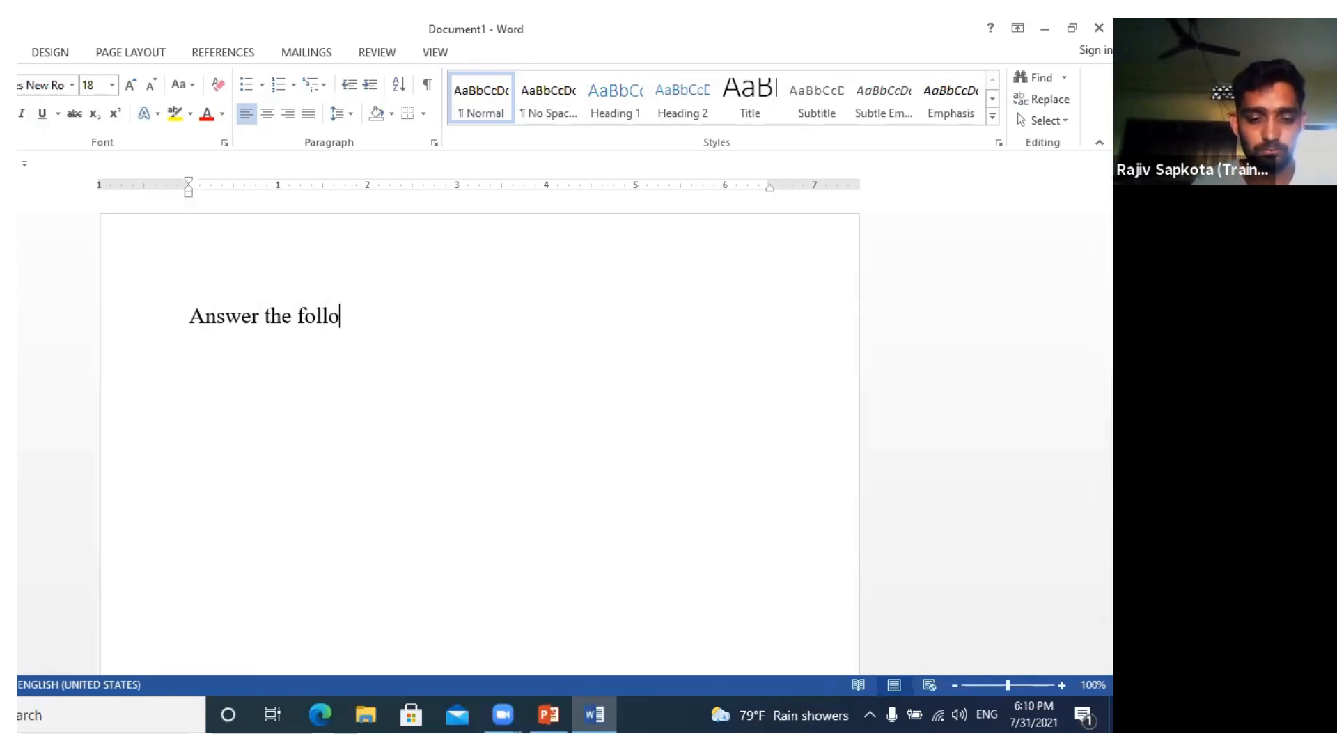
pyautogui.write('wing q')
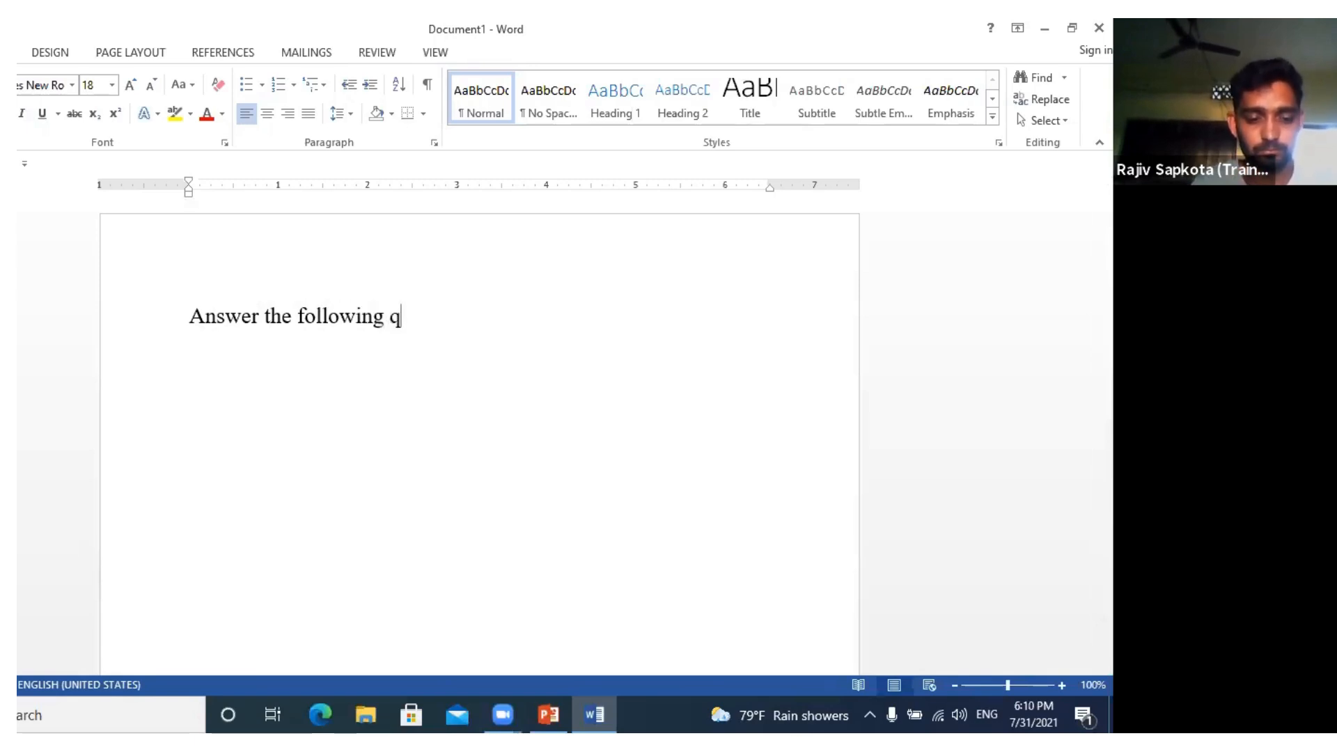
pyautogui.write('uestion')
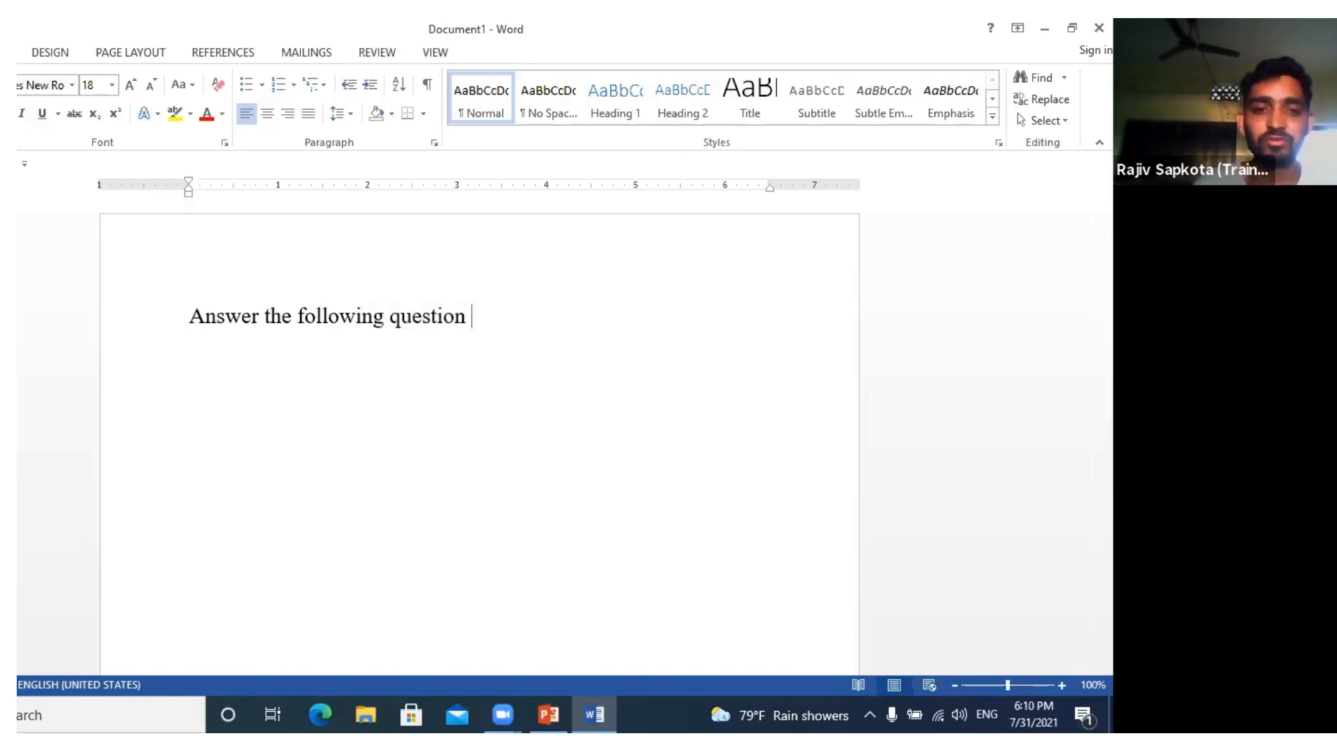
pyautogui.press('Return')
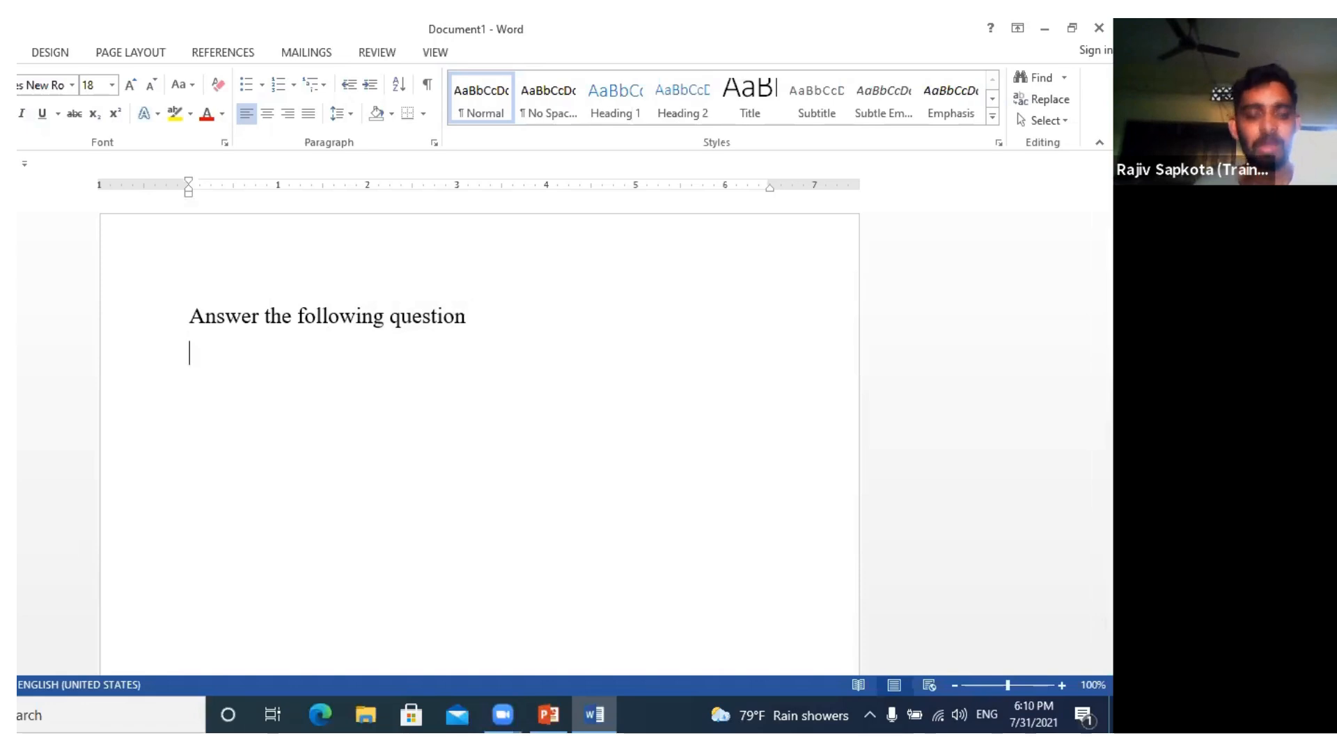
pyautogui.write('a)')
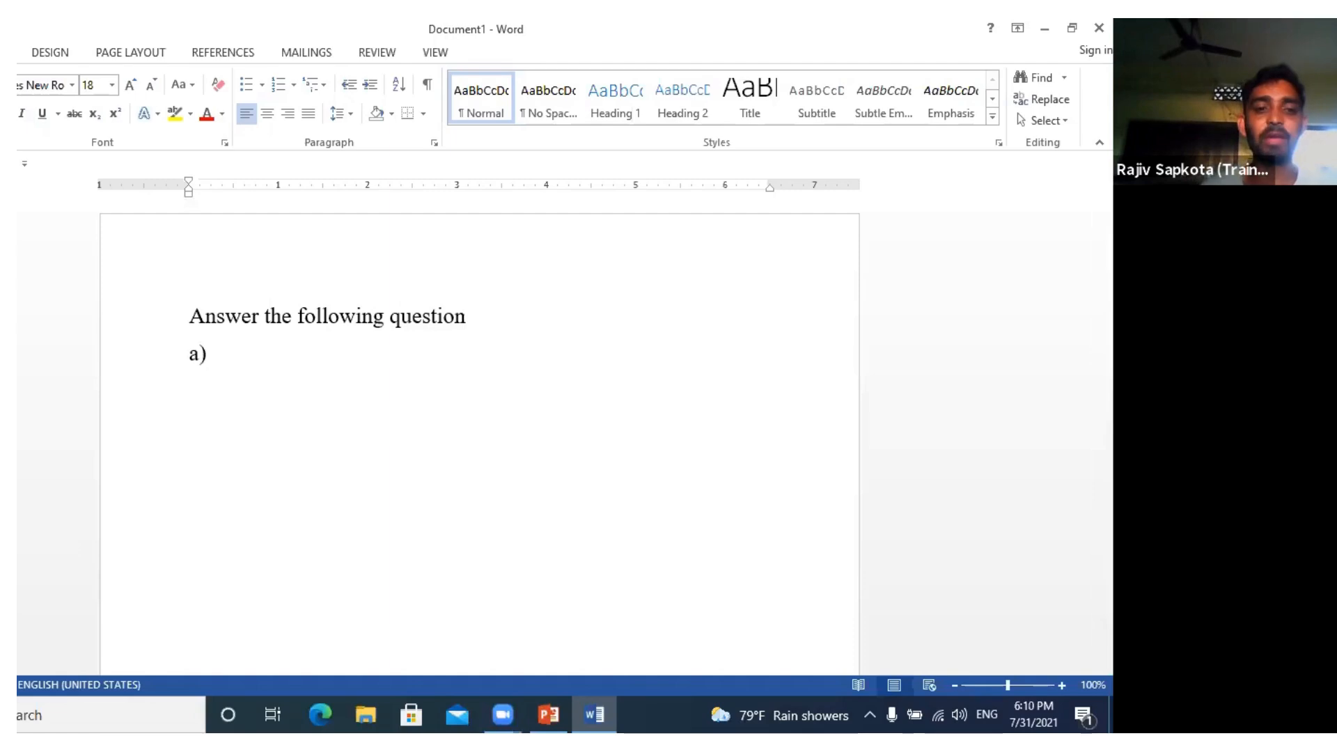
# - Select the text of the line "Answer the following question" and clear the selection
pyautogui.click(226, 328)
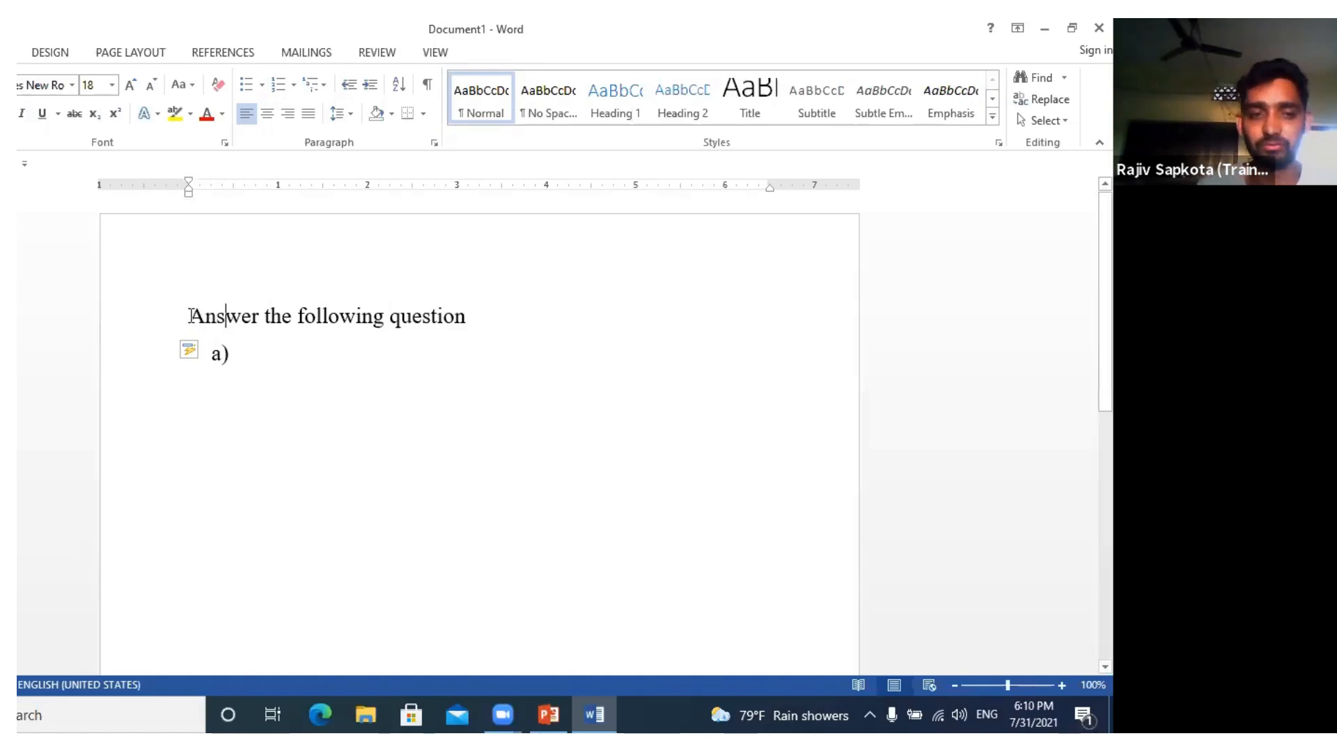
pyautogui.moveTo(191, 316); pyautogui.dragTo(447, 337)
pyautogui.click(446, 336)
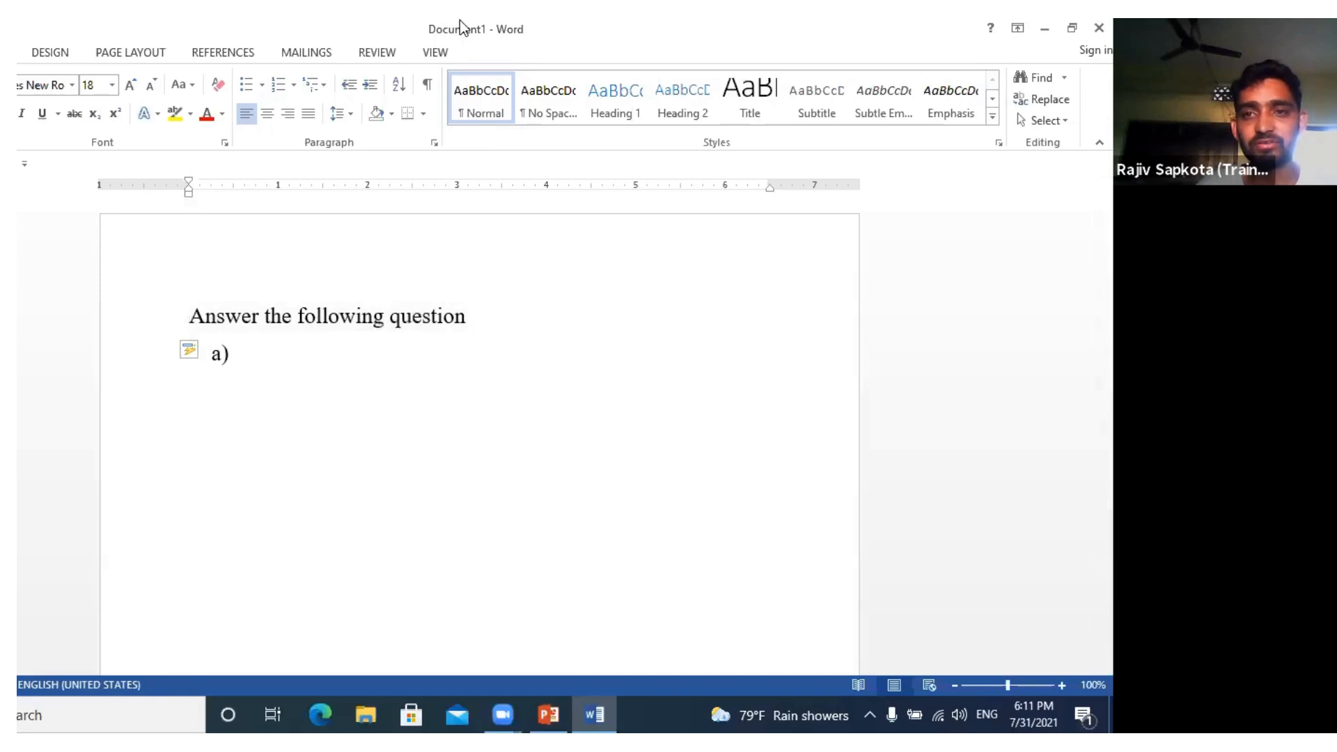
# - Make the whole line "Answer the following question" bold and italic
pyautogui.moveTo(187, 315); pyautogui.dragTo(297, 320)
pyautogui.moveTo(418, 326); pyautogui.dragTo(452, 327)
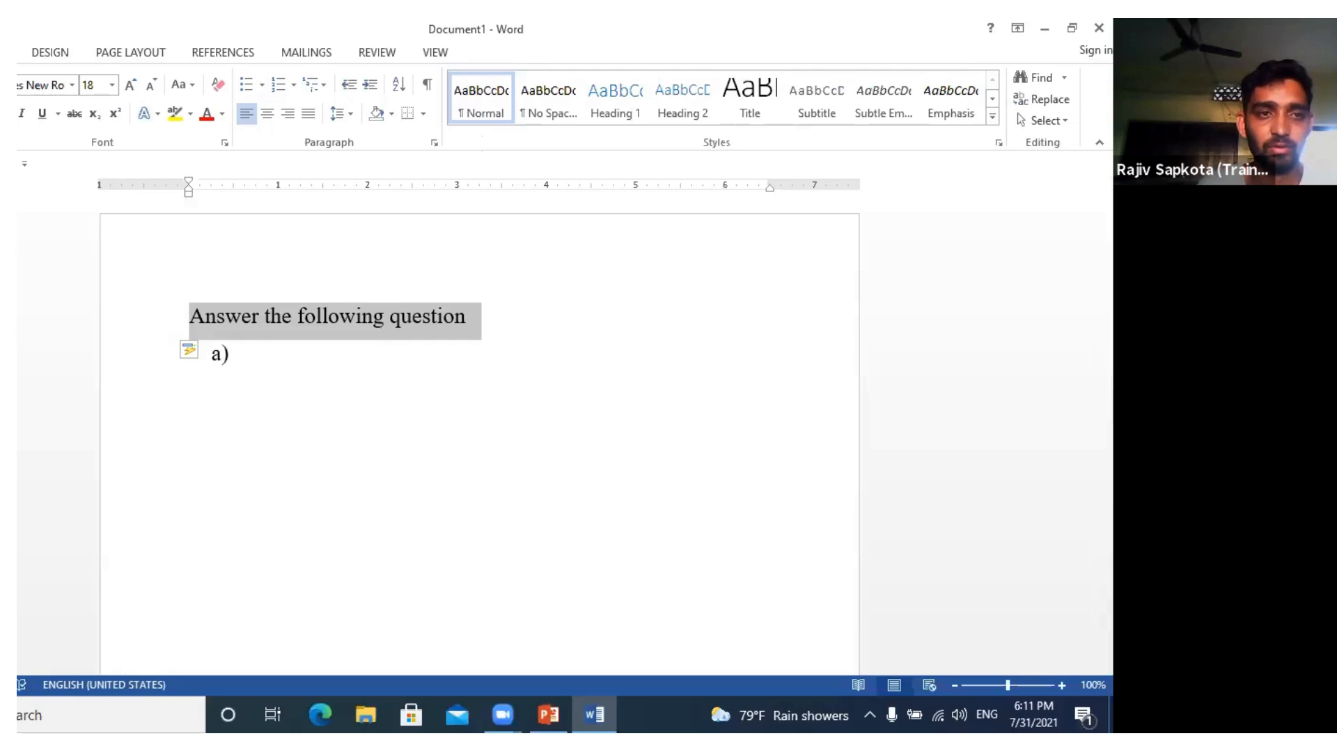
pyautogui.hotkey('ctrl', 'b')
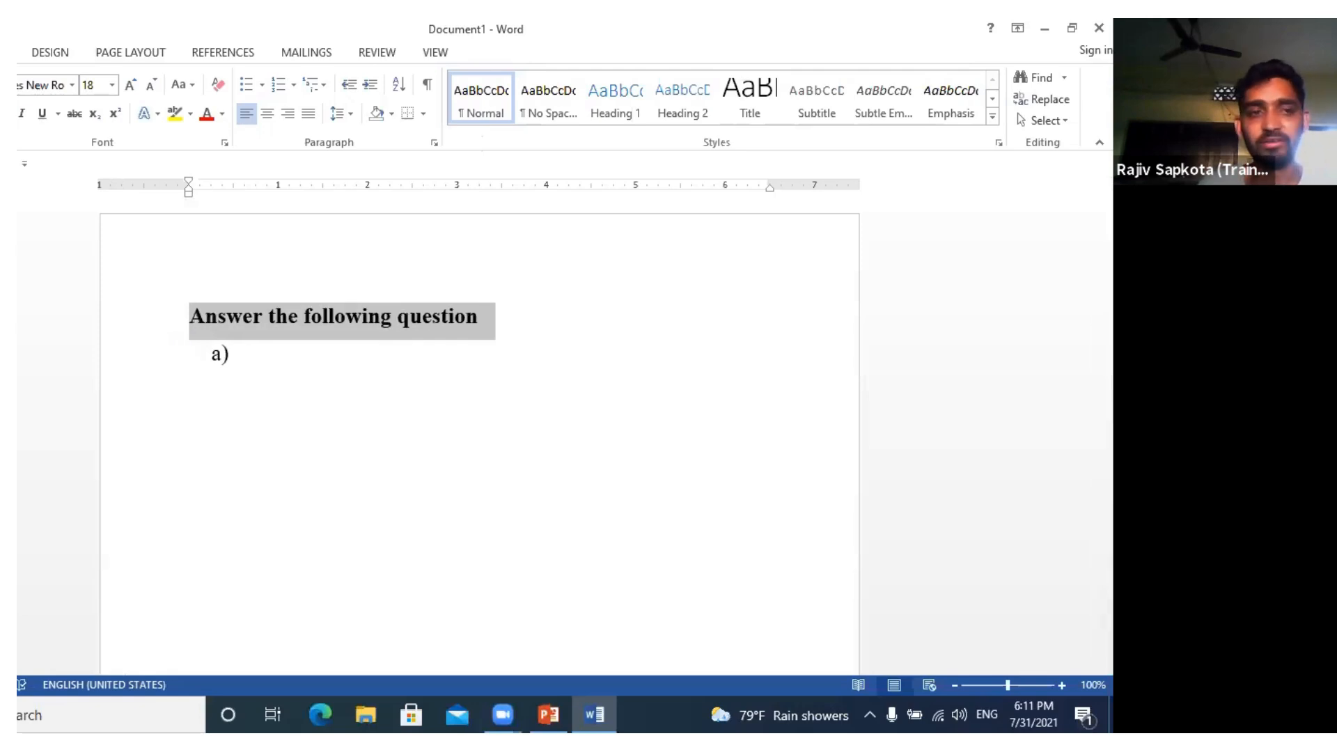
pyautogui.click(21, 114)
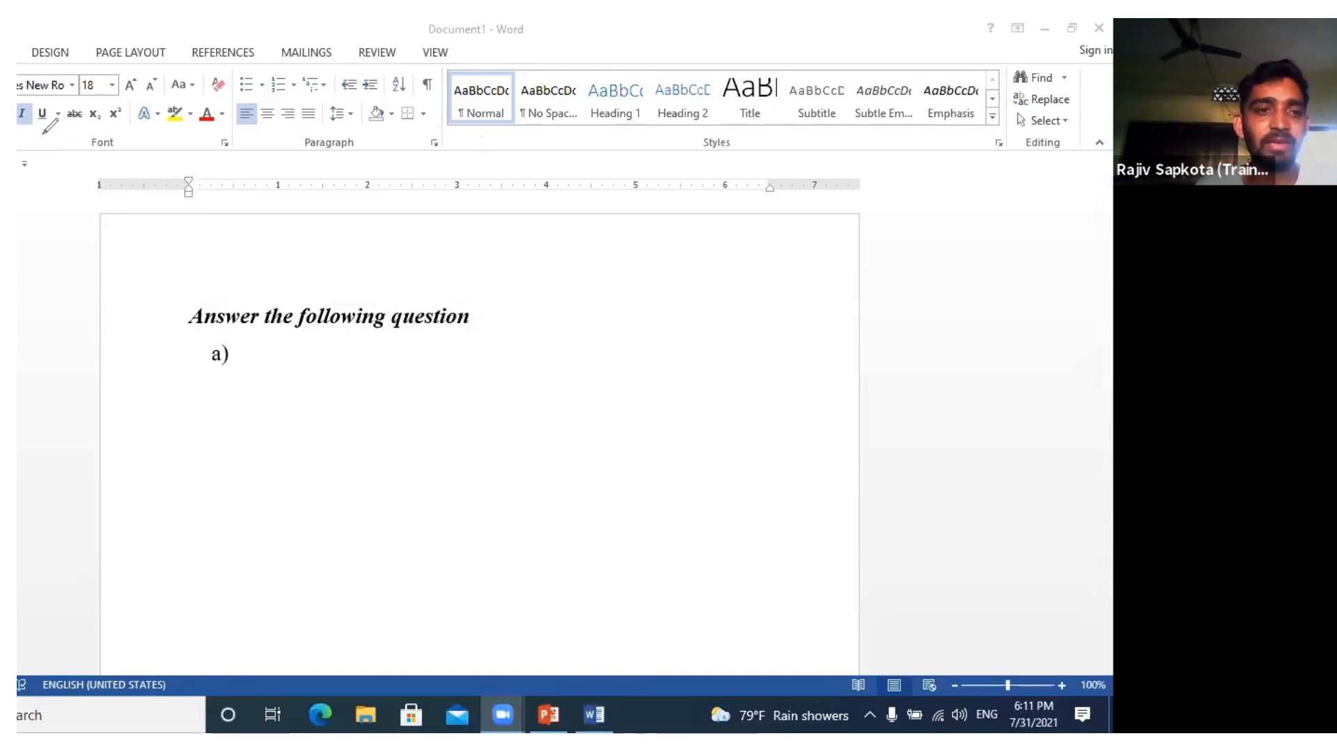
pyautogui.moveTo(31, 97)
pyautogui.mouseDown()
pyautogui.moveTo(26, 133)
pyautogui.moveTo(41, 97)
pyautogui.mouseUp()
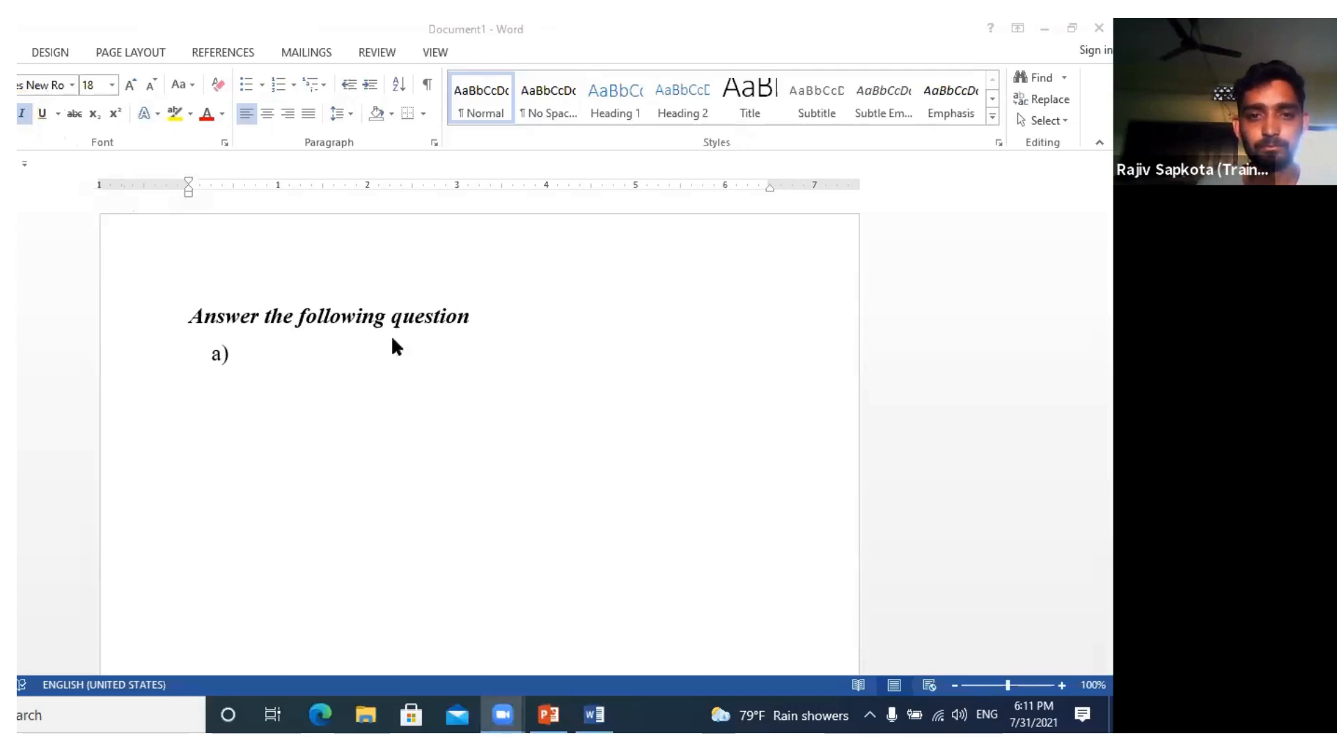
# - Turn italic on for list item a) and enter the filler text "fkdlgdf kgfg"
pyautogui.click(276, 365)
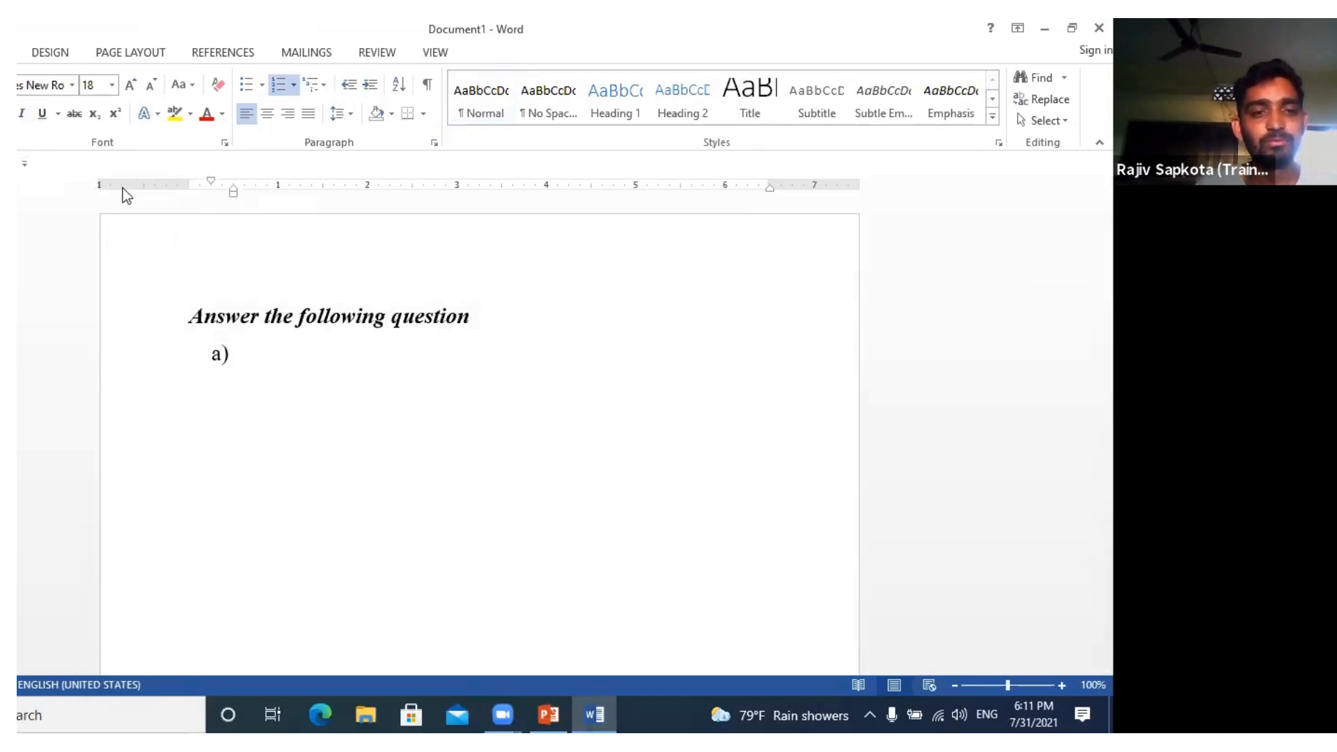
pyautogui.click(21, 112)
pyautogui.write('fkd')
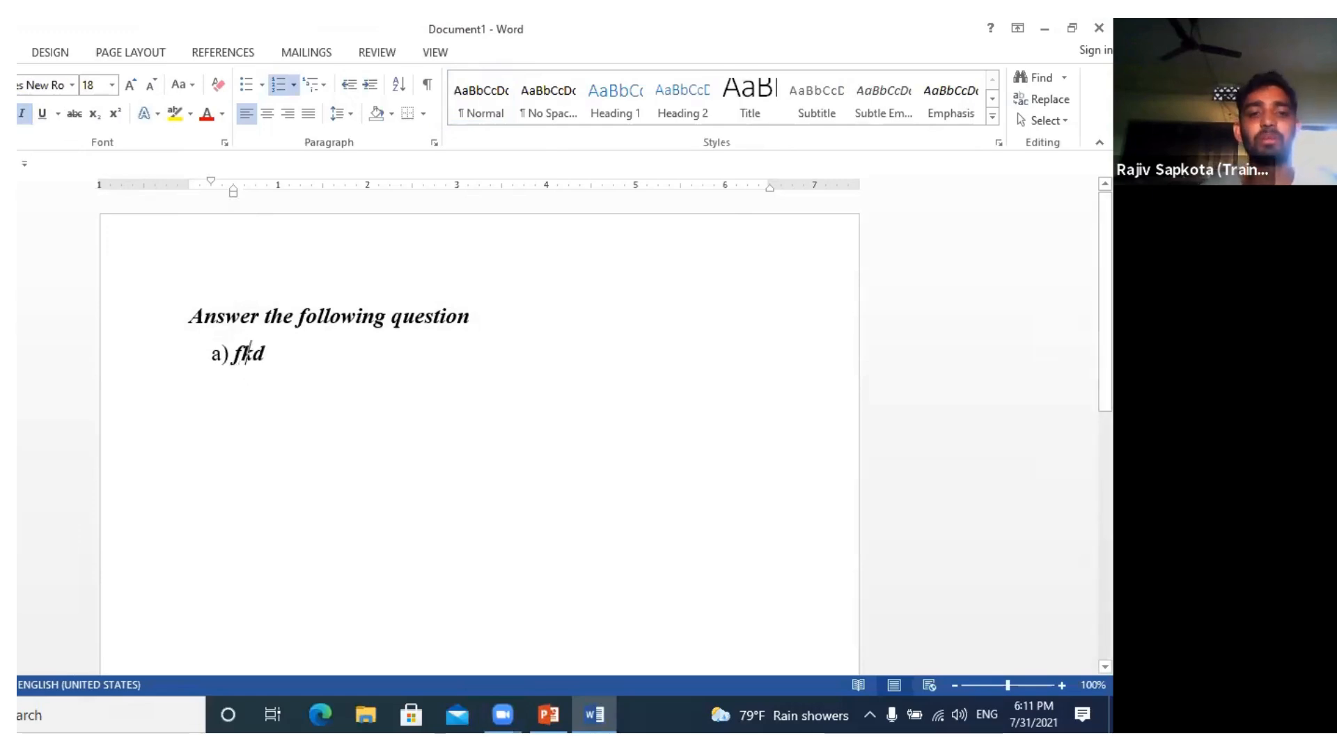
pyautogui.write('lgdf kgfg')
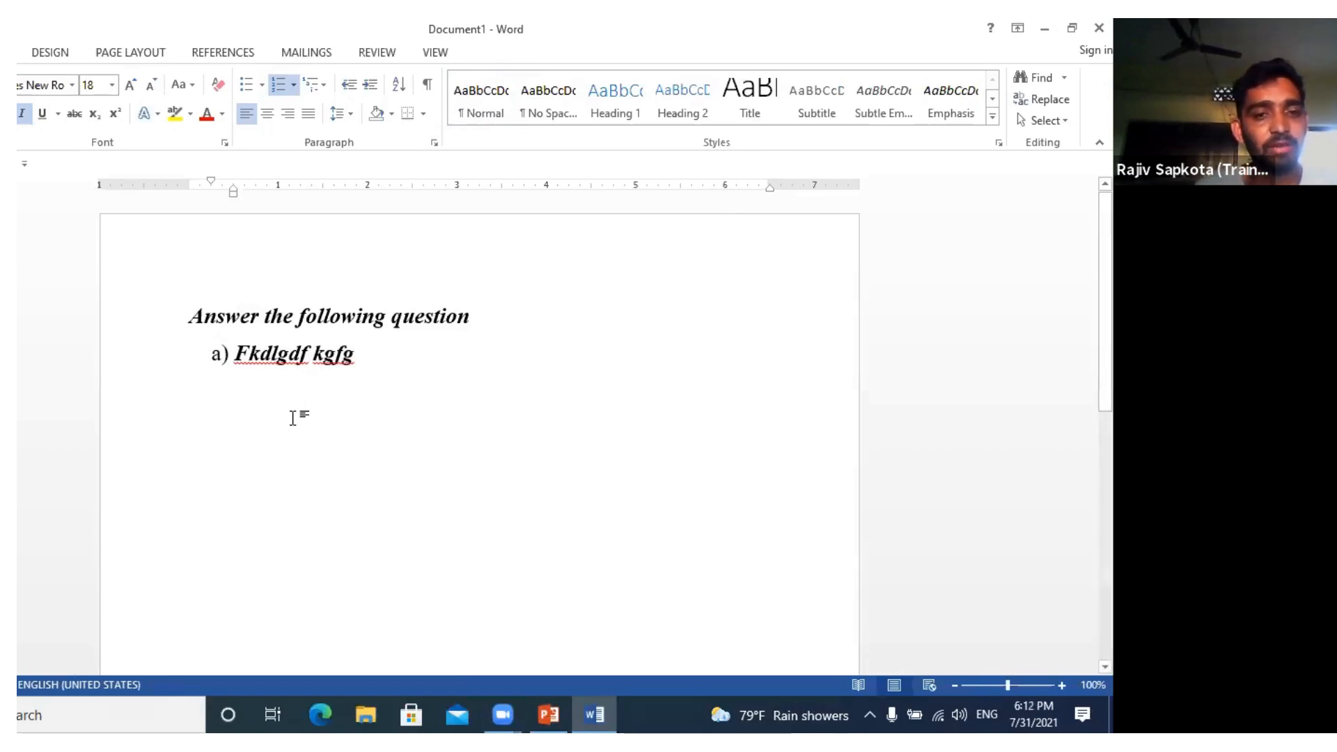
# - Delete the filler text together with the "a)" list numbering, leaving an empty line below the question heading
pyautogui.press('BackSpace')
pyautogui.press('BackSpace')
pyautogui.press('BackSpace')
pyautogui.press('BackSpace')
pyautogui.press('BackSpace')
pyautogui.press('BackSpace')
pyautogui.press('BackSpace')
pyautogui.press('BackSpace')
pyautogui.press('BackSpace')
pyautogui.press('BackSpace')
pyautogui.press('BackSpace')
pyautogui.press('BackSpace')
pyautogui.press('BackSpace')
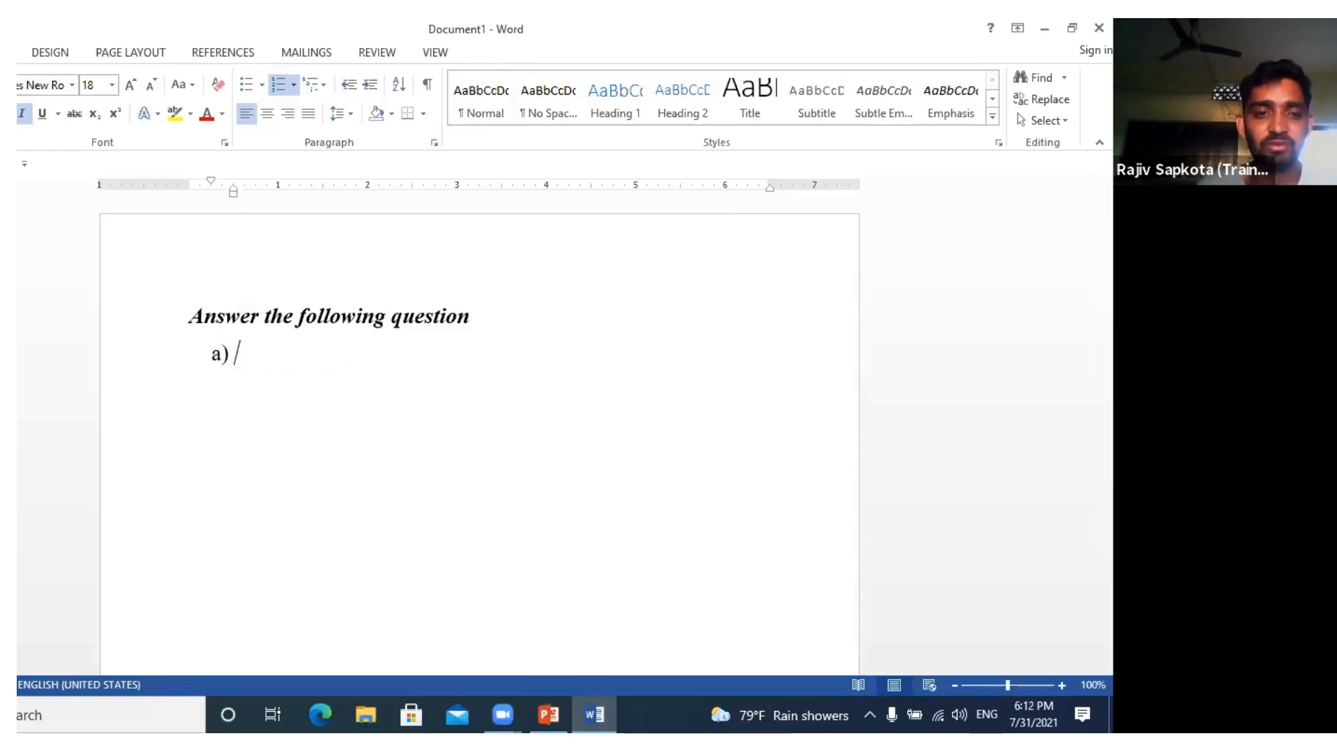
pyautogui.press('BackSpace')
pyautogui.press('BackSpace')
pyautogui.hotkey('ctrl', 'i')
pyautogui.press('Return')
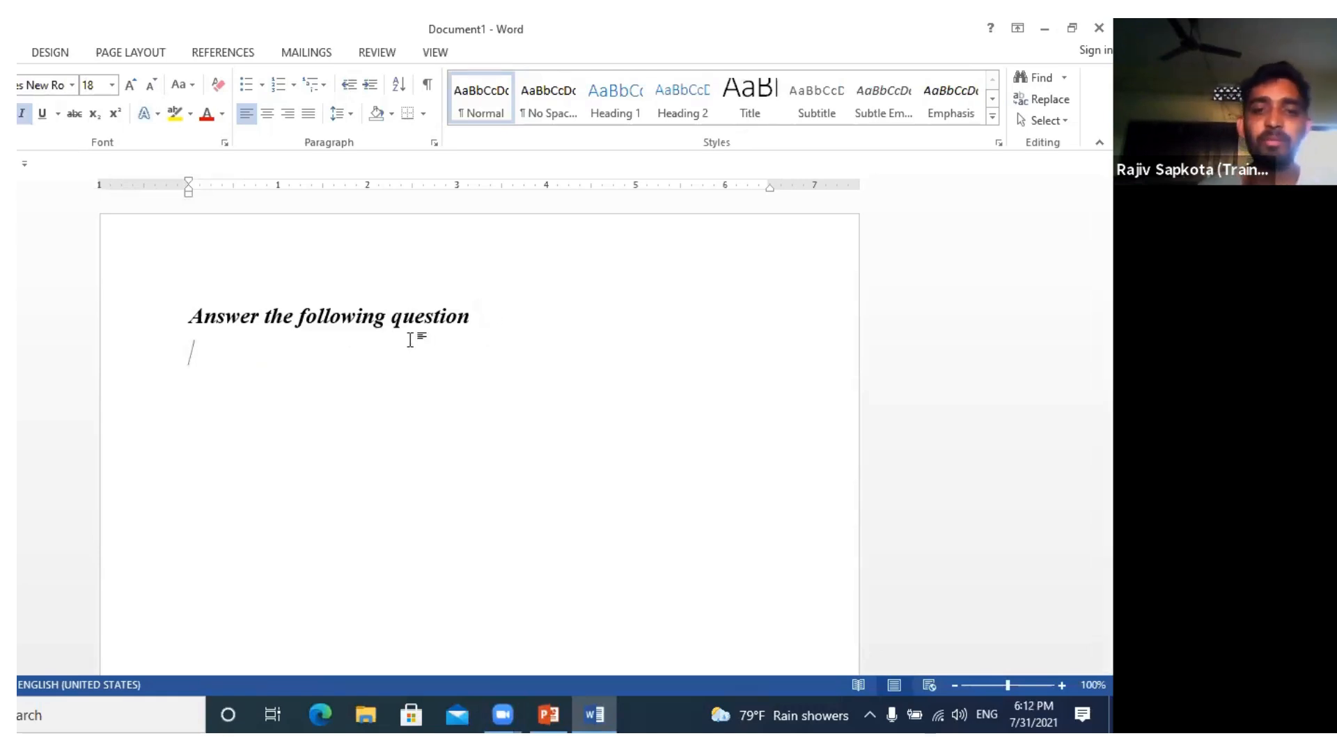
# - Add the line "What is computer?" in bold italic below "Answer the following question"
pyautogui.click(352, 321)
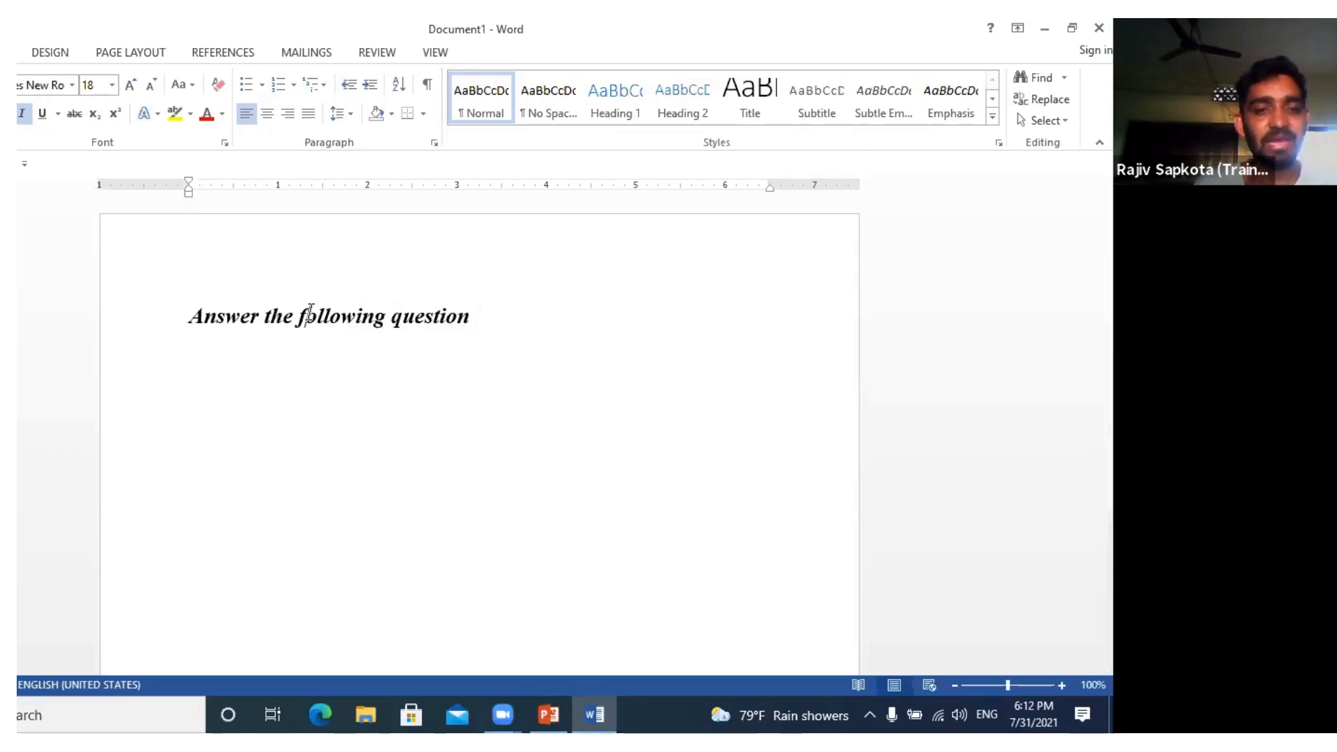
pyautogui.click(469, 322)
pyautogui.press('Return')
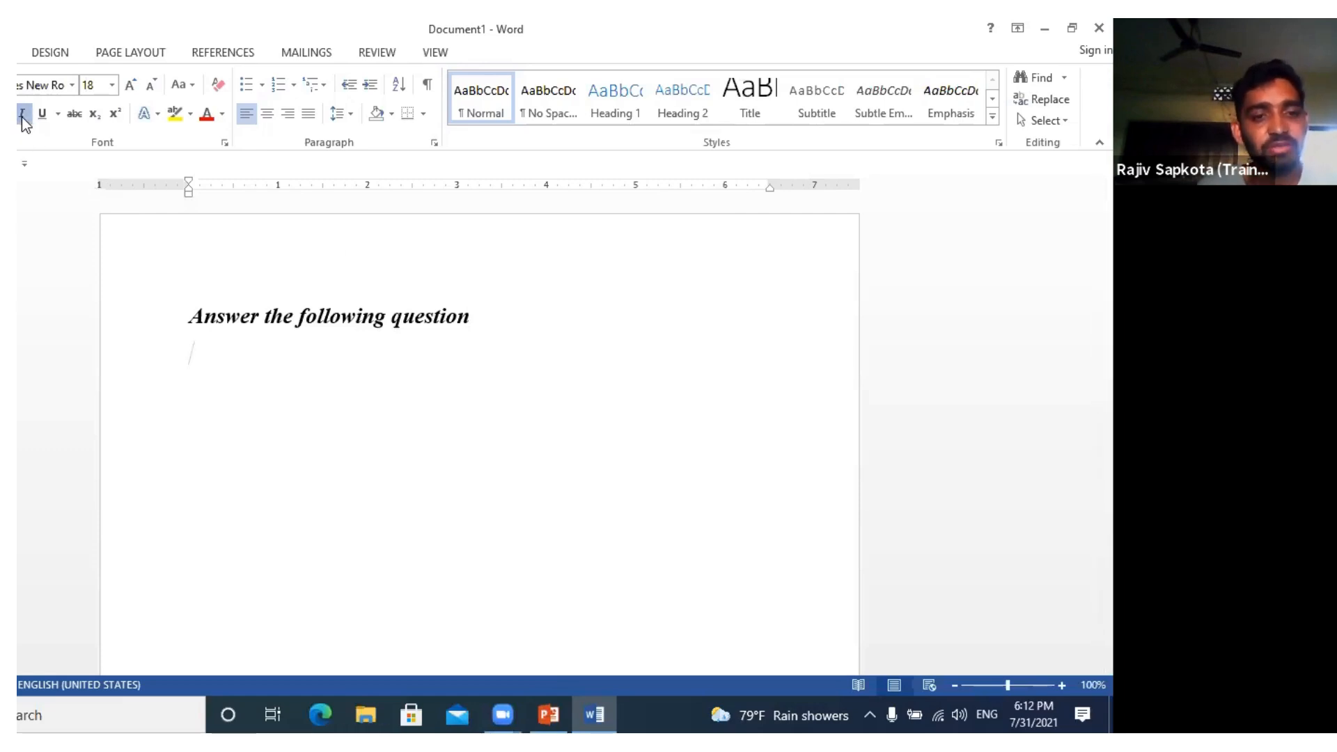
pyautogui.hotkey('ctrl', 'i')
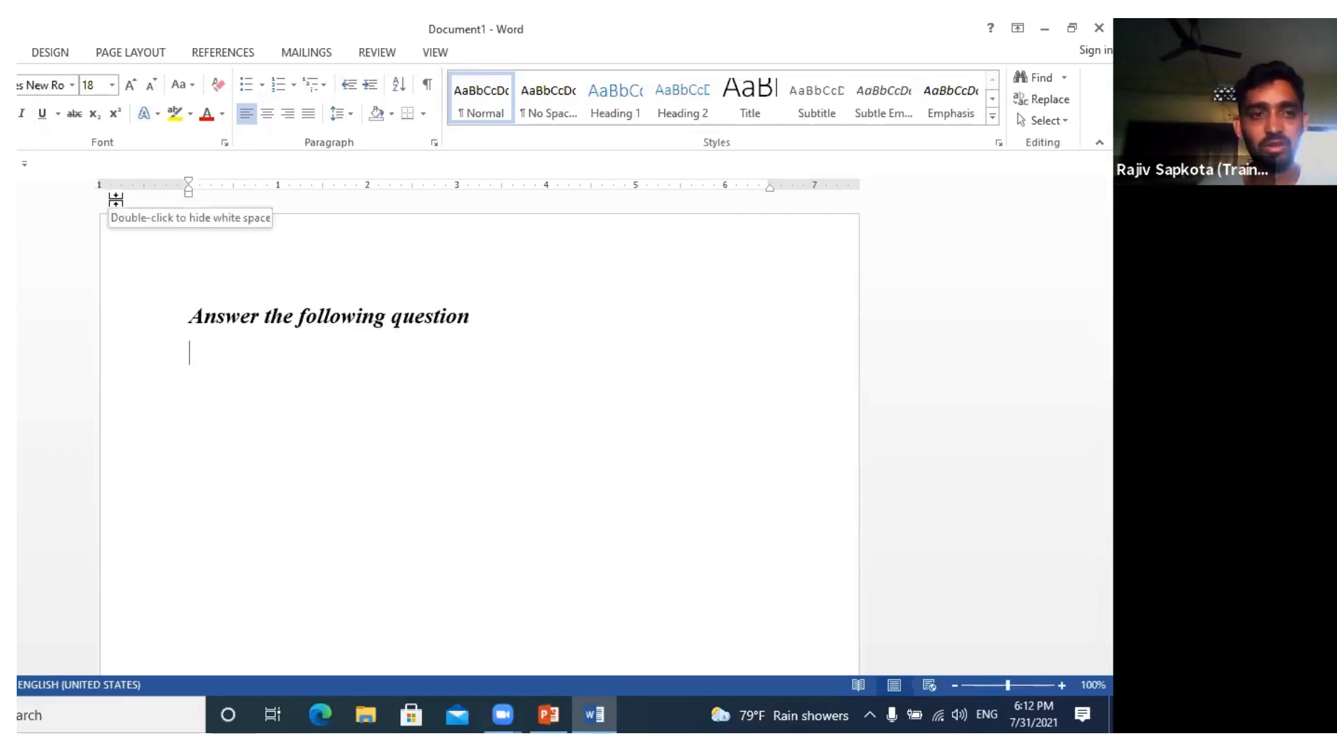
pyautogui.click(21, 114)
pyautogui.write('w')
pyautogui.write('hat i')
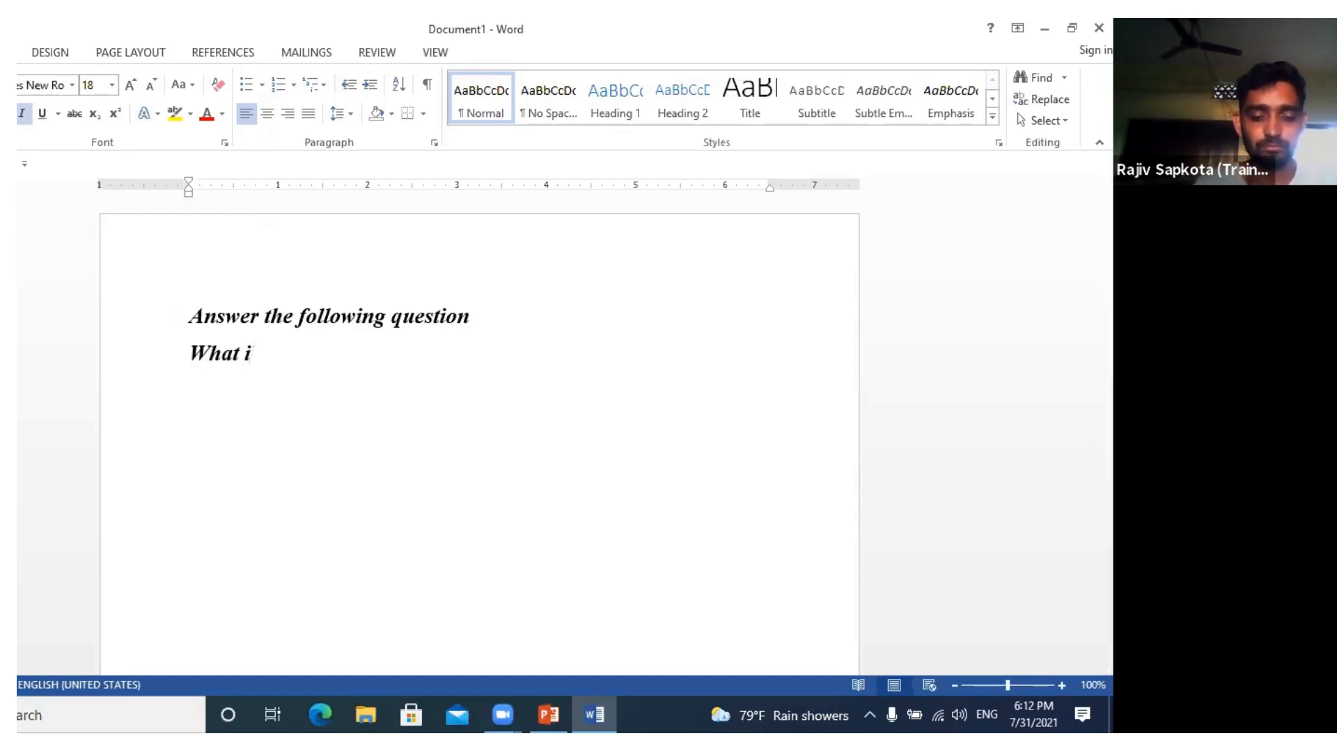
pyautogui.write('s comp')
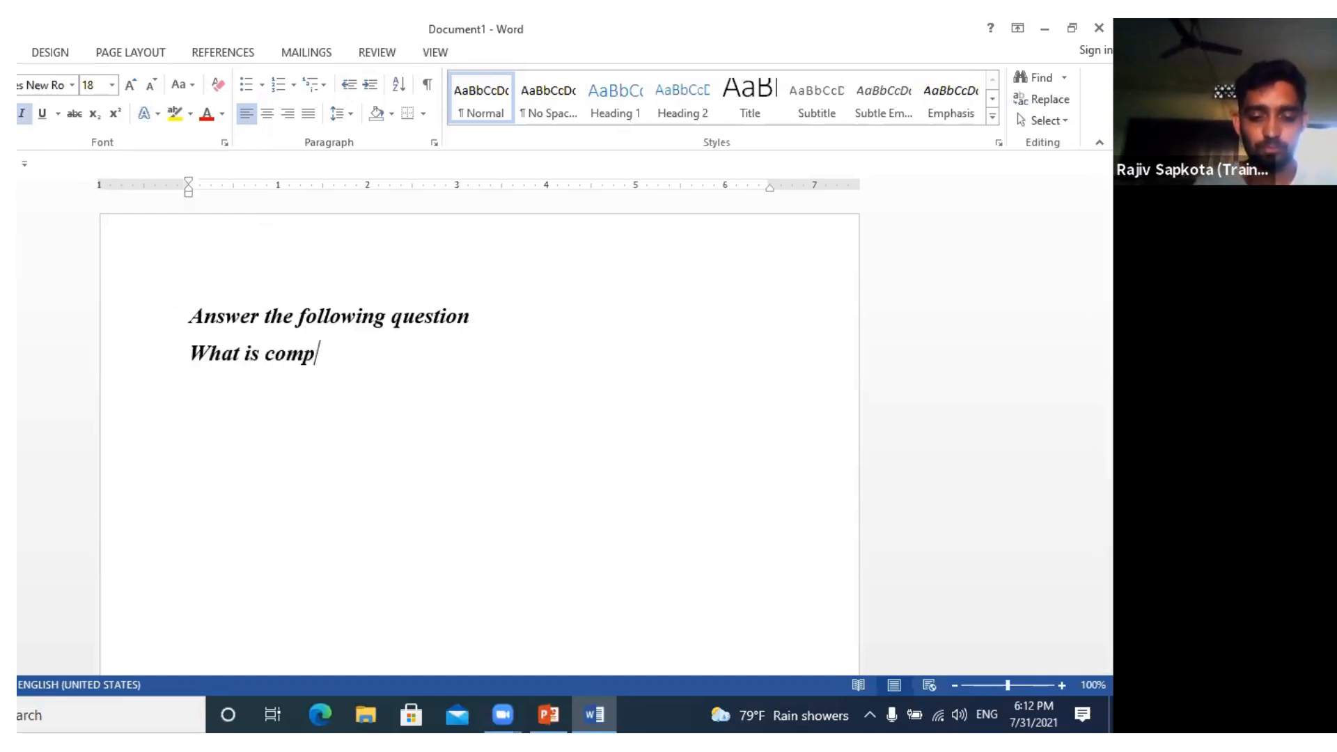
pyautogui.write('uter')
pyautogui.press('BackSpace')
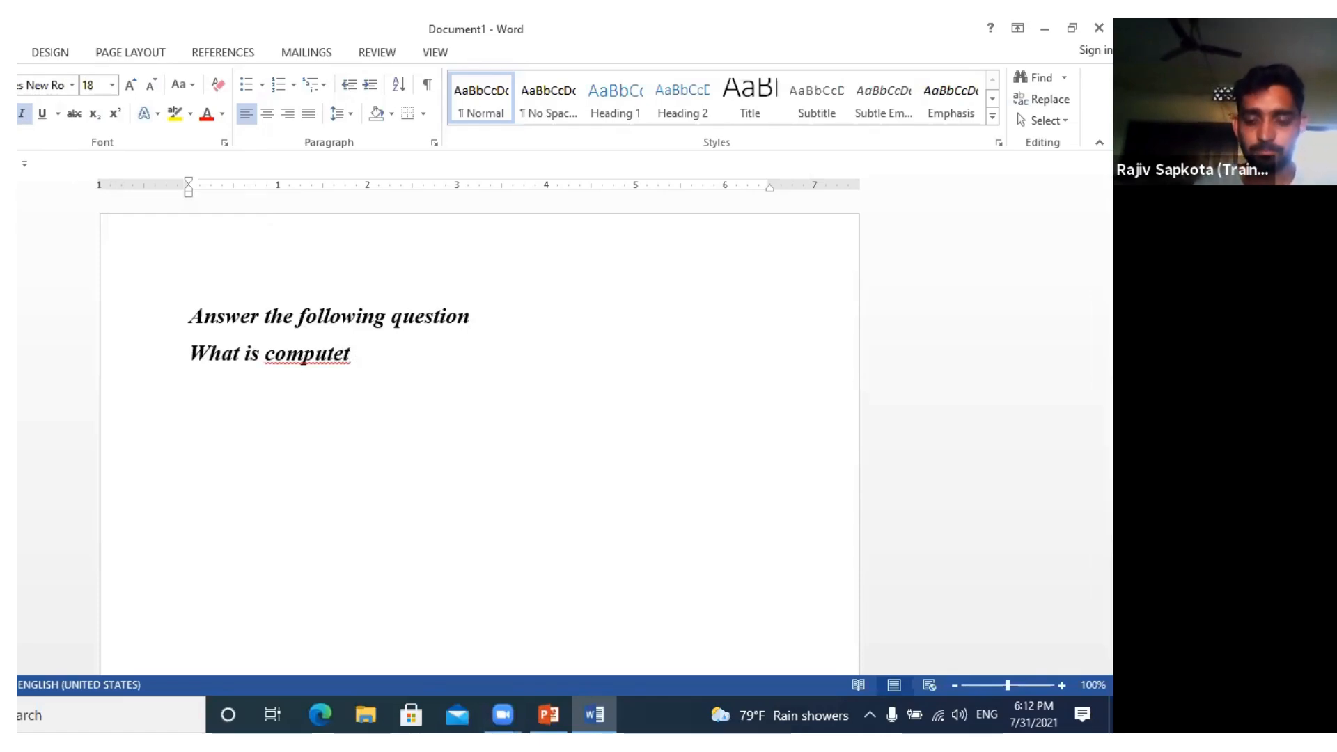
pyautogui.write('r?')
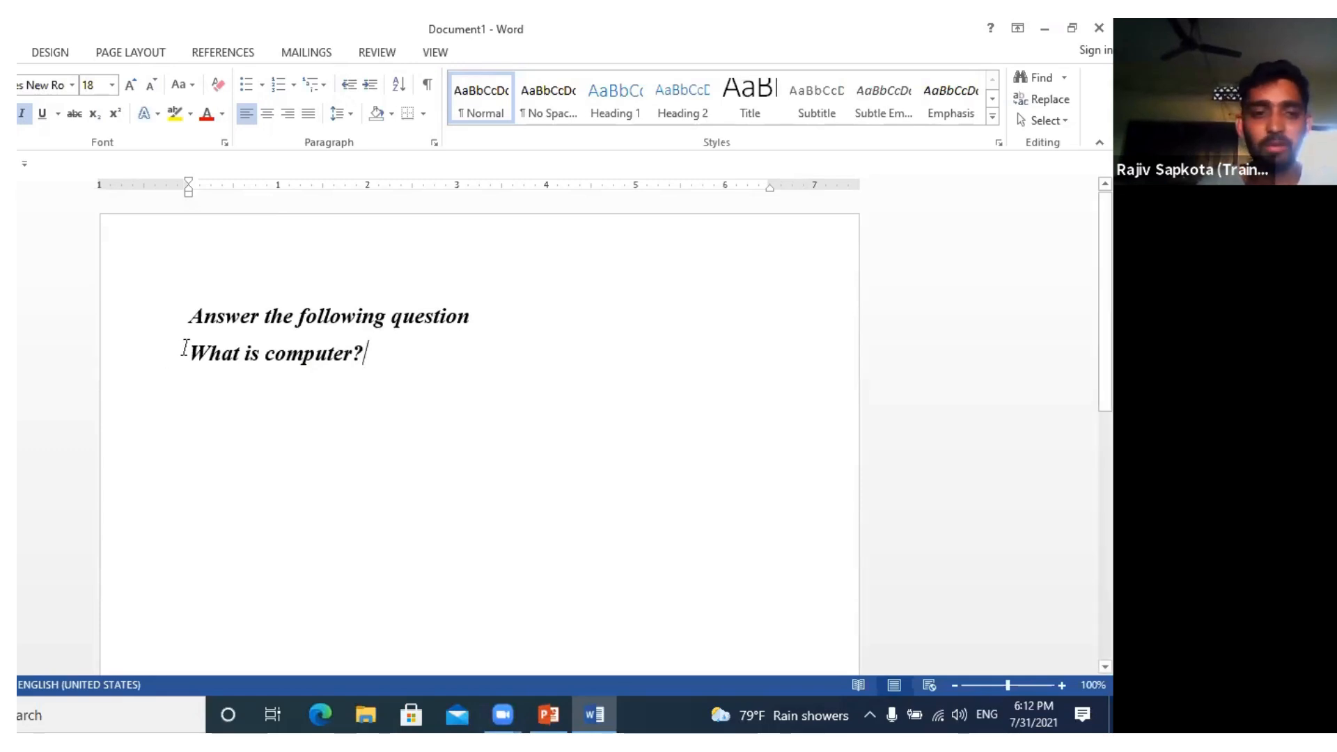
# - Remove bold and italic from "What is computer?" and enter the filler text "kjnkdf jfkdf" on a new line below it
pyautogui.moveTo(186, 348); pyautogui.dragTo(369, 360)
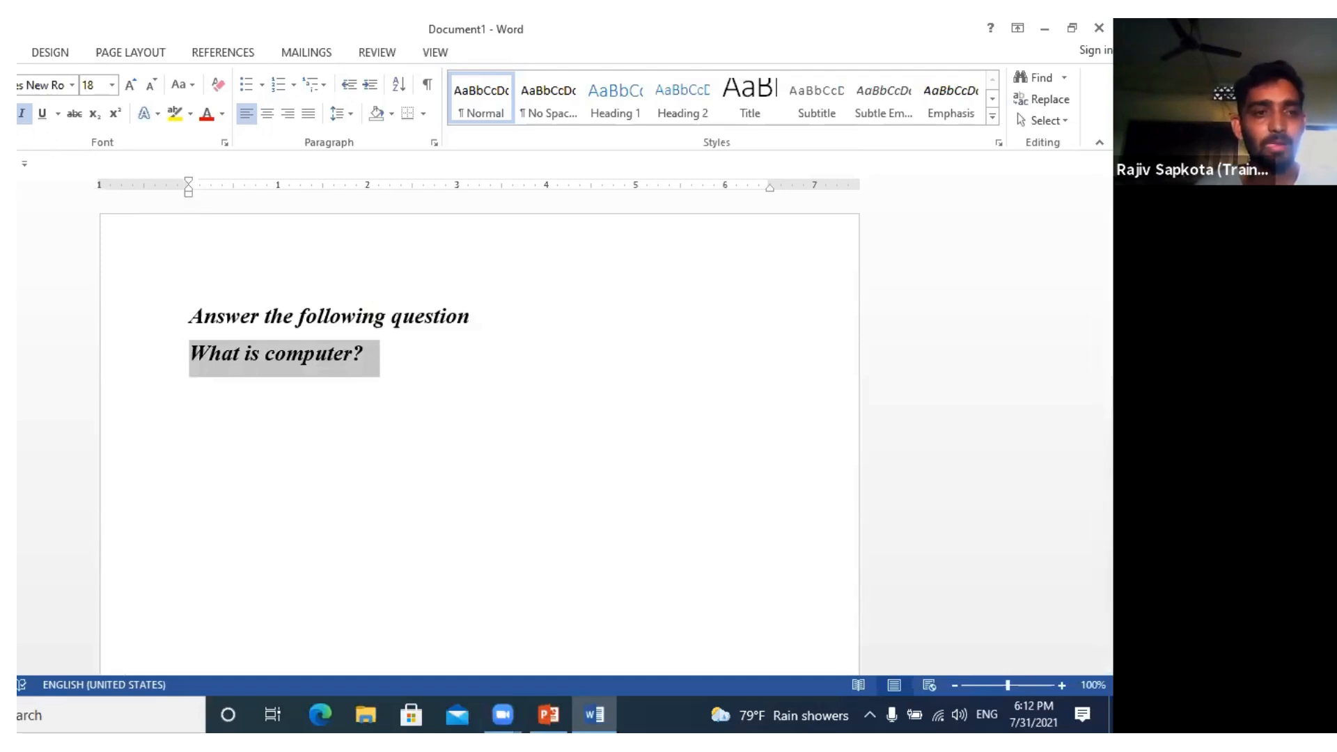
pyautogui.click(3, 115)
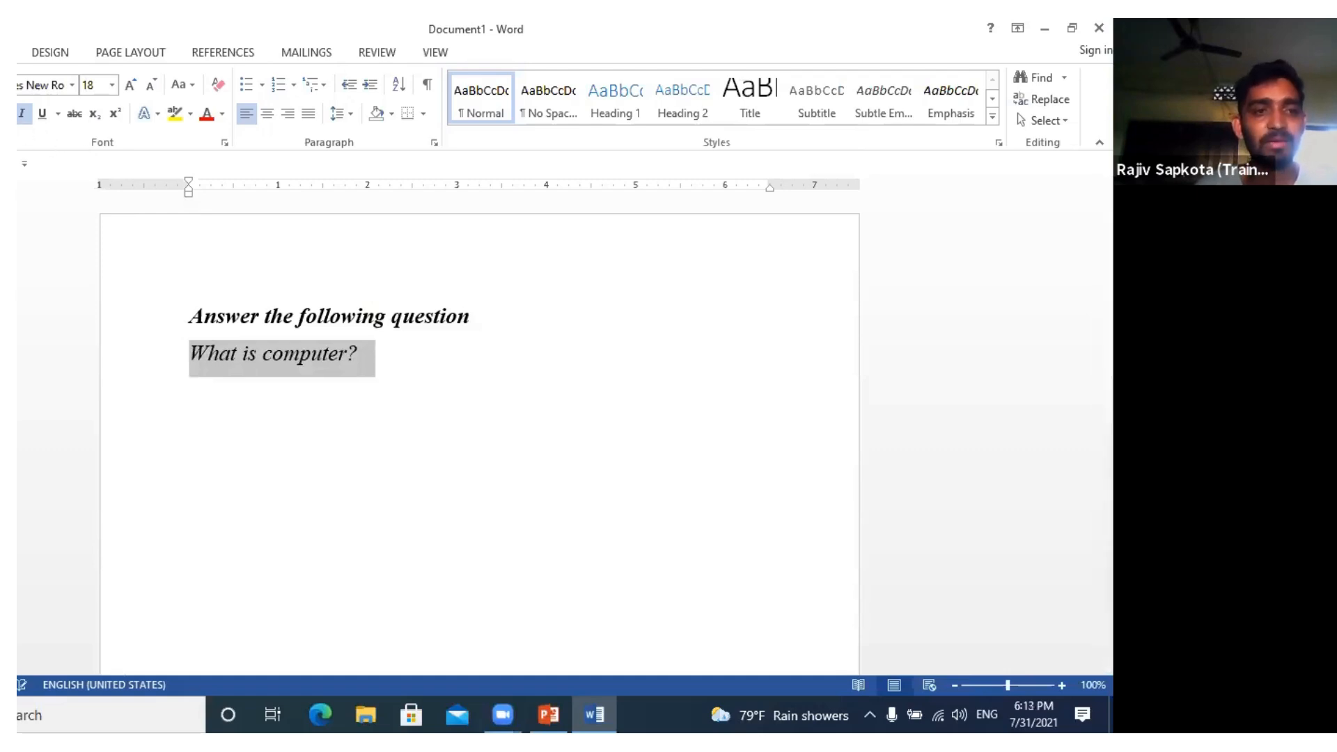
pyautogui.click(23, 116)
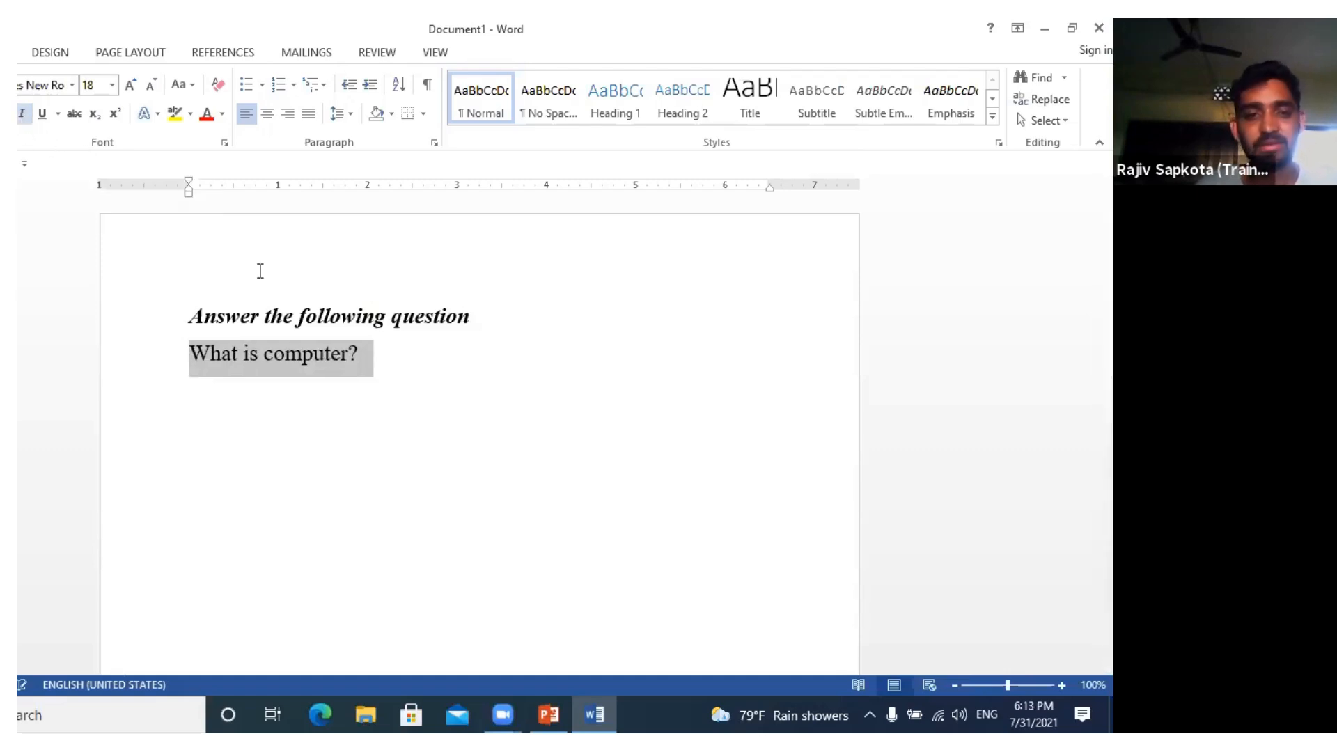
pyautogui.click(363, 347)
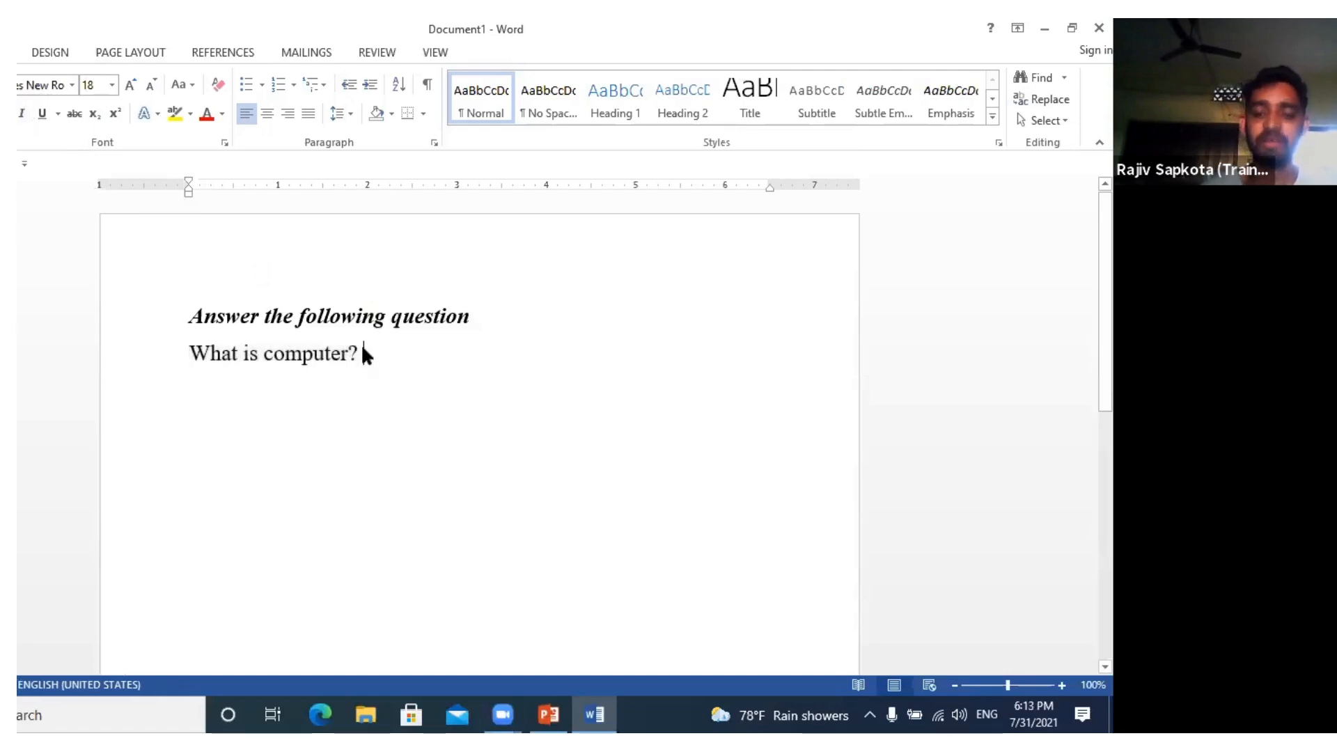
pyautogui.press('Return')
pyautogui.write('kjnkdf jfkdf')
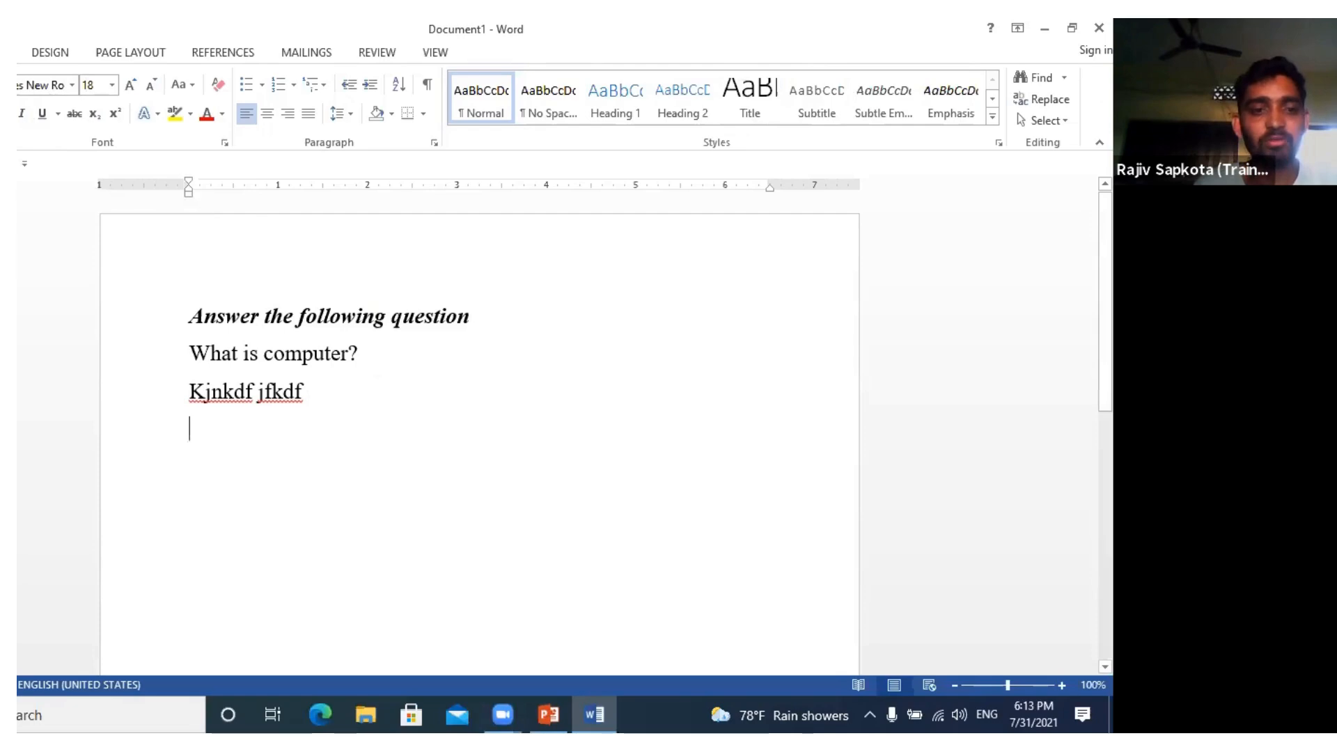
# - Delete all the text in the document, including the heading line, the question and the filler text
pyautogui.press('BackSpace')
pyautogui.press('BackSpace')
pyautogui.press('BackSpace')
pyautogui.press('BackSpace')
pyautogui.press('BackSpace')
pyautogui.press('BackSpace')
pyautogui.press('BackSpace')
pyautogui.press('BackSpace')
pyautogui.press('BackSpace')
pyautogui.press('BackSpace')
pyautogui.press('BackSpace')
pyautogui.press('BackSpace')
pyautogui.press('BackSpace')
pyautogui.press('BackSpace')
pyautogui.press('BackSpace')
pyautogui.press('BackSpace')
pyautogui.press('BackSpace')
pyautogui.press('BackSpace')
pyautogui.press('BackSpace')
pyautogui.press('BackSpace')
pyautogui.press('BackSpace')
pyautogui.press('BackSpace')
pyautogui.press('BackSpace')
pyautogui.press('BackSpace')
pyautogui.press('BackSpace')
pyautogui.press('BackSpace')
pyautogui.press('BackSpace')
pyautogui.press('BackSpace')
pyautogui.press('BackSpace')
pyautogui.press('BackSpace')
pyautogui.press('BackSpace')
pyautogui.press('BackSpace')
pyautogui.press('BackSpace')
pyautogui.press('BackSpace')
pyautogui.press('BackSpace')
pyautogui.press('BackSpace')
pyautogui.press('BackSpace')
pyautogui.press('BackSpace')
pyautogui.press('BackSpace')
pyautogui.press('BackSpace')
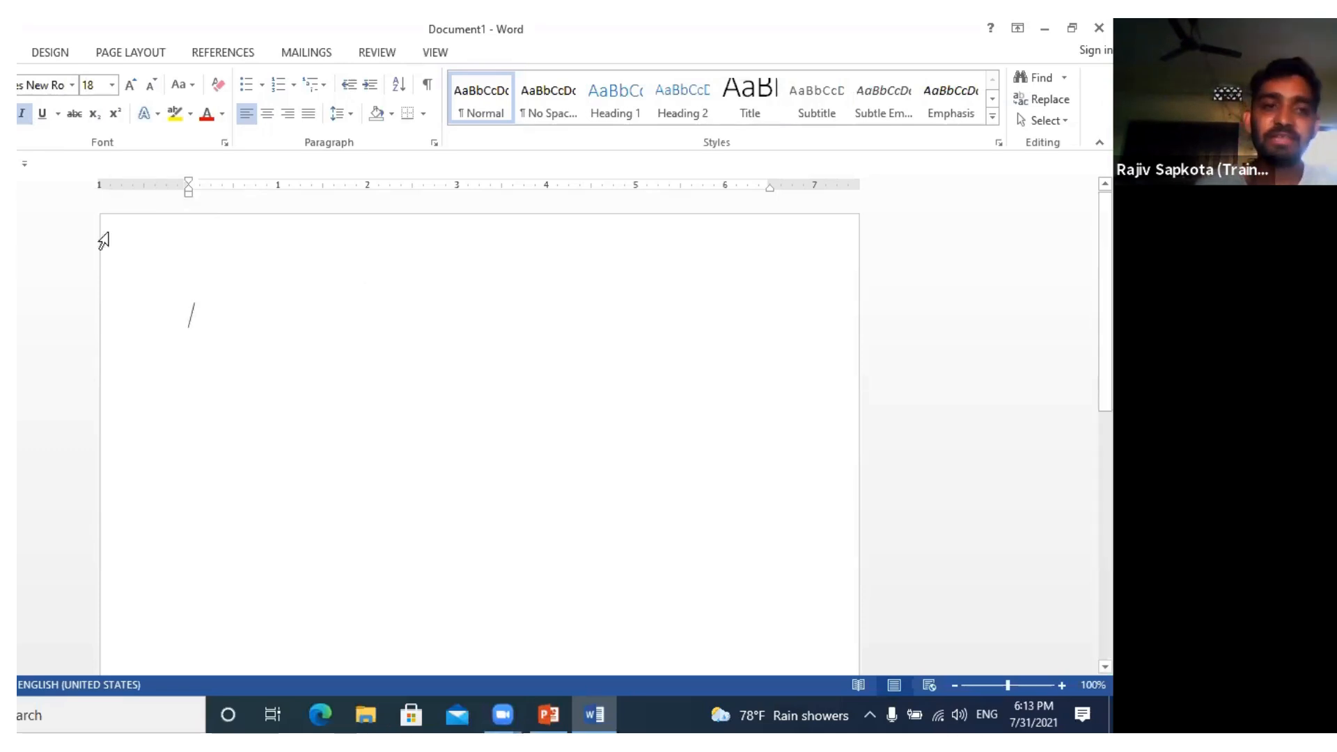
# - Turn italic off and enter the letter A followed by a superscript 2
pyautogui.click(24, 114)
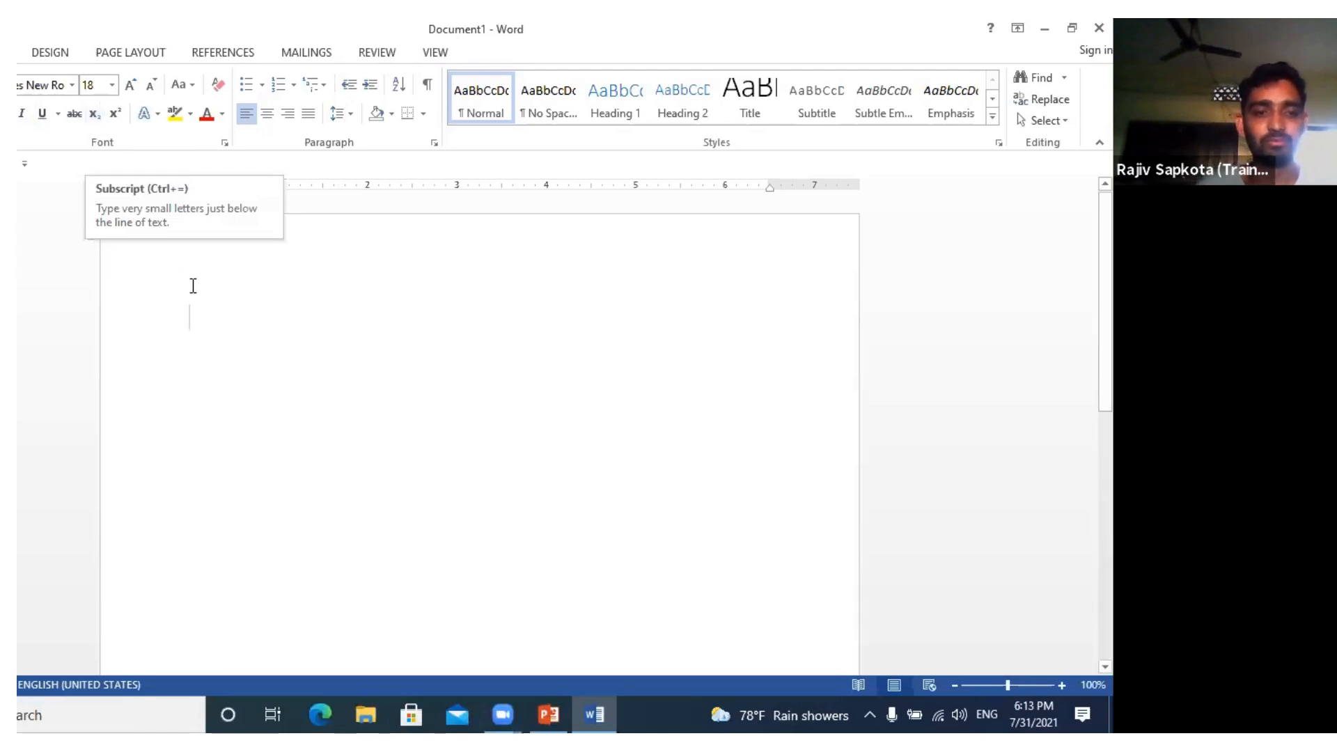
pyautogui.write('a')
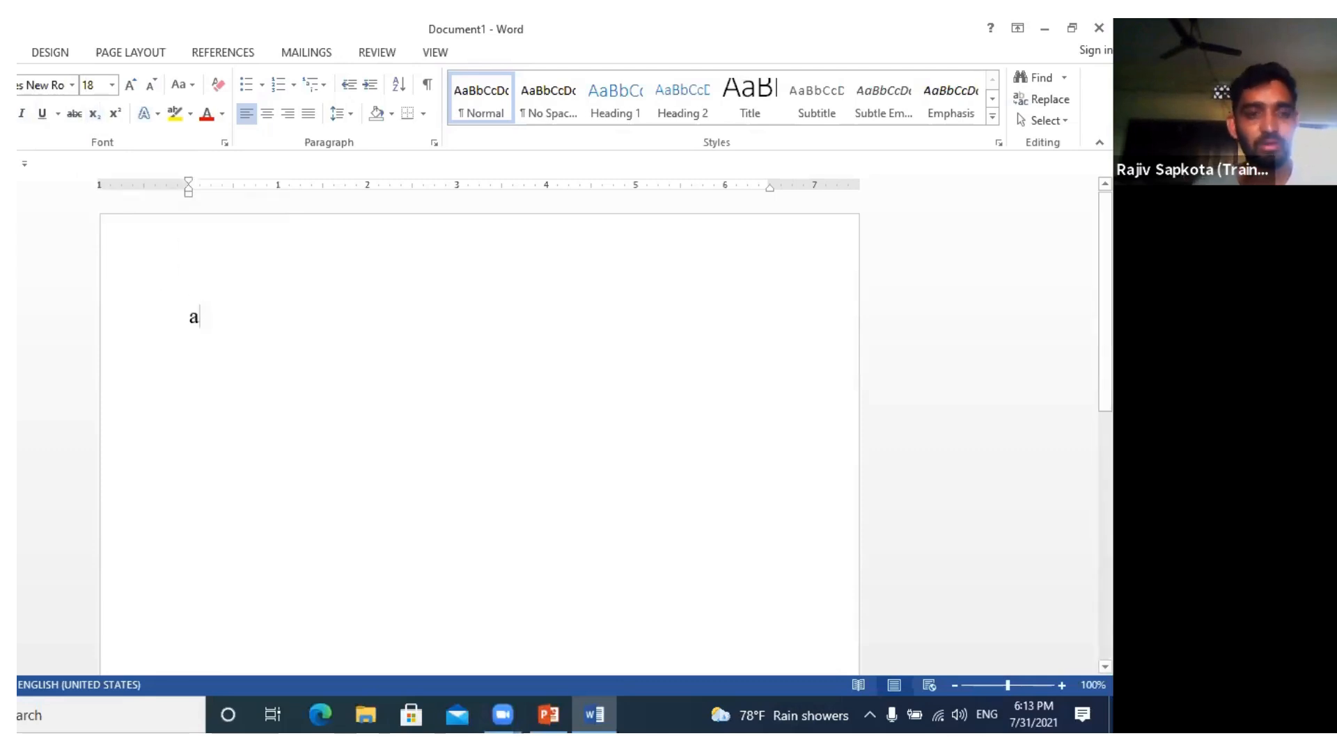
pyautogui.hotkey('ctrl', 'shift', '+')
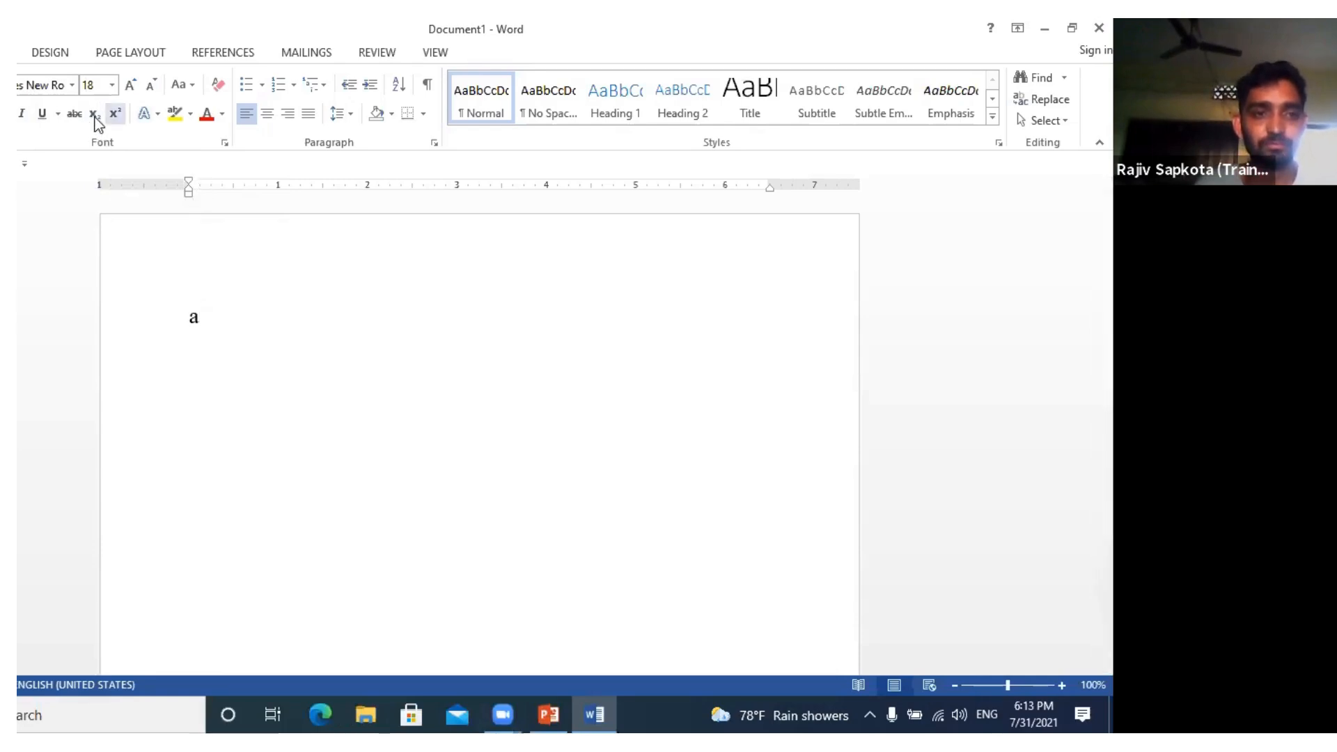
pyautogui.write('2')
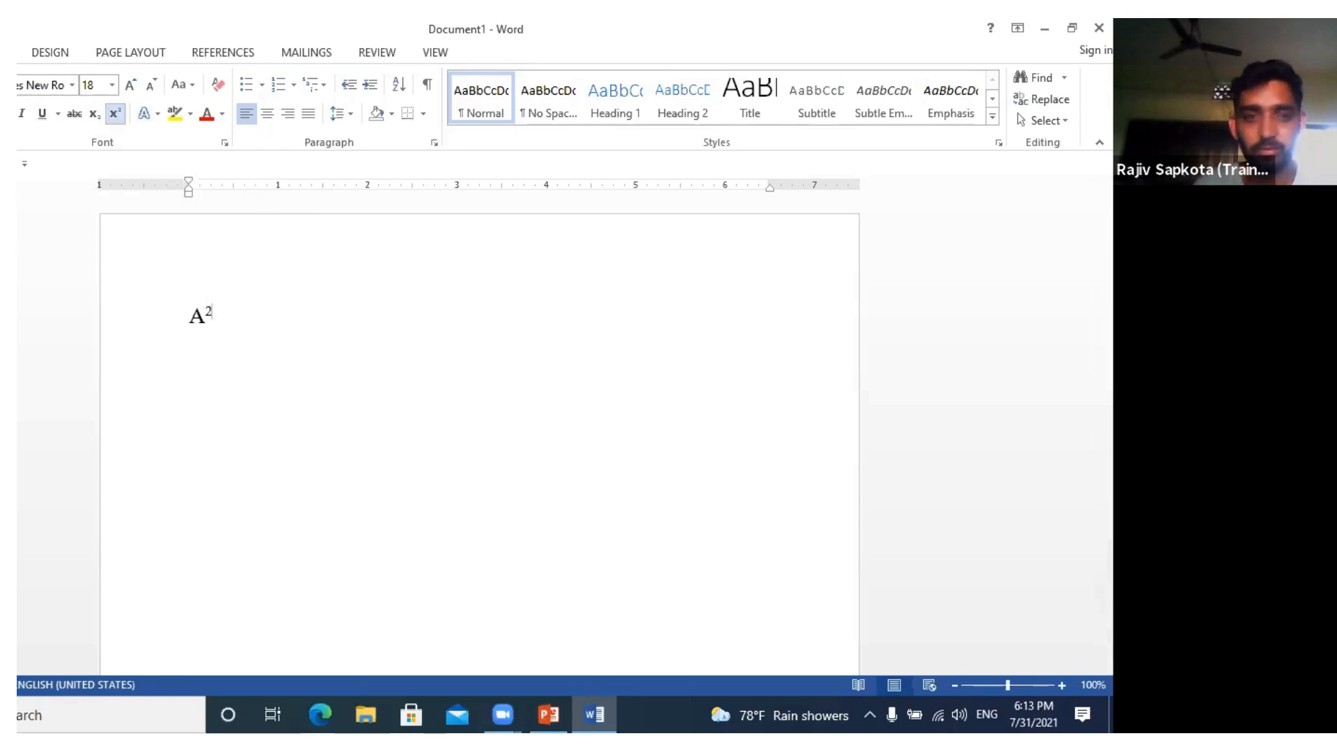
pyautogui.doubleClick(197, 313)
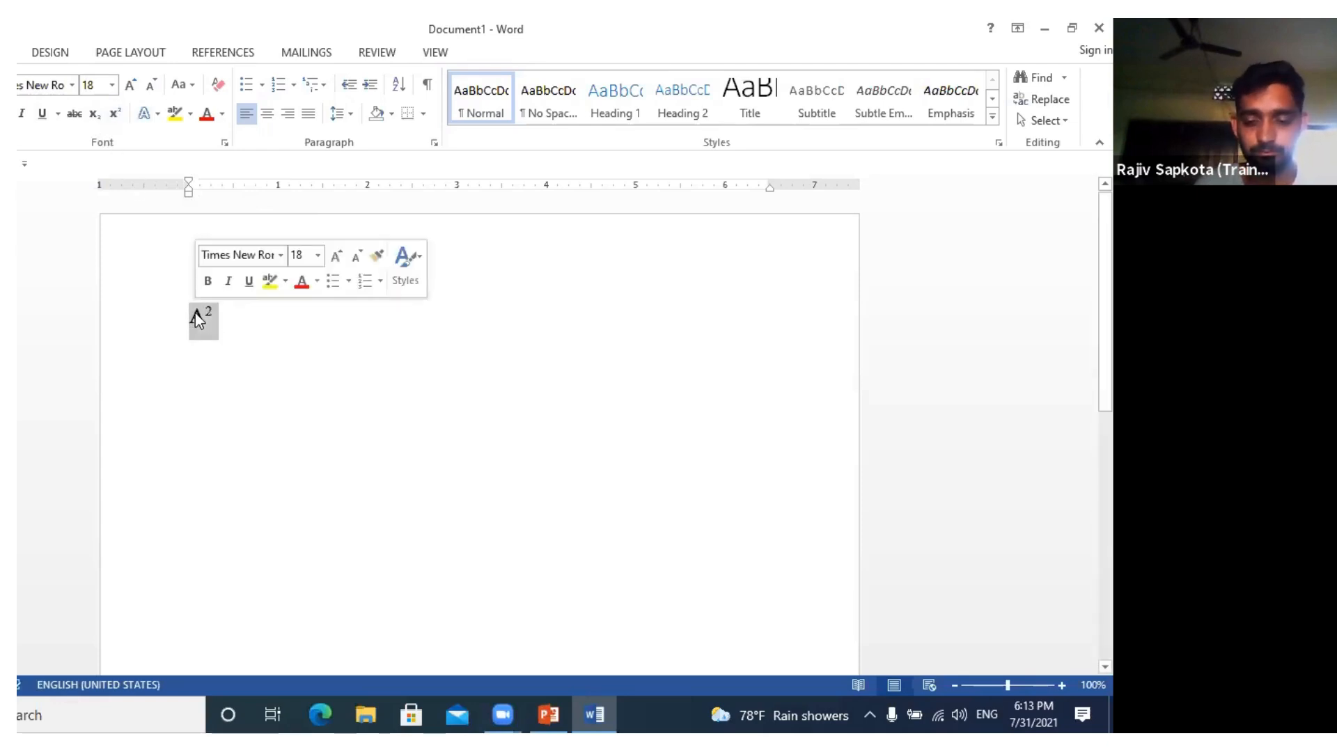
pyautogui.click(224, 315)
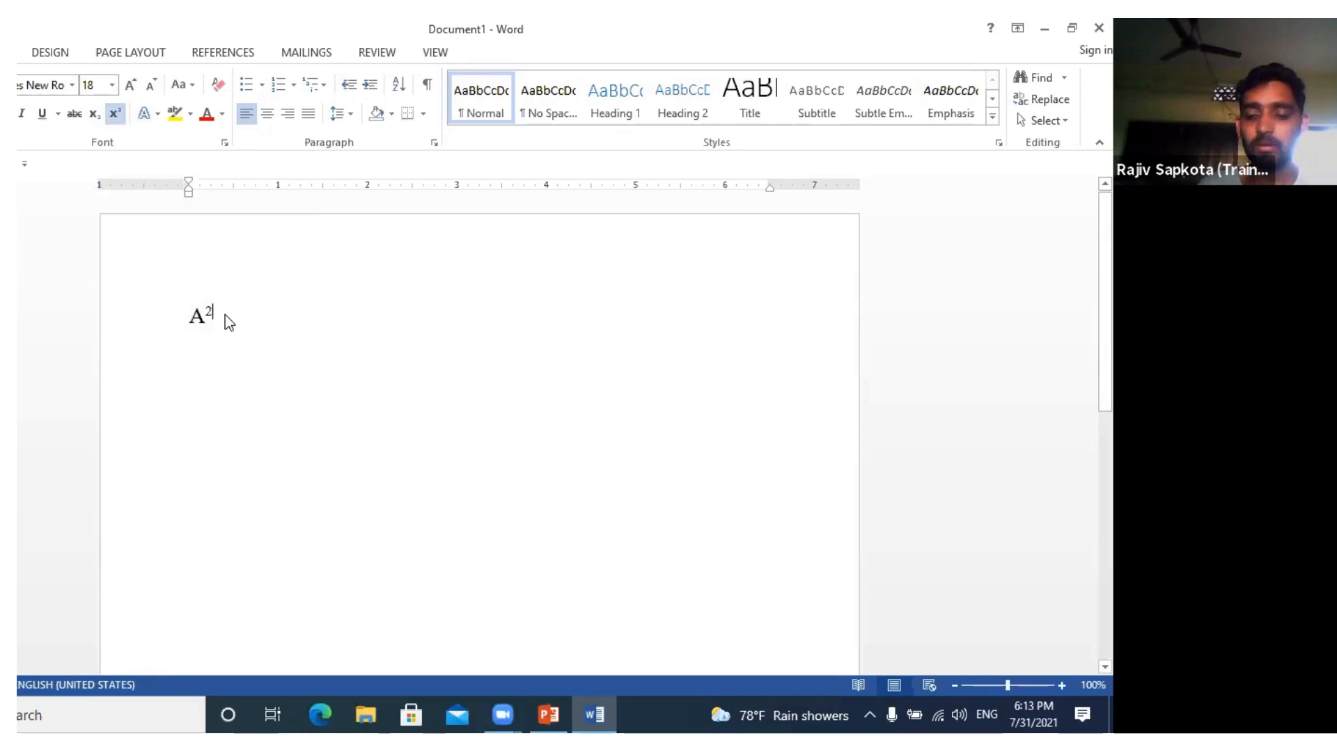
# - Try continuing the expression with "+2 ab" while superscript is still on, and delete these added characters
pyautogui.write('+')
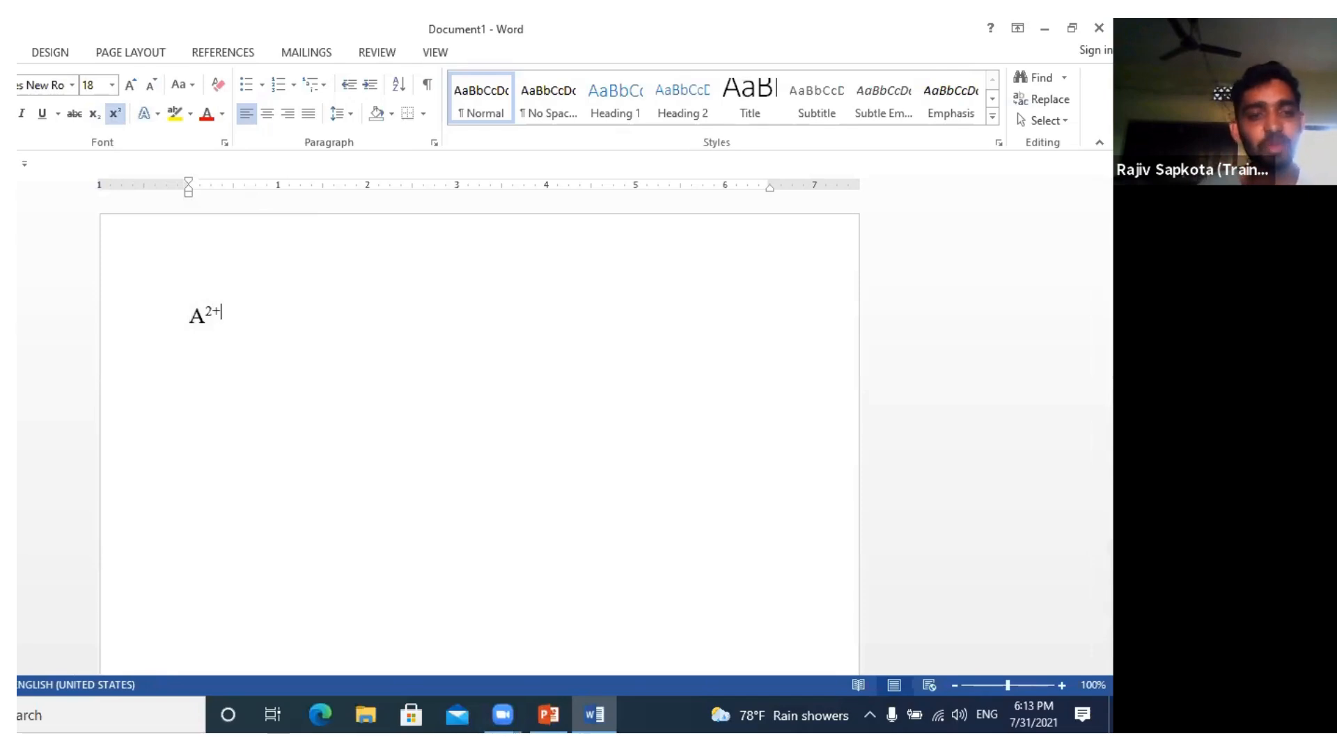
pyautogui.write('2 ban')
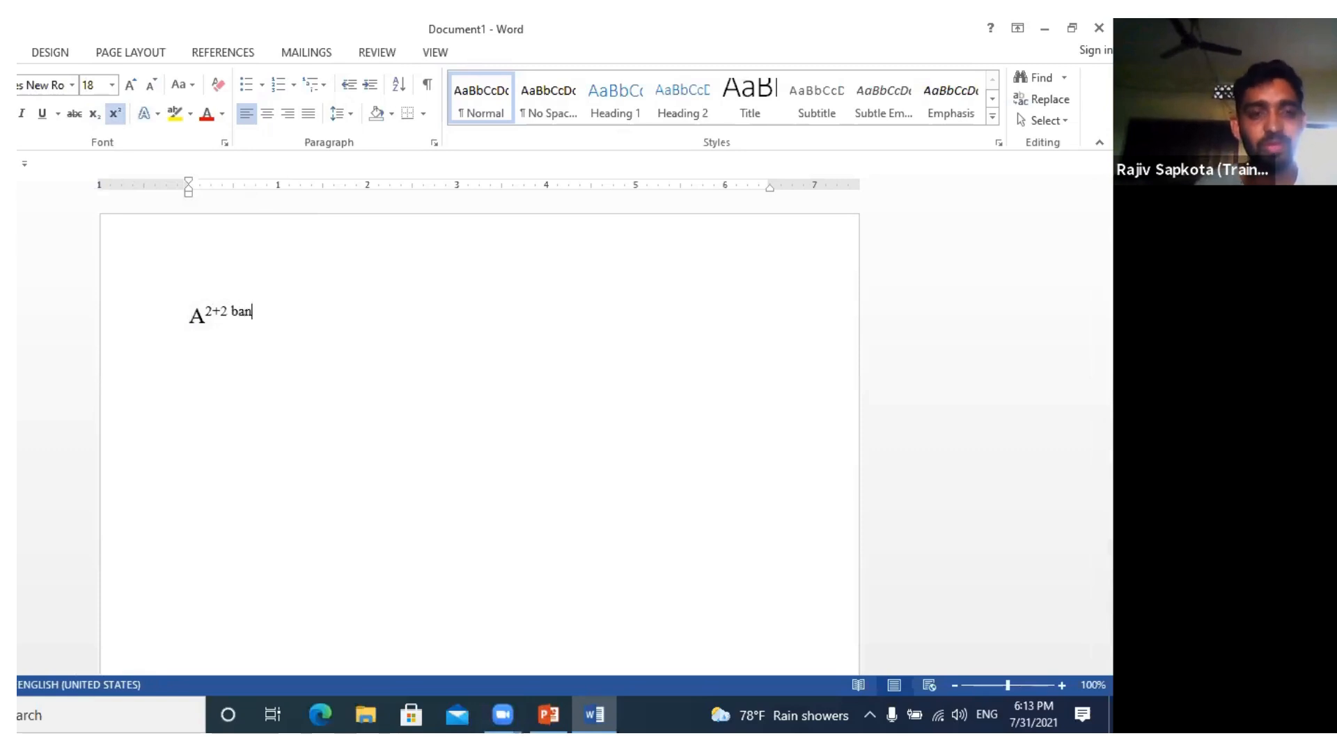
pyautogui.press('BackSpace')
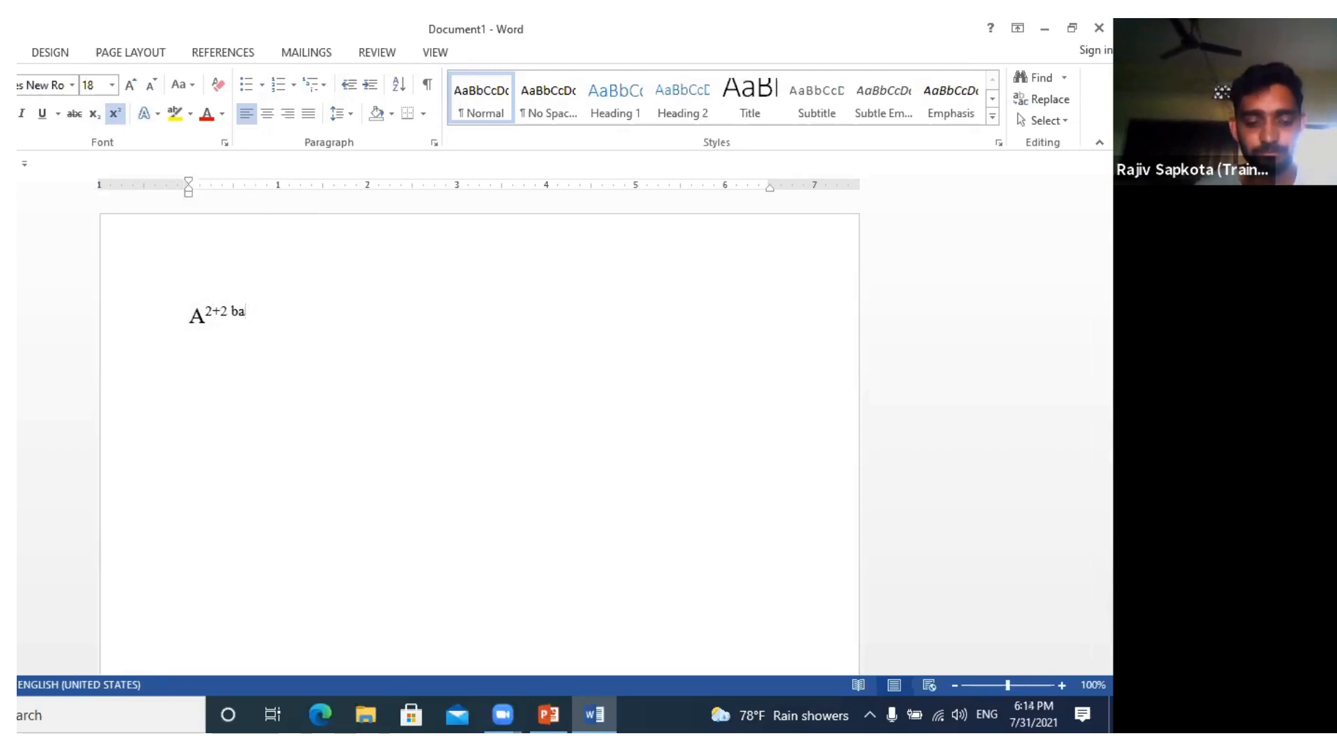
pyautogui.press('BackSpace')
pyautogui.press('BackSpace')
pyautogui.write('ab')
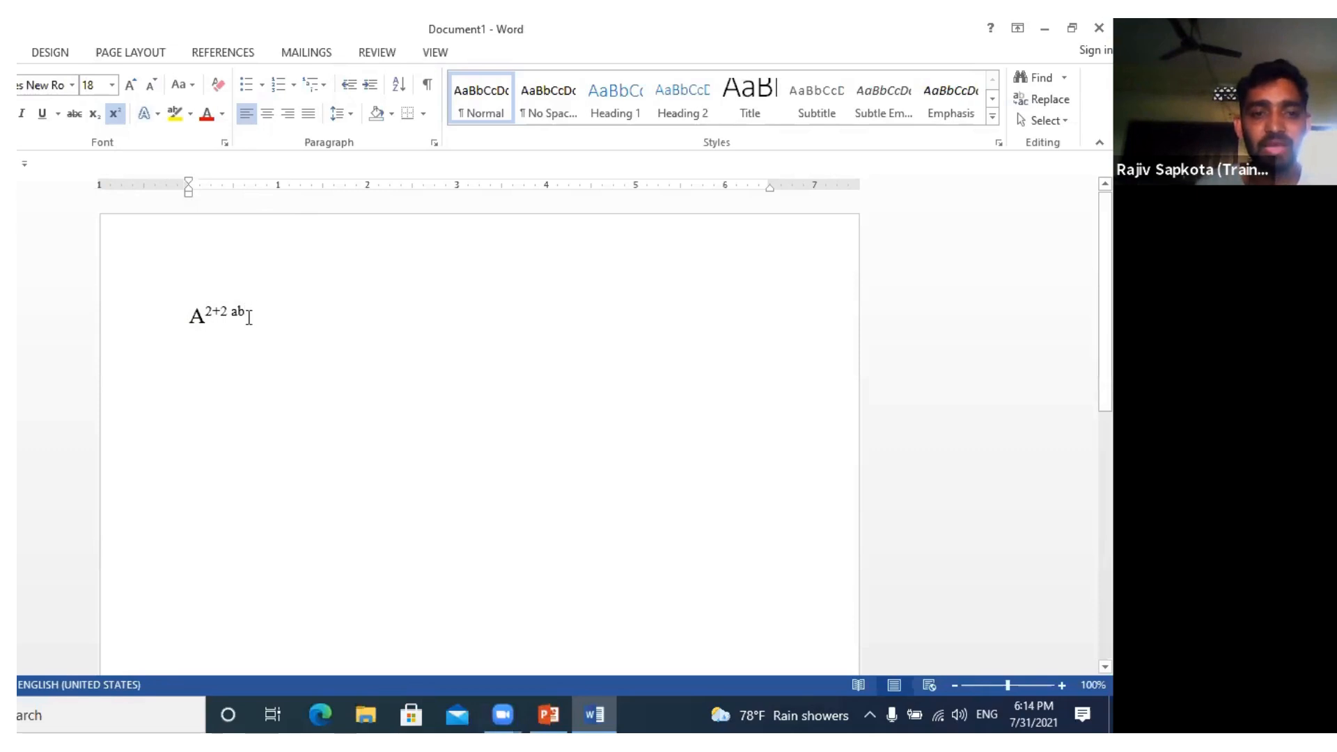
pyautogui.press('BackSpace')
pyautogui.press('BackSpace')
pyautogui.press('BackSpace')
pyautogui.press('BackSpace')
pyautogui.press('BackSpace')
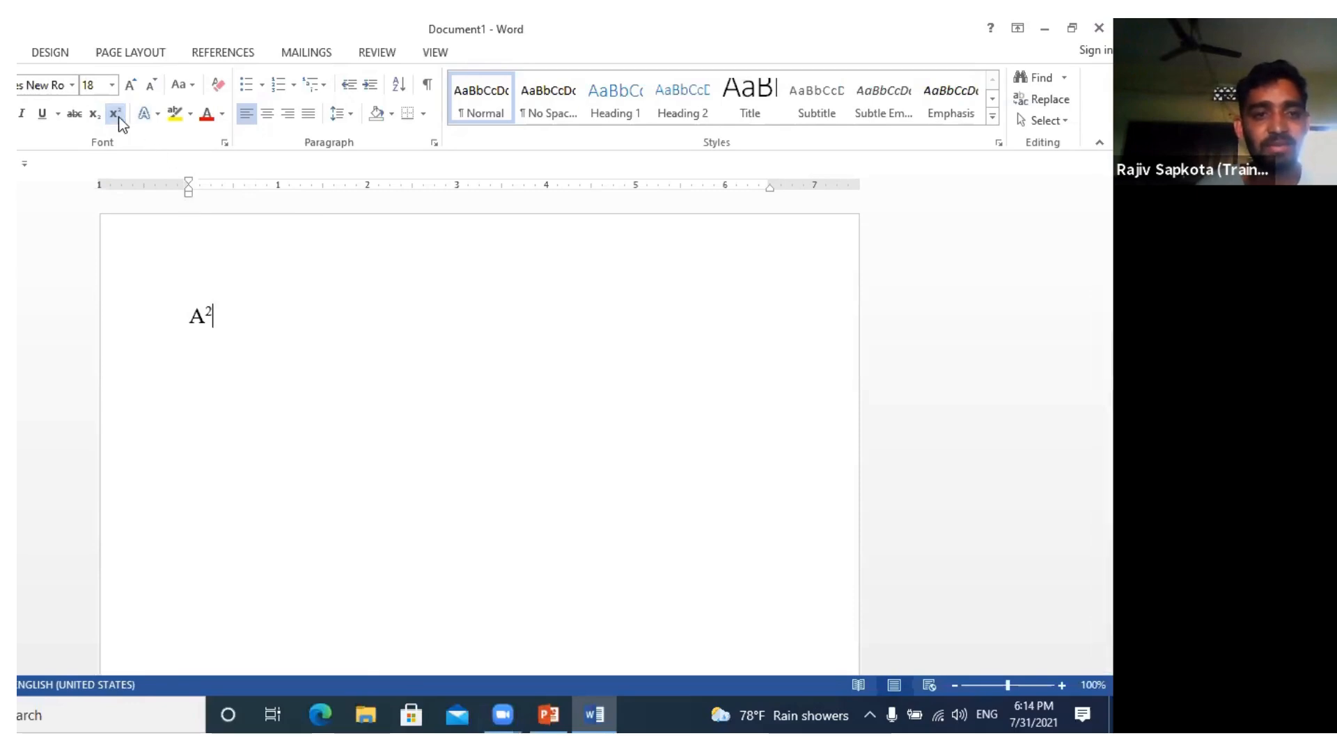
# - Turn superscript off and add a normal-height plus sign after the squared A
pyautogui.hotkey('ctrl', 'shift', '=')
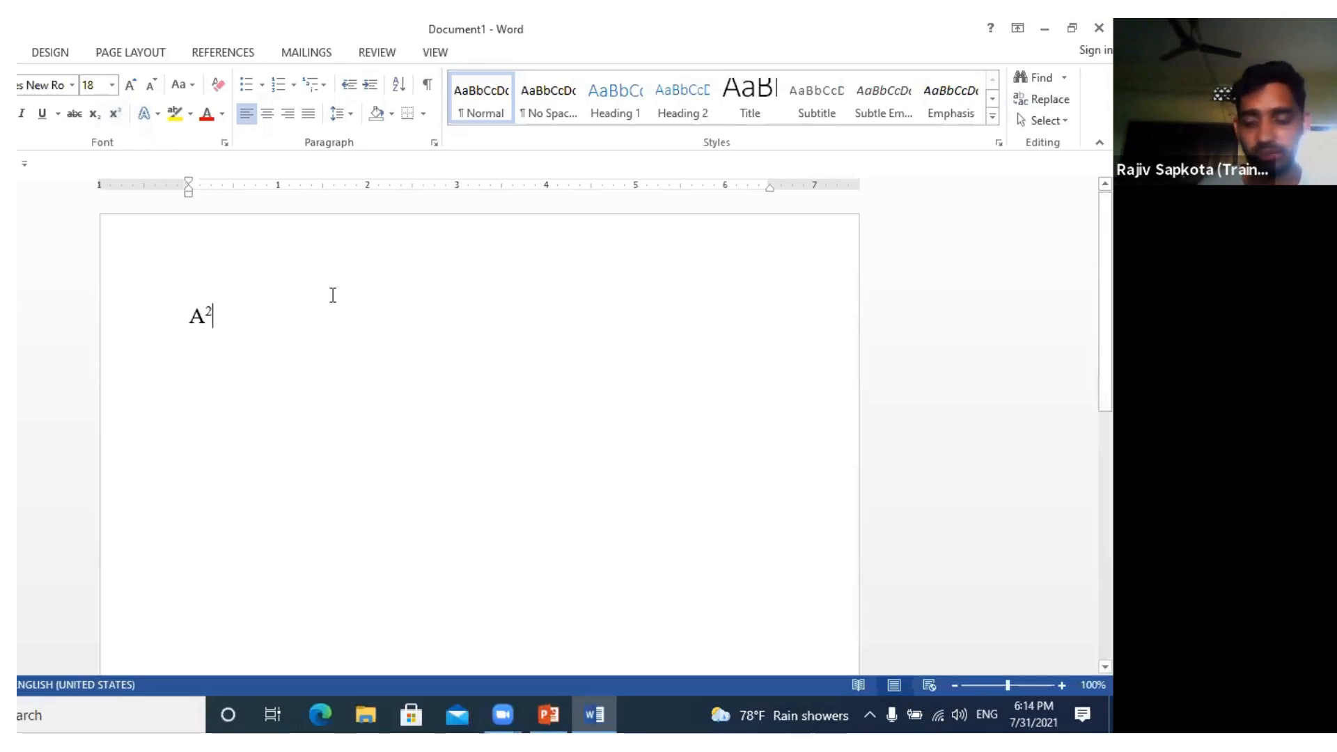
pyautogui.write('+')
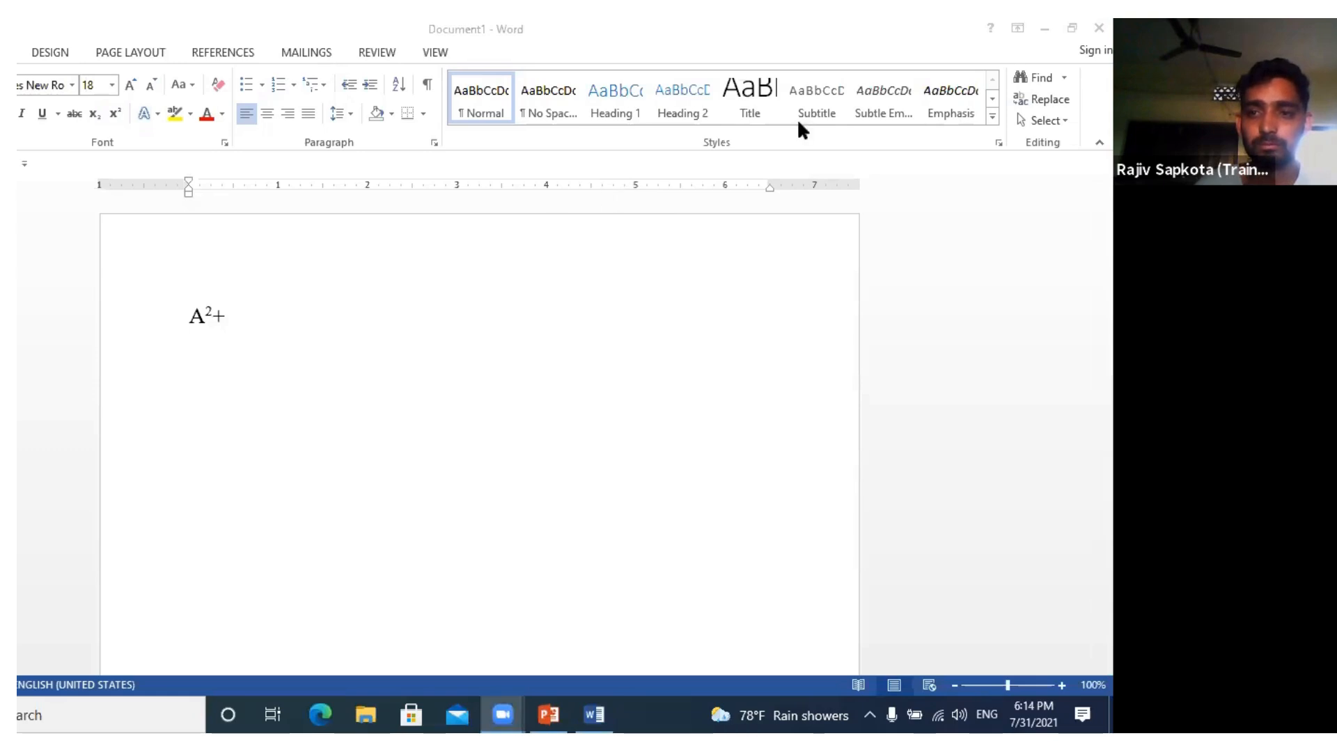
# - Enlarge the whole A²+ expression to font size 100, and bring it back down to size 48
pyautogui.click(659, 282)
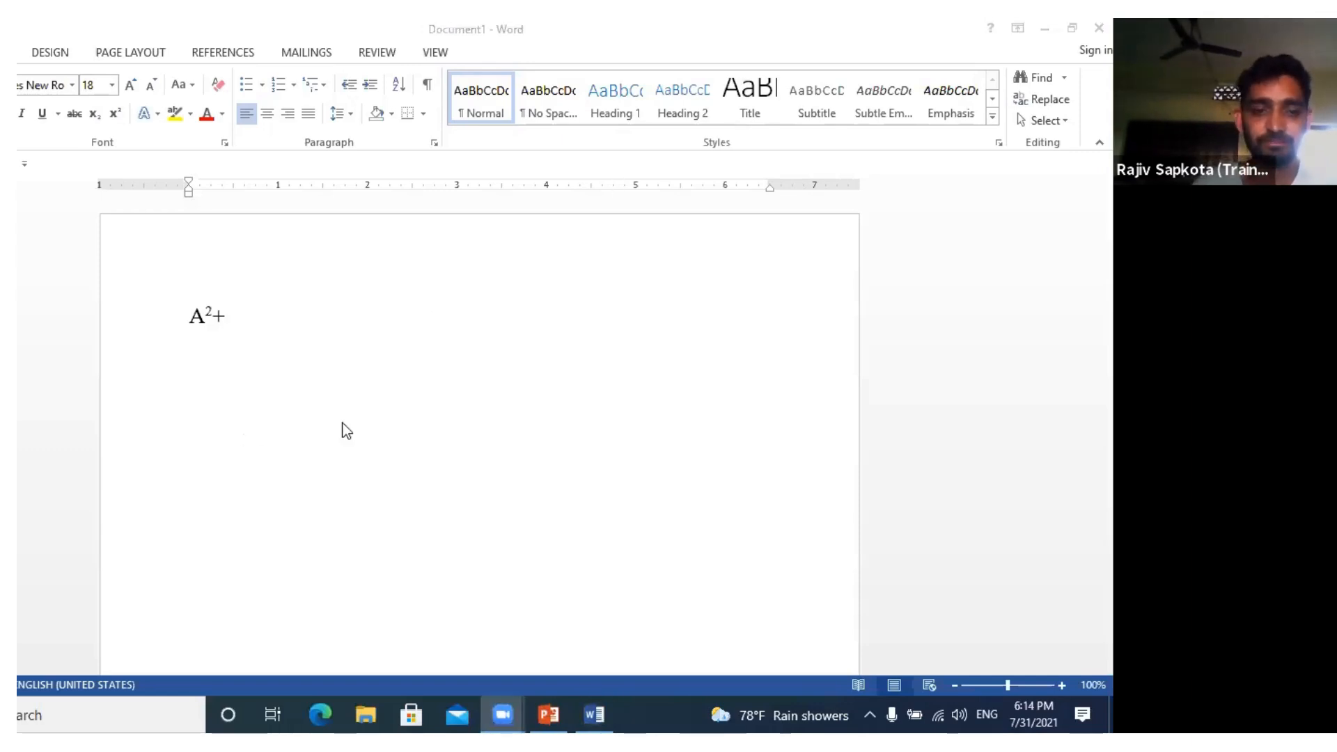
pyautogui.click(1059, 680)
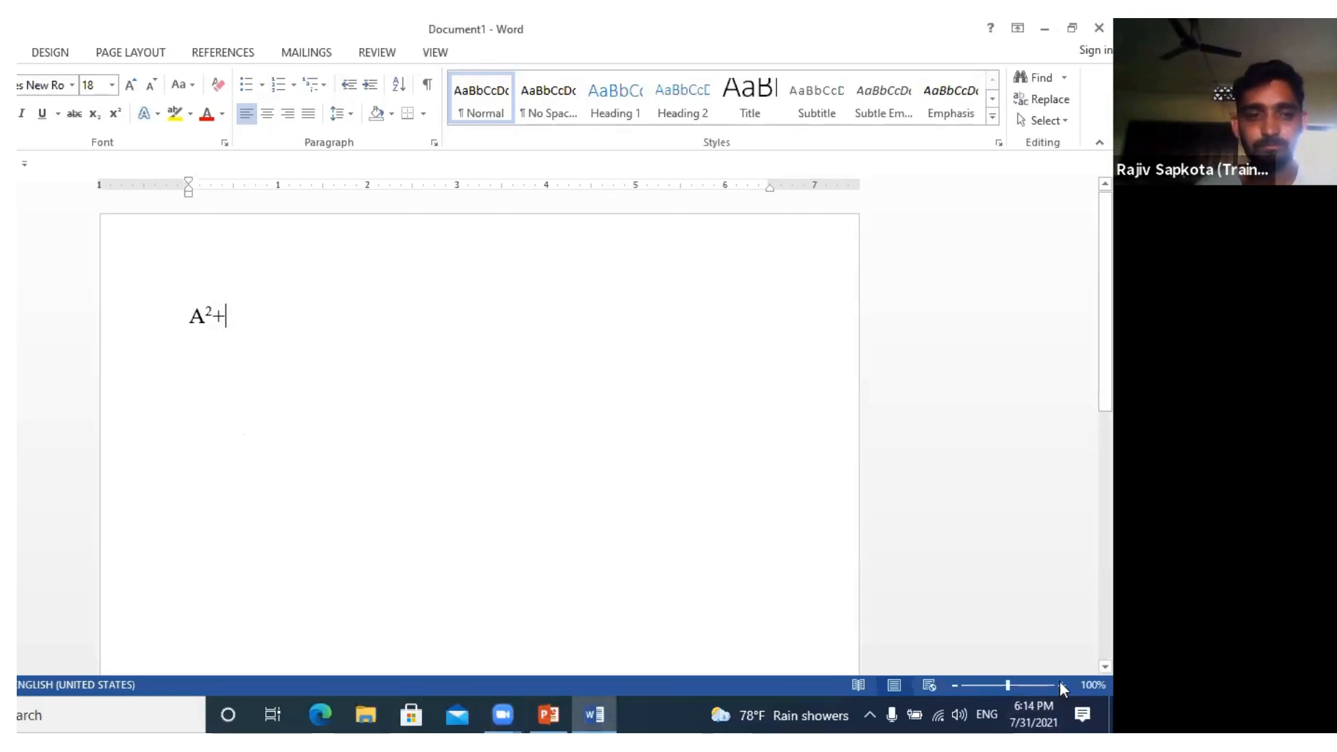
pyautogui.click(1061, 686)
pyautogui.click(1061, 685)
pyautogui.click(1061, 686)
pyautogui.moveTo(100, 307); pyautogui.dragTo(162, 328)
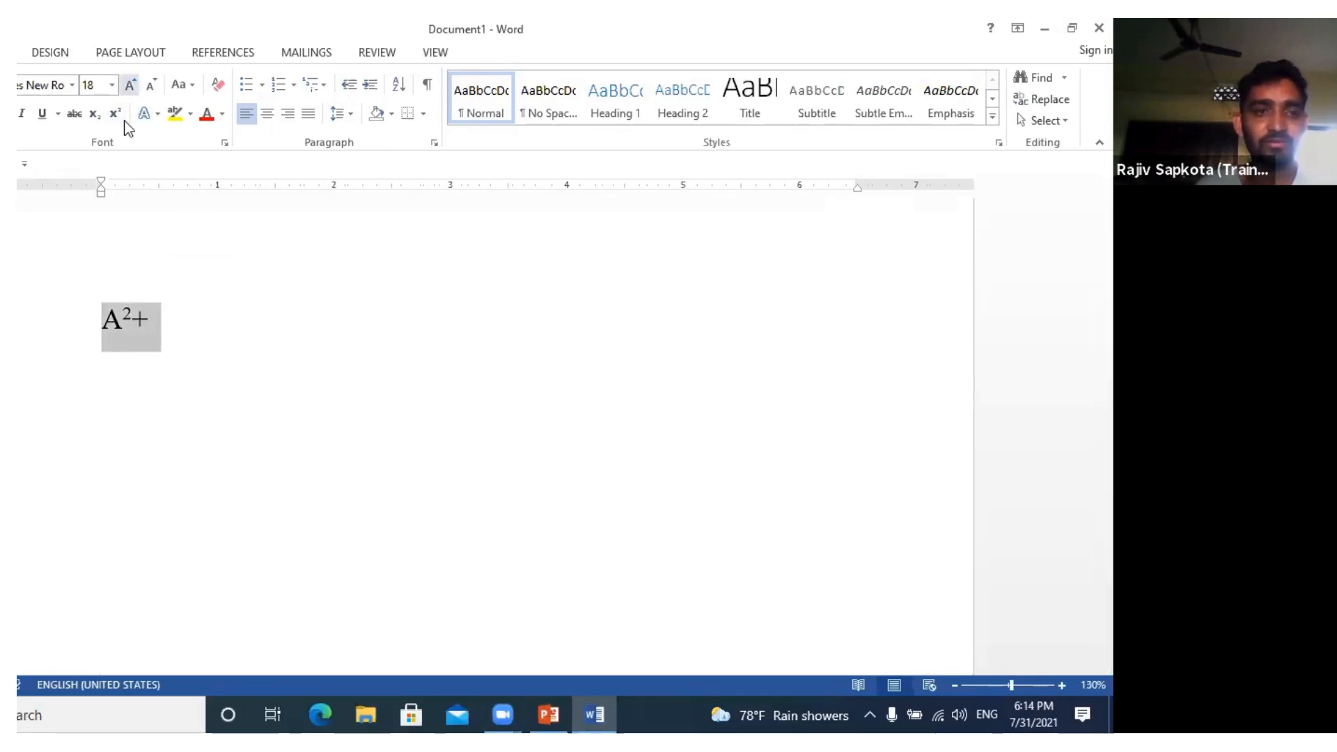
pyautogui.hotkey('ctrl', 'shift', '.')
pyautogui.hotkey('ctrl', 'shift', '.')
pyautogui.hotkey('ctrl', 'shift', '.')
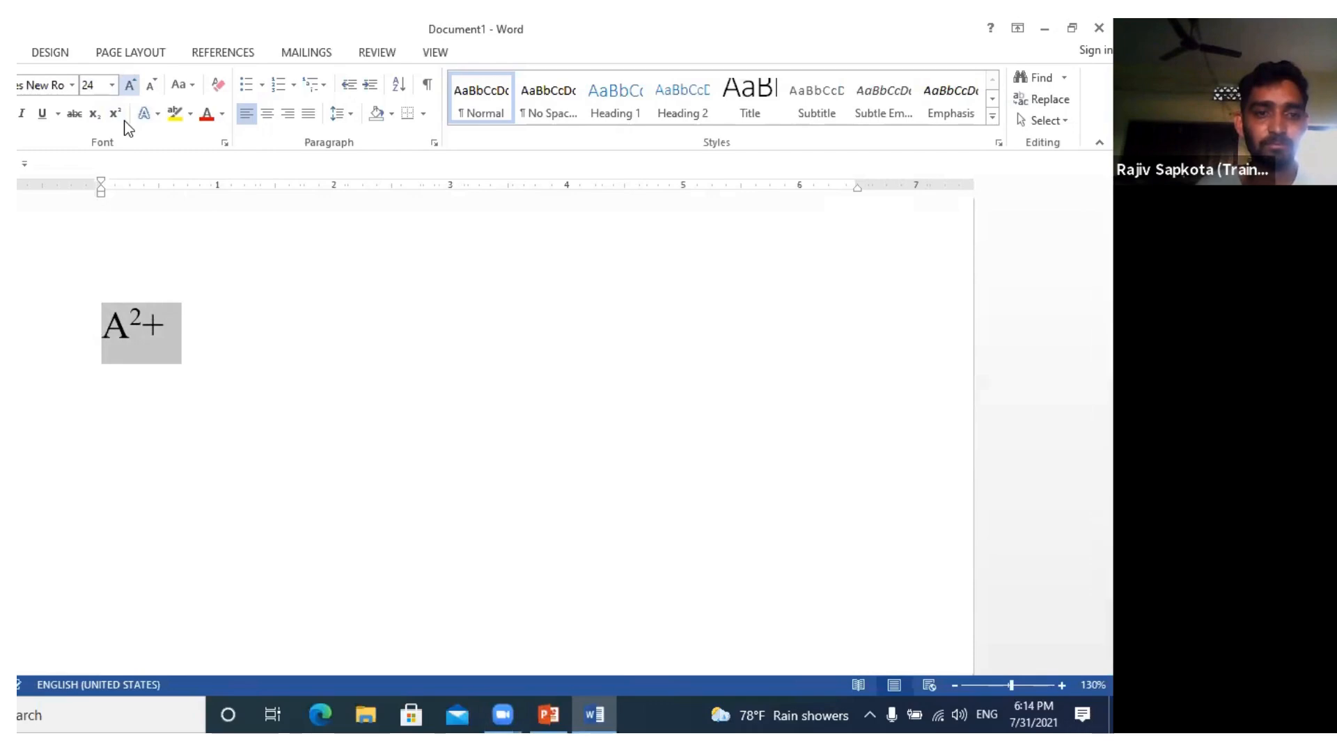
pyautogui.hotkey('ctrl', 'shift', '.')
pyautogui.hotkey('ctrl', 'shift', '.')
pyautogui.hotkey('ctrl', 'shift', '.')
pyautogui.hotkey('ctrl', 'shift', '.')
pyautogui.hotkey('ctrl', 'shift', '.')
pyautogui.hotkey('ctrl', 'shift', '.')
pyautogui.hotkey('ctrl', 'shift', '.')
pyautogui.hotkey('ctrl', 'shift', '.')
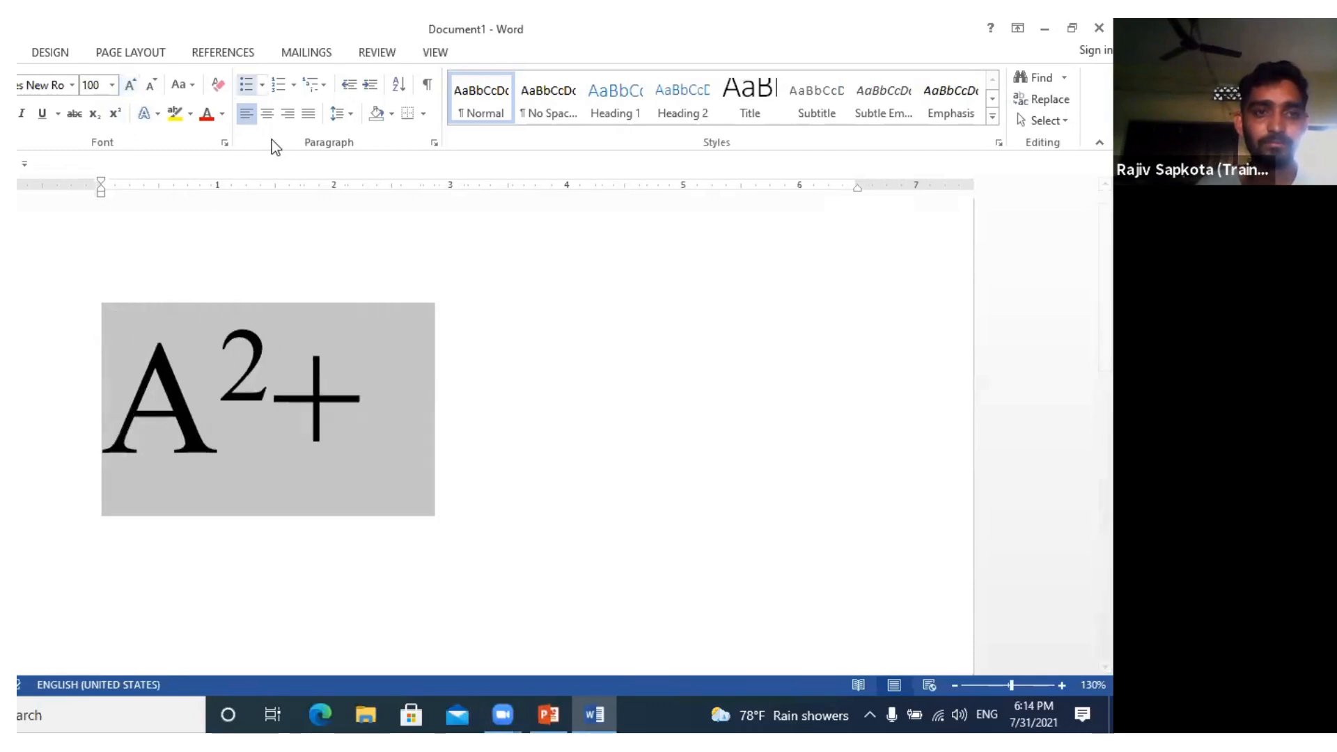
pyautogui.hotkey('ctrl', 'shift', ',')
pyautogui.hotkey('ctrl', 'shift', ',')
pyautogui.hotkey('ctrl', 'shift', ',')
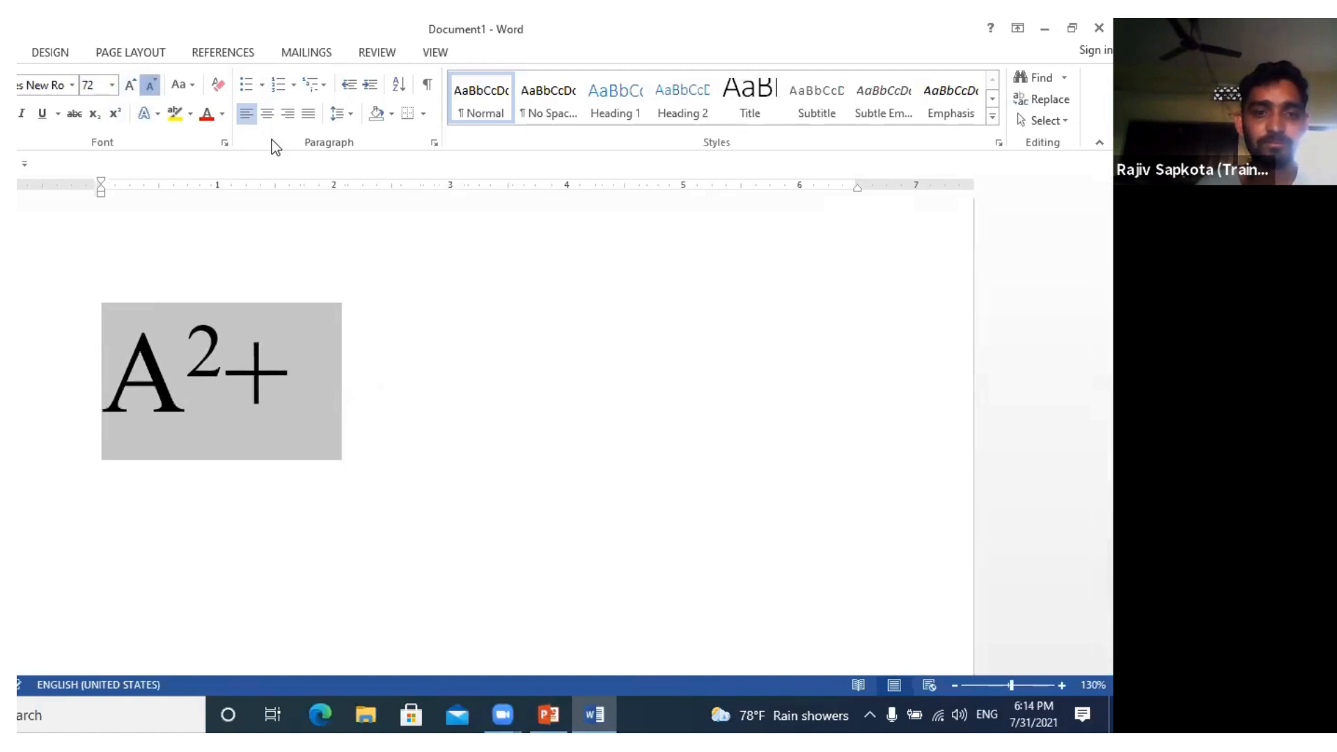
pyautogui.hotkey('ctrl', 'shift', ',')
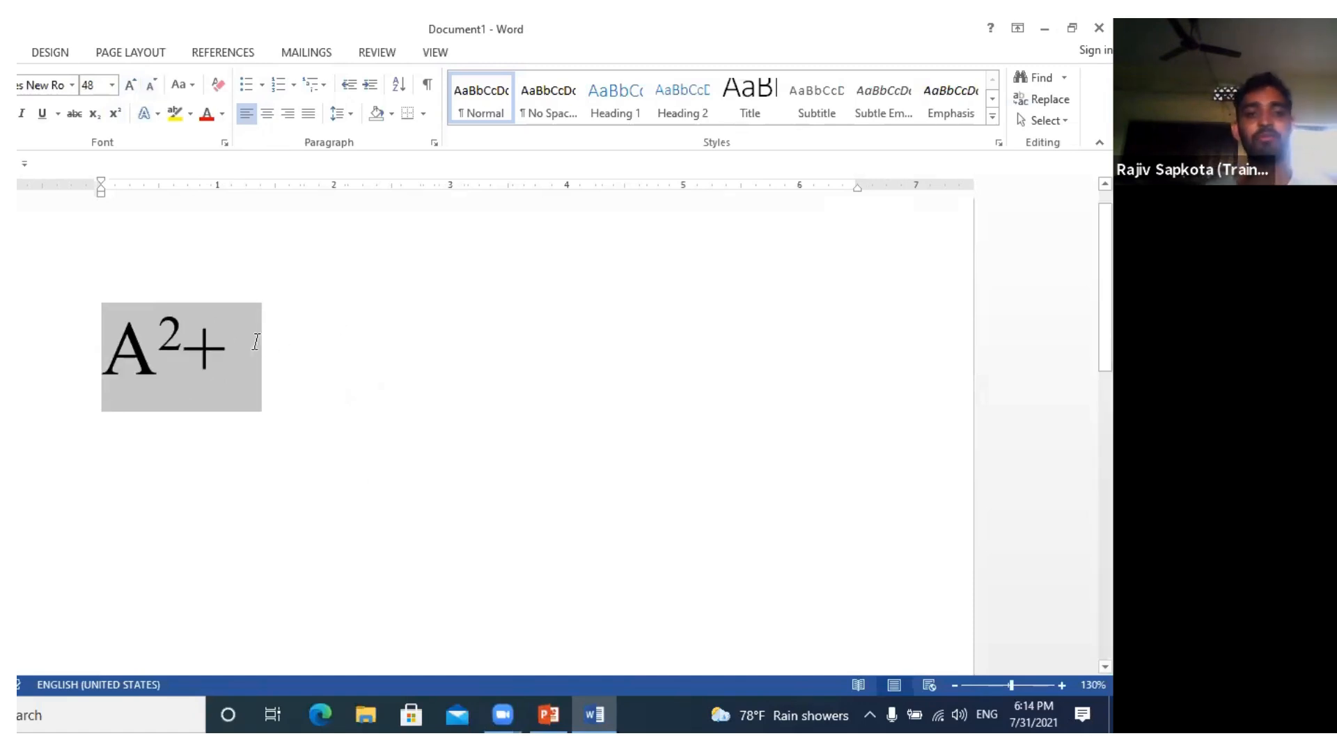
# - Continue the expression after the plus sign with "2ab+" at normal height, removing the stray extra b
pyautogui.click(256, 341)
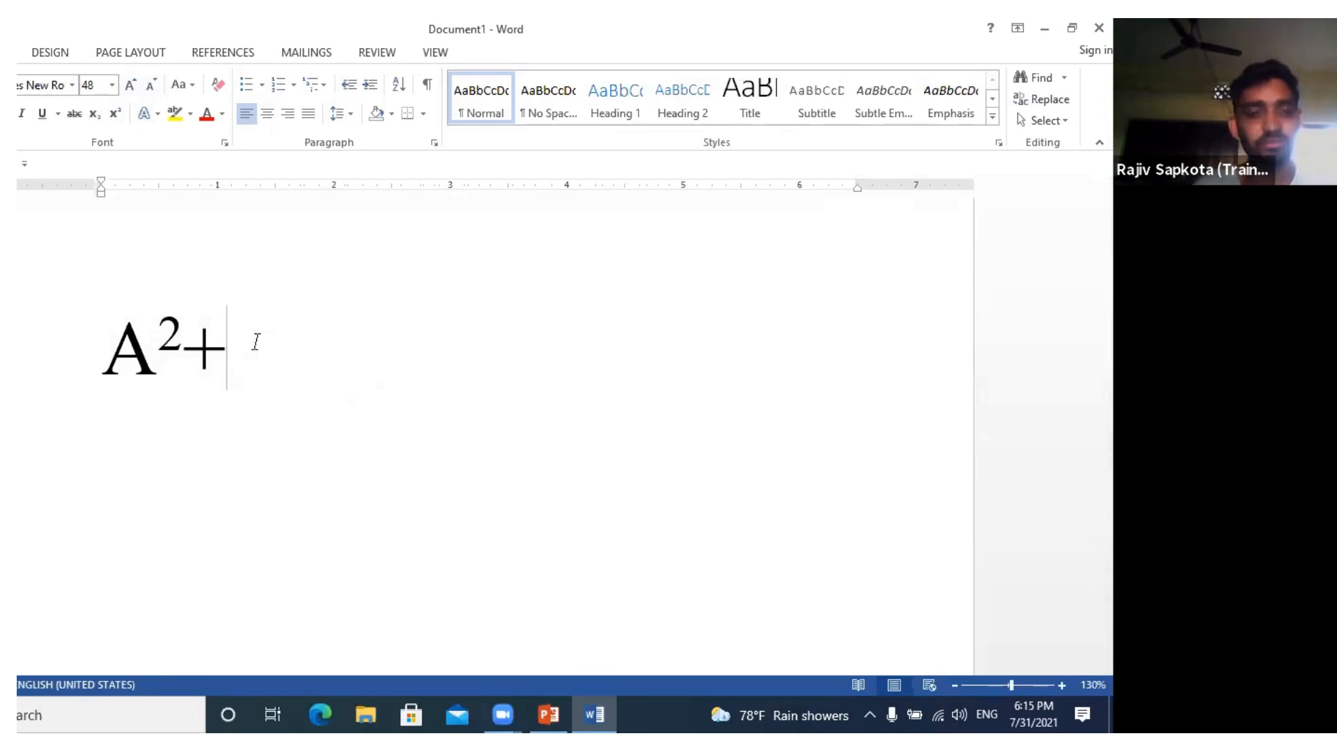
pyautogui.write('2')
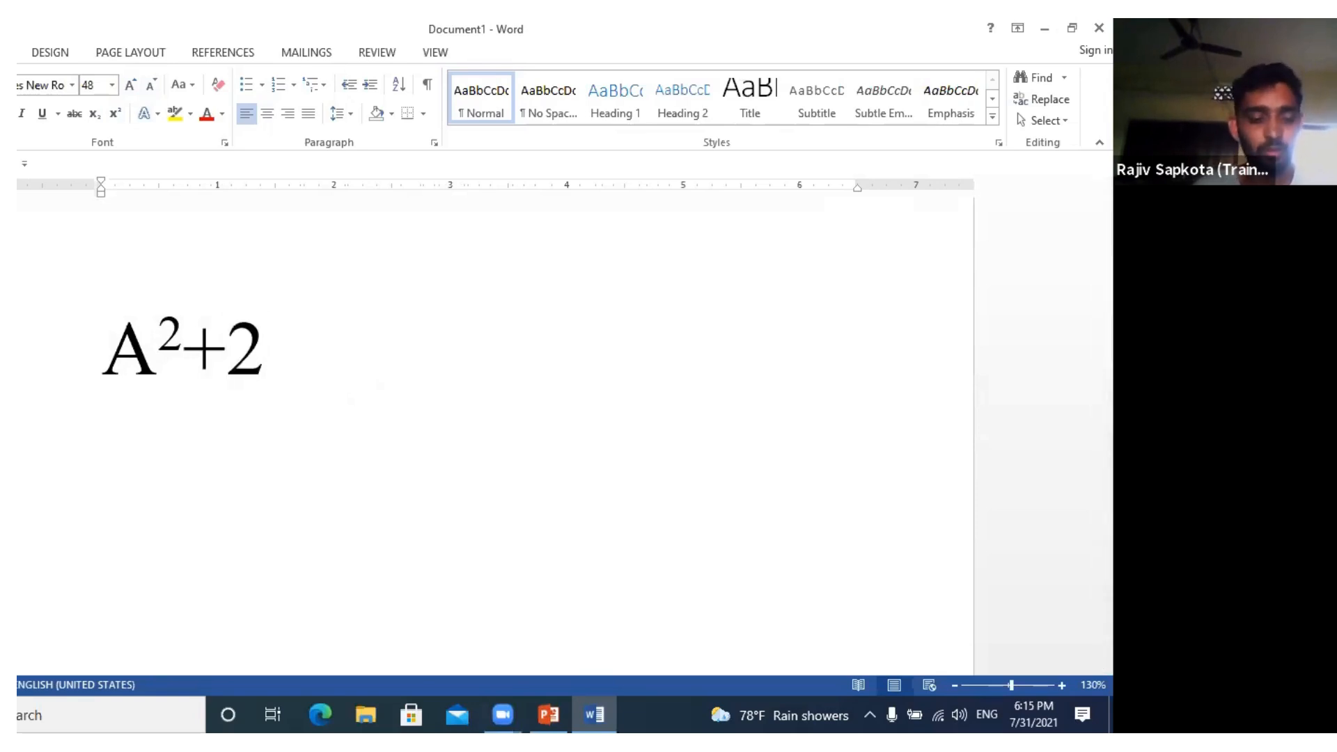
pyautogui.write('ba')
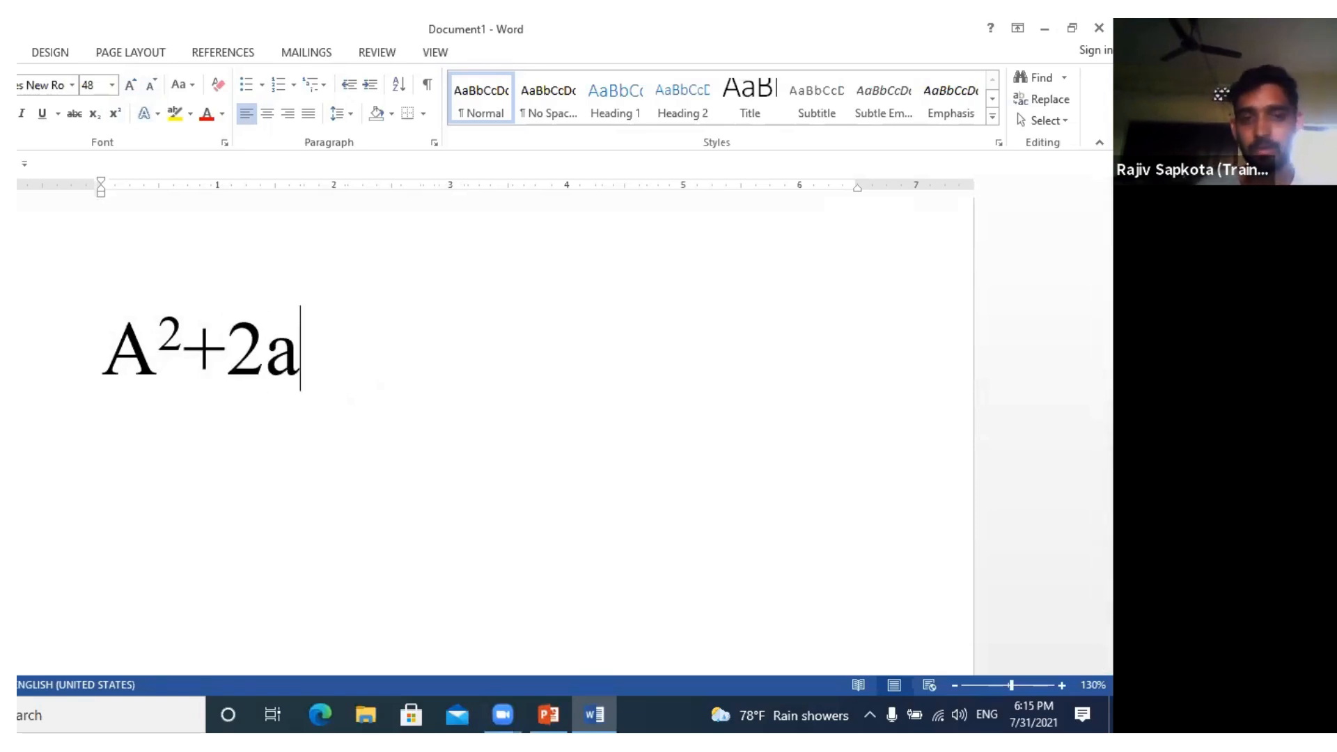
pyautogui.write('b')
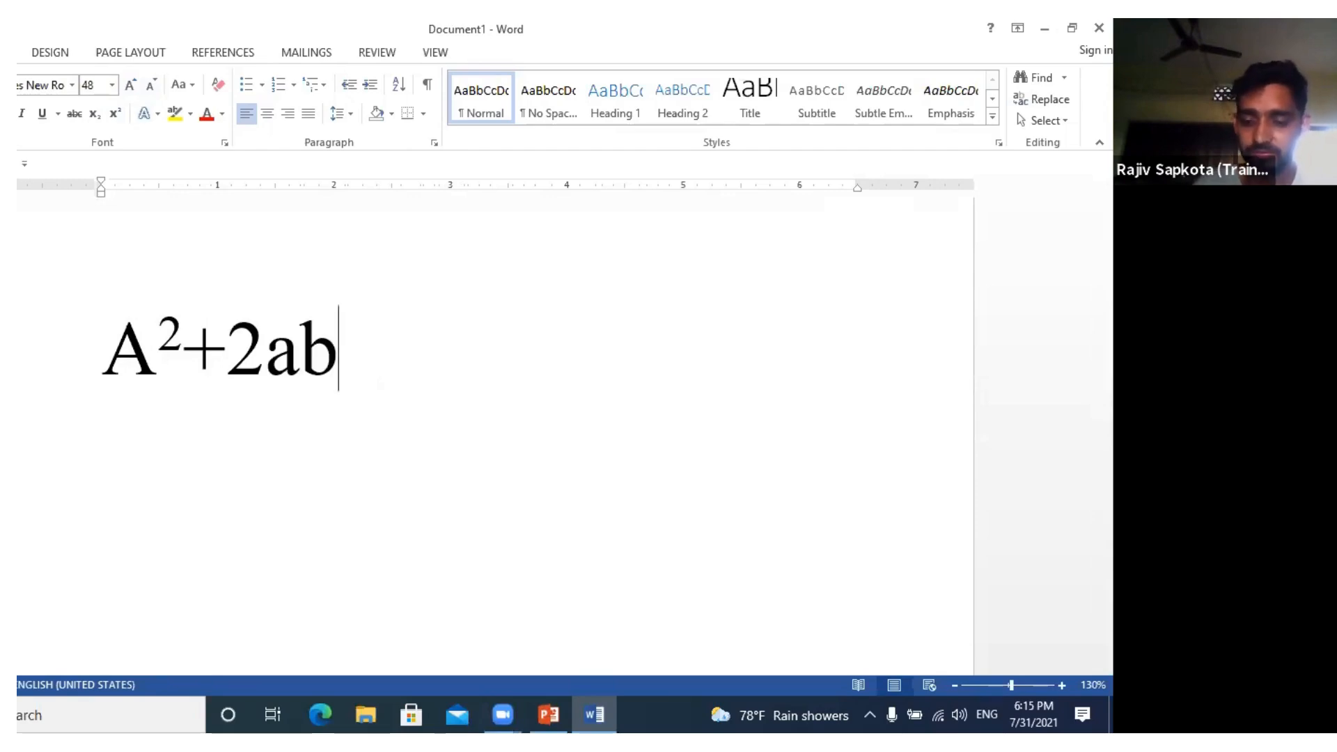
pyautogui.write('+')
pyautogui.click(266, 348)
pyautogui.write('bab+')
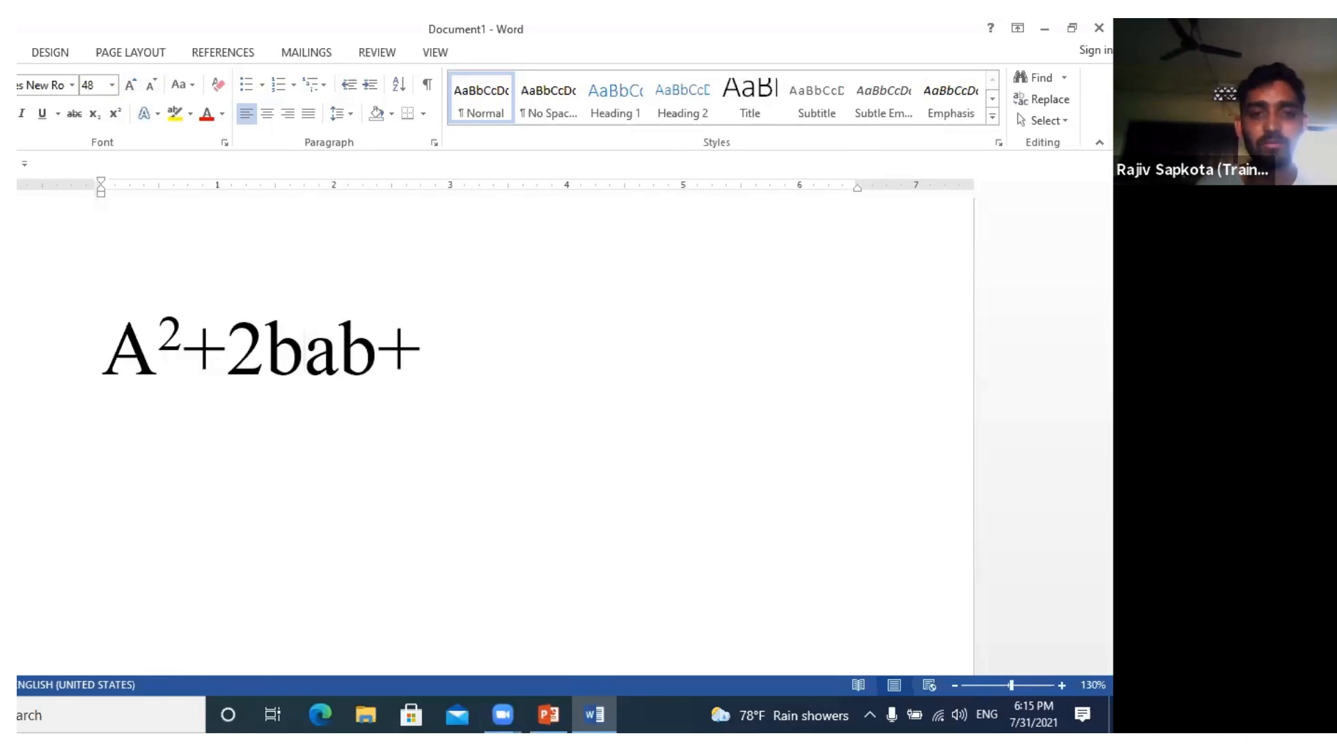
pyautogui.press('BackSpace')
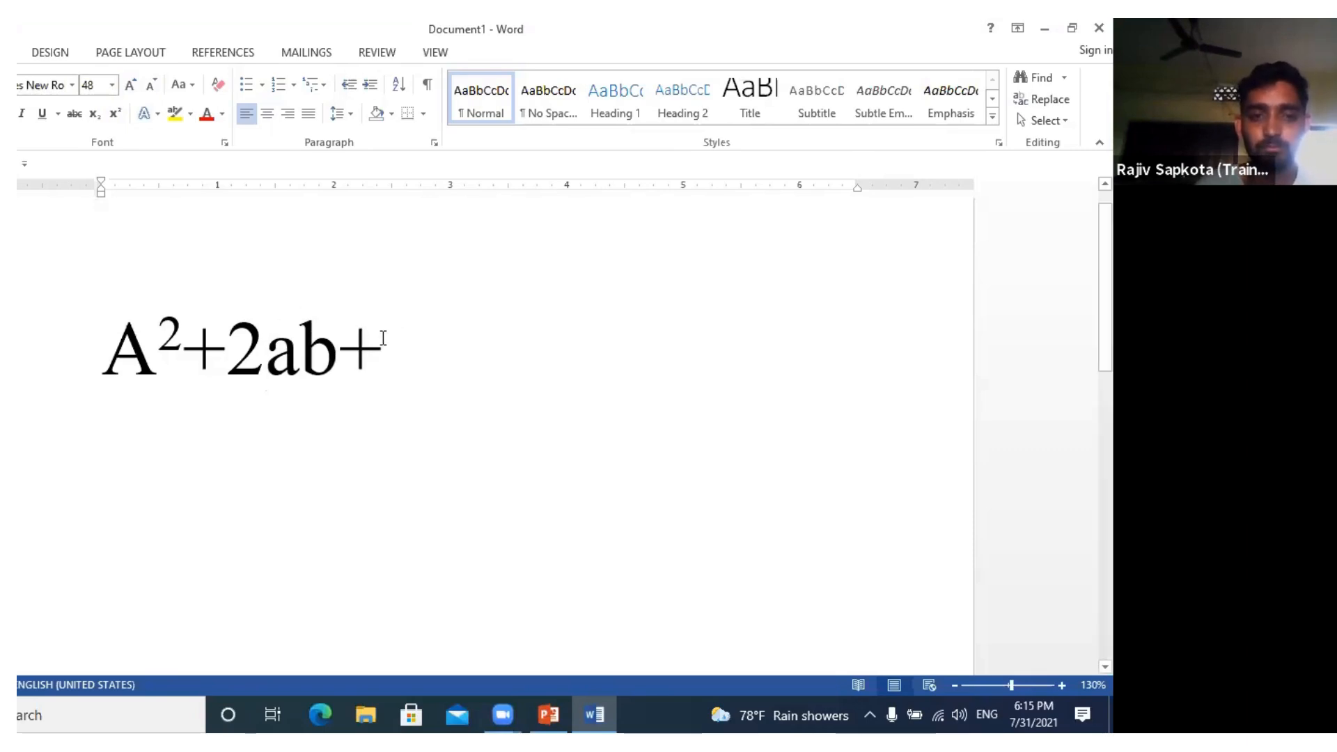
# - Complete the expression with the letter b followed by a superscript 2
pyautogui.click(383, 339)
pyautogui.write('b')
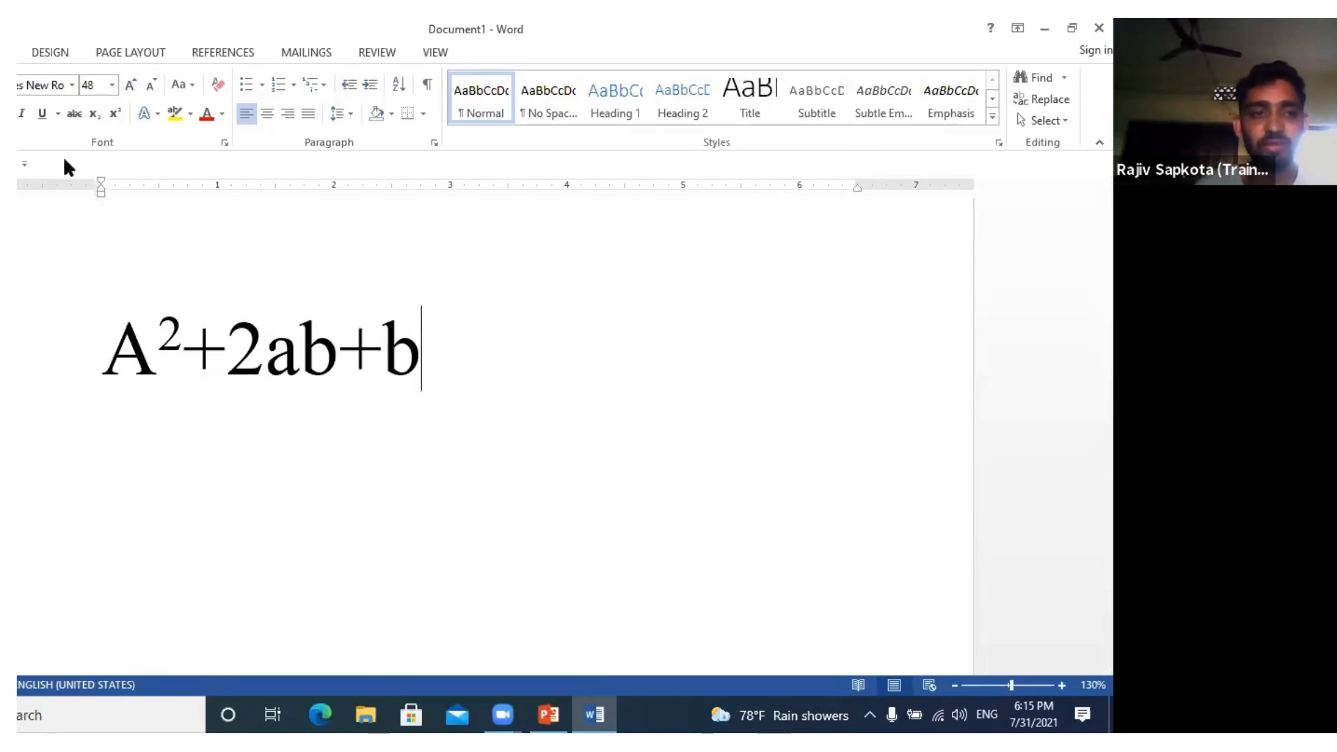
pyautogui.click(113, 116)
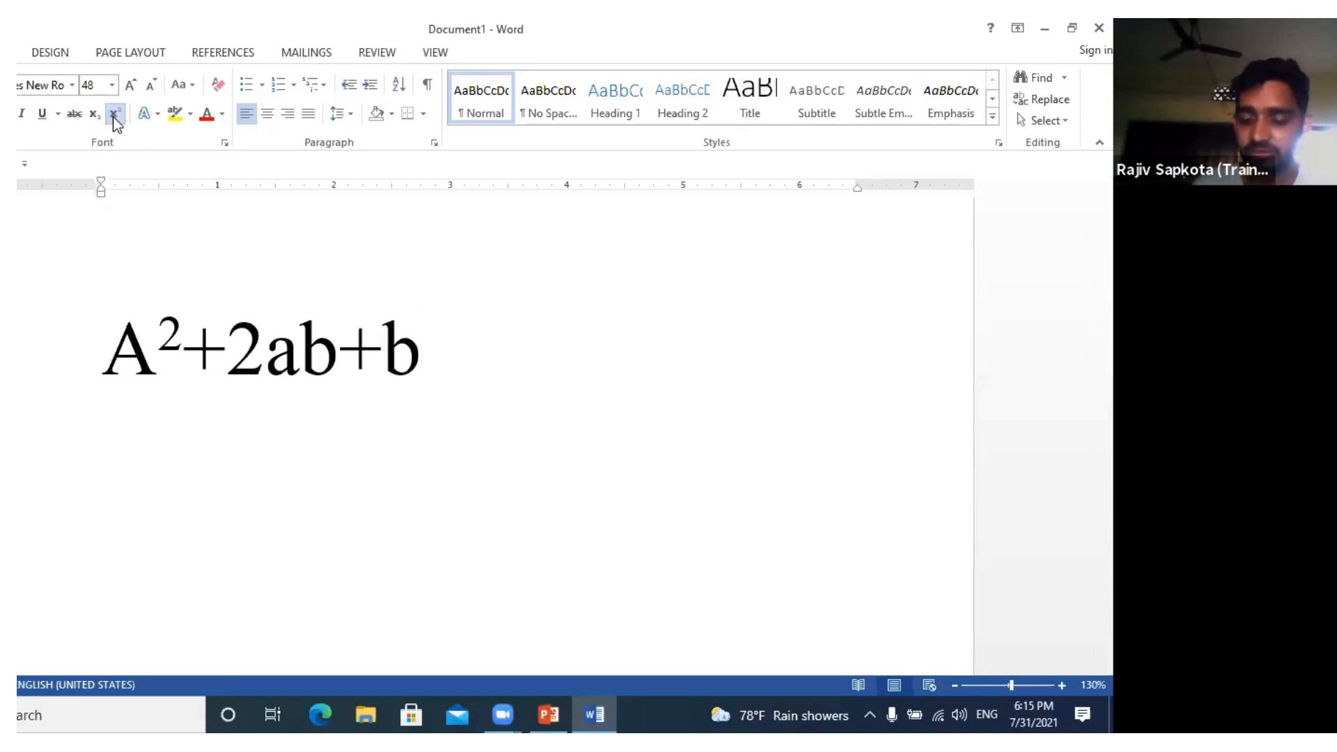
pyautogui.write('2')
# - Start a new line with superscript off and enter a capital H followed by a subscript 2
pyautogui.press('Return')
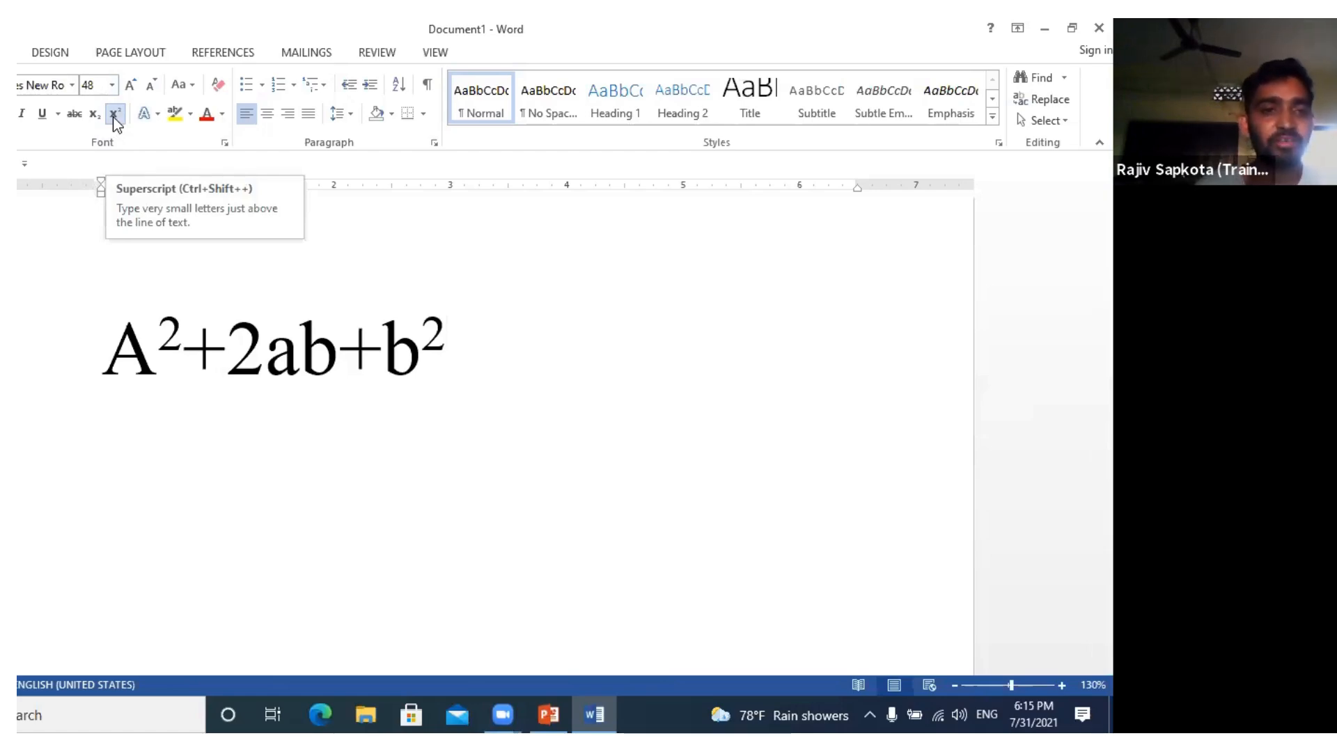
pyautogui.click(113, 115)
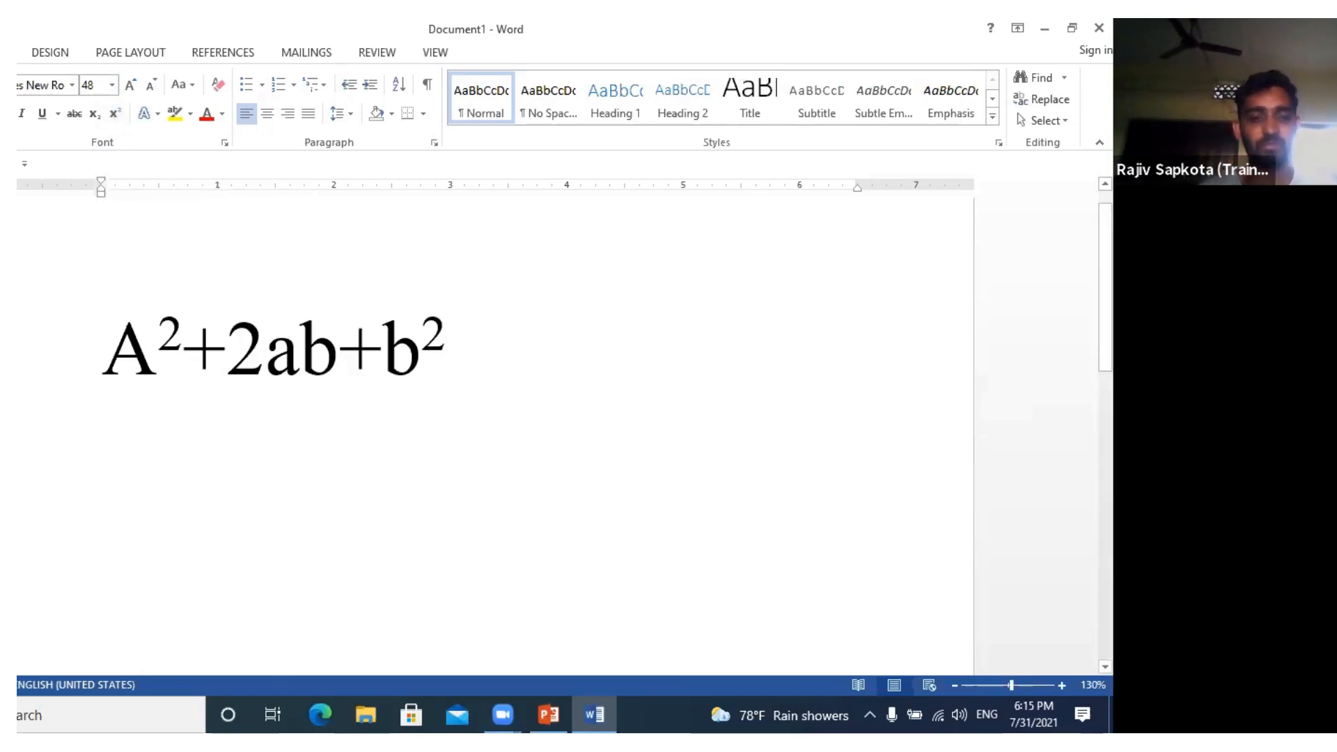
pyautogui.write('h')
pyautogui.press('BackSpace')
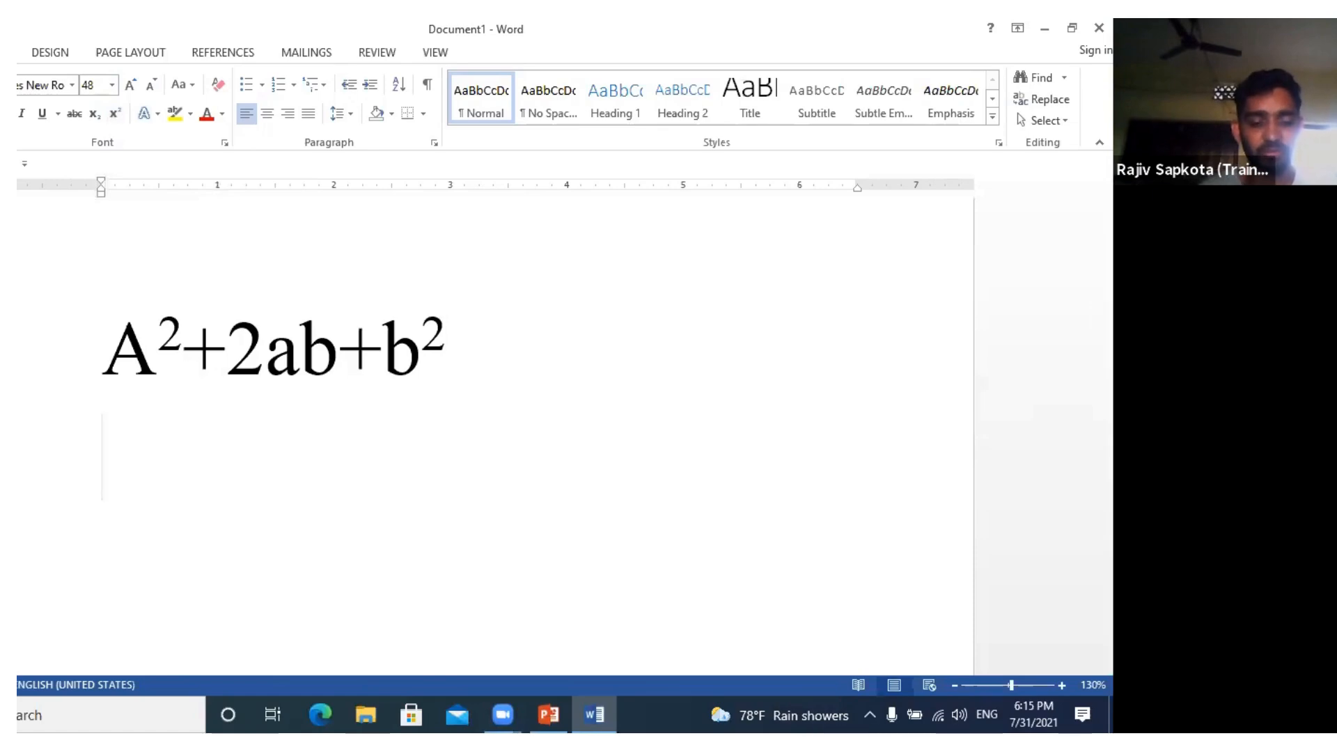
pyautogui.write('H')
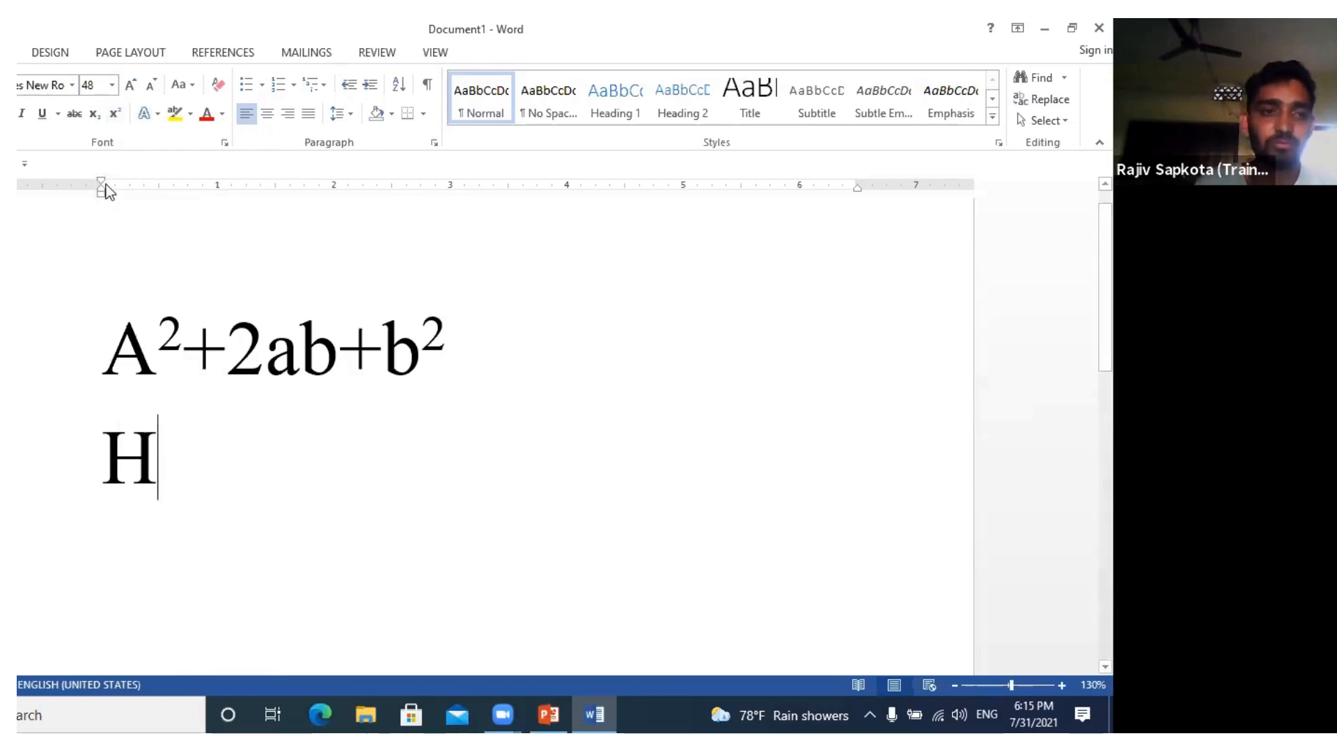
pyautogui.click(96, 115)
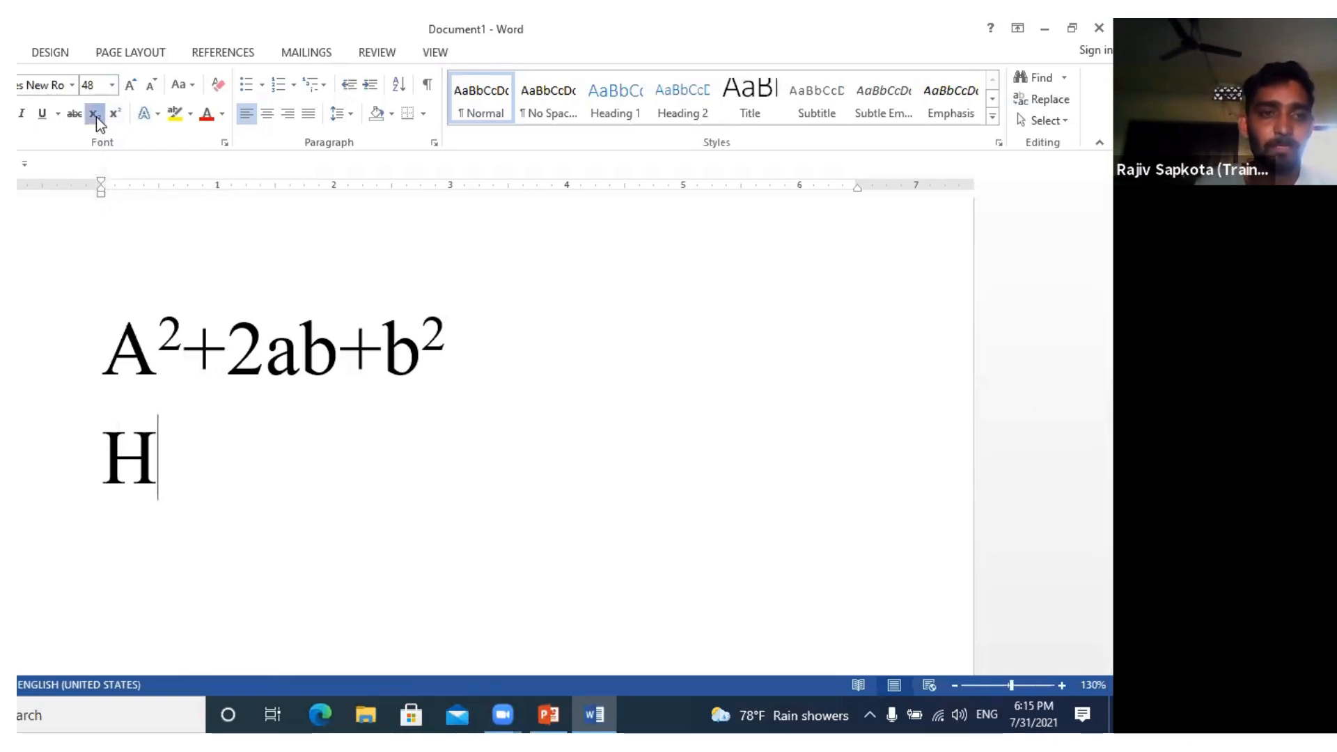
pyautogui.write('2')
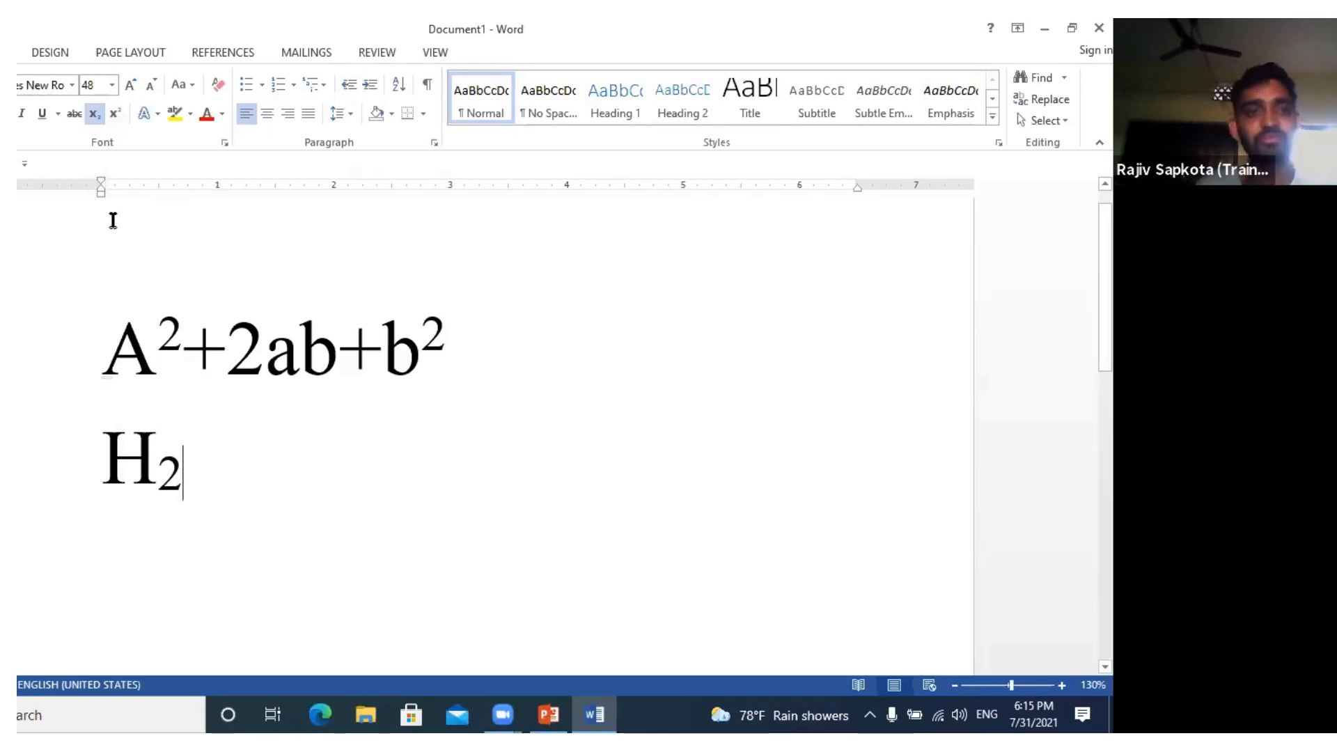
# - Finish the sulfuric acid formula with a normal-height capital "SO" and a subscript 4
pyautogui.click(95, 114)
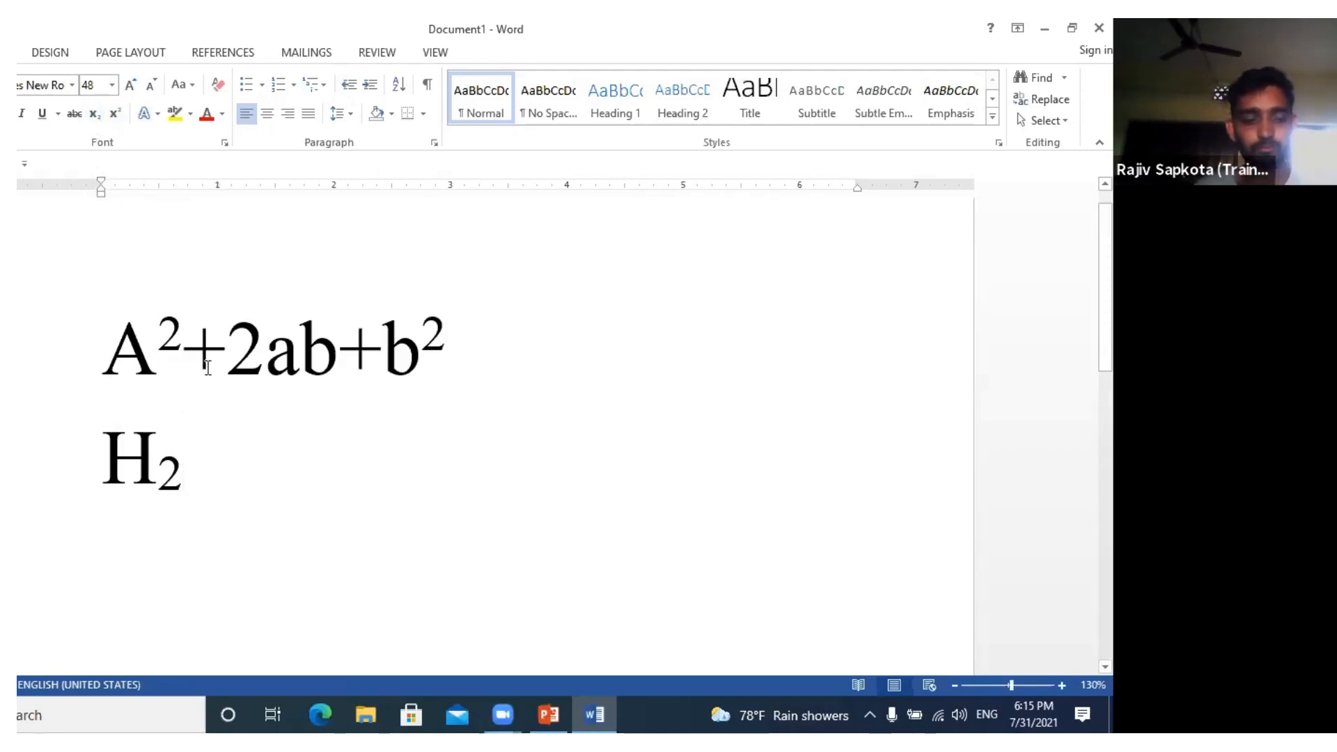
pyautogui.write('s')
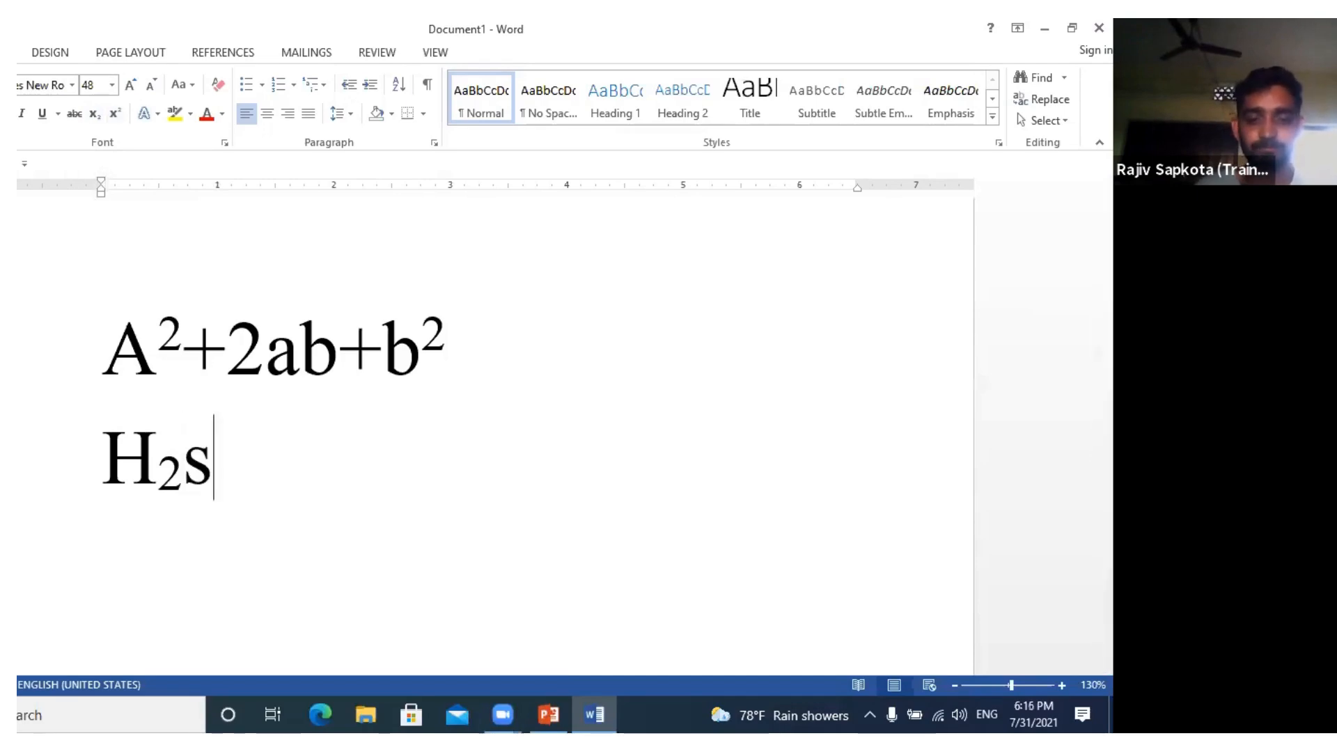
pyautogui.press('BackSpace')
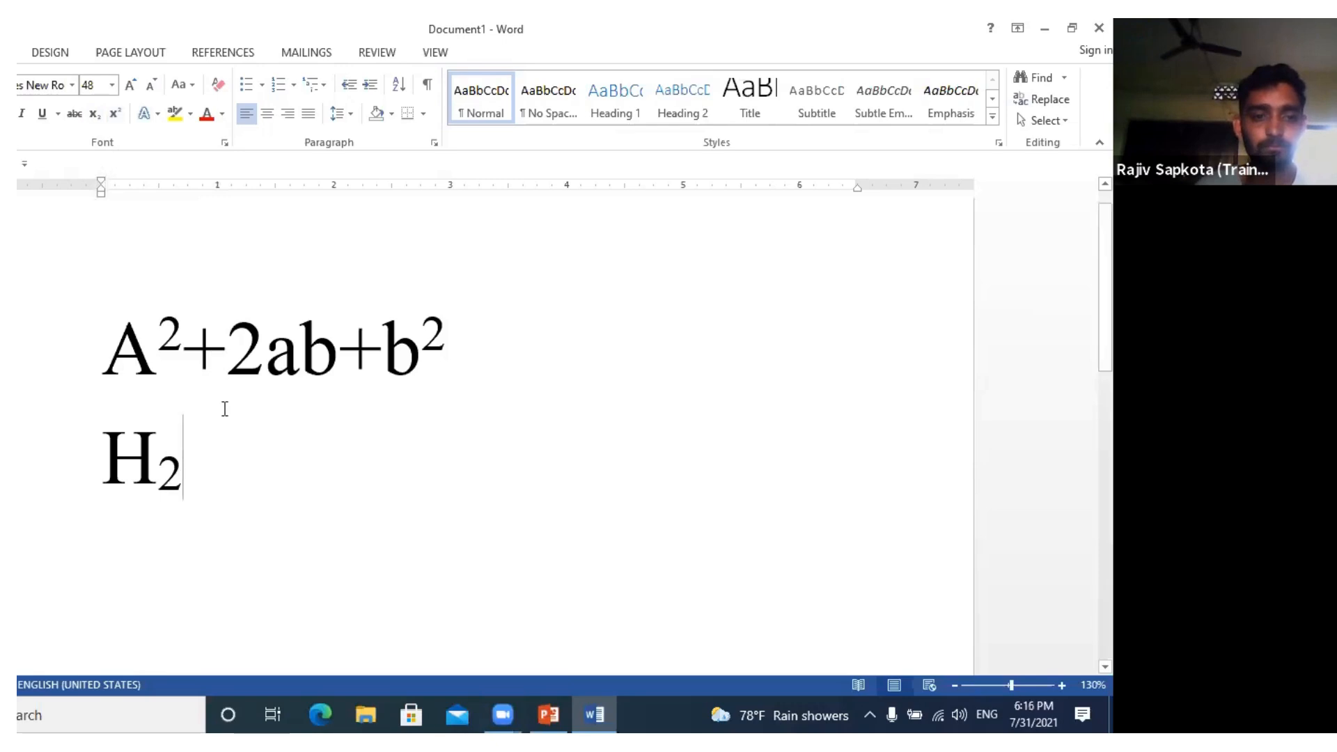
pyautogui.write('S')
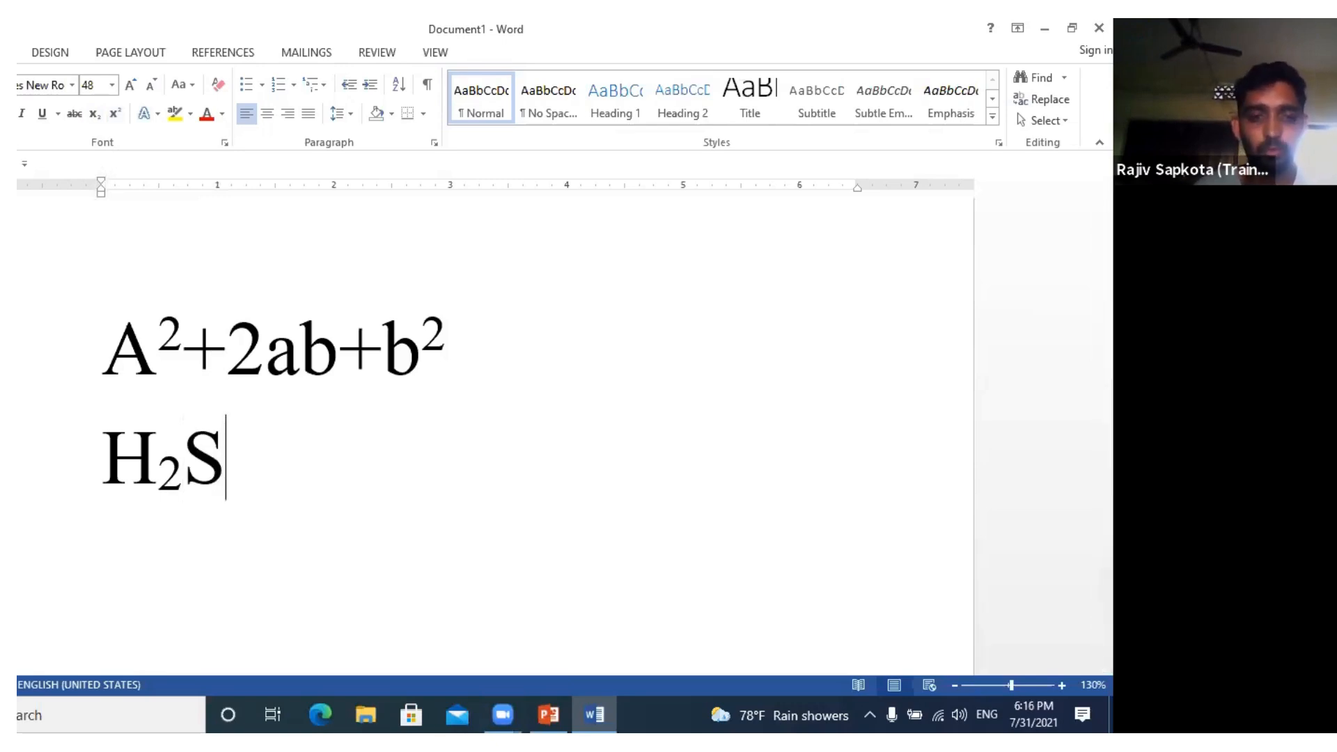
pyautogui.write('O')
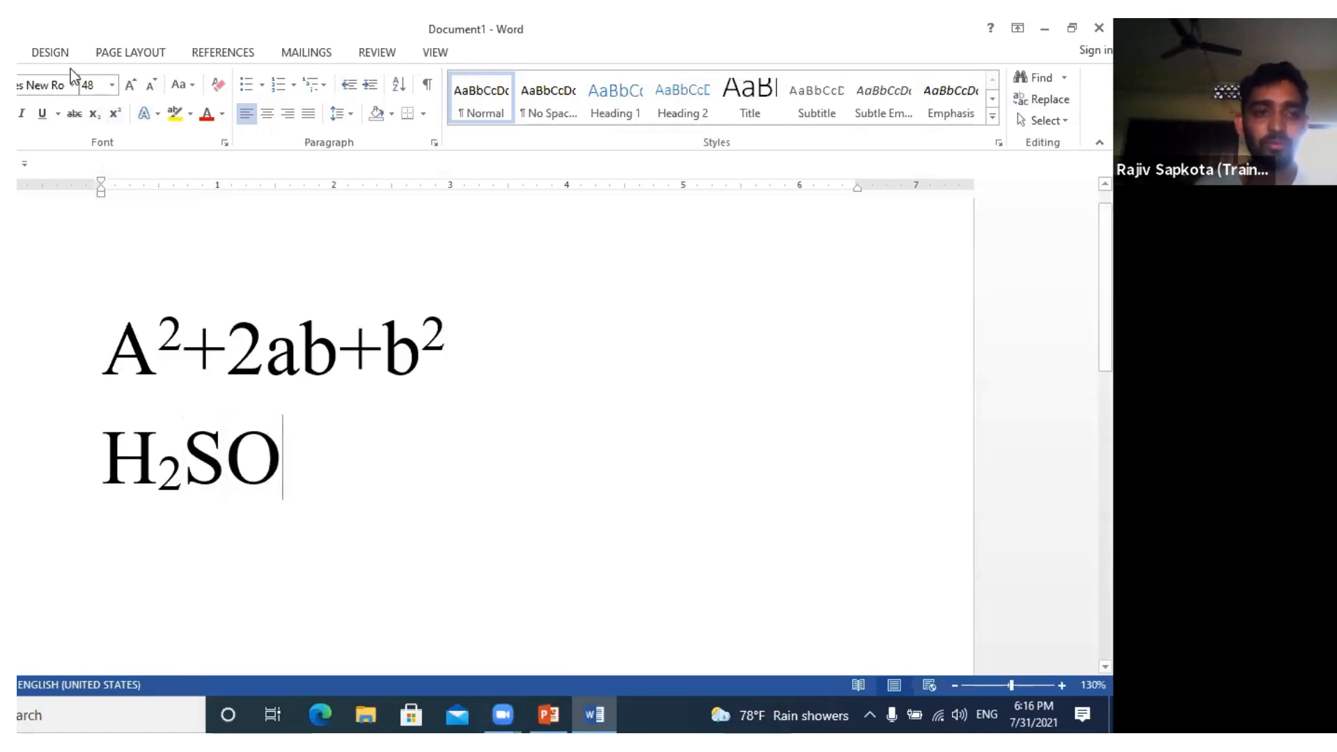
pyautogui.click(95, 113)
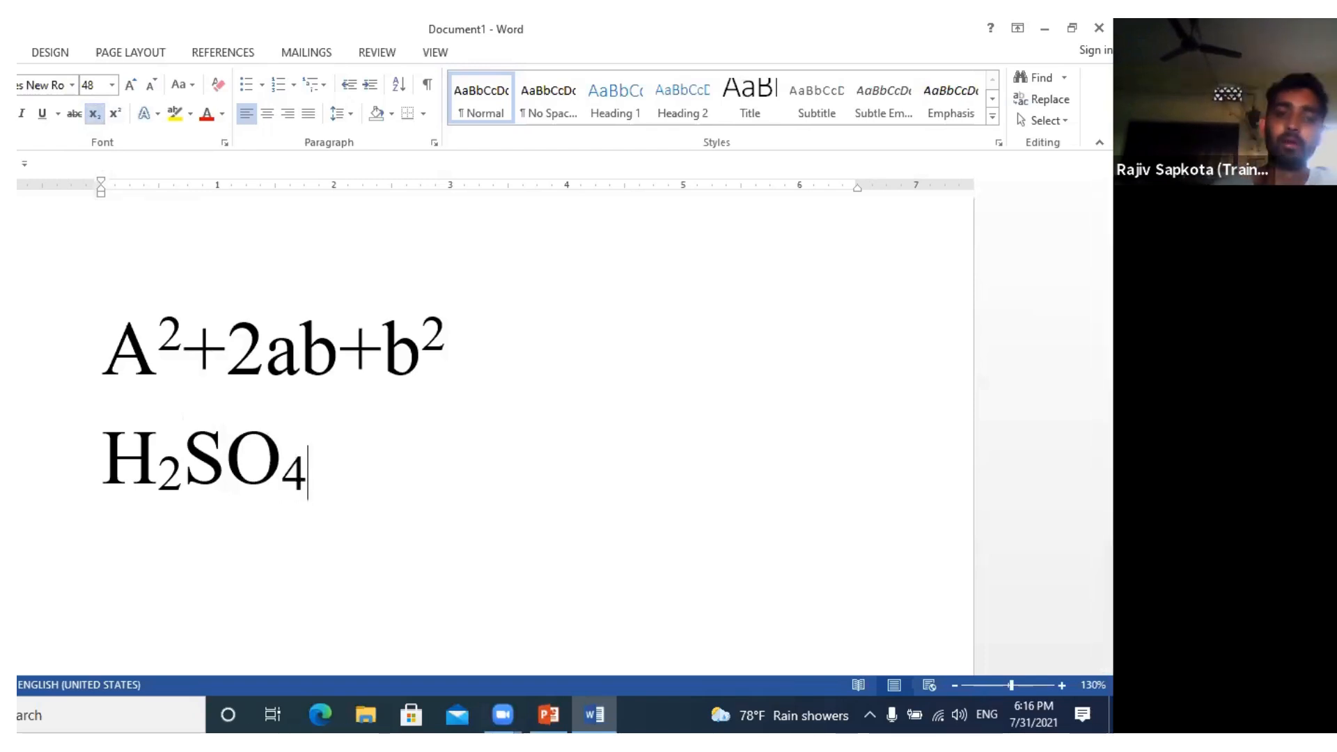
# - Start a third line and enter a capital H followed by a subscript 2
pyautogui.press('Return')
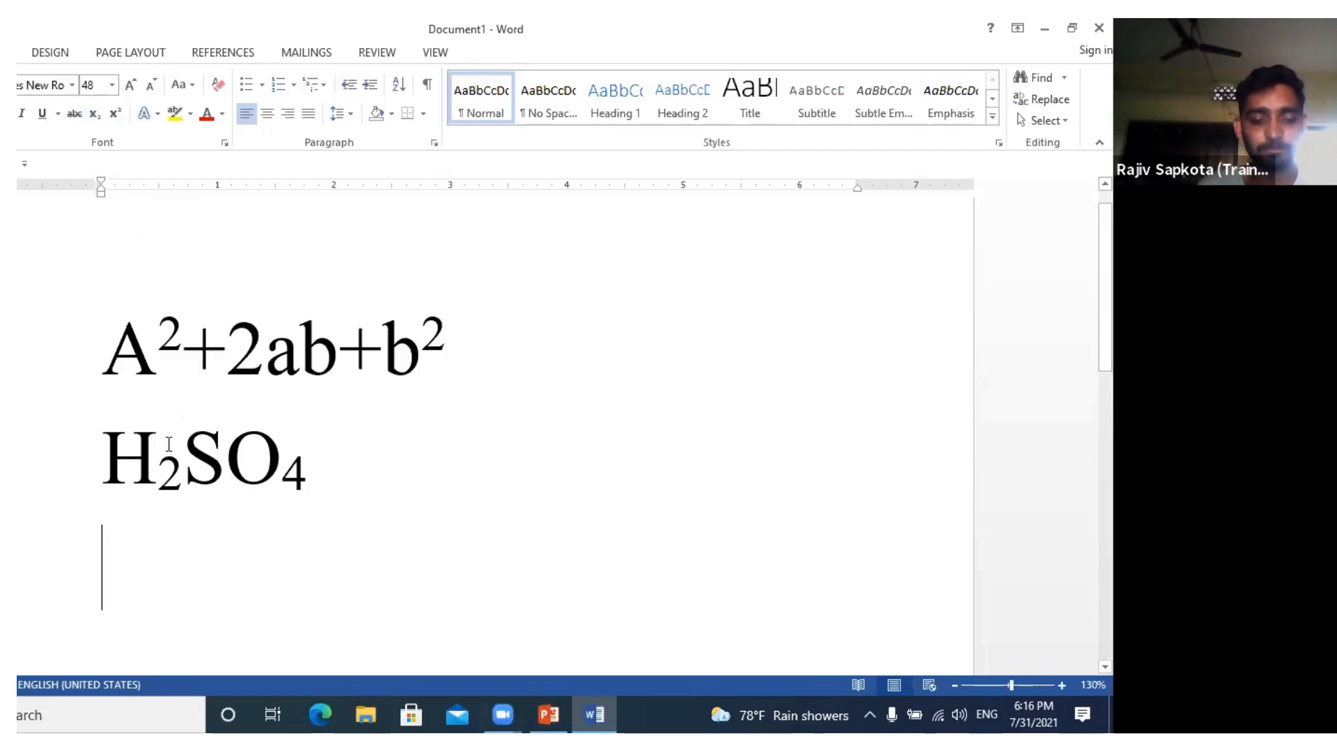
pyautogui.write('H')
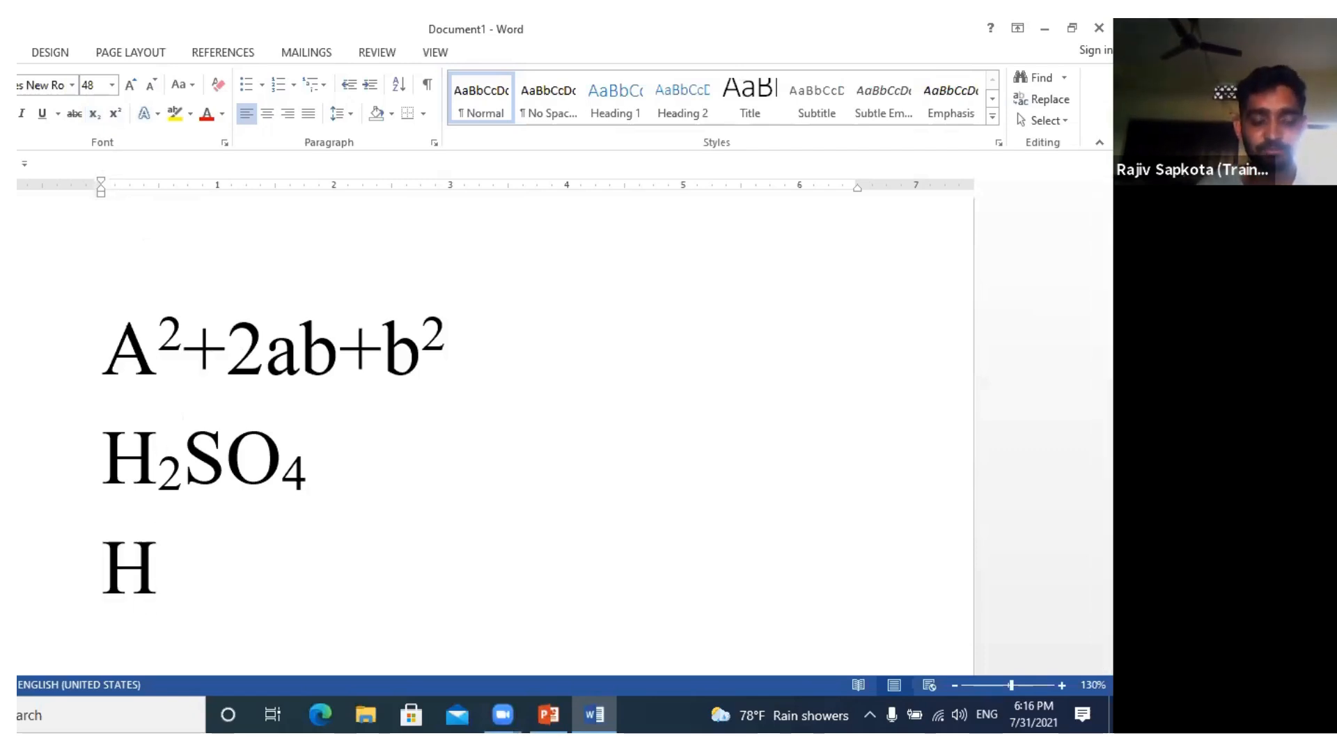
pyautogui.click(101, 124)
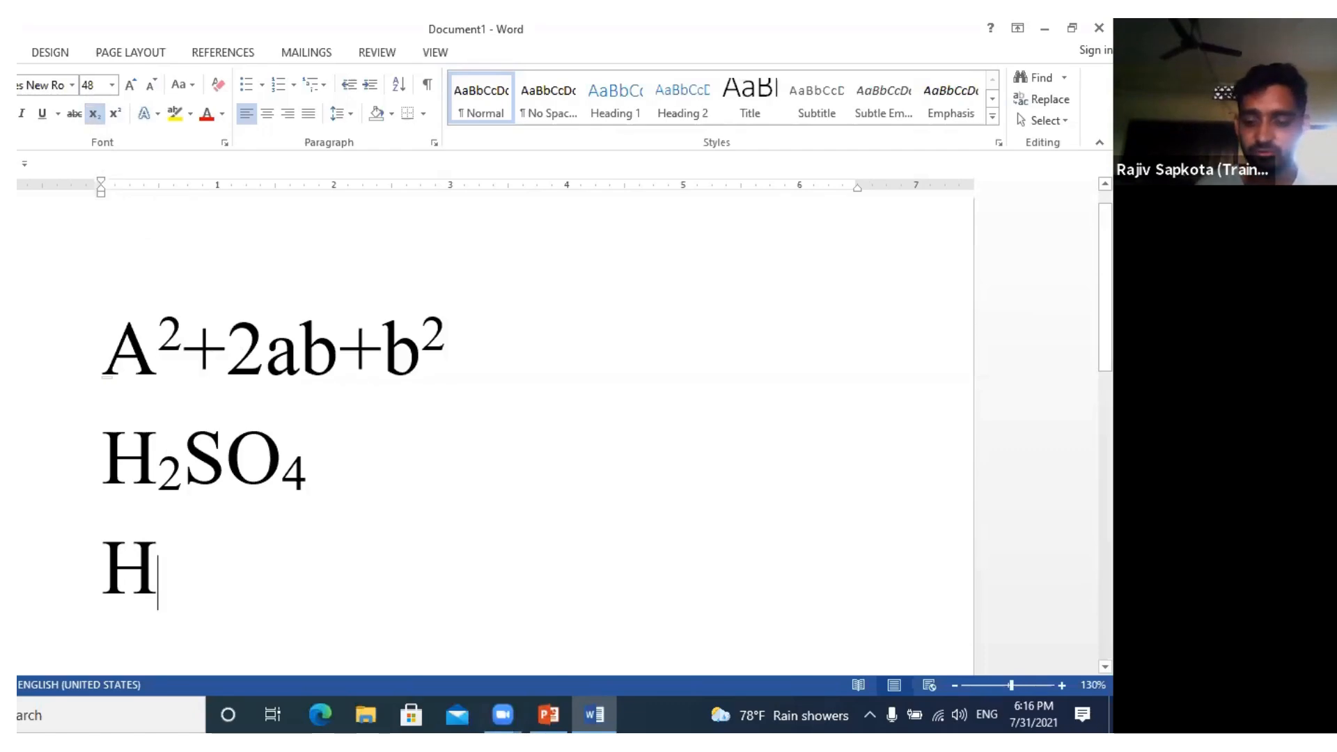
pyautogui.write('2')
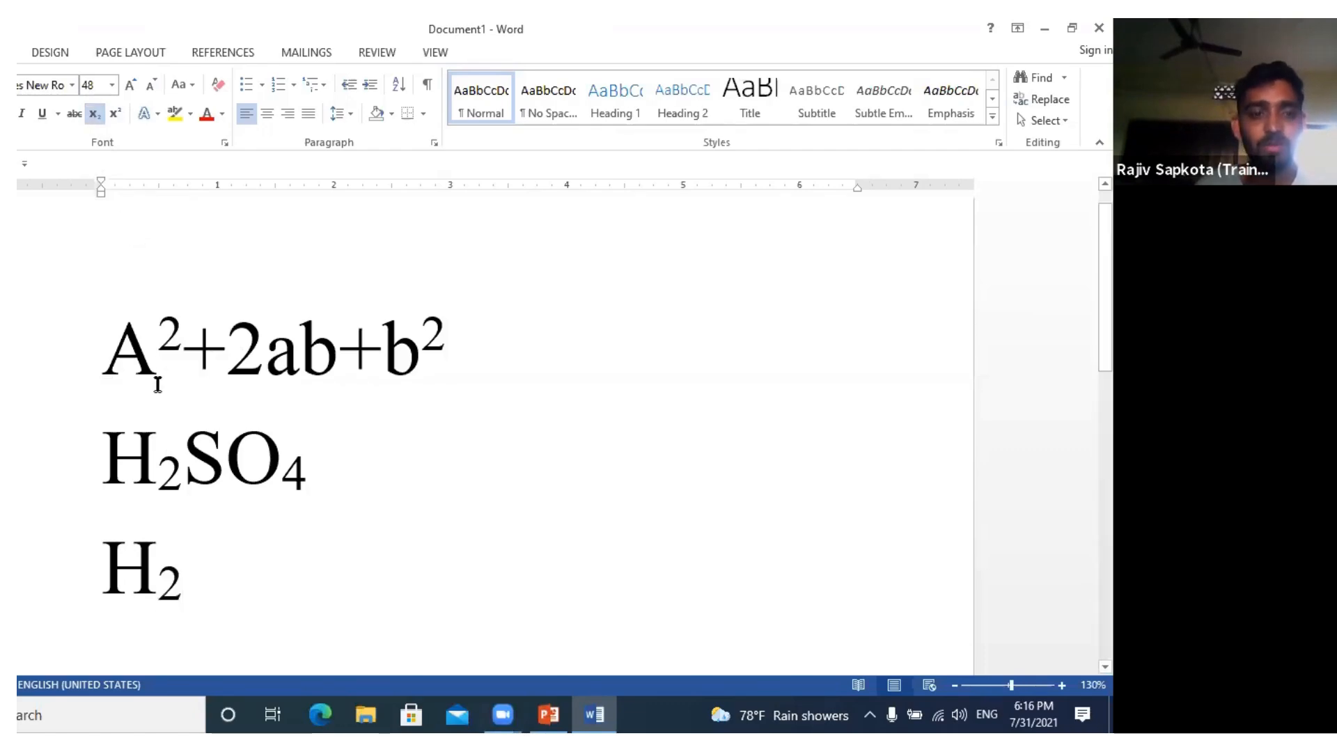
# - Turn subscript off after the 2 on the third line and complete the water formula with a normal-height capital "O"
pyautogui.write('o')
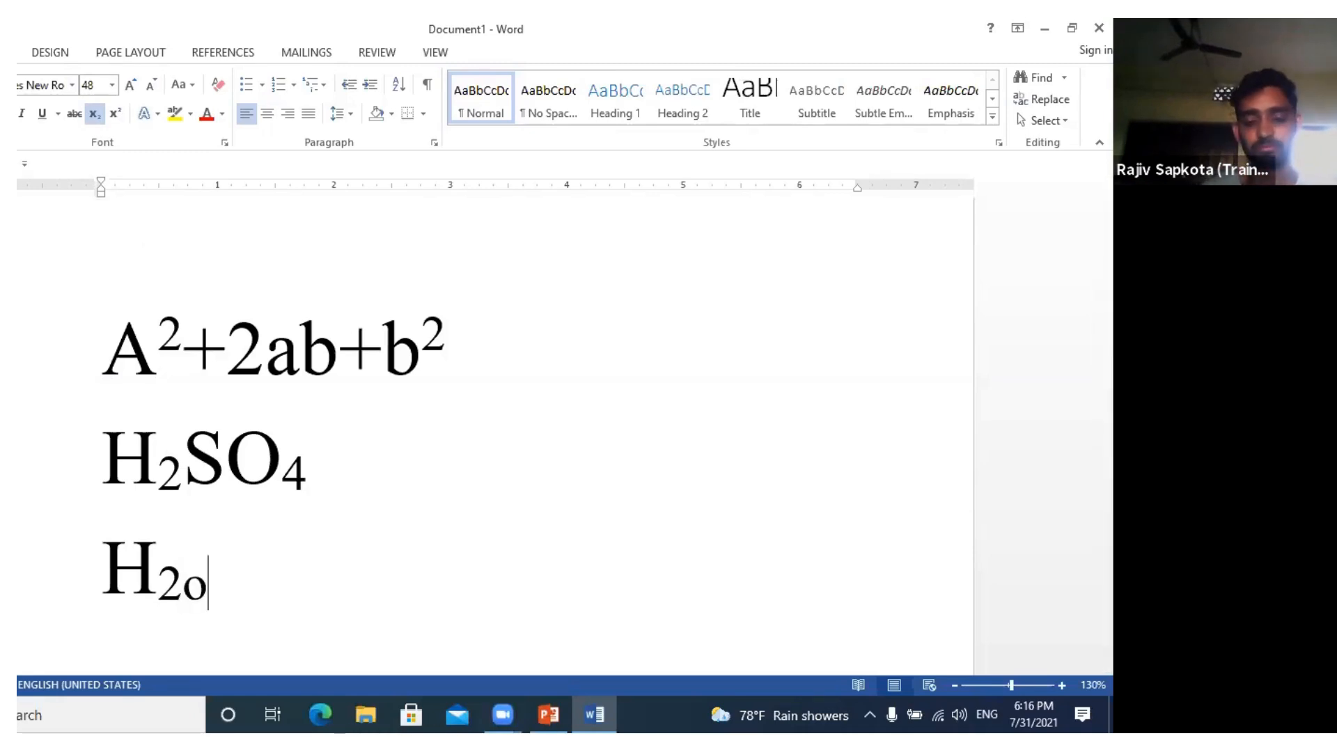
pyautogui.press('BackSpace')
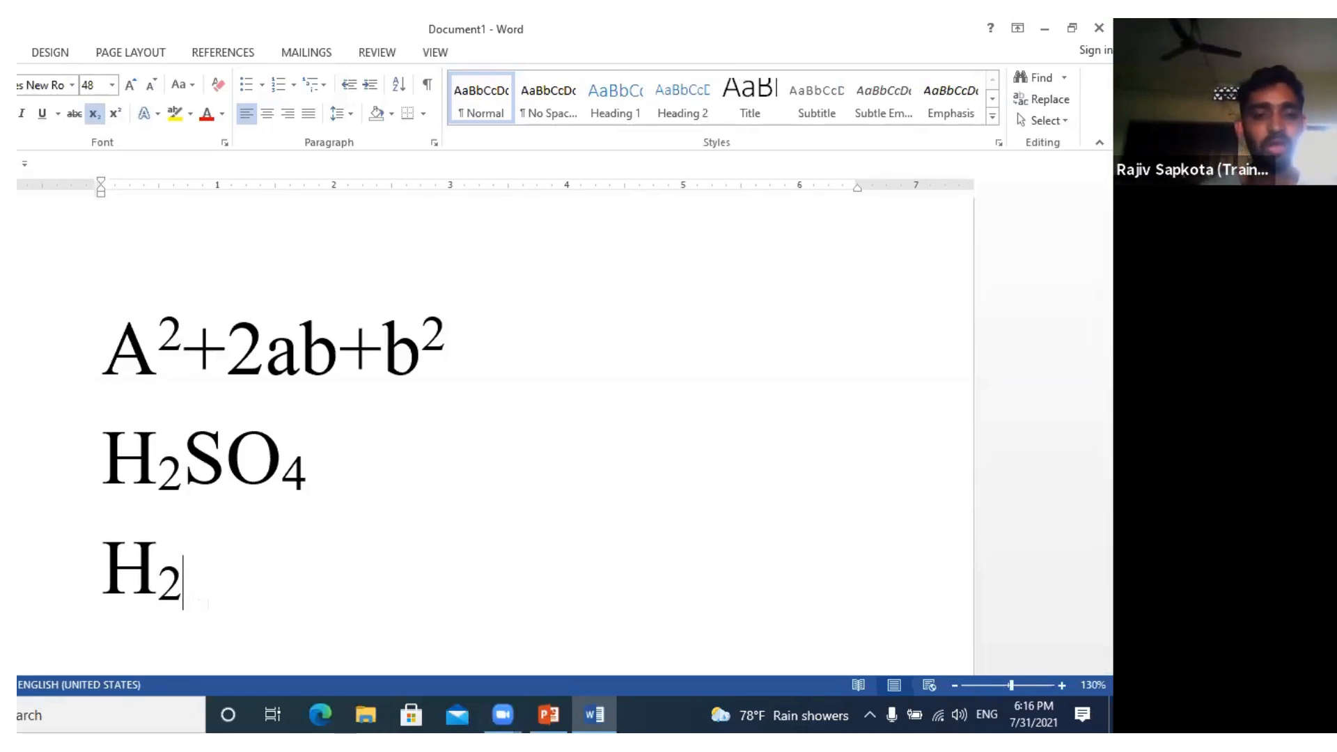
pyautogui.click(96, 116)
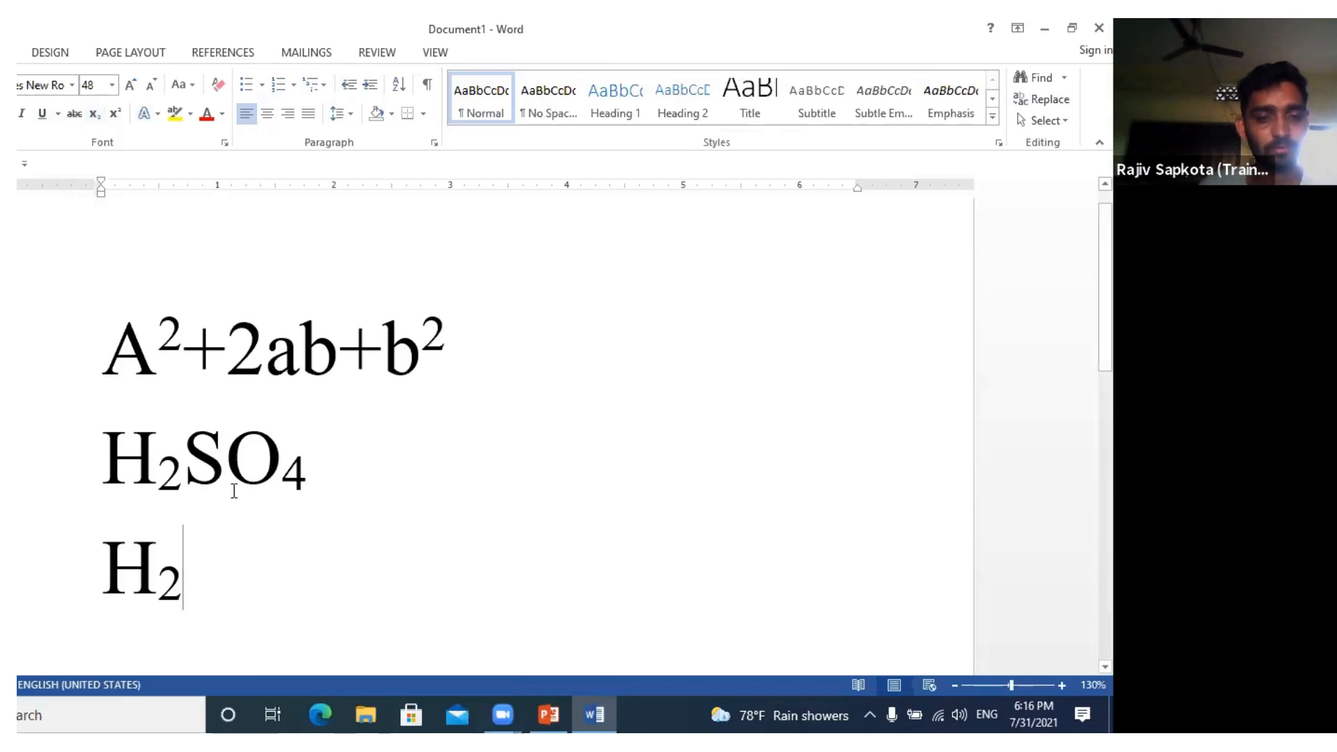
pyautogui.write('s')
pyautogui.press('BackSpace')
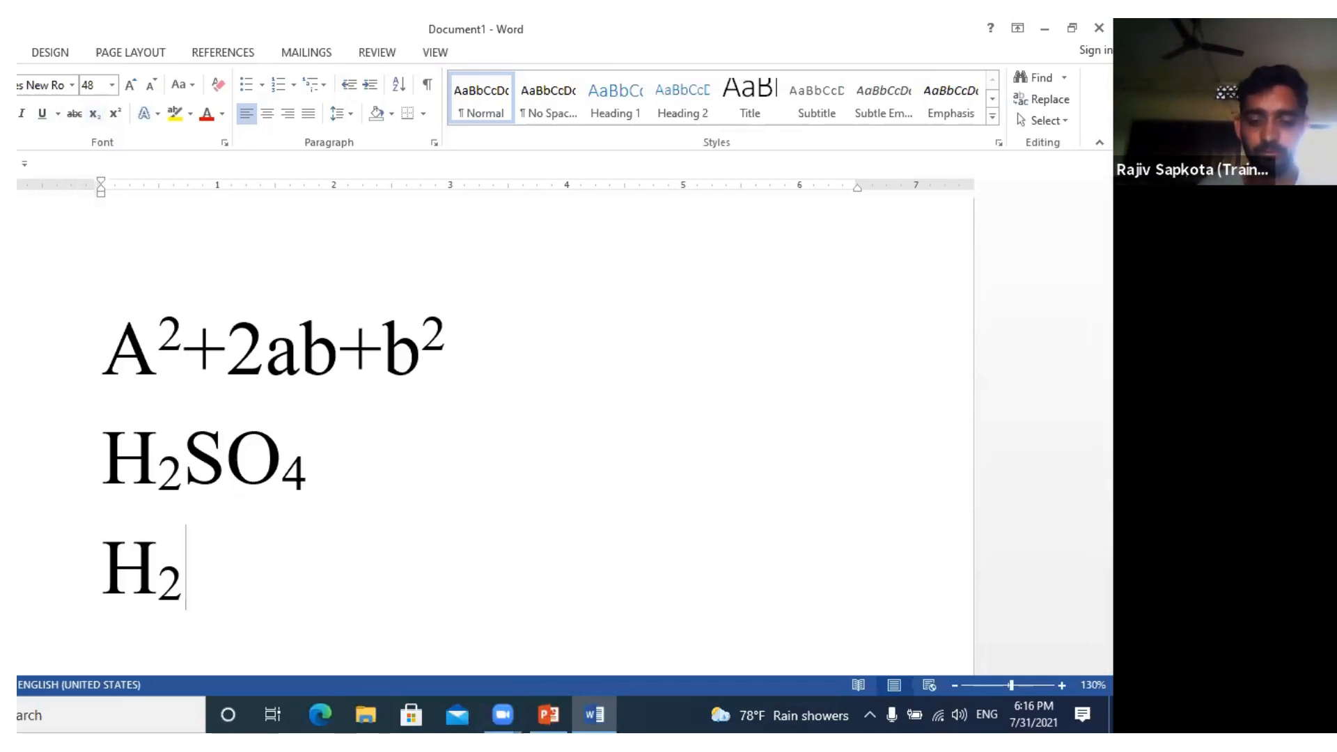
pyautogui.write('o')
pyautogui.press('BackSpace')
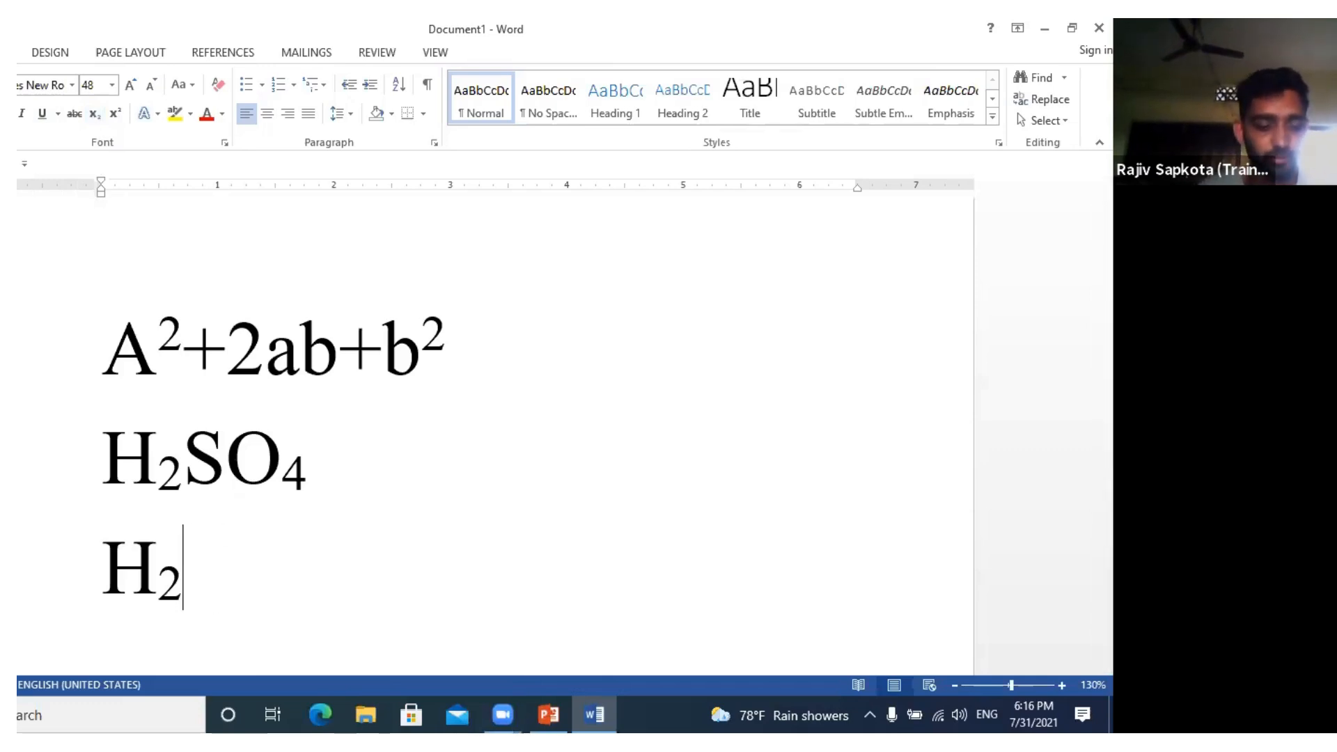
pyautogui.write('O')
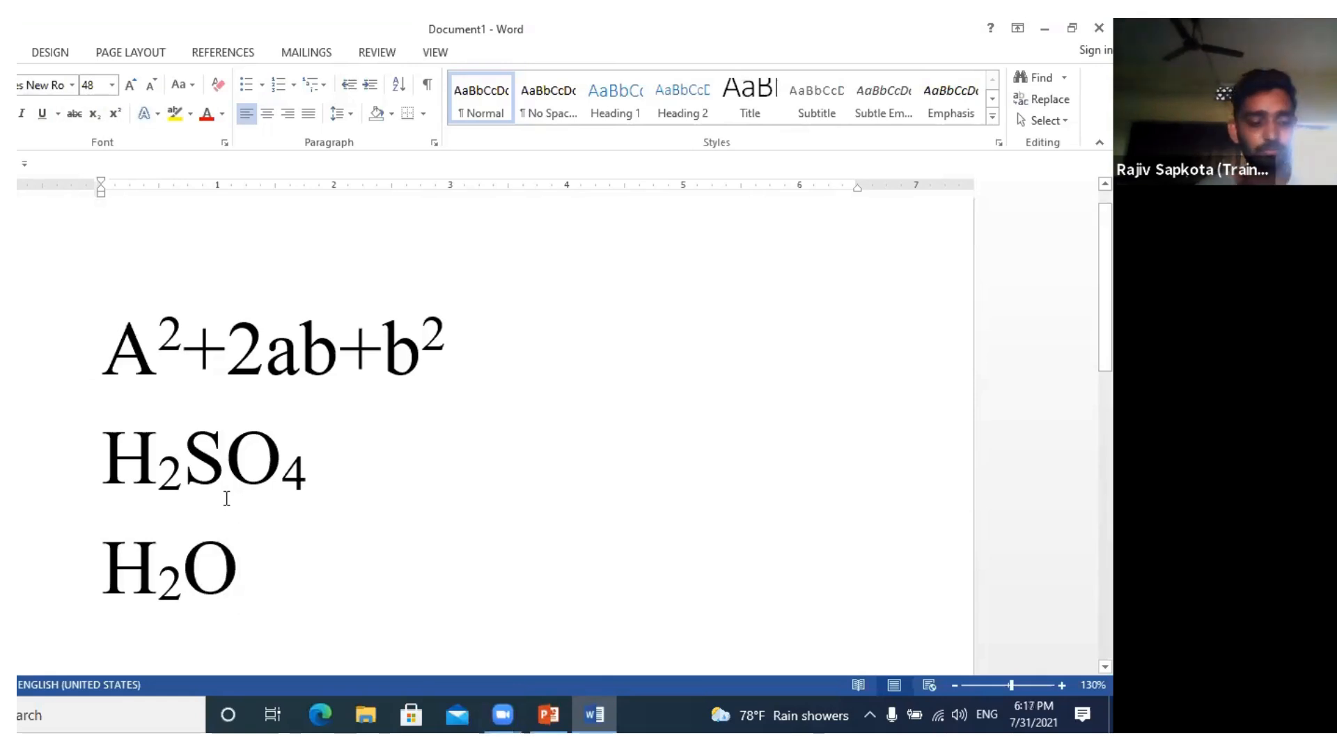
# - Delete the algebraic expression and both chemical formulas from the document
pyautogui.hotkey('ctrl', 'a')
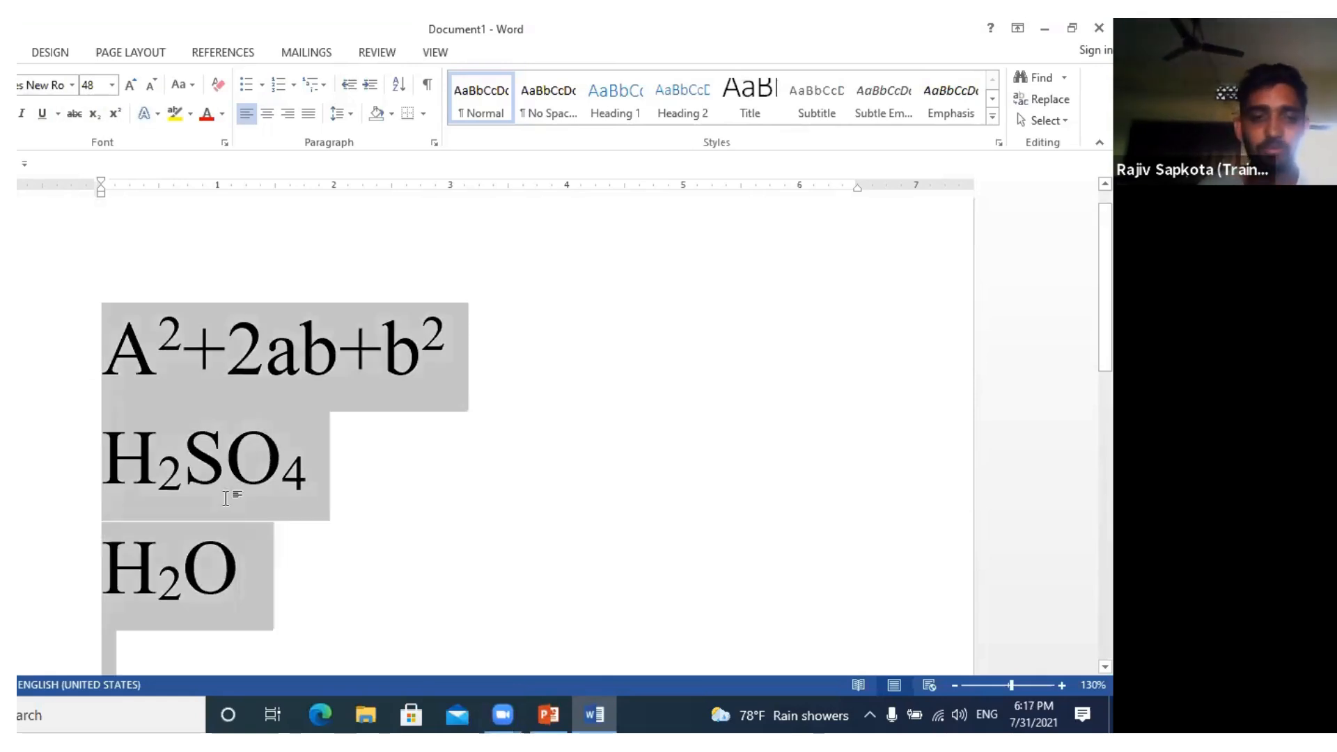
pyautogui.press('Delete')
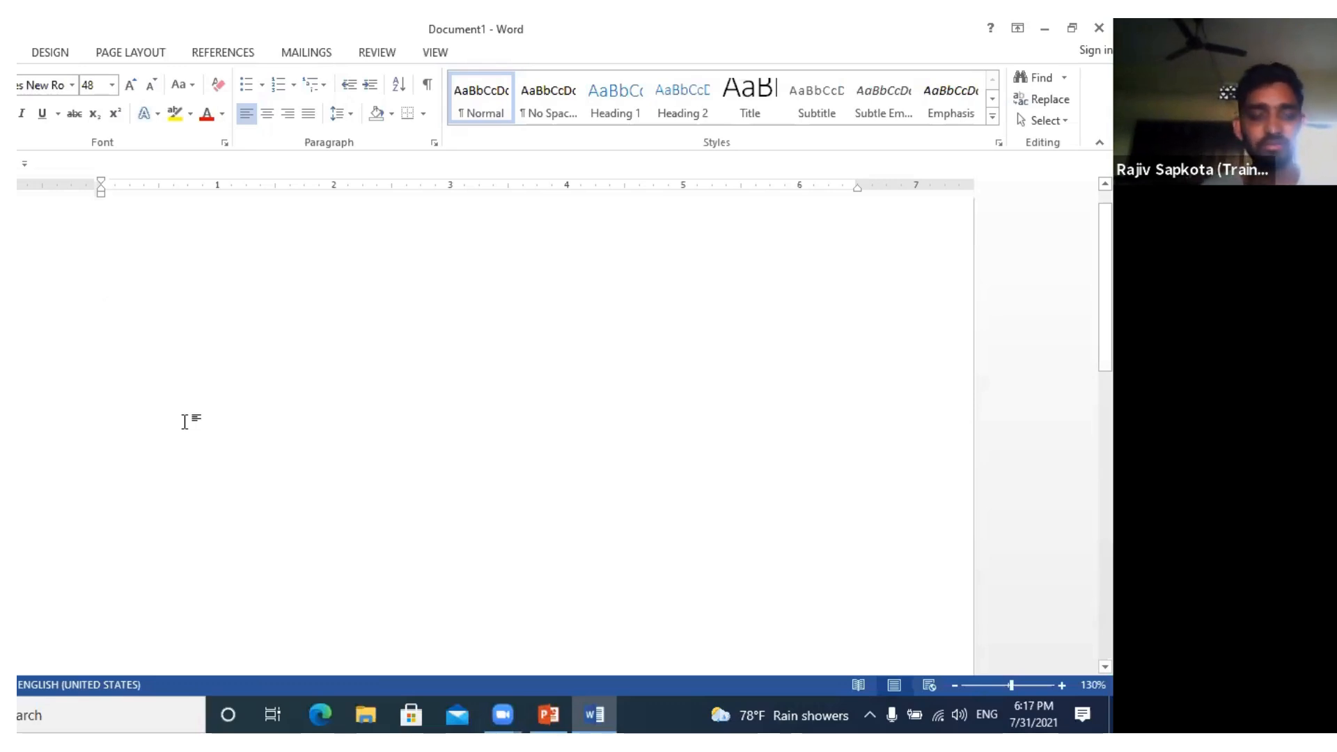
# - Enter a first name with only its initial capitalised, and erase the whole name again
pyautogui.write('R')
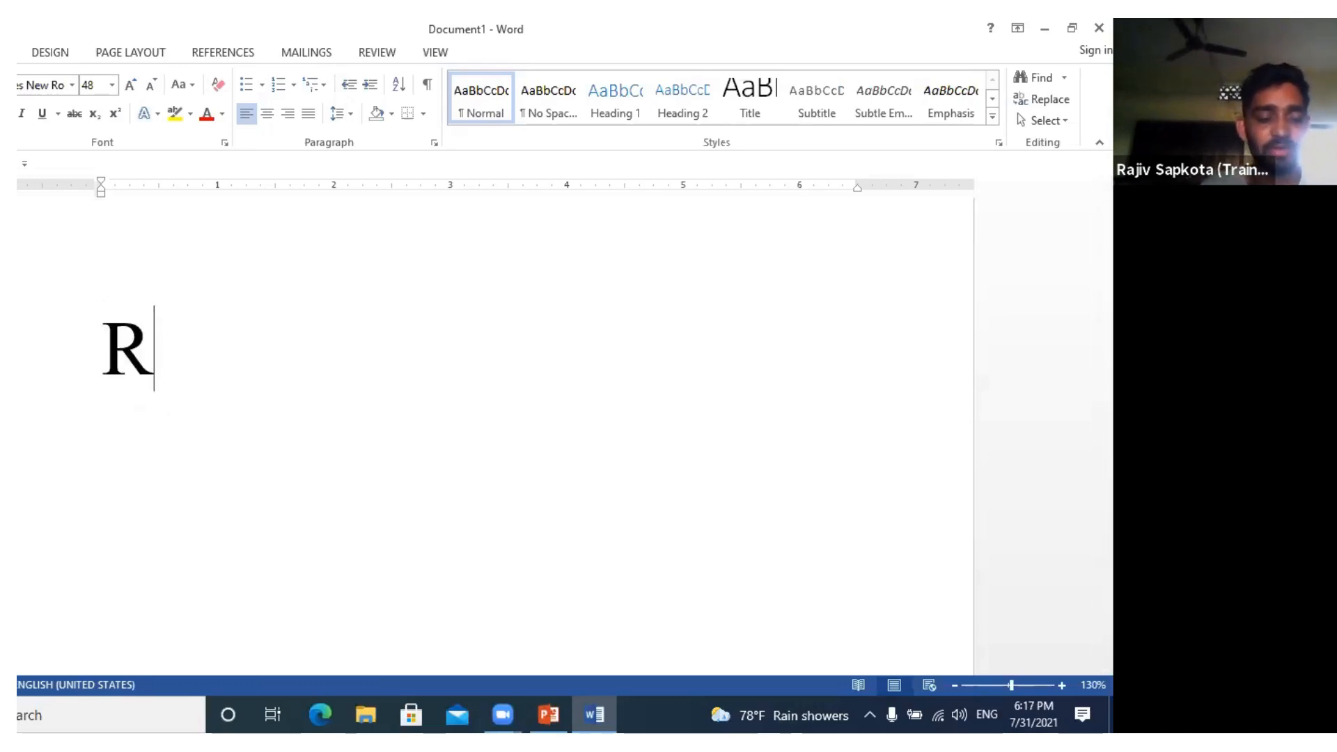
pyautogui.write('ajiv')
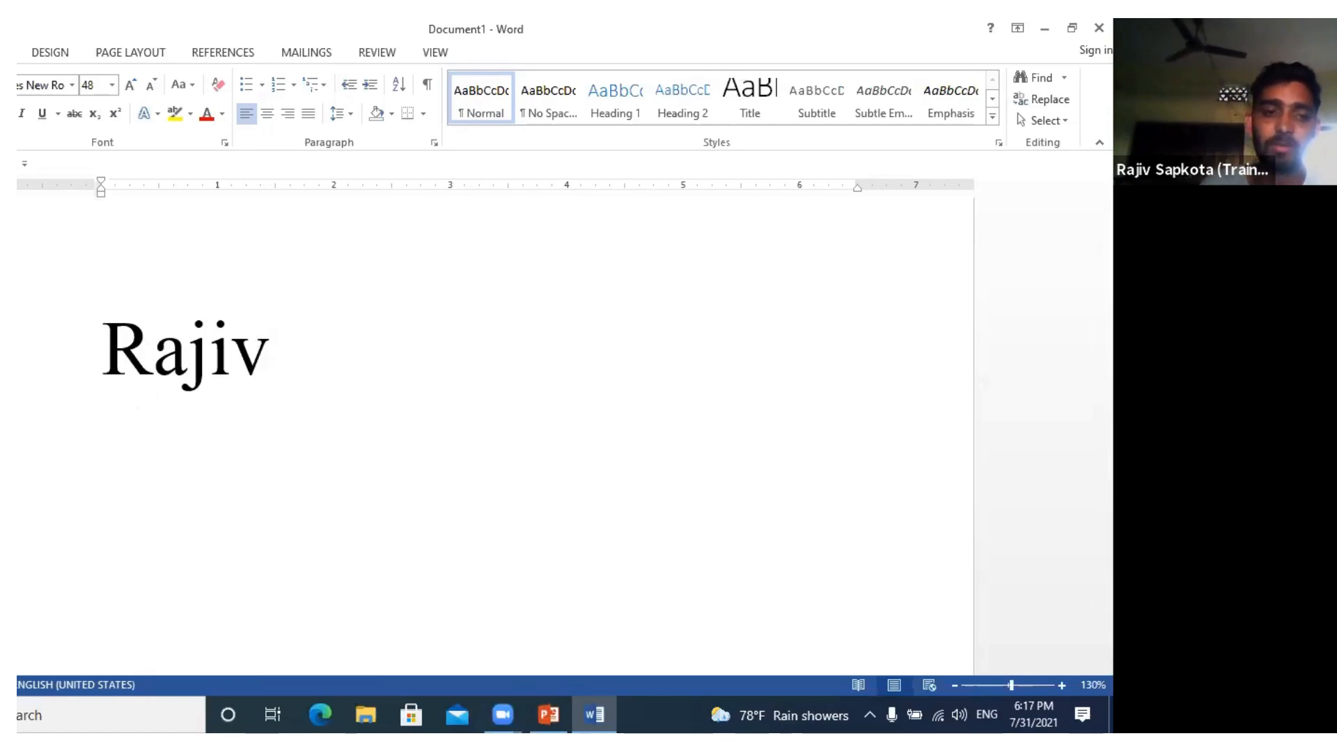
pyautogui.click(150, 362)
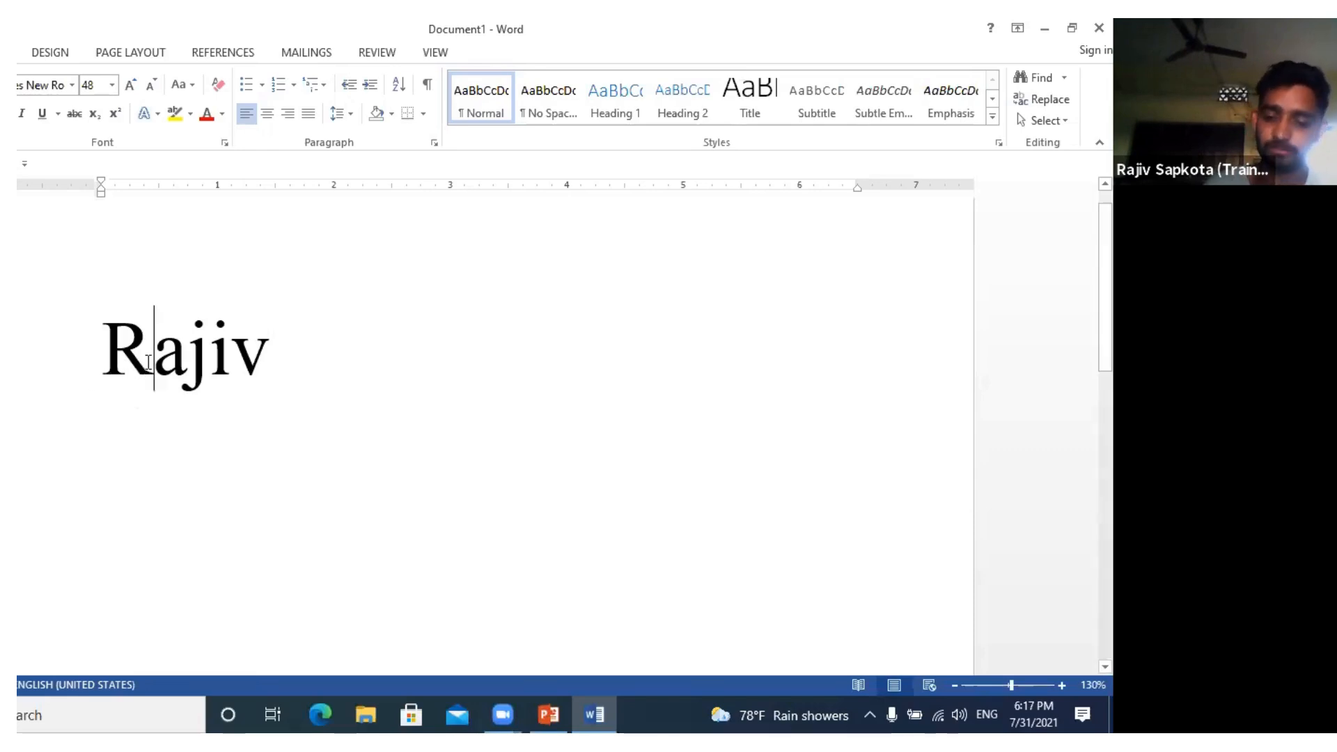
pyautogui.press('BackSpace')
pyautogui.click(211, 358)
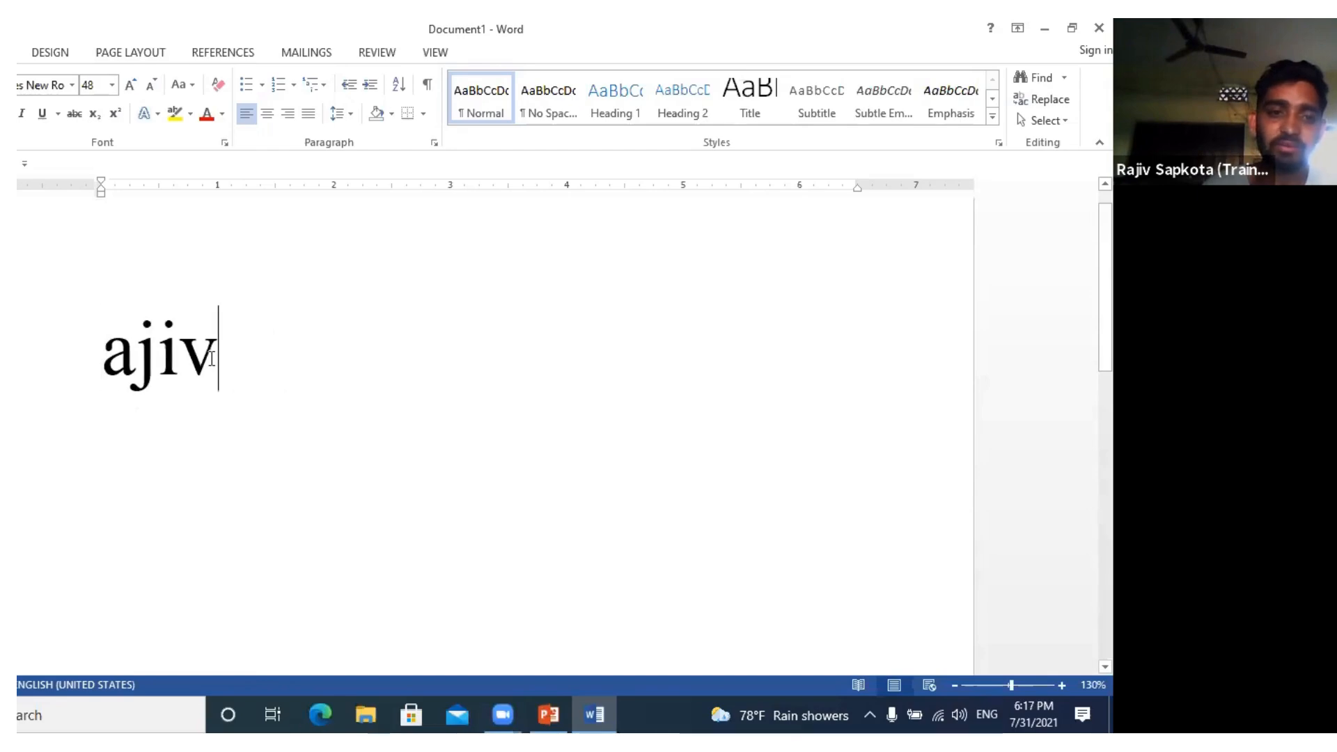
pyautogui.press('BackSpace')
pyautogui.press('BackSpace')
pyautogui.press('BackSpace')
pyautogui.press('BackSpace')
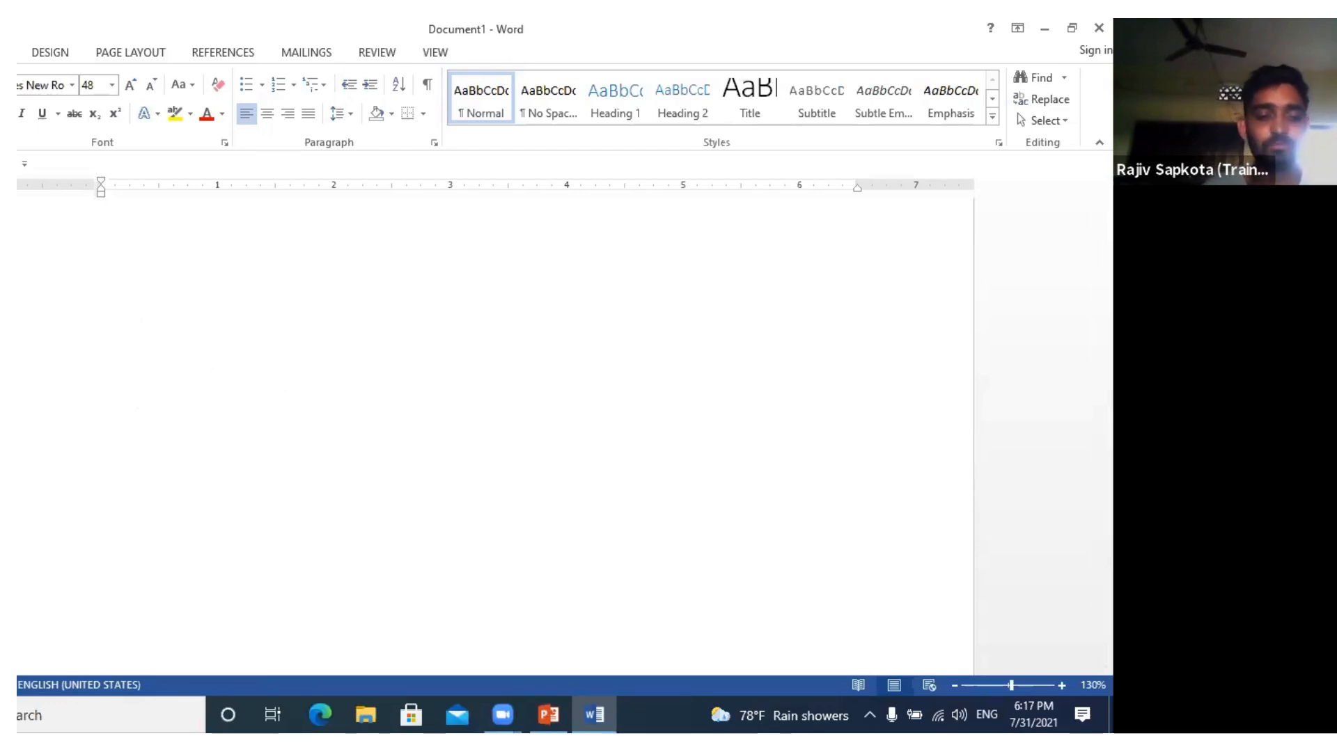
# - Enter the first name entirely in capital letters, and erase it again
pyautogui.write('RAJ')
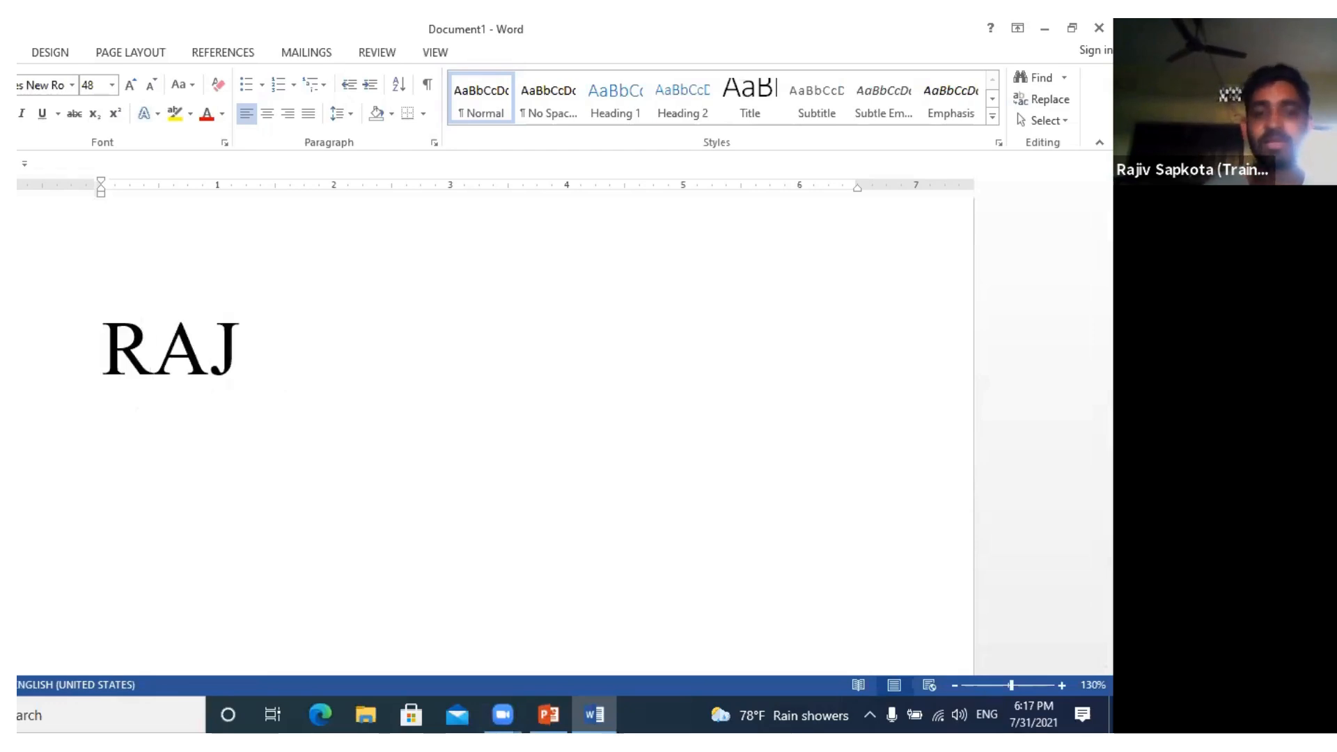
pyautogui.write('IV')
pyautogui.press('BackSpace')
pyautogui.press('BackSpace')
pyautogui.press('BackSpace')
pyautogui.press('BackSpace')
pyautogui.press('BackSpace')
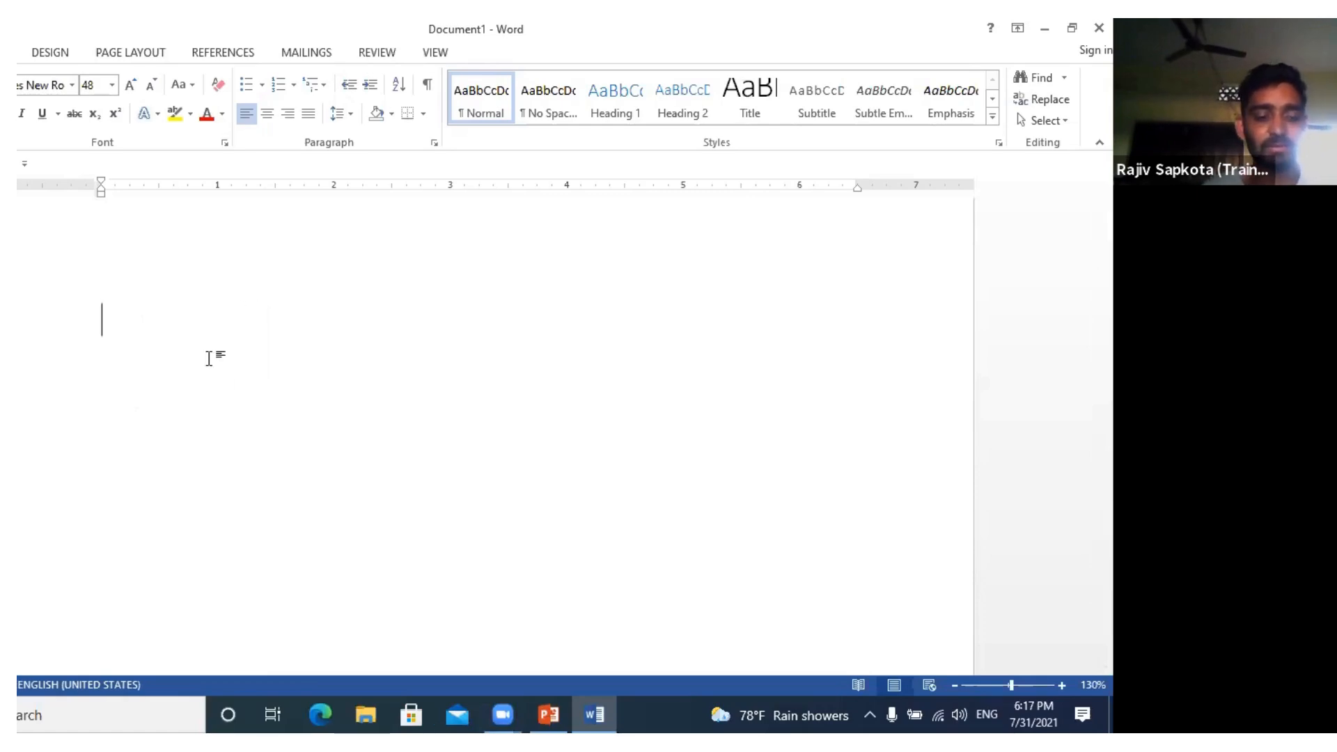
# - Enter the first name once more with a capital initial and lowercase remainder, and erase it completely
pyautogui.write('R')
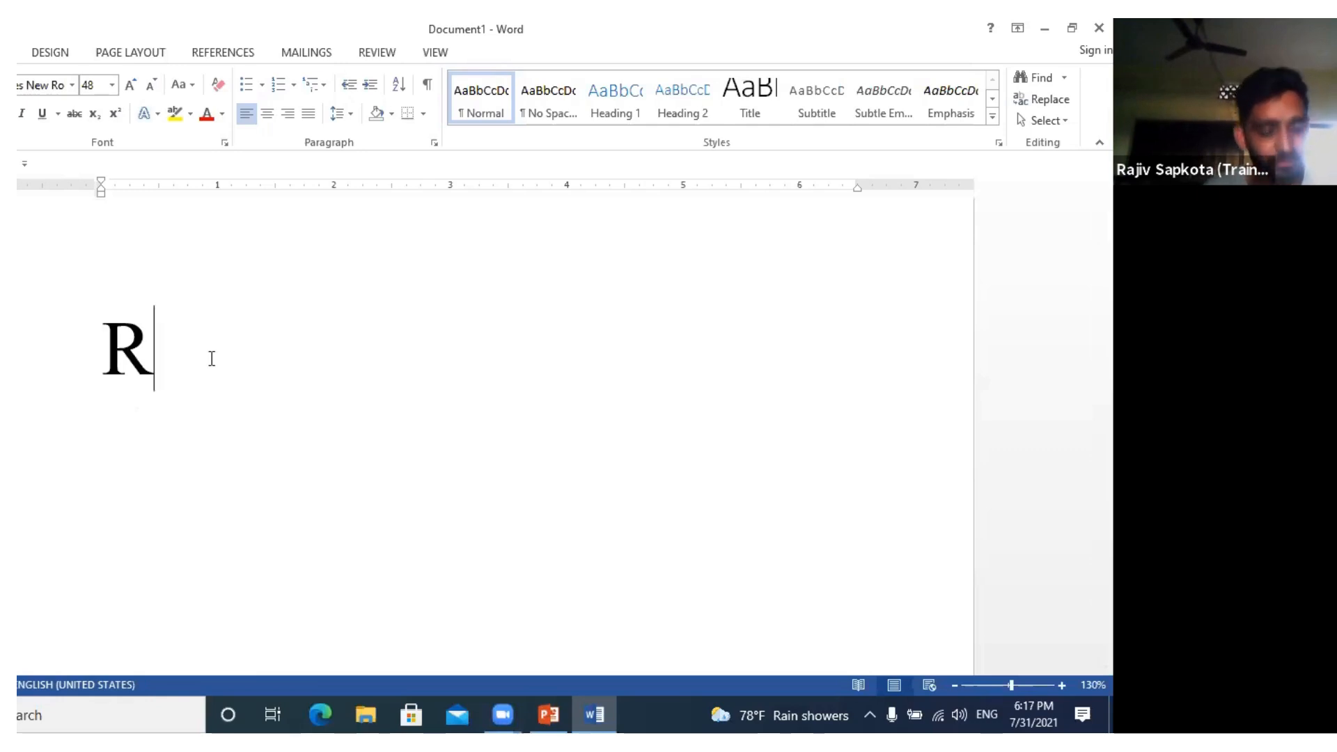
pyautogui.write('ajiv')
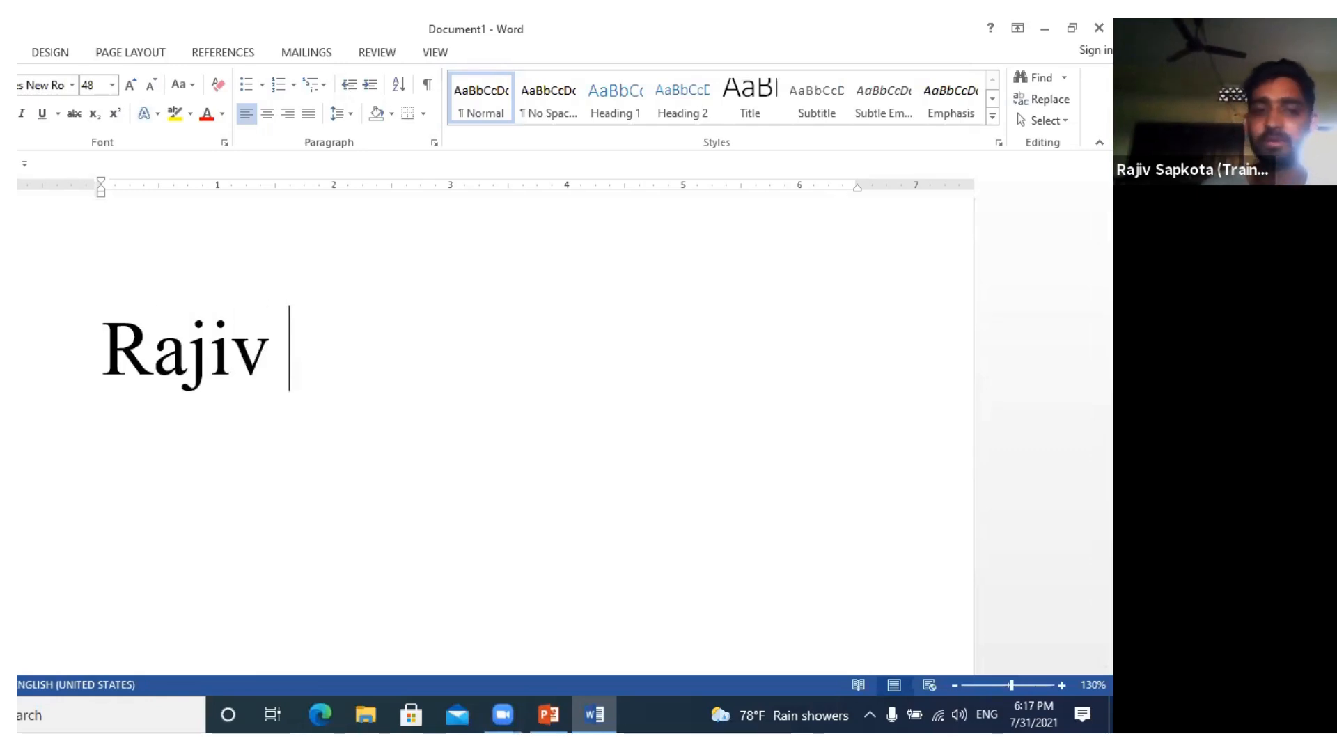
pyautogui.press('BackSpace')
pyautogui.press('BackSpace')
pyautogui.press('BackSpace')
pyautogui.press('BackSpace')
pyautogui.press('BackSpace')
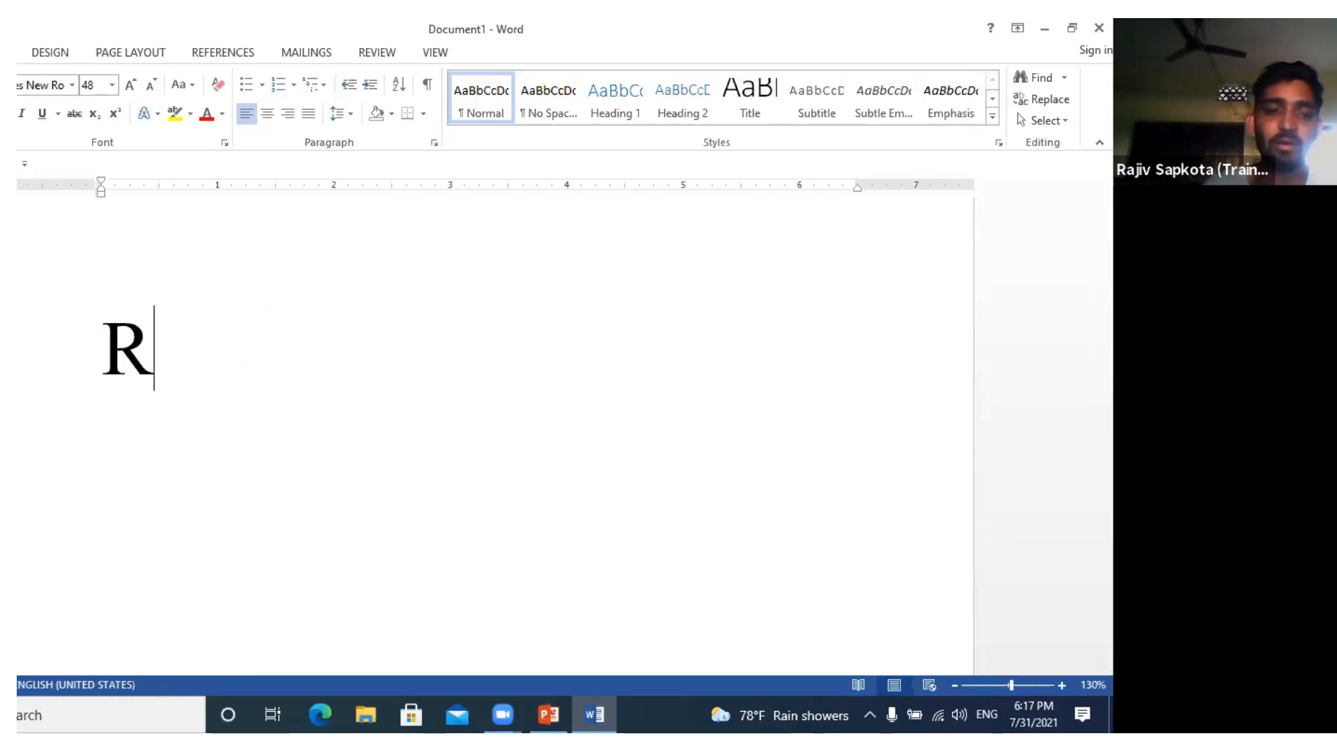
pyautogui.press('BackSpace')
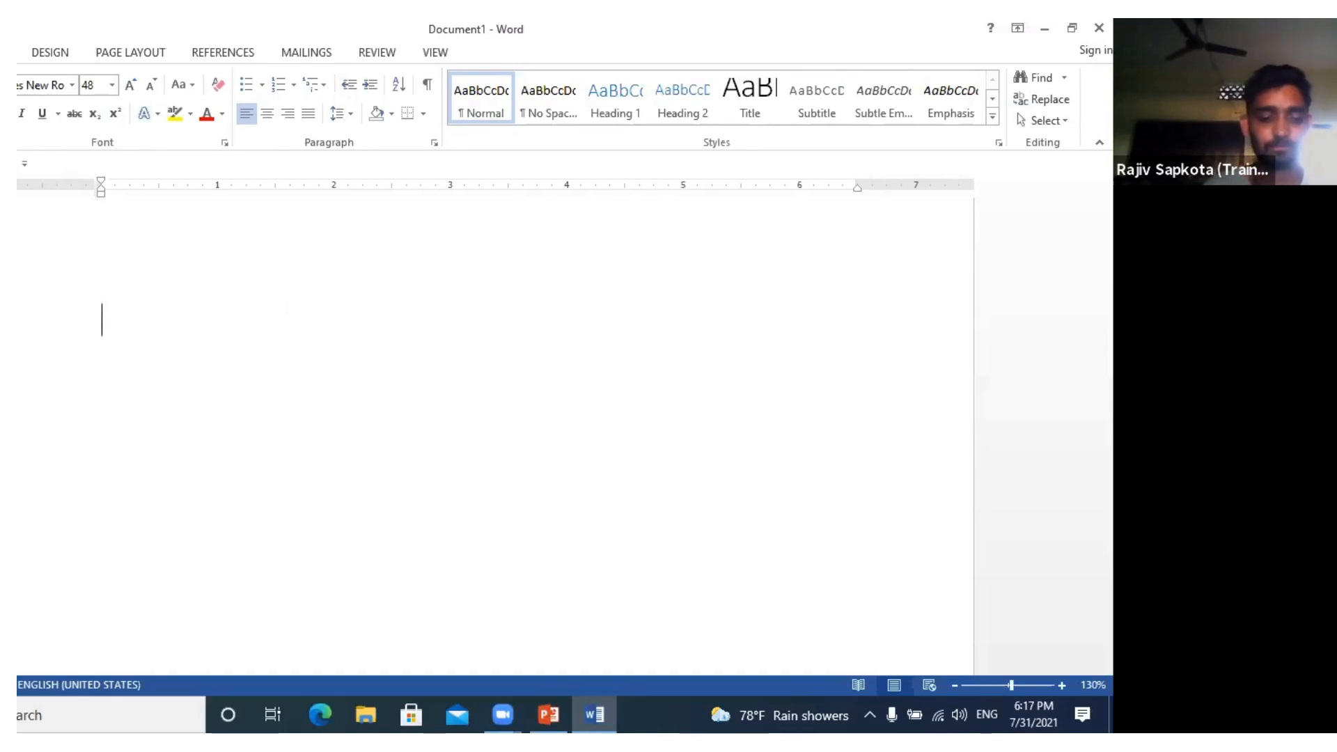
# - Enter the first name again, replacing its capital second letter with a lowercase one, and delete the whole word
pyautogui.write('RA')
pyautogui.press('BackSpace')
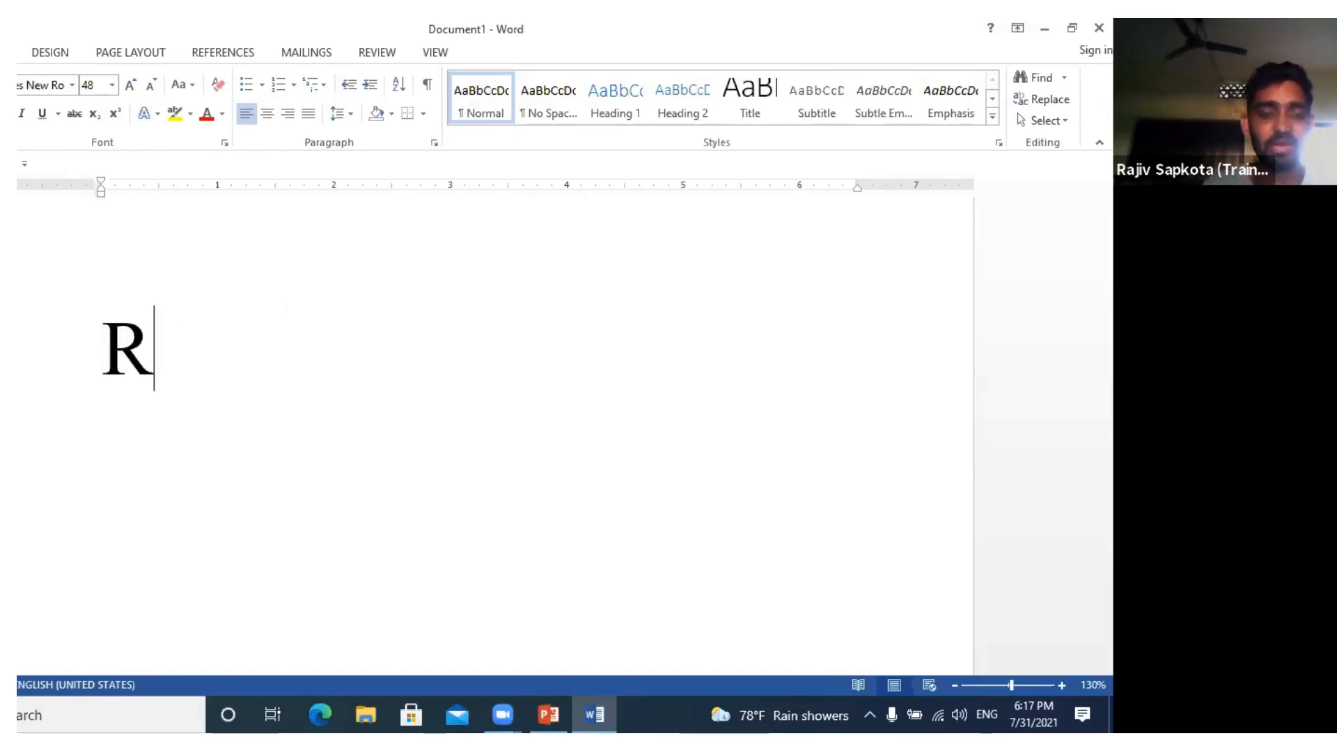
pyautogui.write('a')
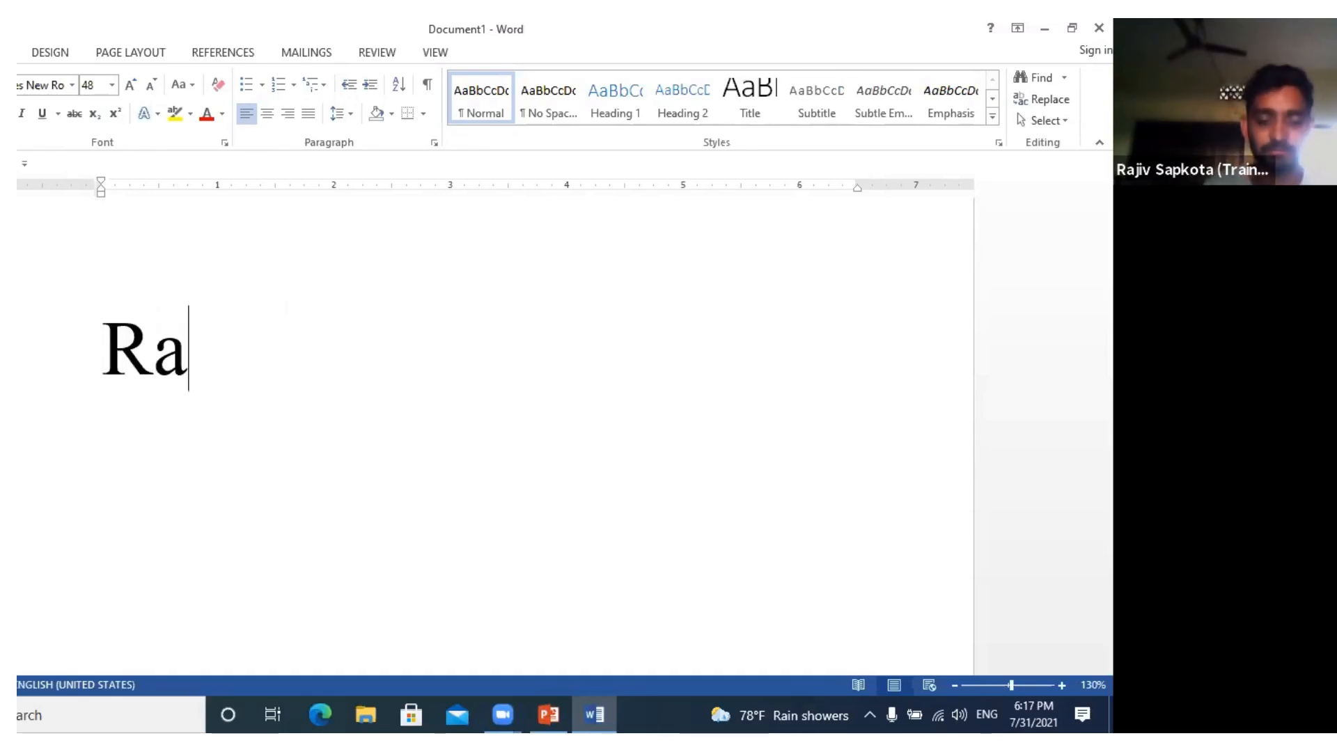
pyautogui.write('jiv')
pyautogui.press('BackSpace')
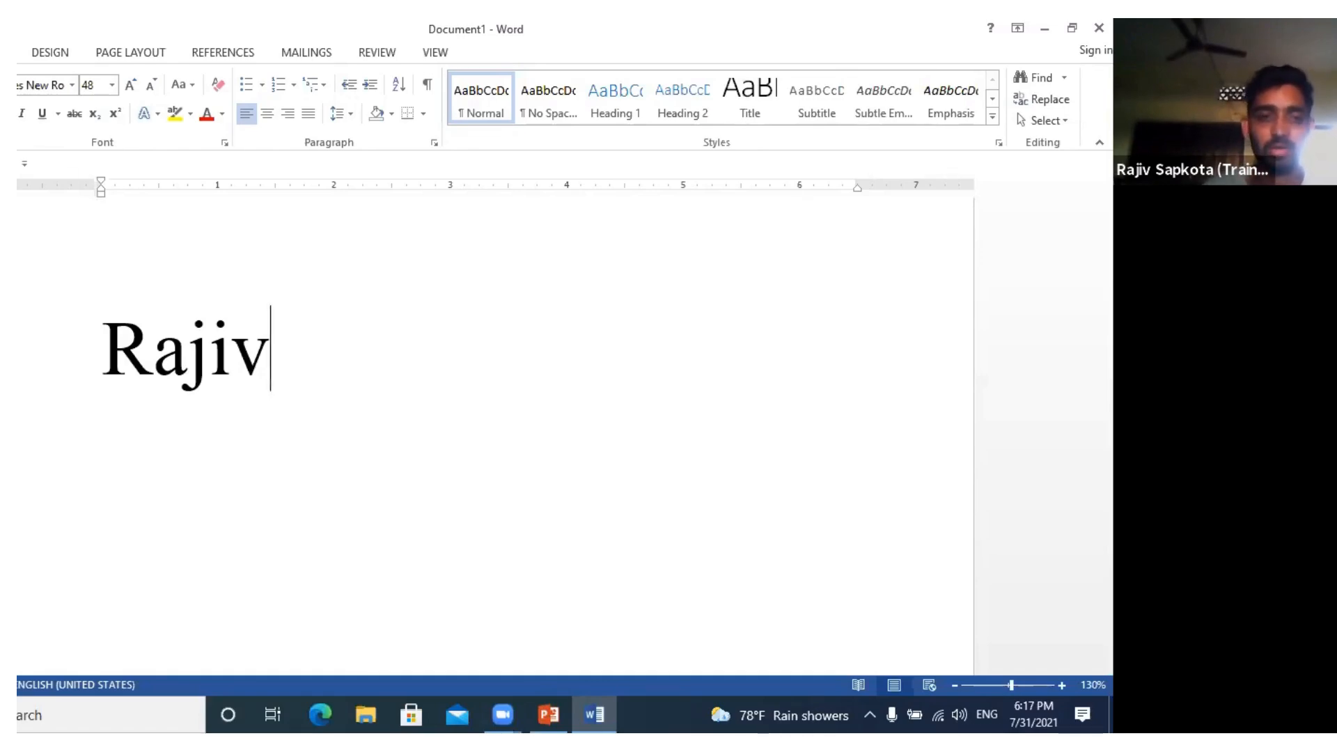
pyautogui.hotkey('ctrl', 'BackSpace')
# - Enter the sample text "Shift kun key Z A" on the blank page
pyautogui.write('Sh')
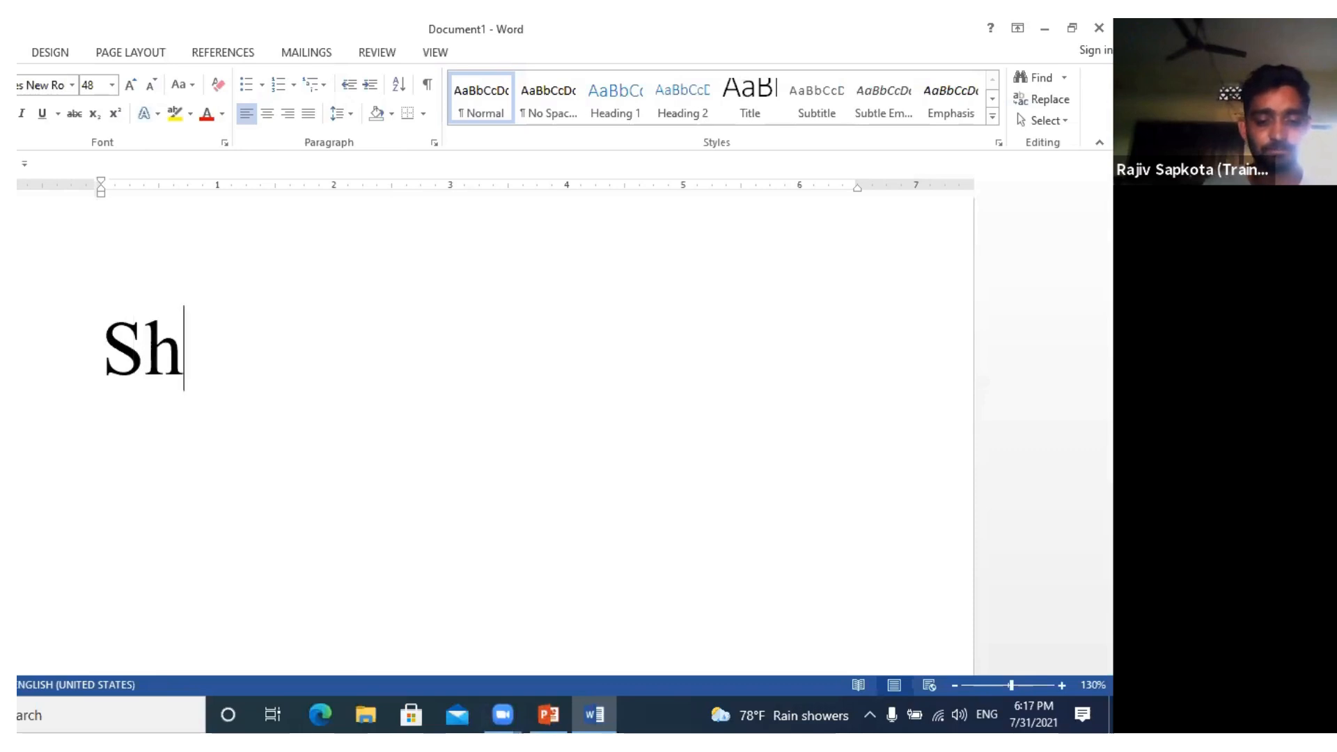
pyautogui.write('ift ')
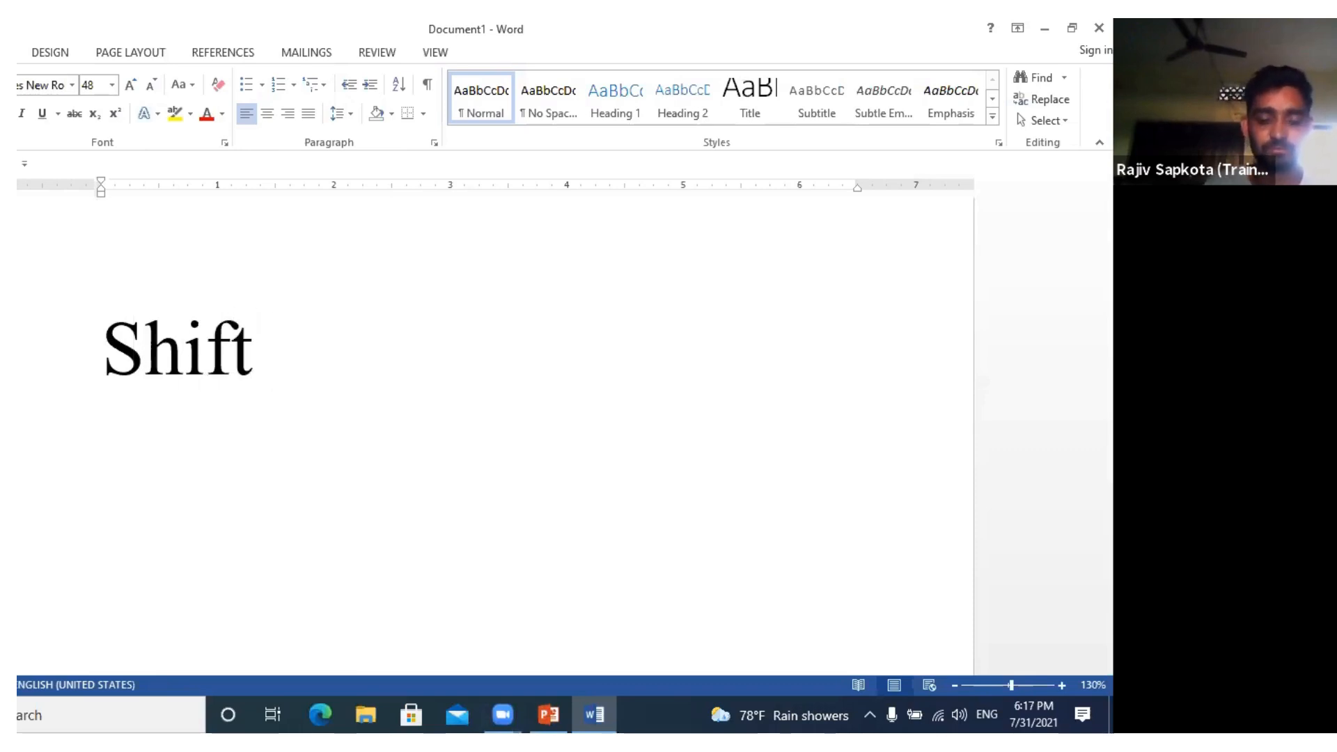
pyautogui.write('kun')
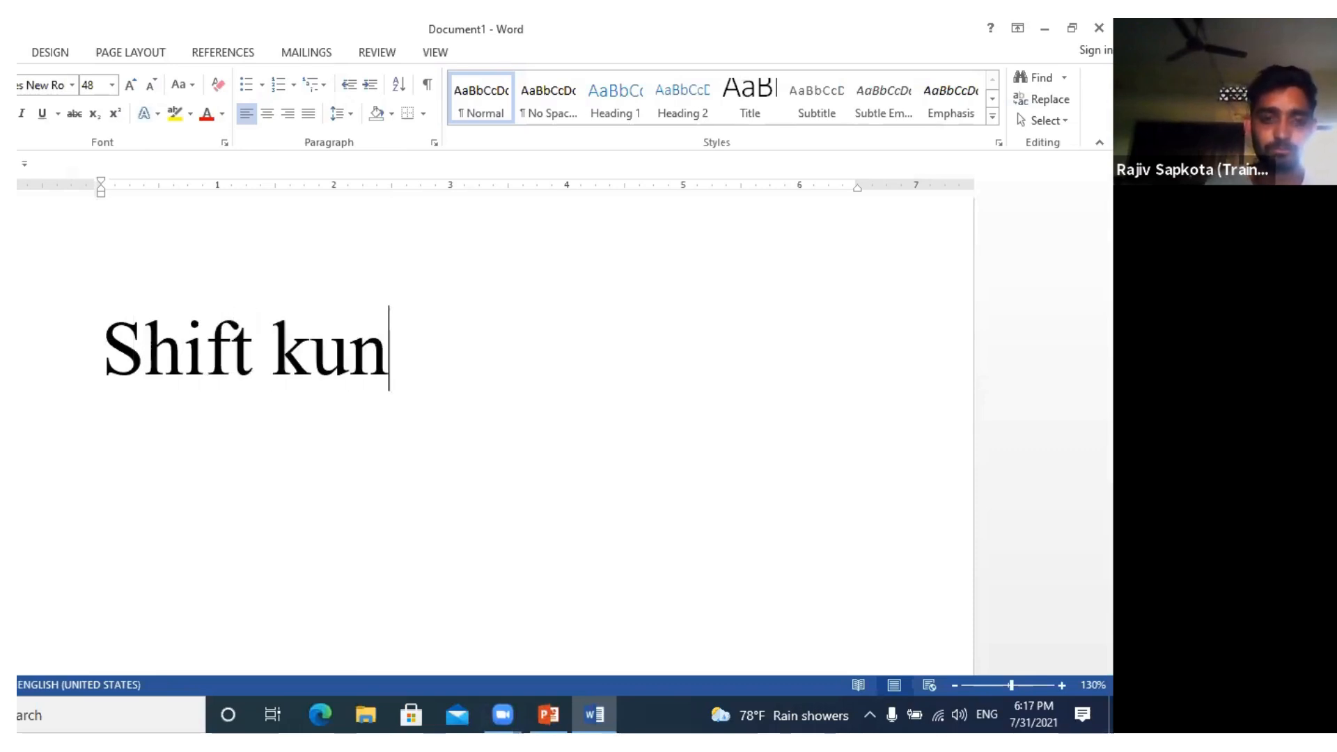
pyautogui.write(' key')
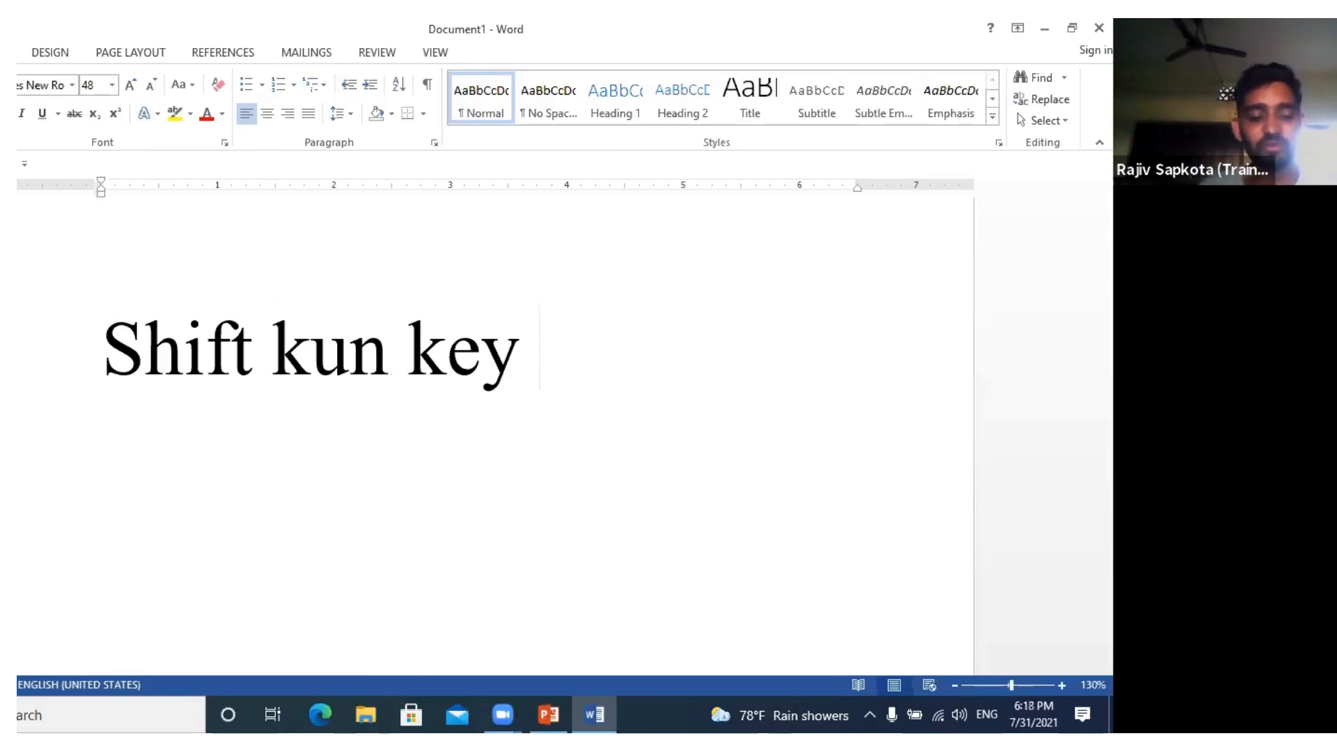
pyautogui.write('Z')
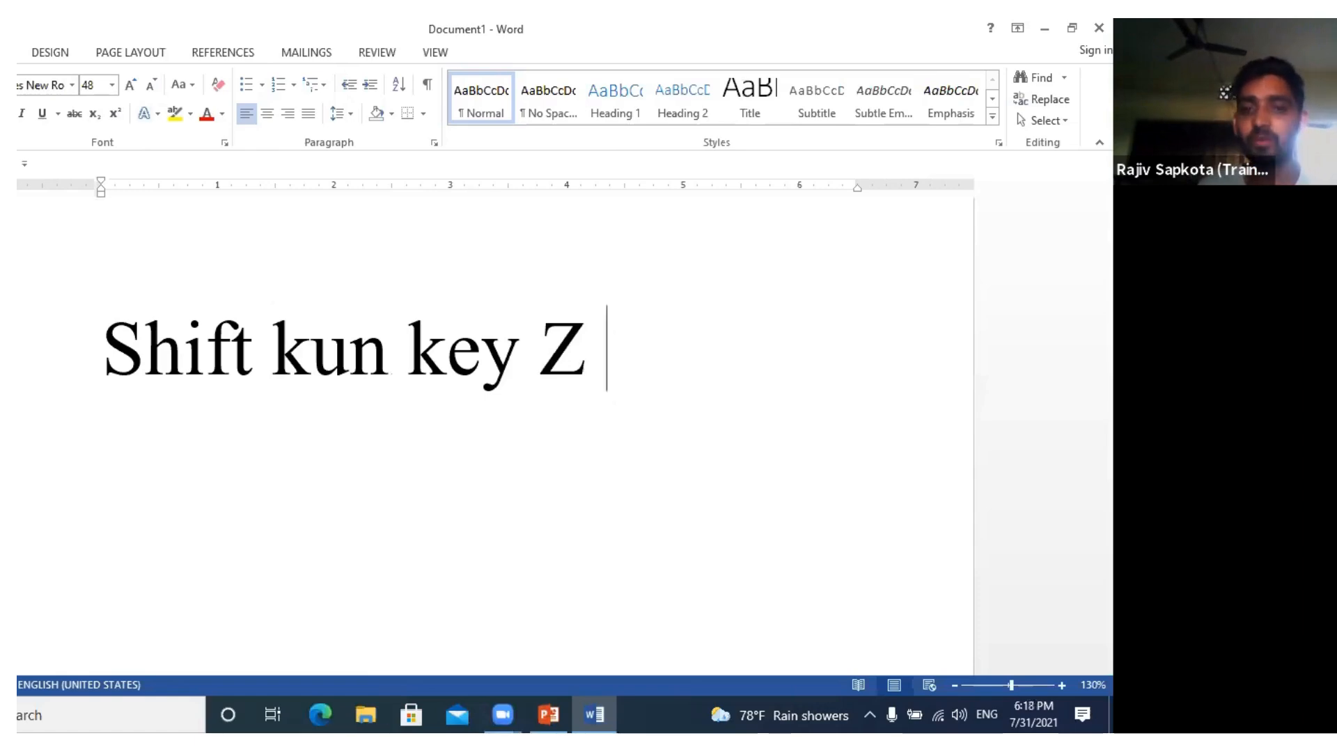
pyautogui.write(' A')
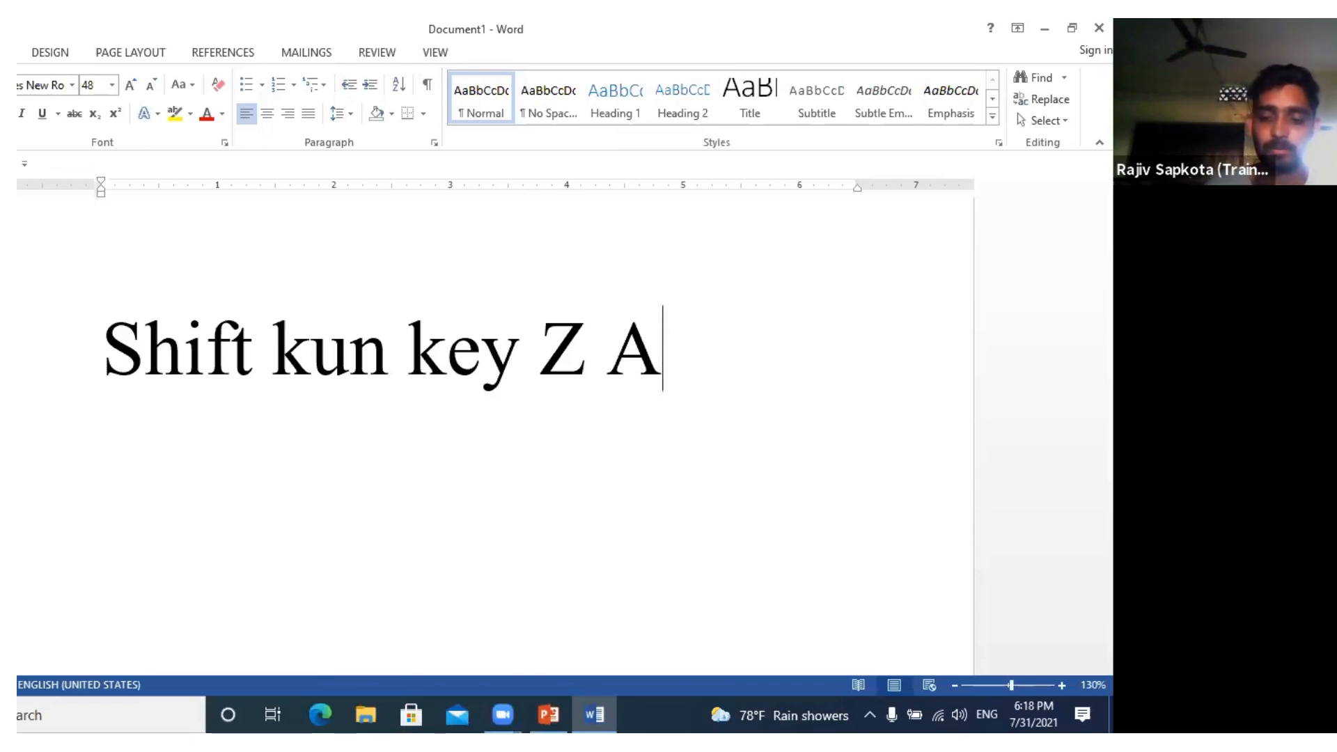
# - Erase the entire "Shift kun key Z A" text
pyautogui.press('BackSpace')
pyautogui.press('BackSpace')
pyautogui.press('BackSpace')
pyautogui.press('BackSpace')
pyautogui.press('BackSpace')
pyautogui.press('BackSpace')
pyautogui.press('BackSpace')
pyautogui.press('BackSpace')
pyautogui.press('BackSpace')
pyautogui.press('BackSpace')
pyautogui.press('BackSpace')
pyautogui.press('BackSpace')
pyautogui.press('BackSpace')
pyautogui.press('BackSpace')
pyautogui.press('BackSpace')
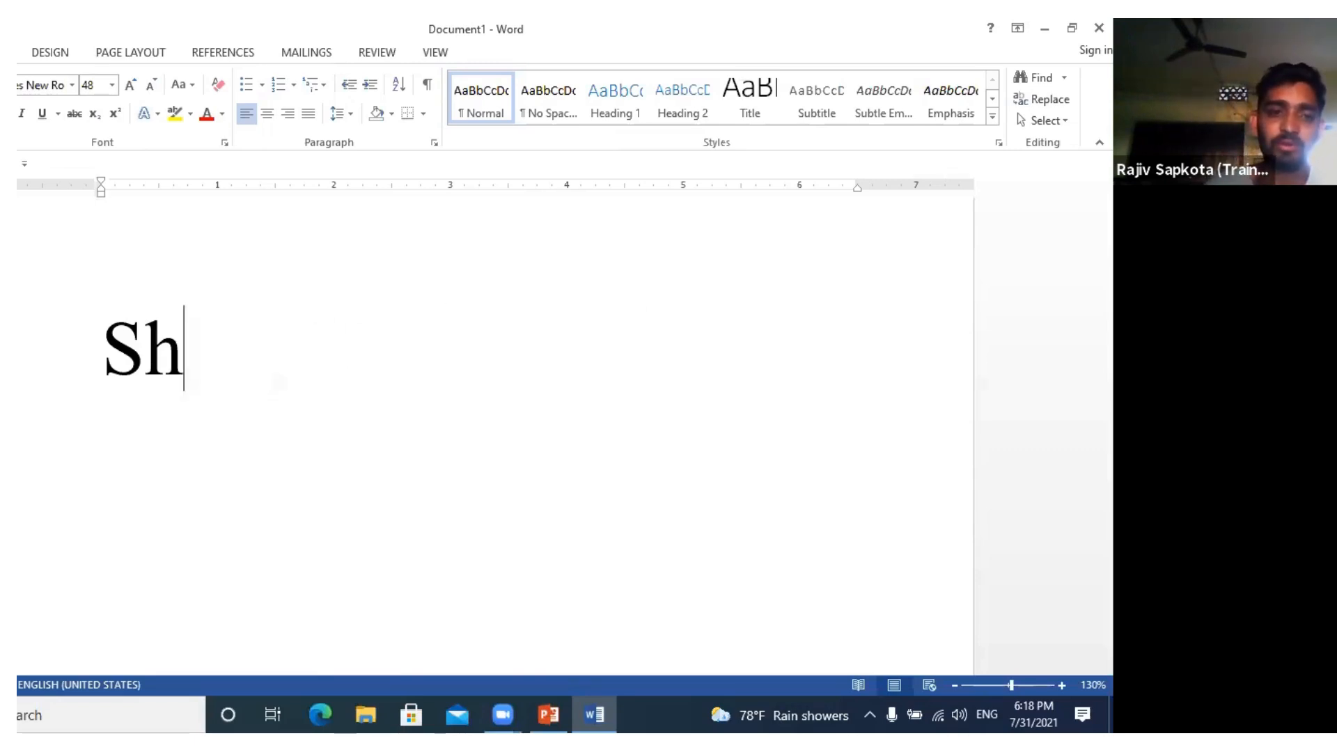
pyautogui.press('BackSpace')
pyautogui.press('BackSpace')
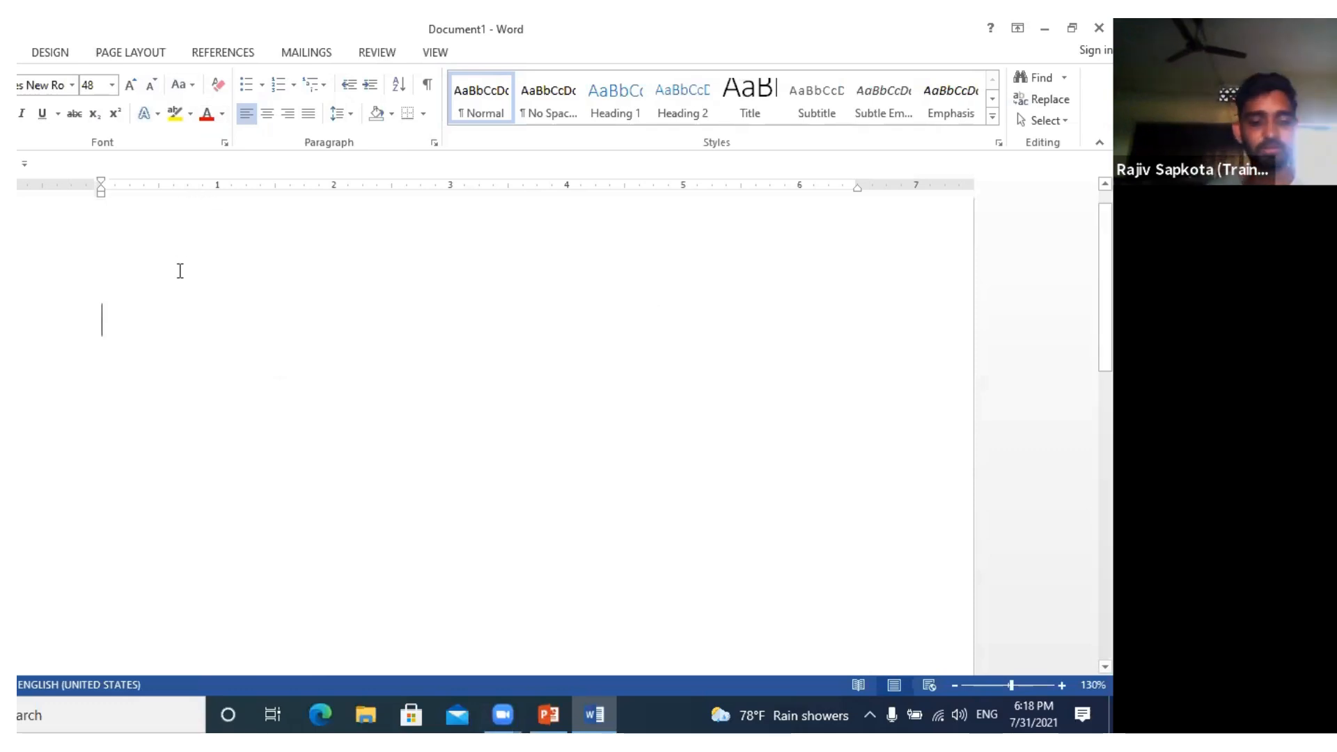
# - Enter a line of placeholder text reading "Mme jdsds jkdsbkfjs y" on the blank page
pyautogui.write('A')
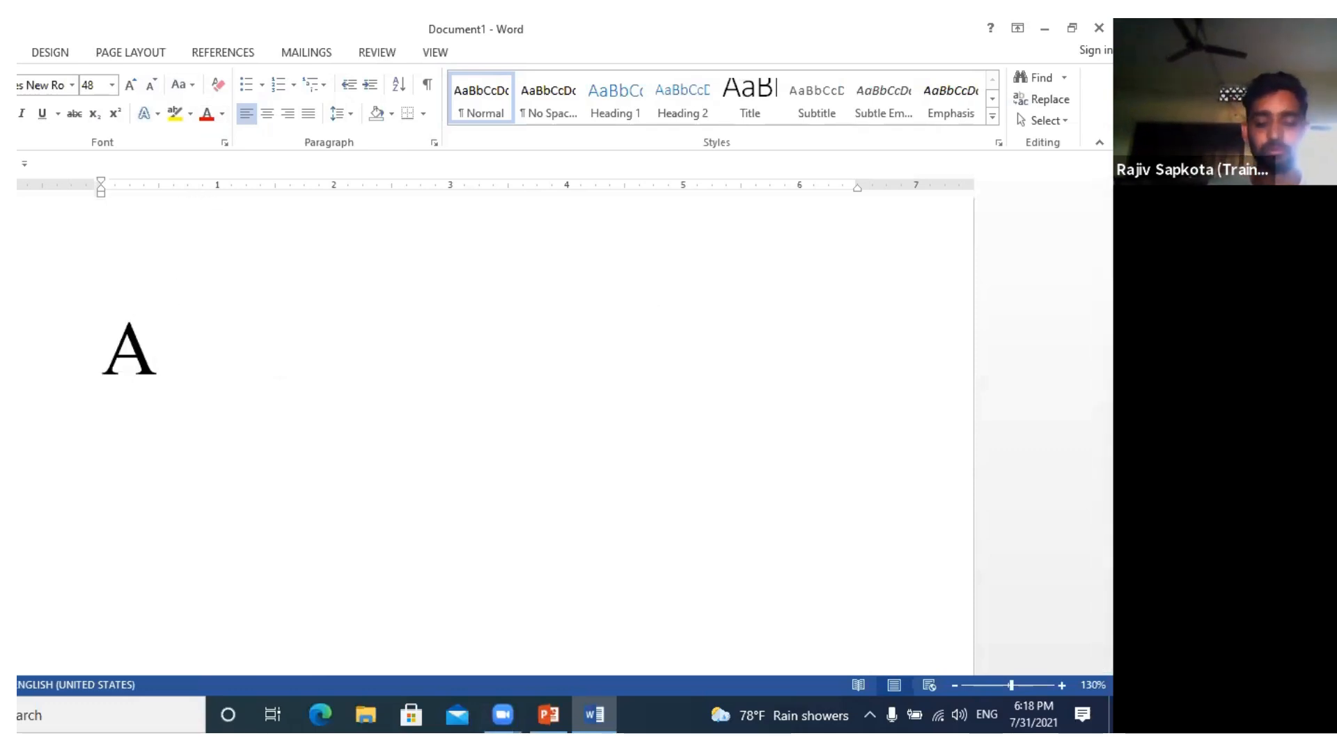
pyautogui.press('BackSpace')
pyautogui.write('my')
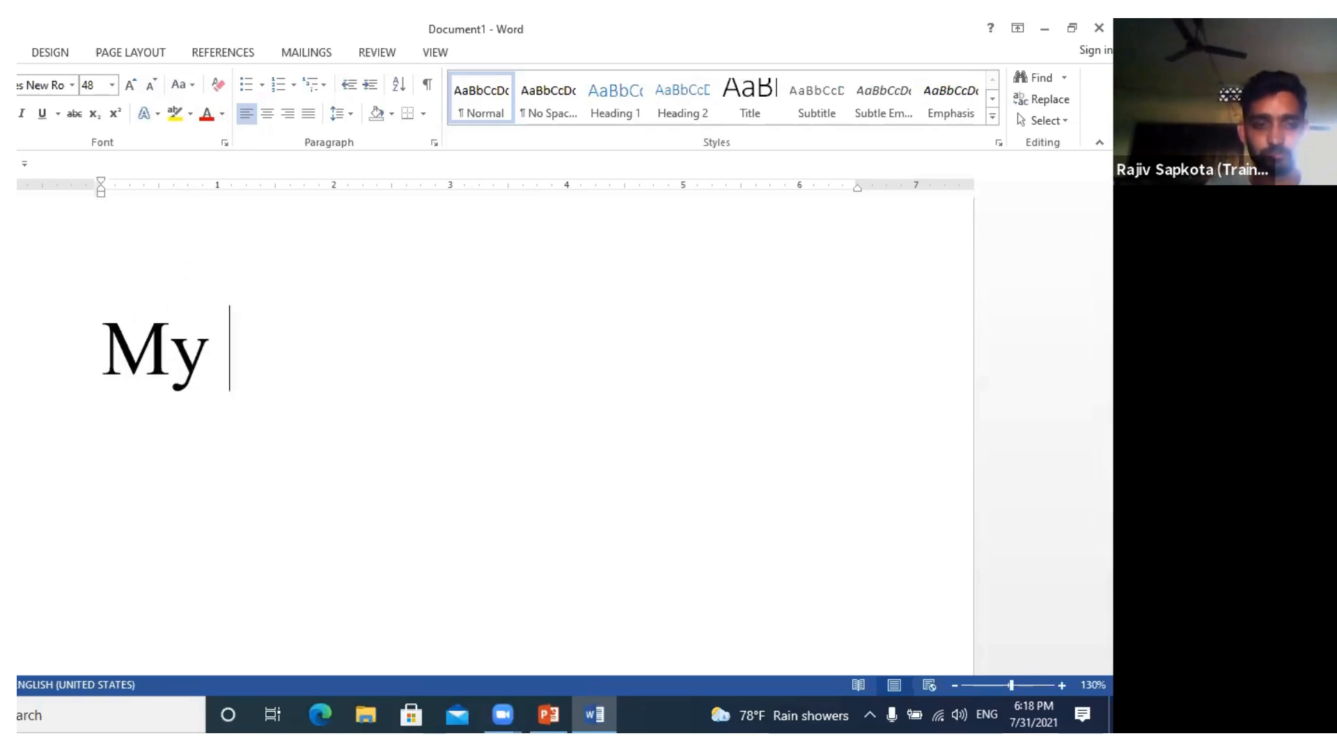
pyautogui.click(179, 271)
pyautogui.write('me jdsds ')
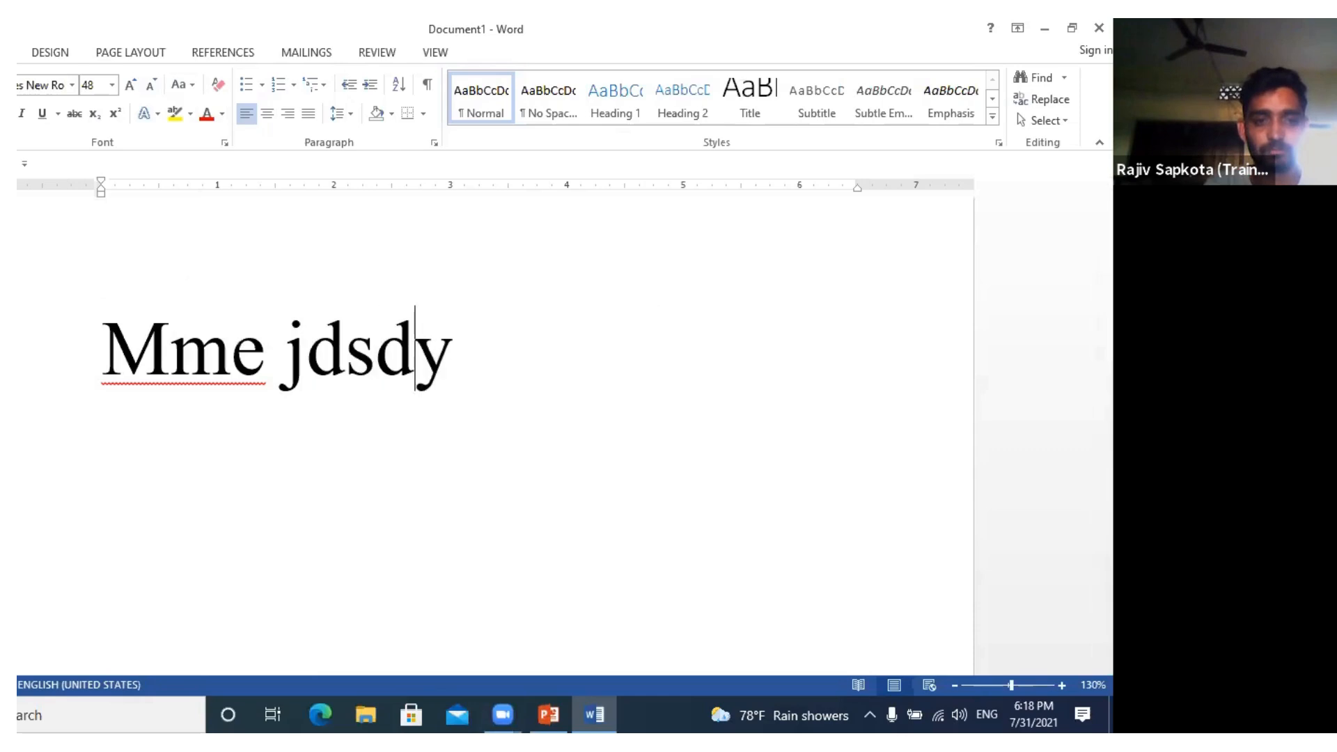
pyautogui.write('jkdsbkfjs')
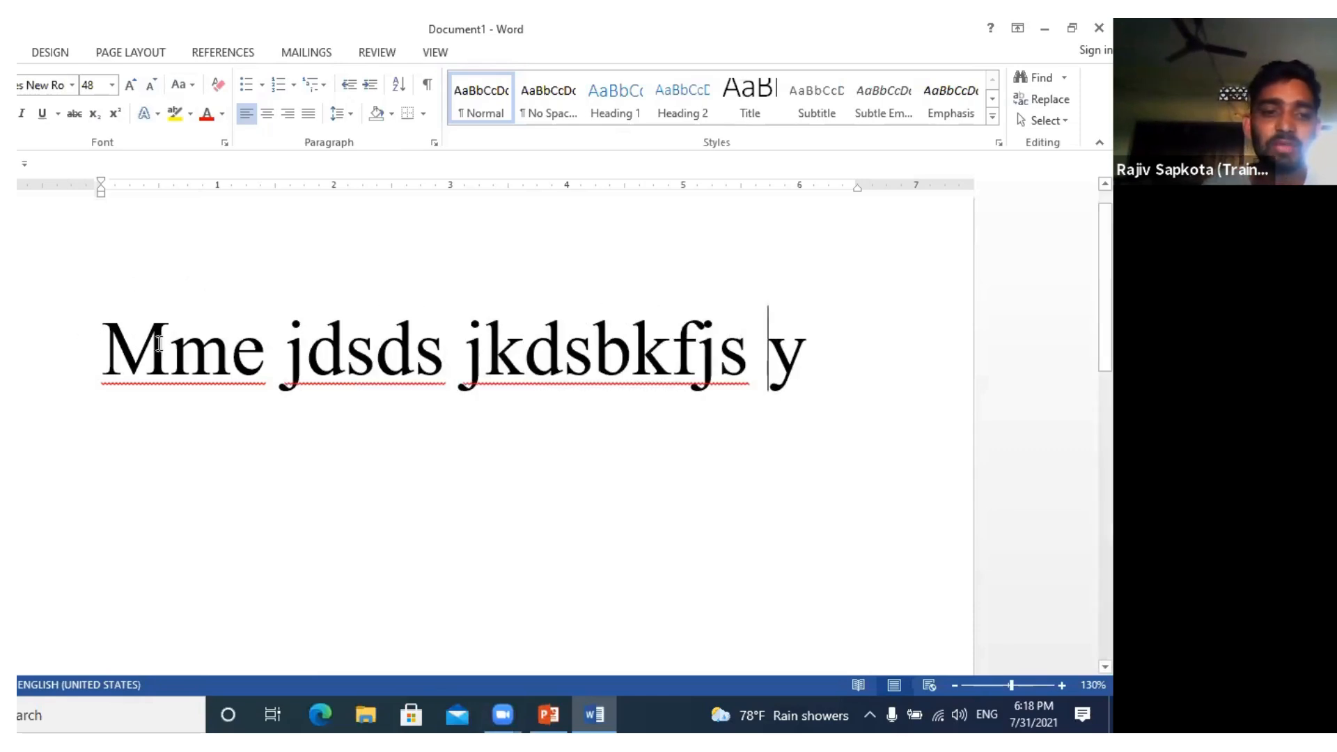
# - Apply Sentence case to the entire "Mme jdsds jkdsbkfjs y" line
pyautogui.moveTo(101, 337); pyautogui.dragTo(170, 342)
pyautogui.moveTo(463, 333); pyautogui.dragTo(812, 357)
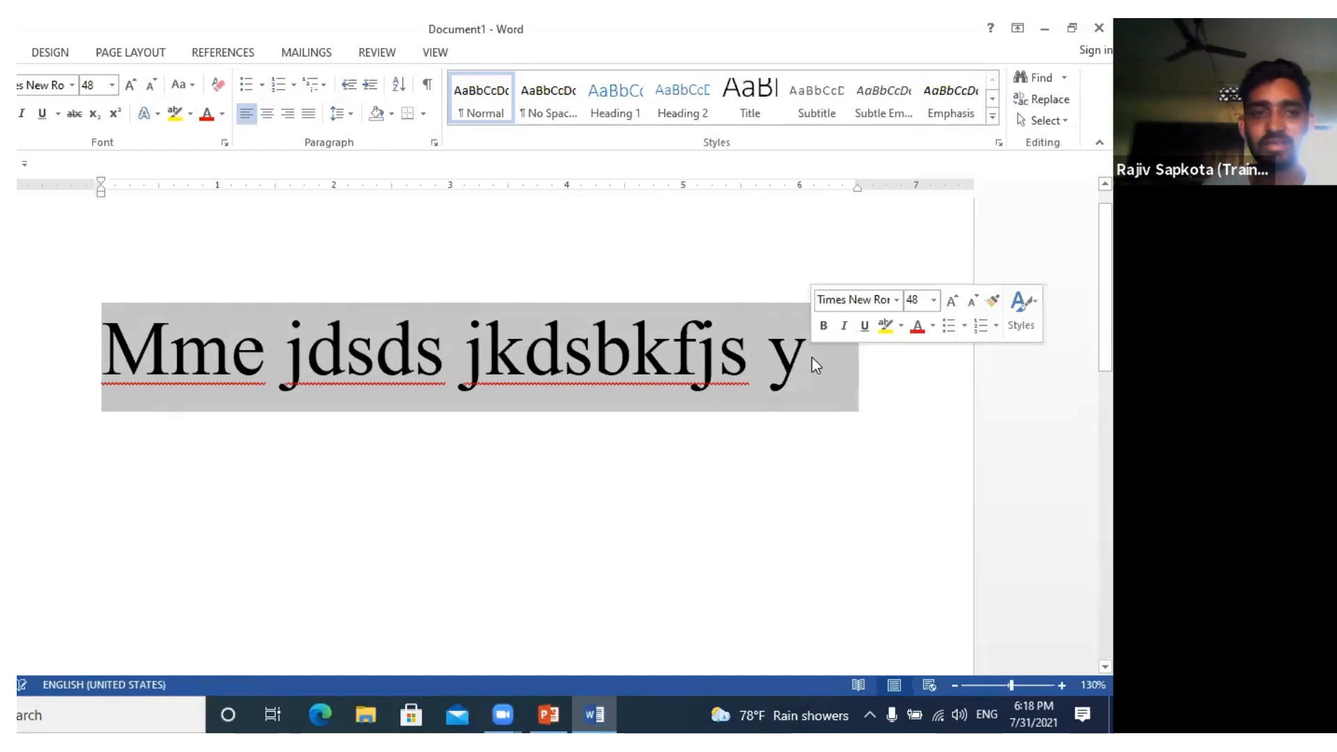
pyautogui.click(189, 119)
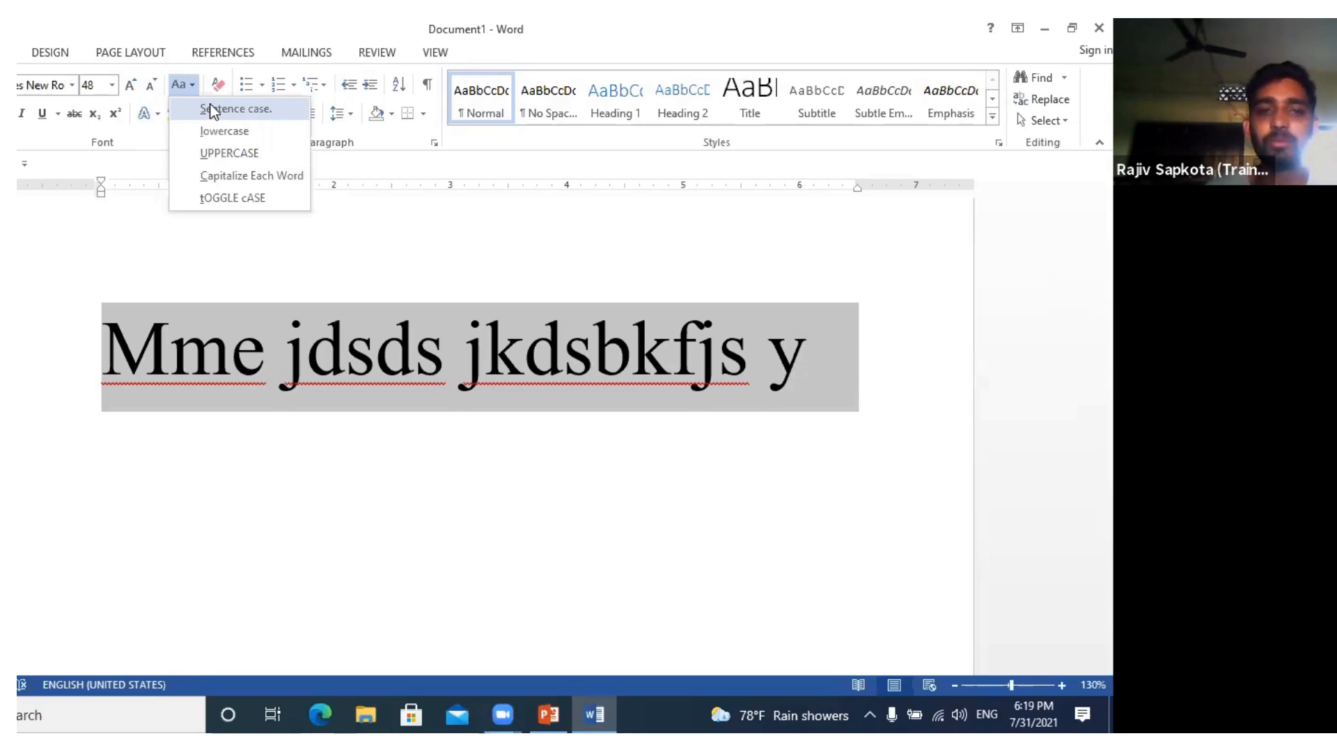
pyautogui.click(211, 110)
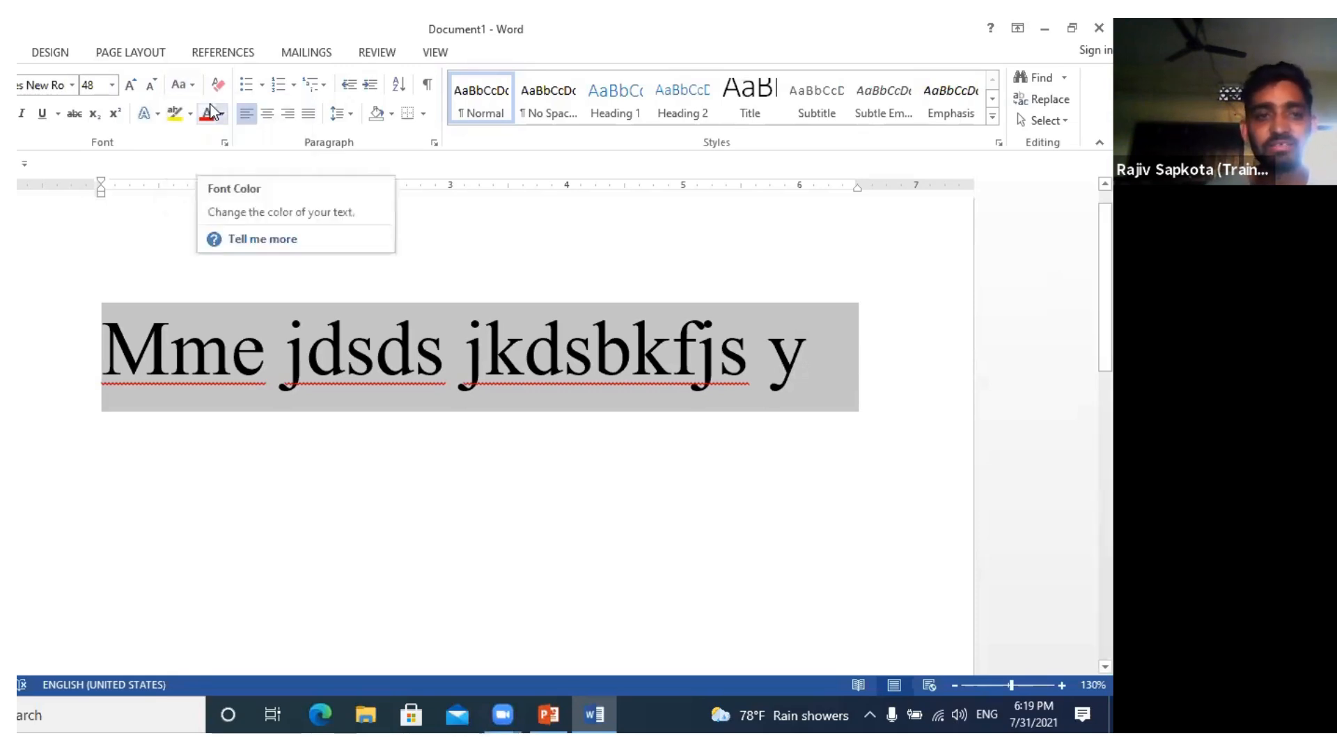
pyautogui.click(182, 84)
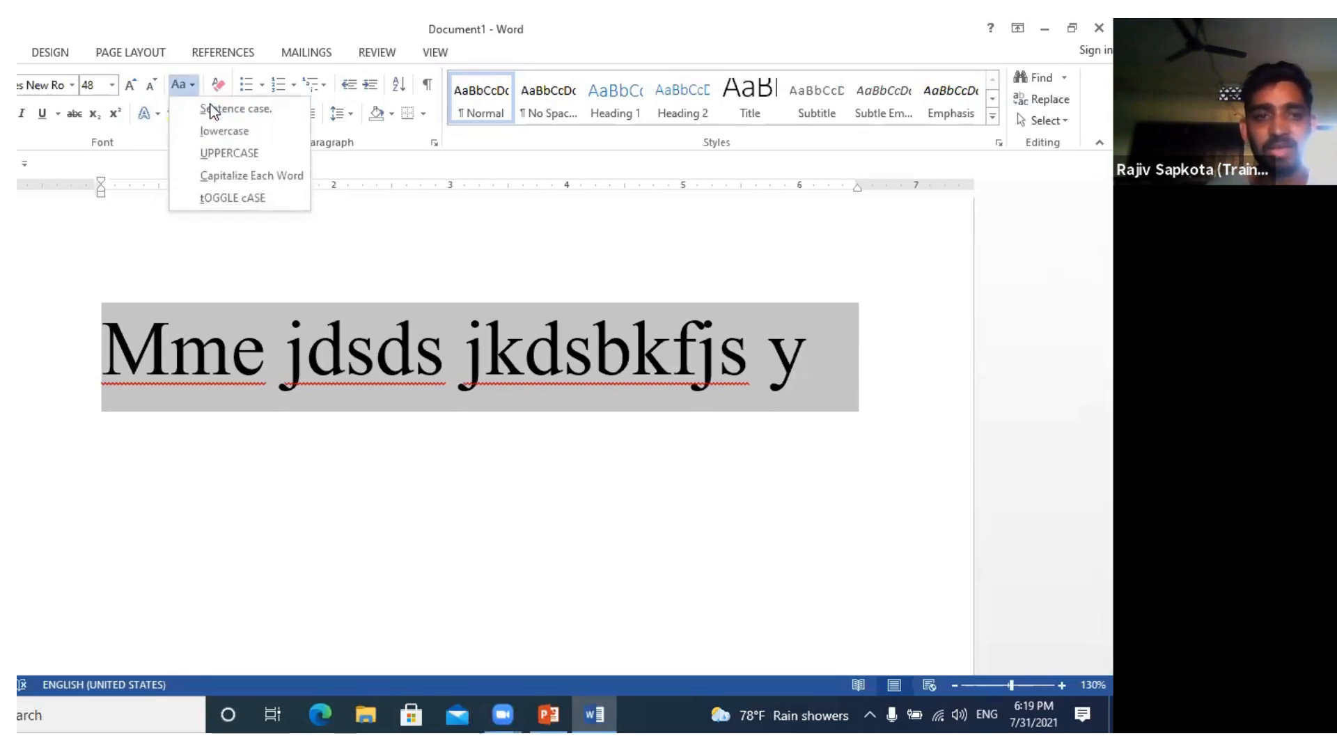
pyautogui.click(202, 110)
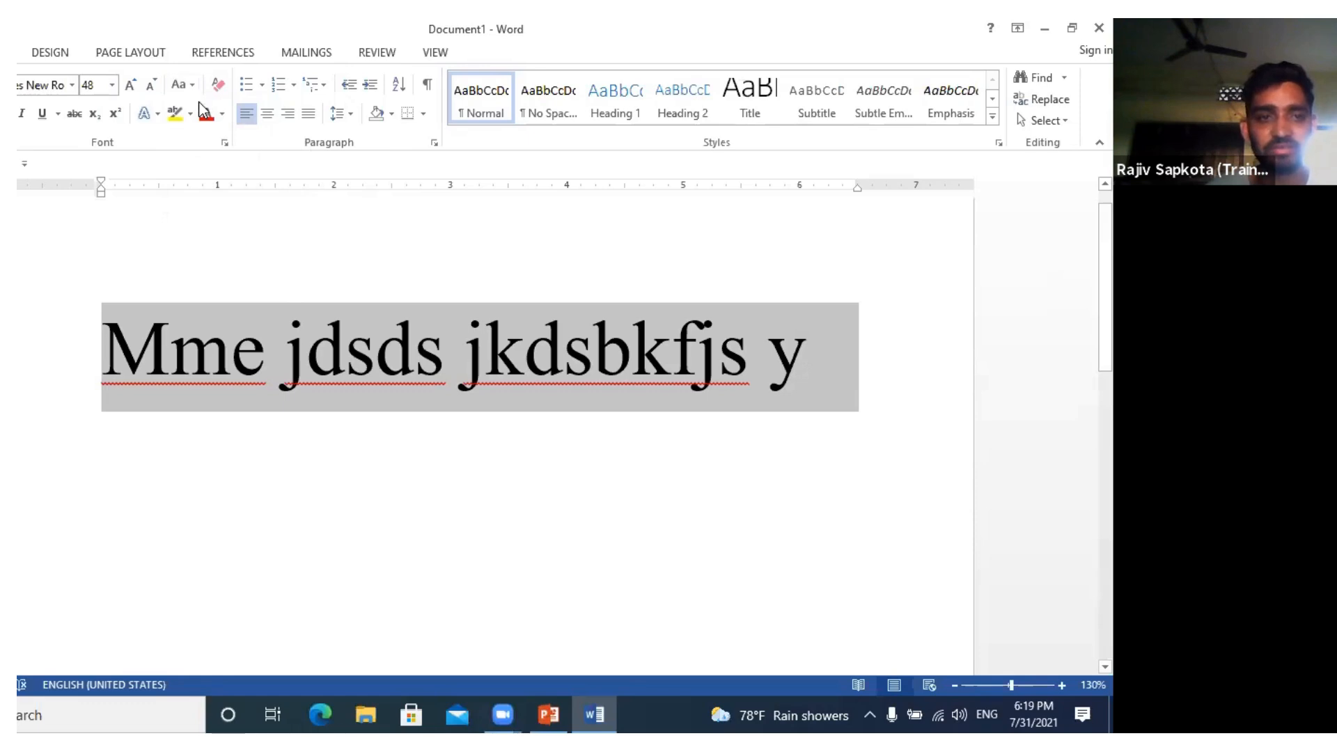
# - Convert the entire placeholder line to lowercase
pyautogui.click(193, 86)
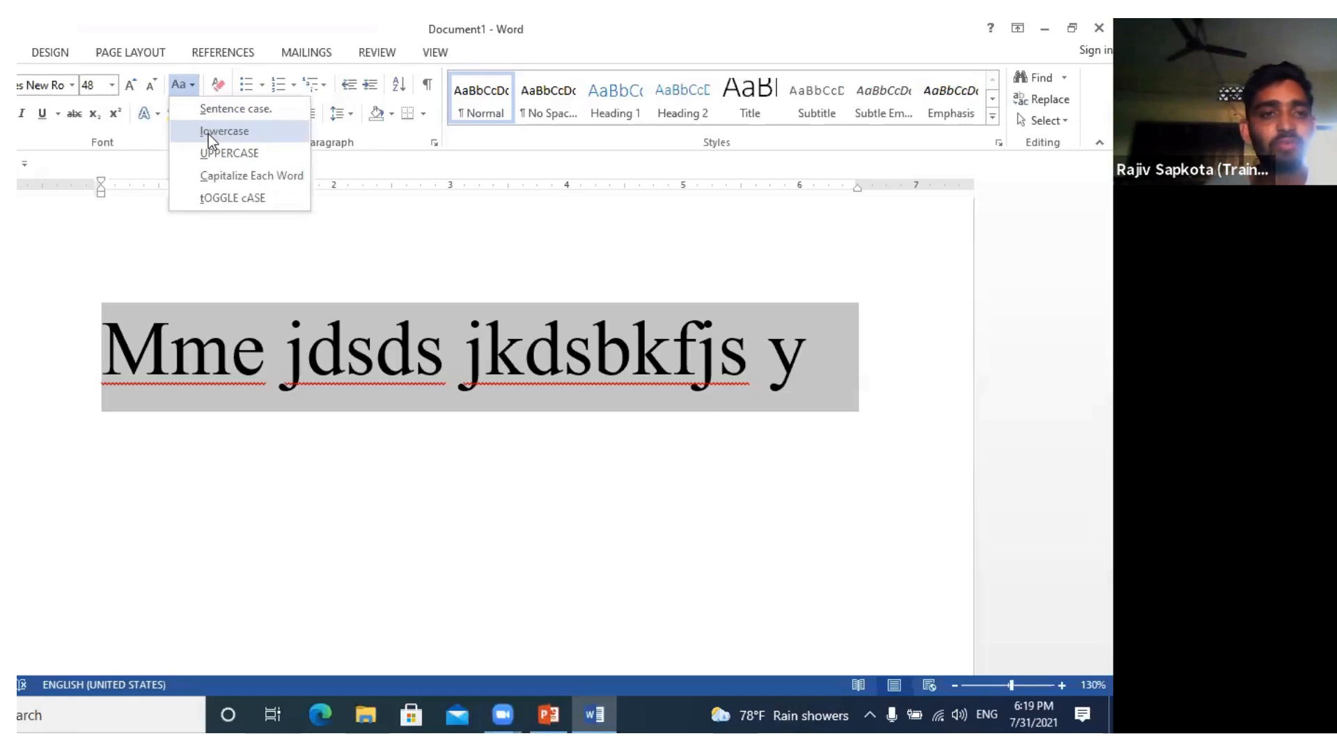
pyautogui.press('Return')
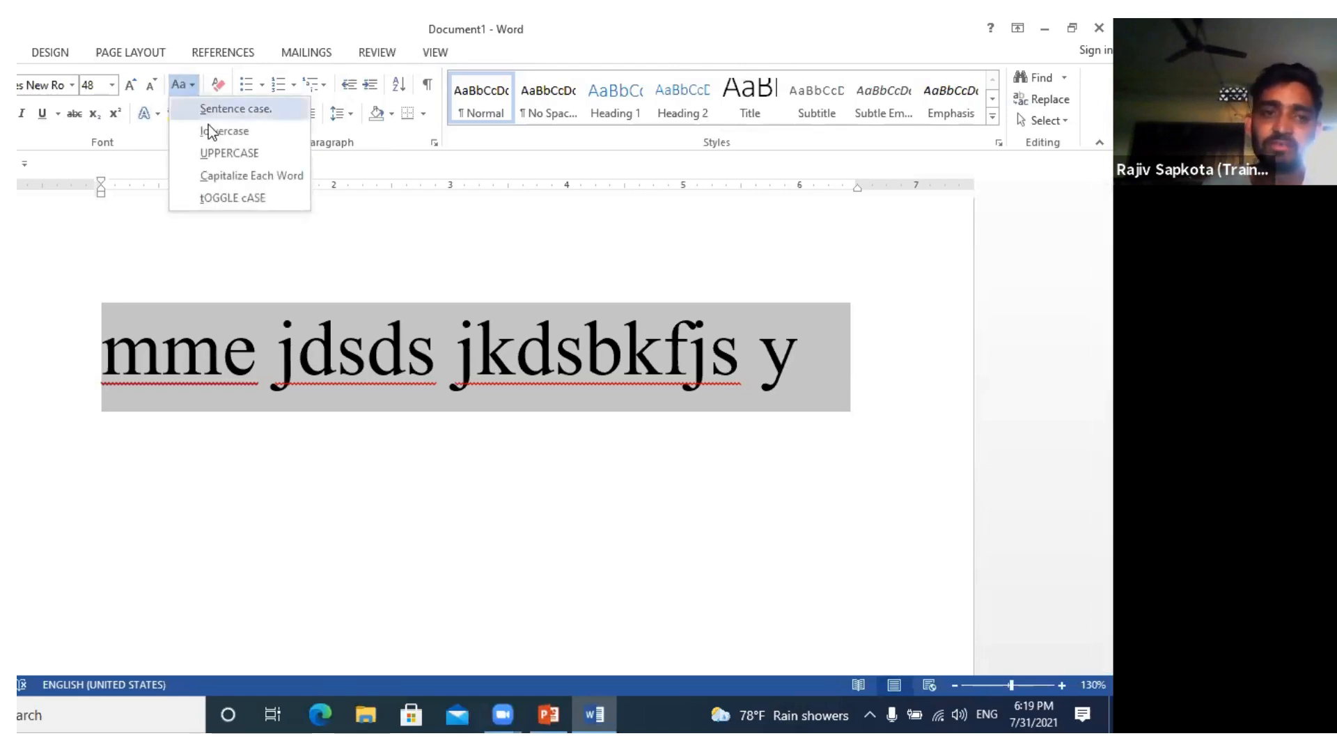
pyautogui.click(208, 130)
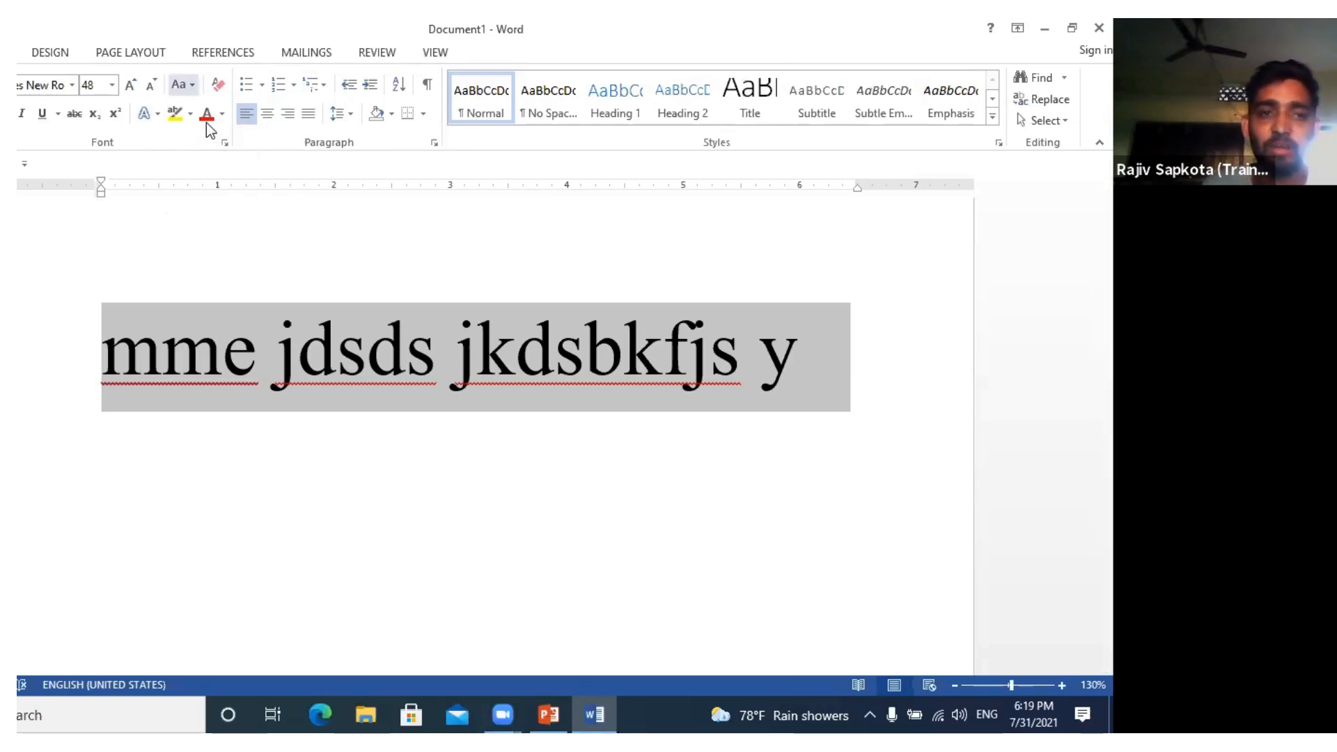
# - Convert the entire placeholder line to UPPERCASE and clear the selection
pyautogui.click(178, 84)
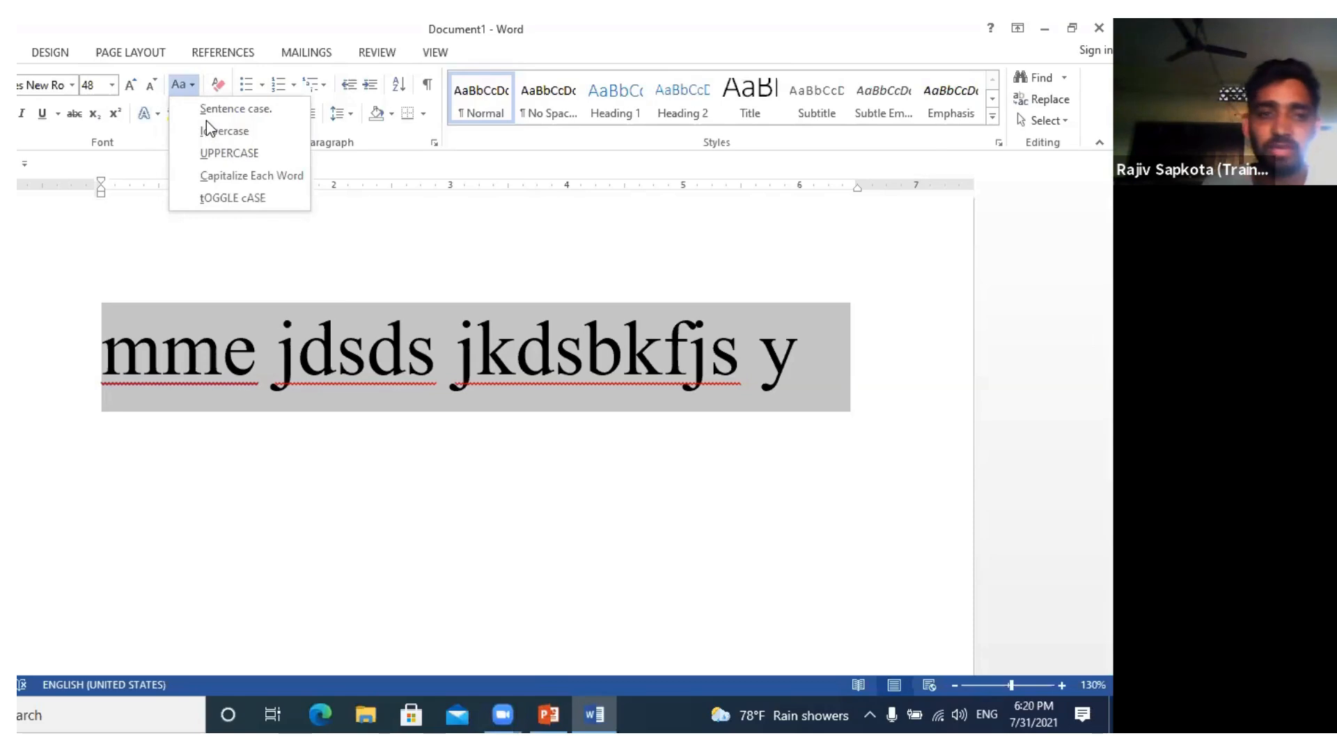
pyautogui.click(213, 153)
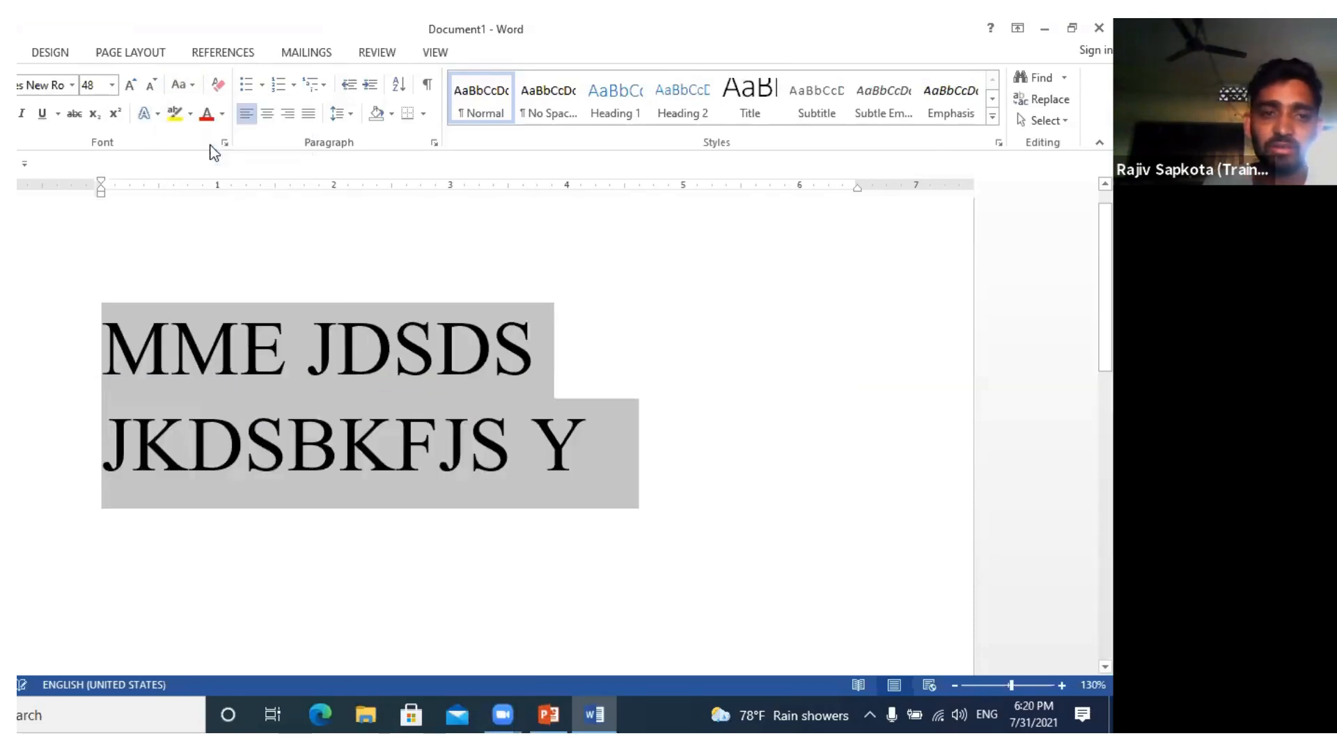
pyautogui.click(296, 376)
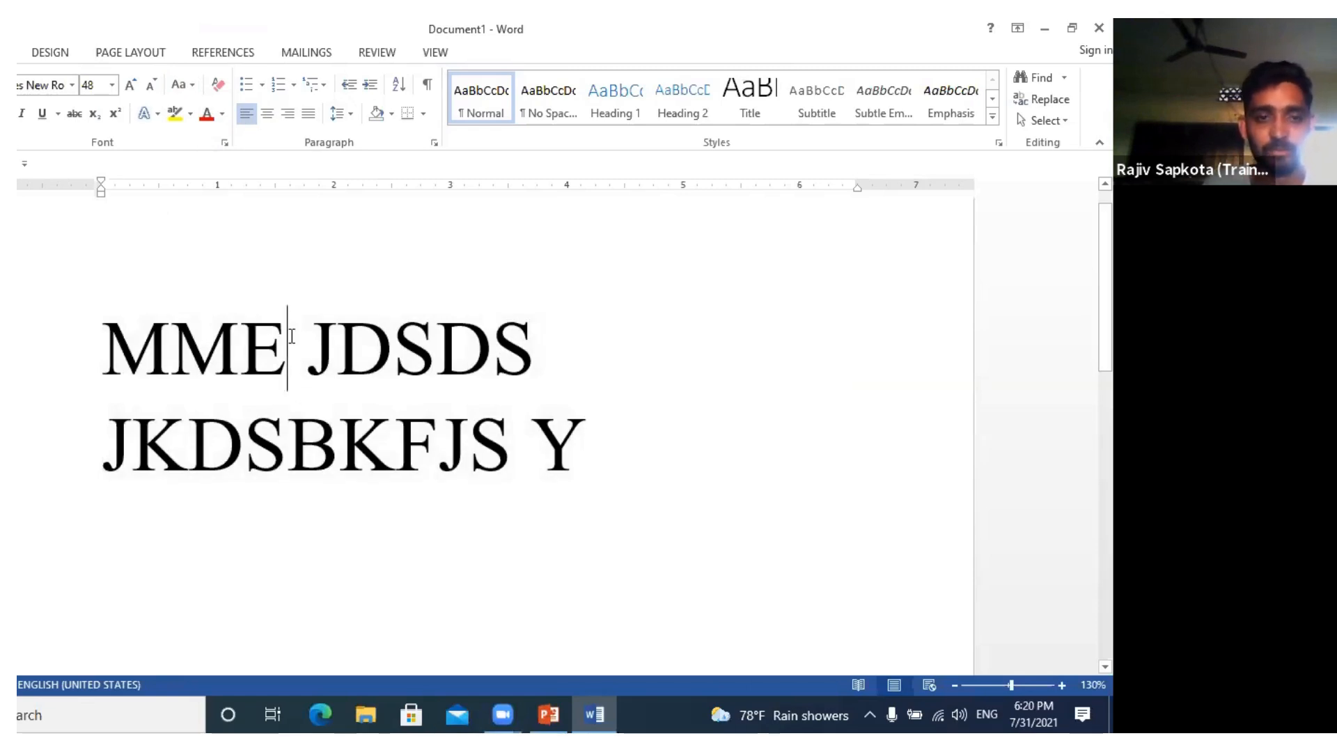
# - Apply Capitalize Each Word to the word "MME" and split the long word with a space after "JKDS"
pyautogui.click(180, 84)
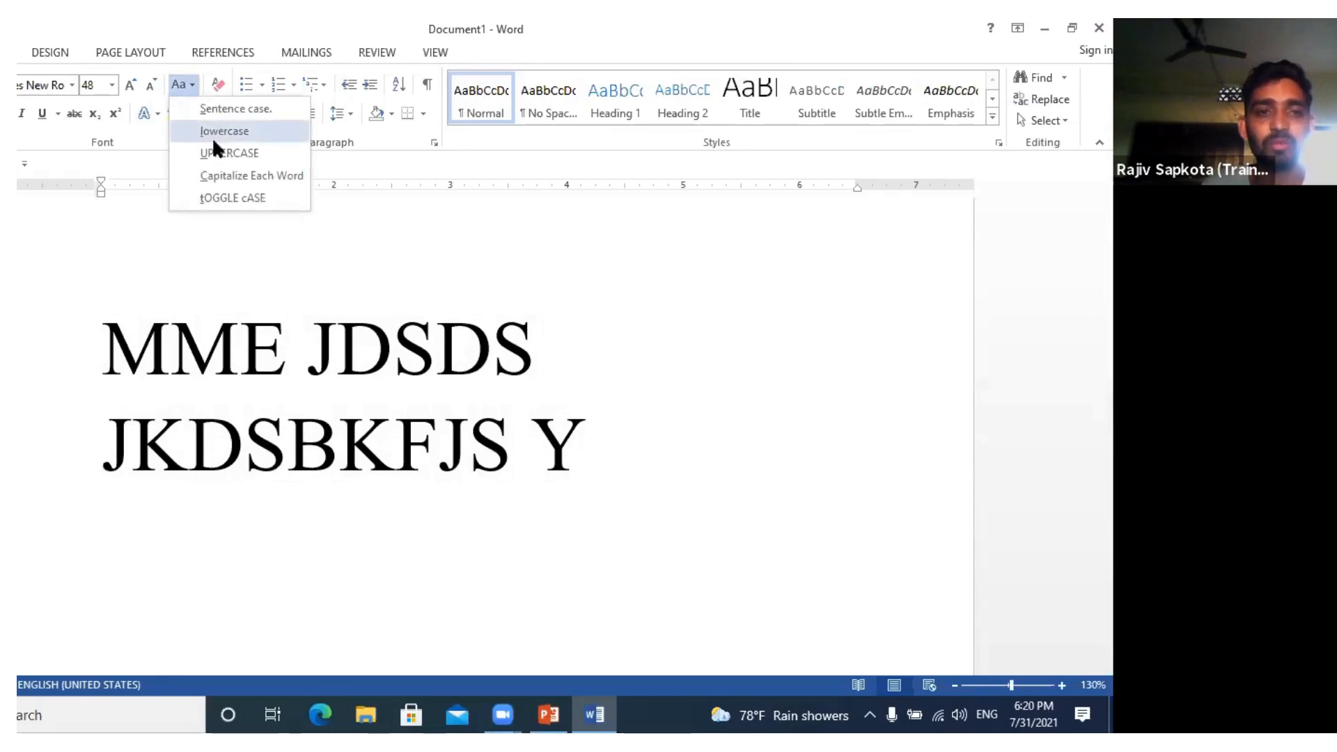
pyautogui.click(223, 175)
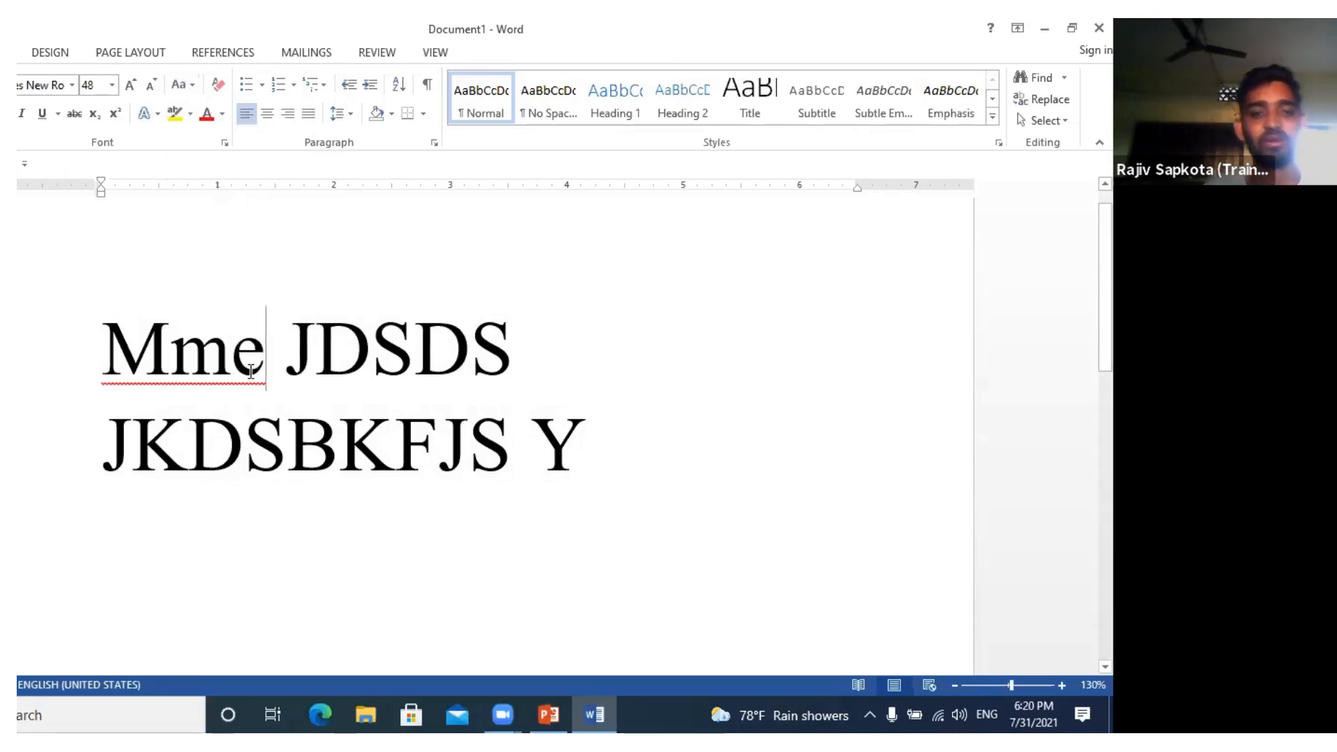
pyautogui.click(310, 446)
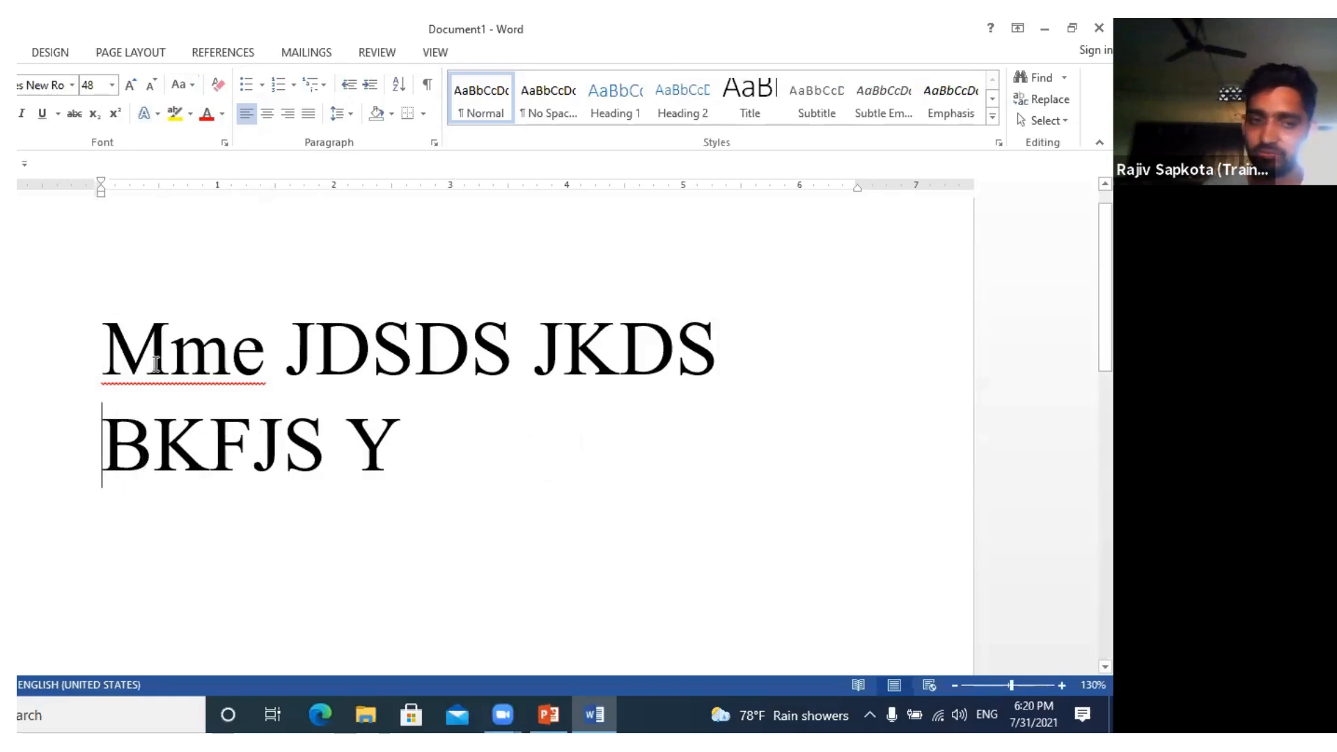
# - Replace all the placeholder text with the sentence "I am from itahari"
pyautogui.tripleClick(256, 432)
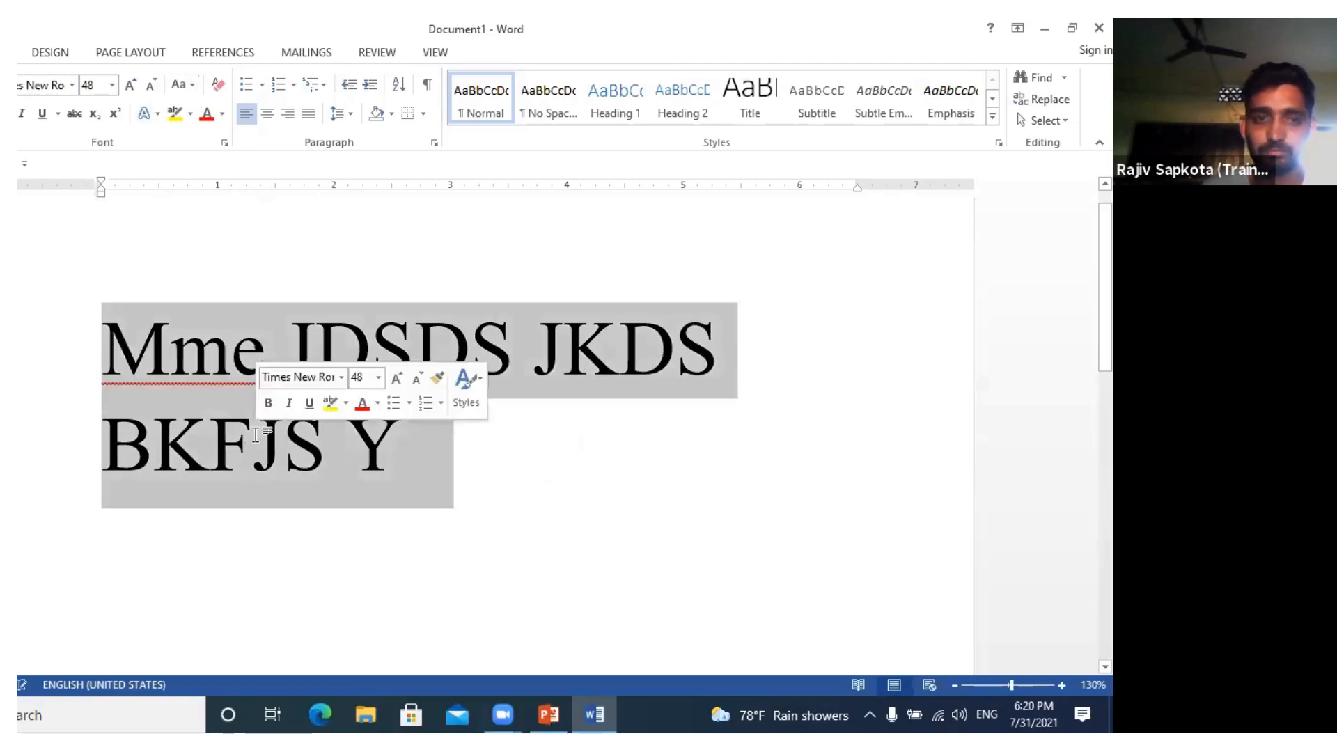
pyautogui.press('BackSpace')
pyautogui.write('m')
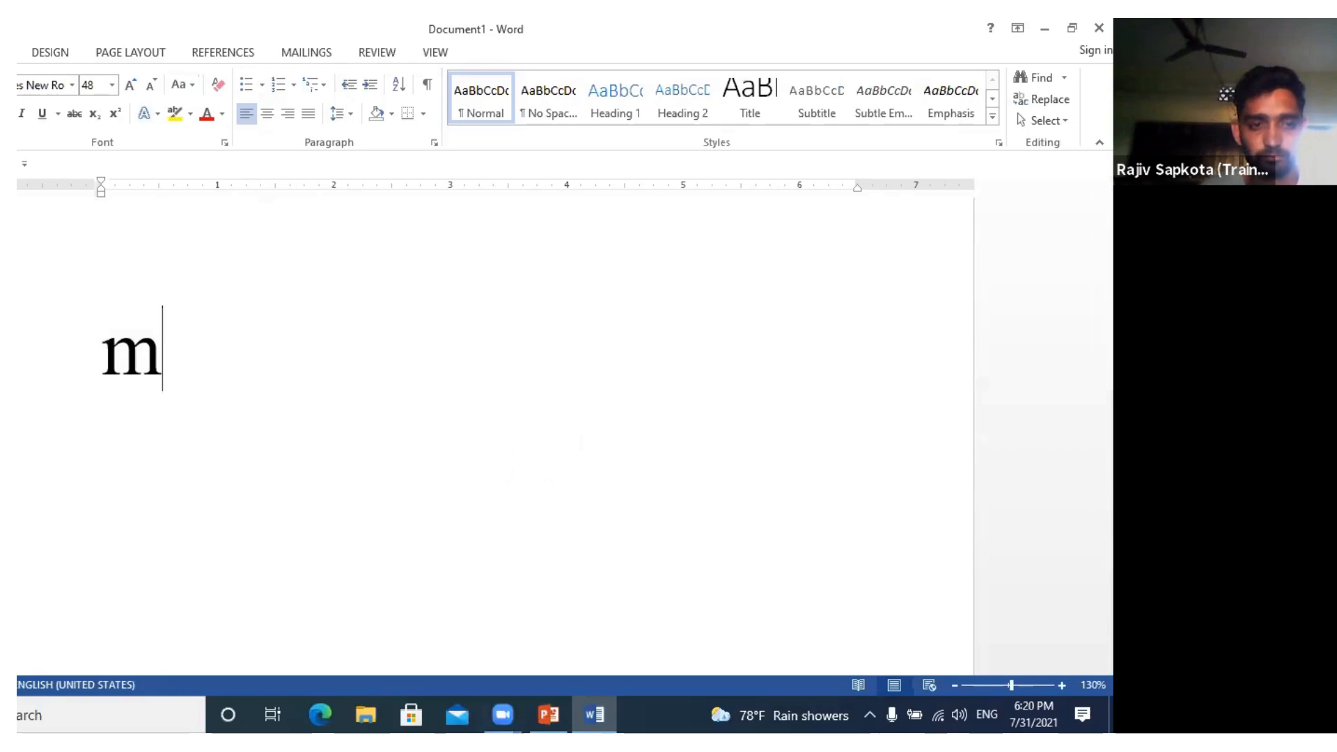
pyautogui.press('BackSpace')
pyautogui.write('I ')
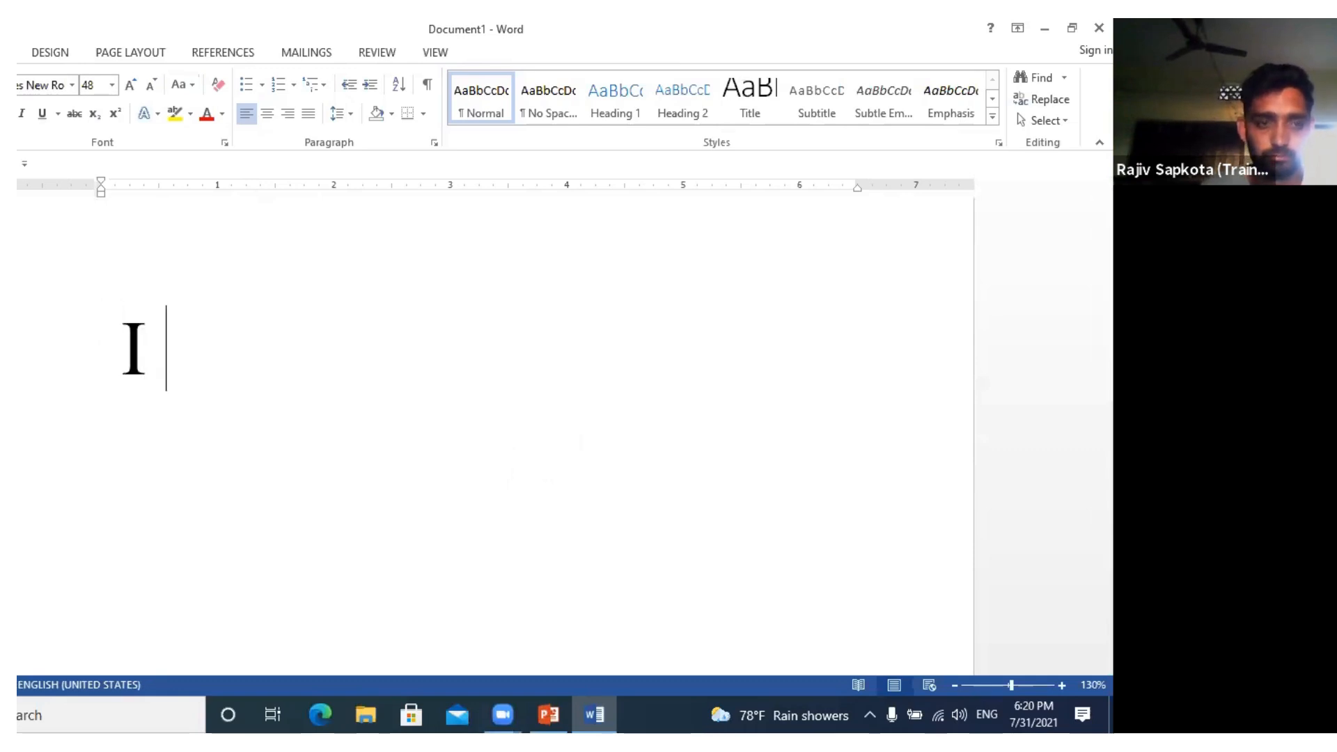
pyautogui.write('am fr')
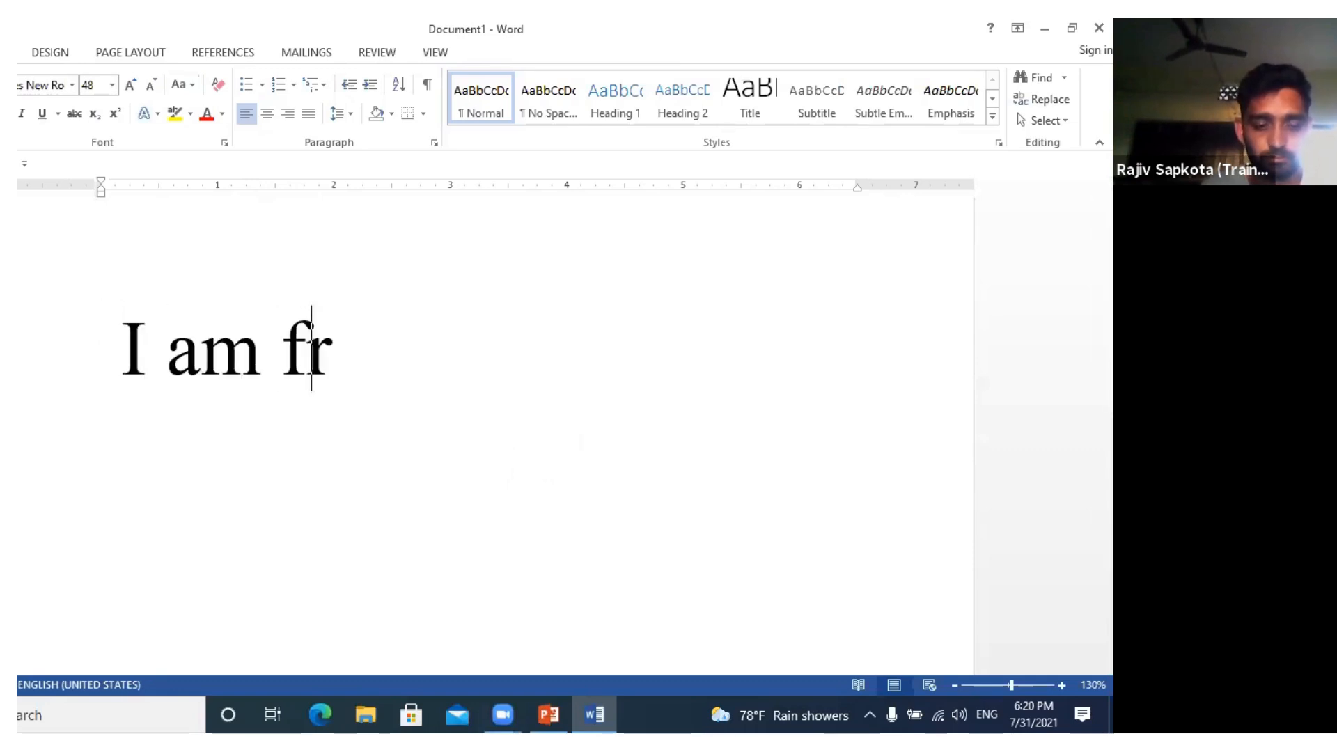
pyautogui.write('om ir')
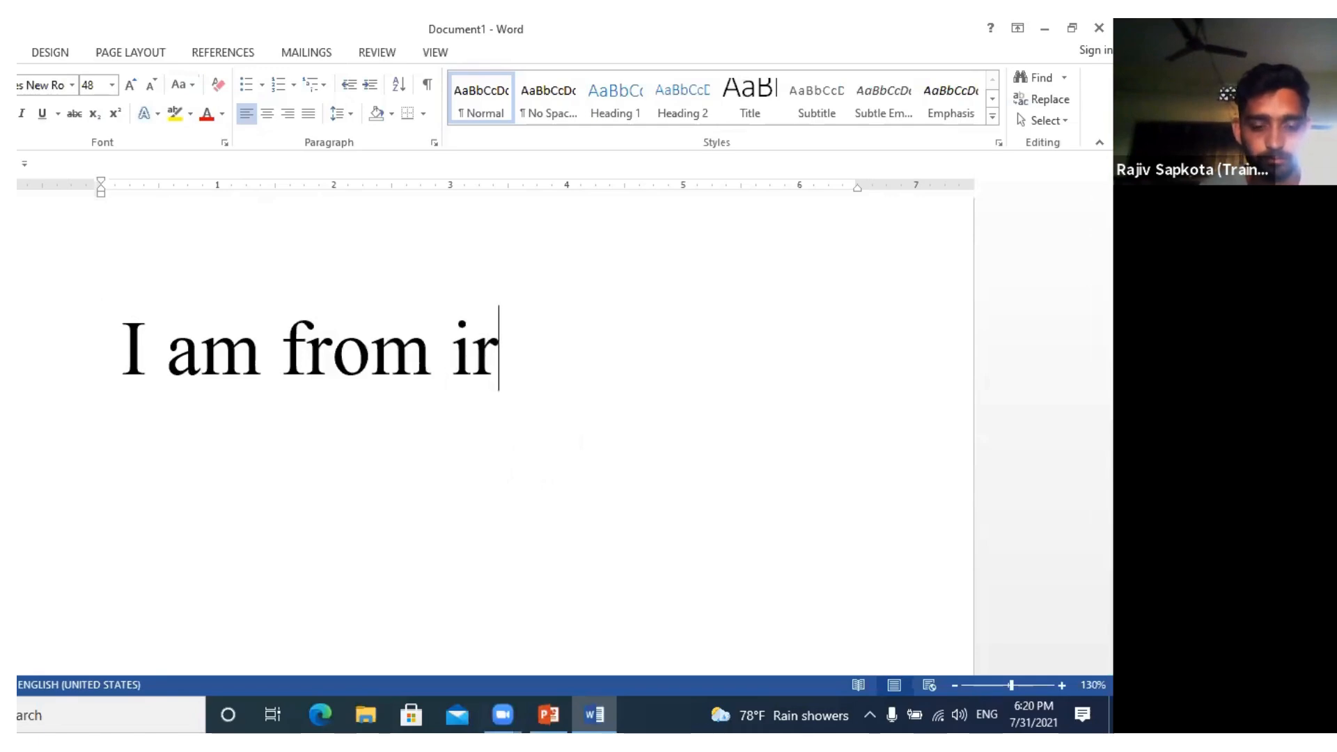
pyautogui.press('BackSpace')
pyautogui.write('t')
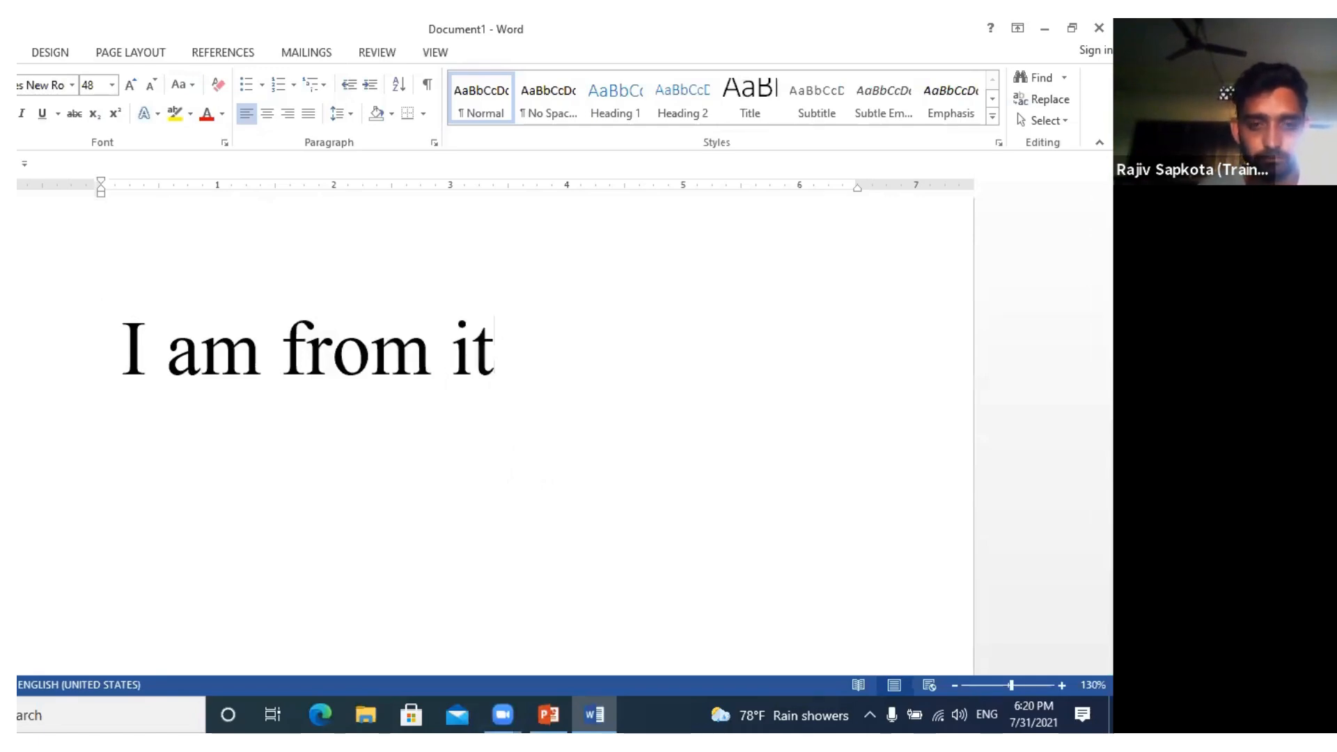
pyautogui.write('ahari')
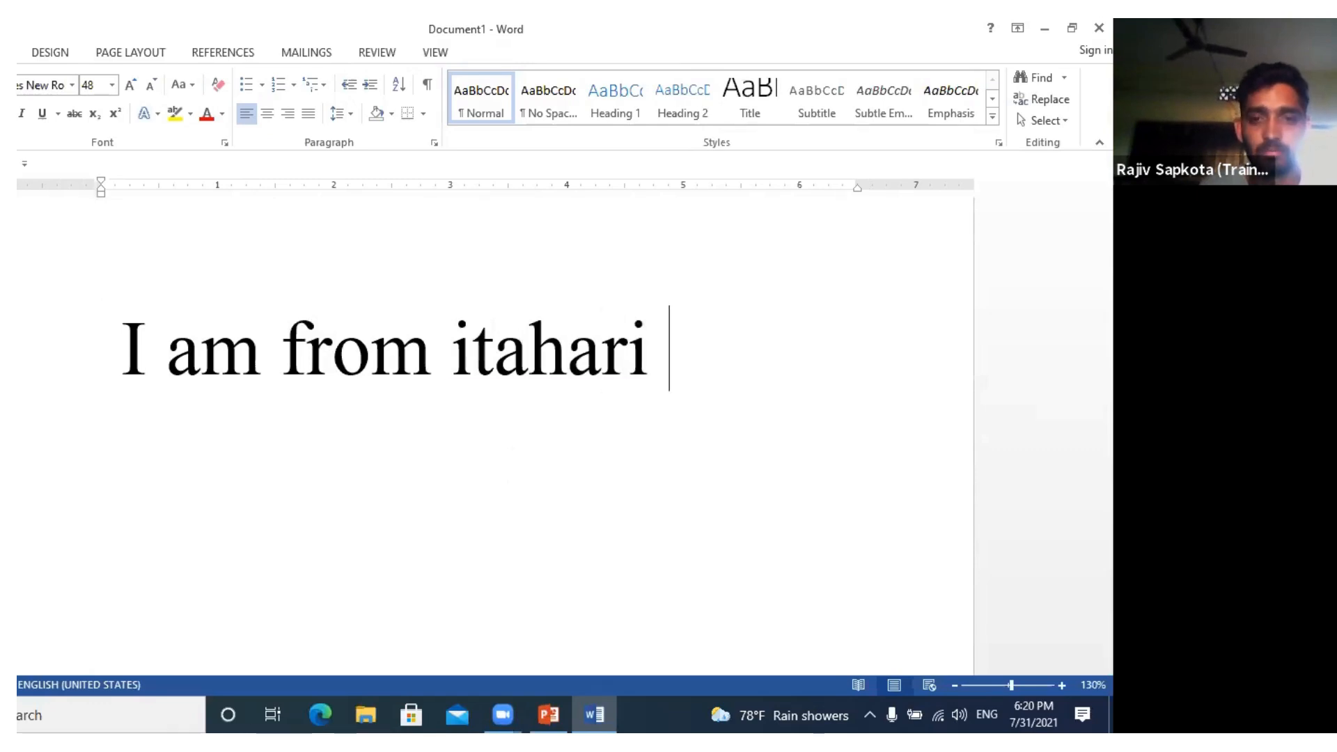
# - Convert the whole "I am from itahari" sentence to UPPERCASE and place the cursor before its last word
pyautogui.moveTo(123, 348); pyautogui.dragTo(280, 362)
pyautogui.moveTo(518, 357); pyautogui.dragTo(749, 300)
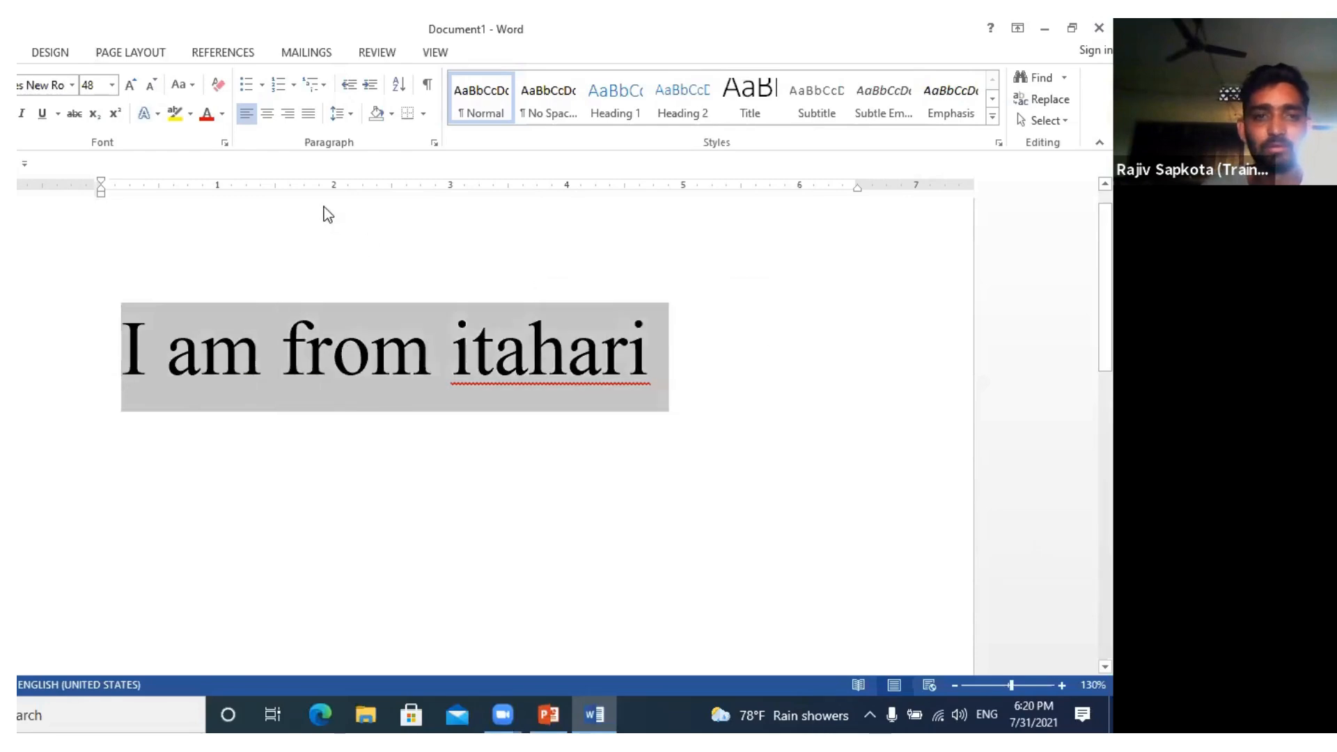
pyautogui.click(186, 85)
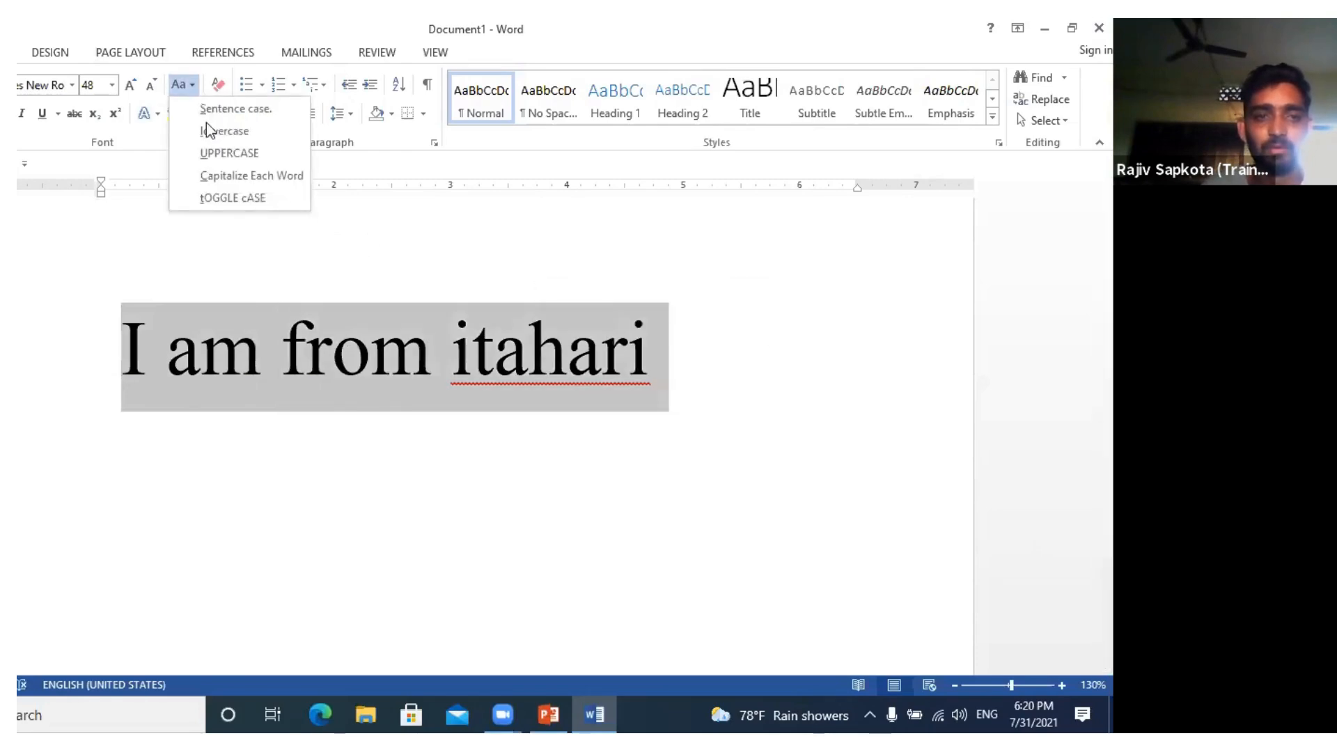
pyautogui.click(213, 151)
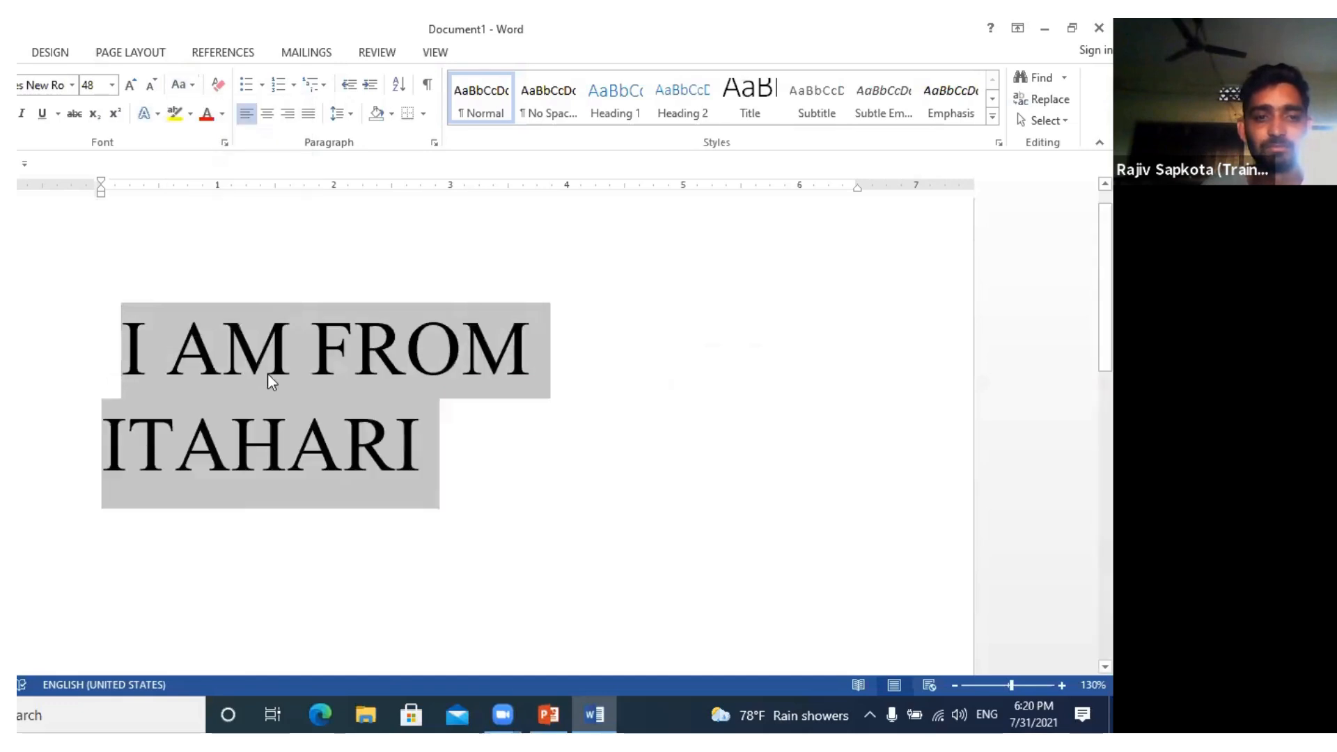
pyautogui.click(222, 419)
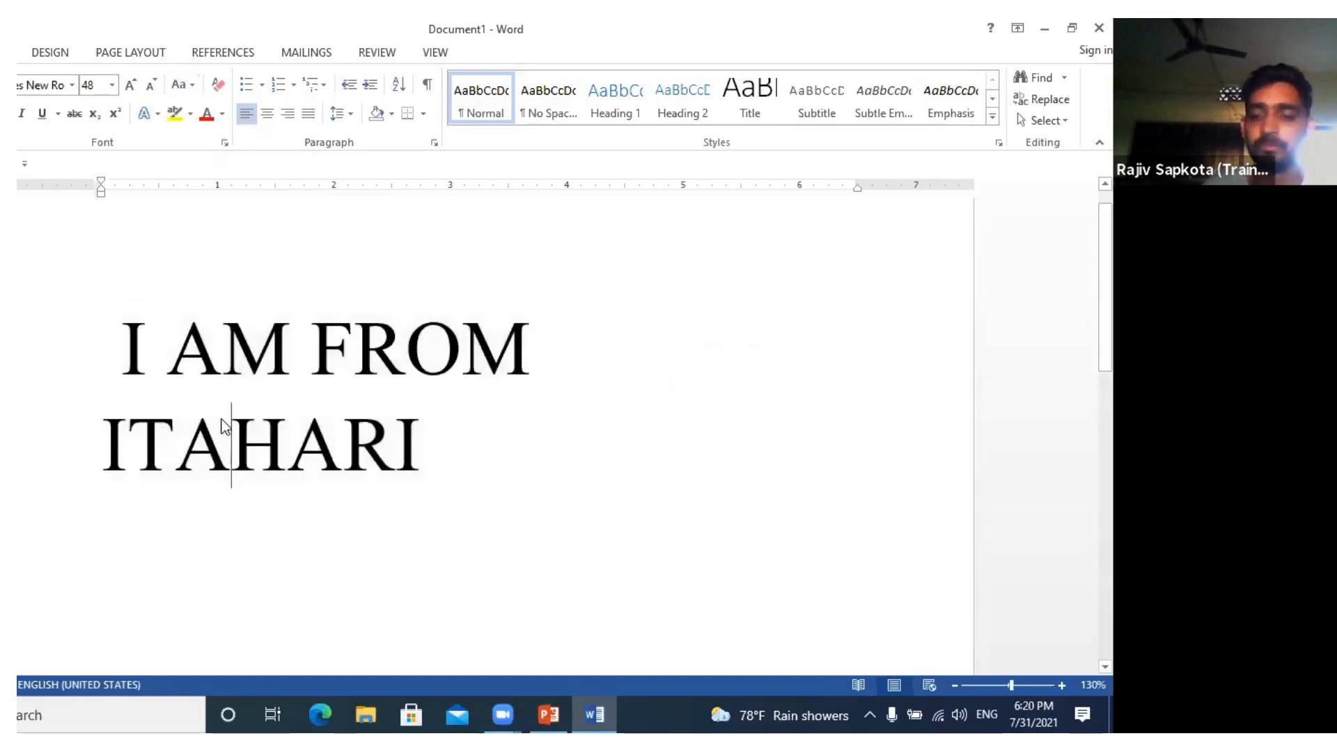
pyautogui.click(99, 421)
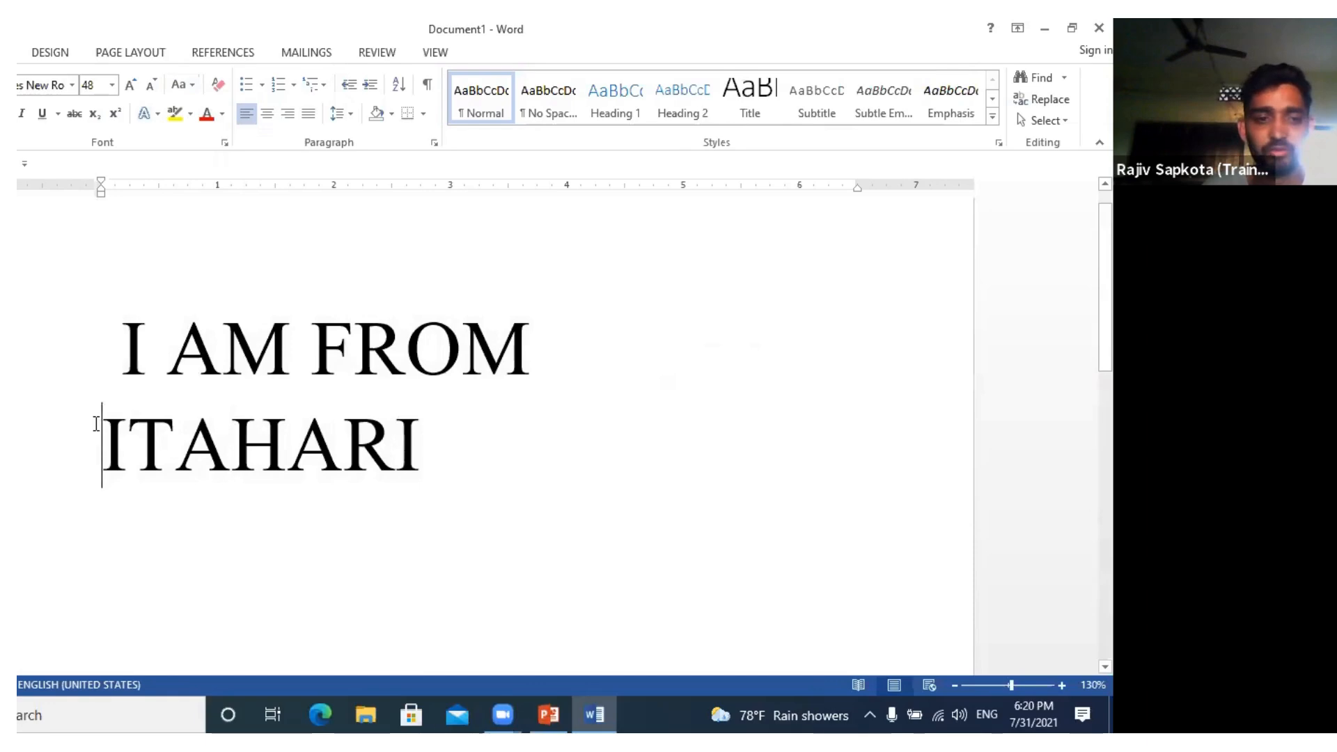
# - Convert the whole "I AM FROM ITAHARI" sentence to lowercase
pyautogui.moveTo(119, 365); pyautogui.dragTo(415, 487)
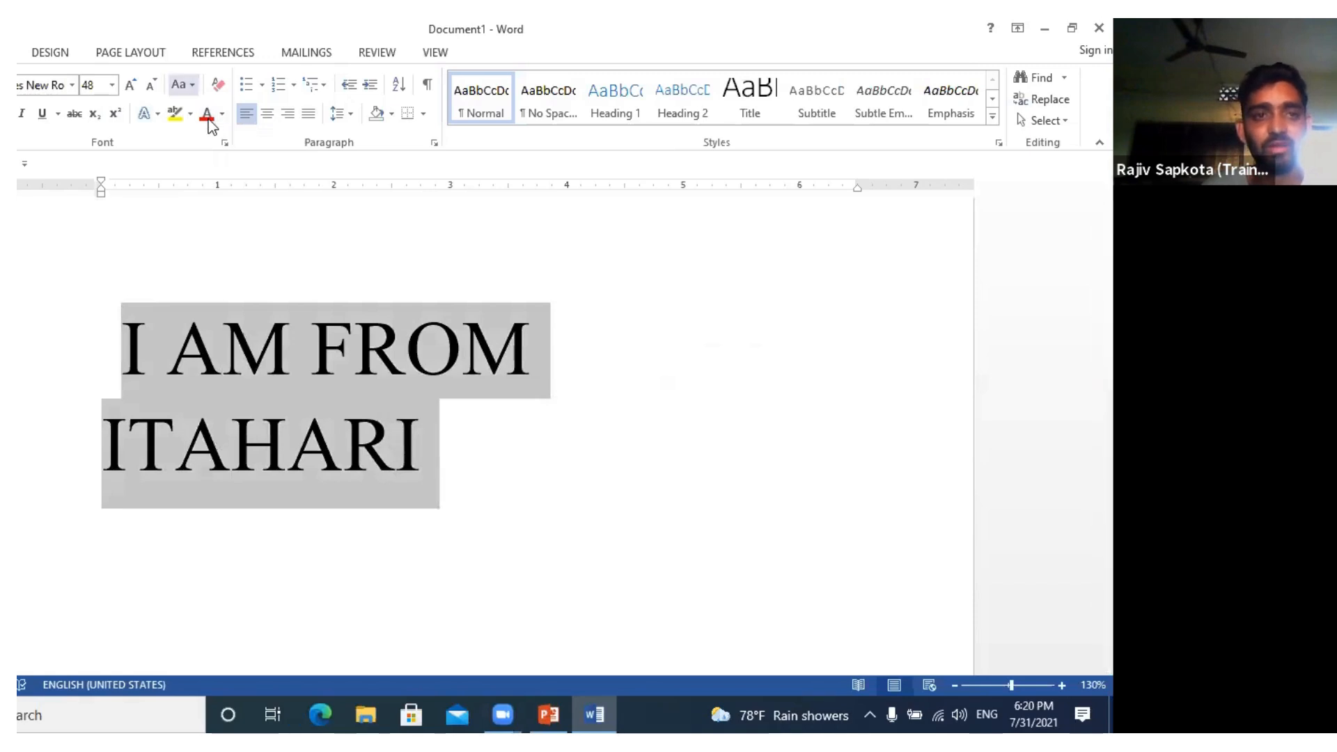
pyautogui.click(183, 84)
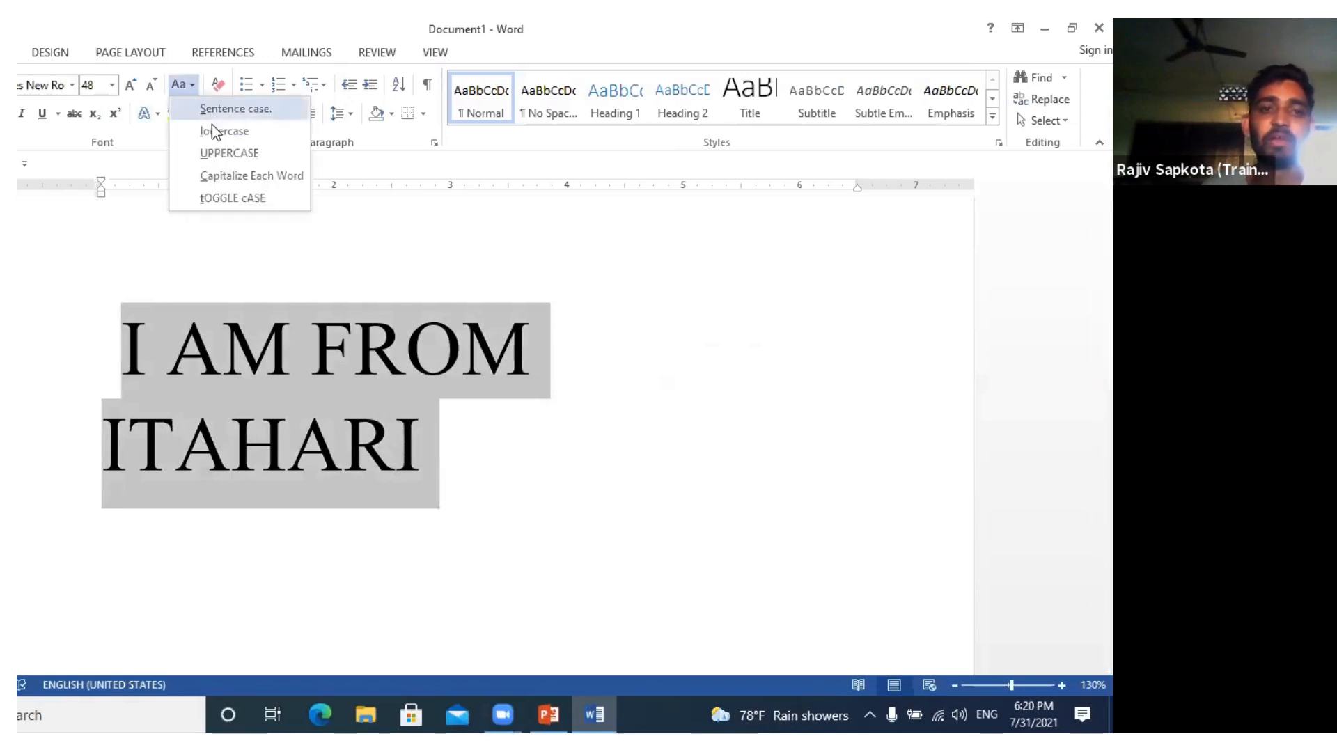
pyautogui.click(213, 130)
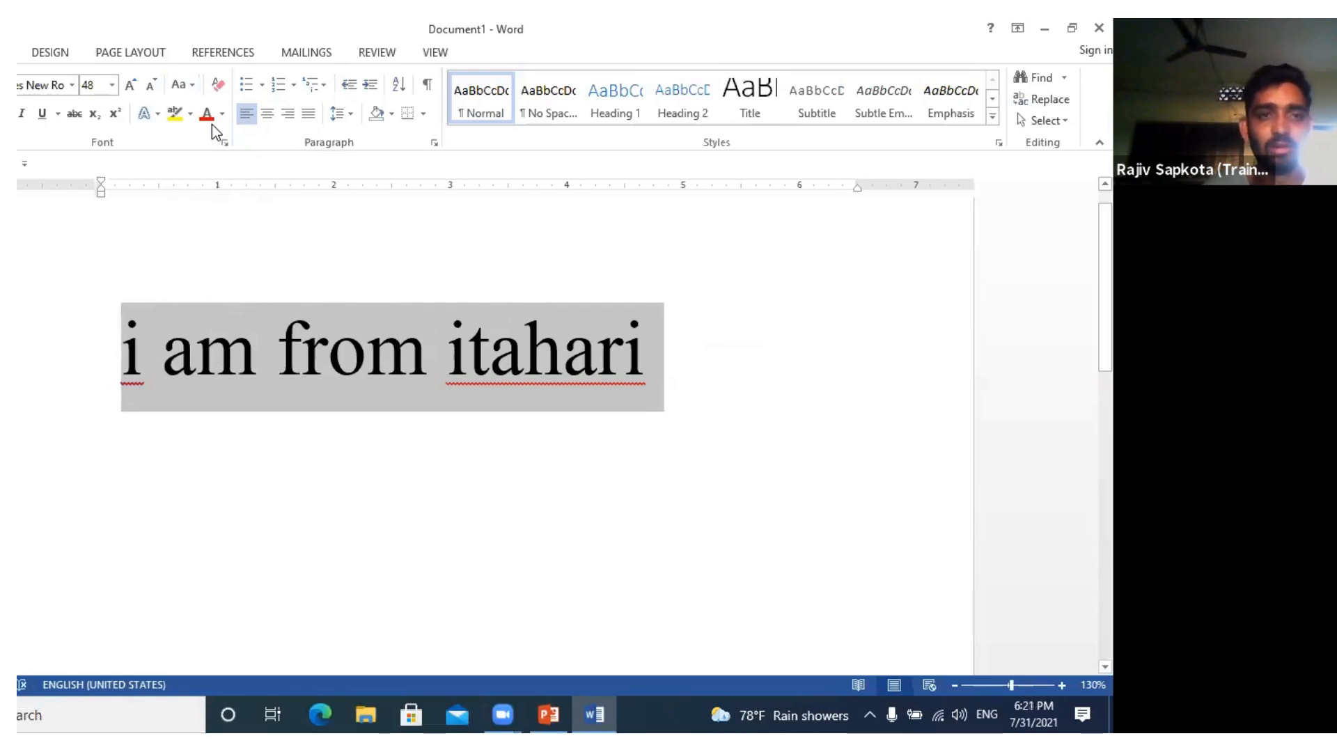
# - Apply Toggle Case to the selected sentence twice in a row
pyautogui.click(180, 84)
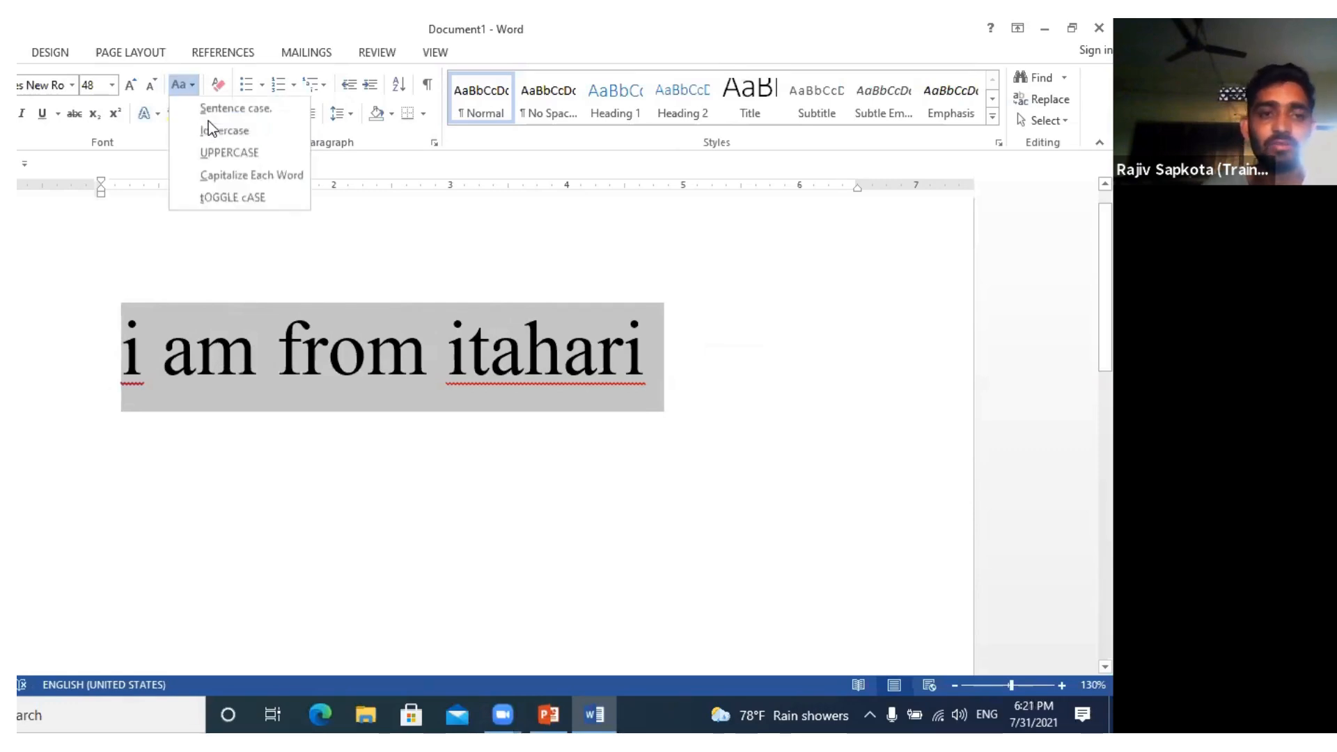
pyautogui.click(238, 198)
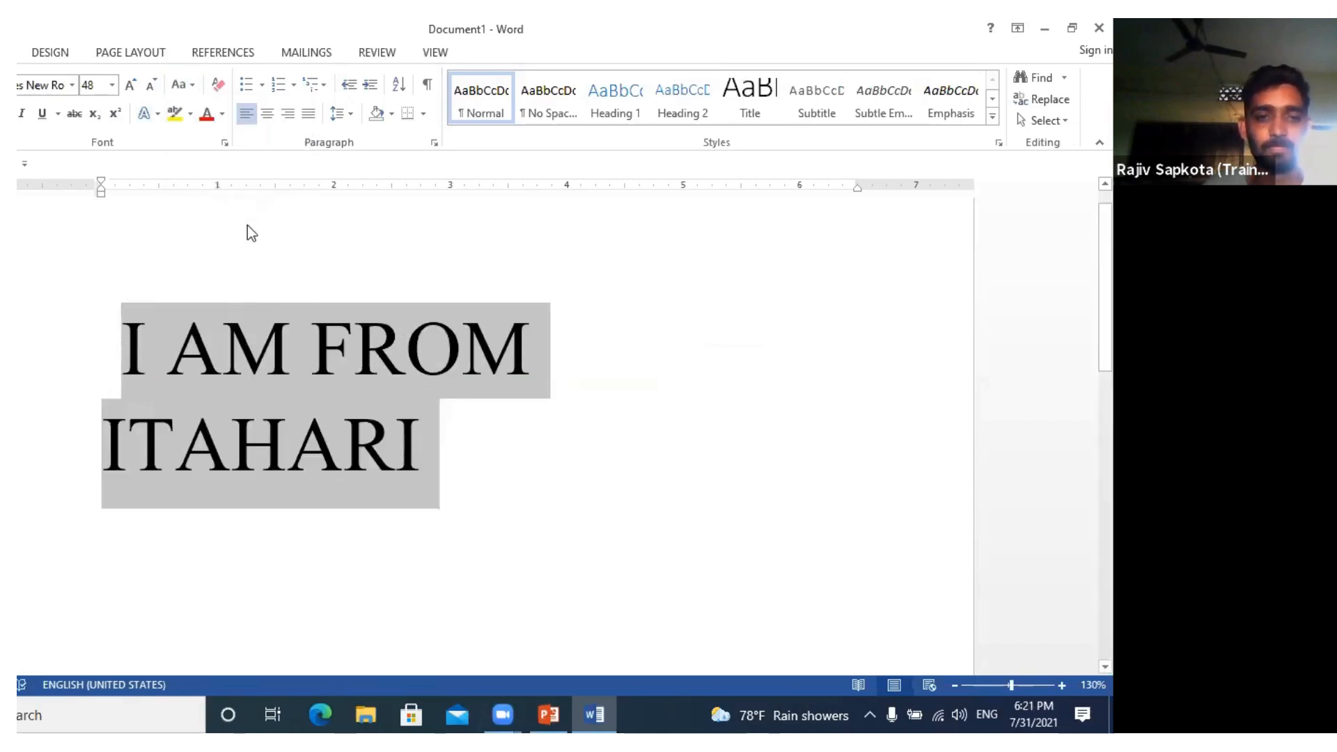
pyautogui.click(180, 84)
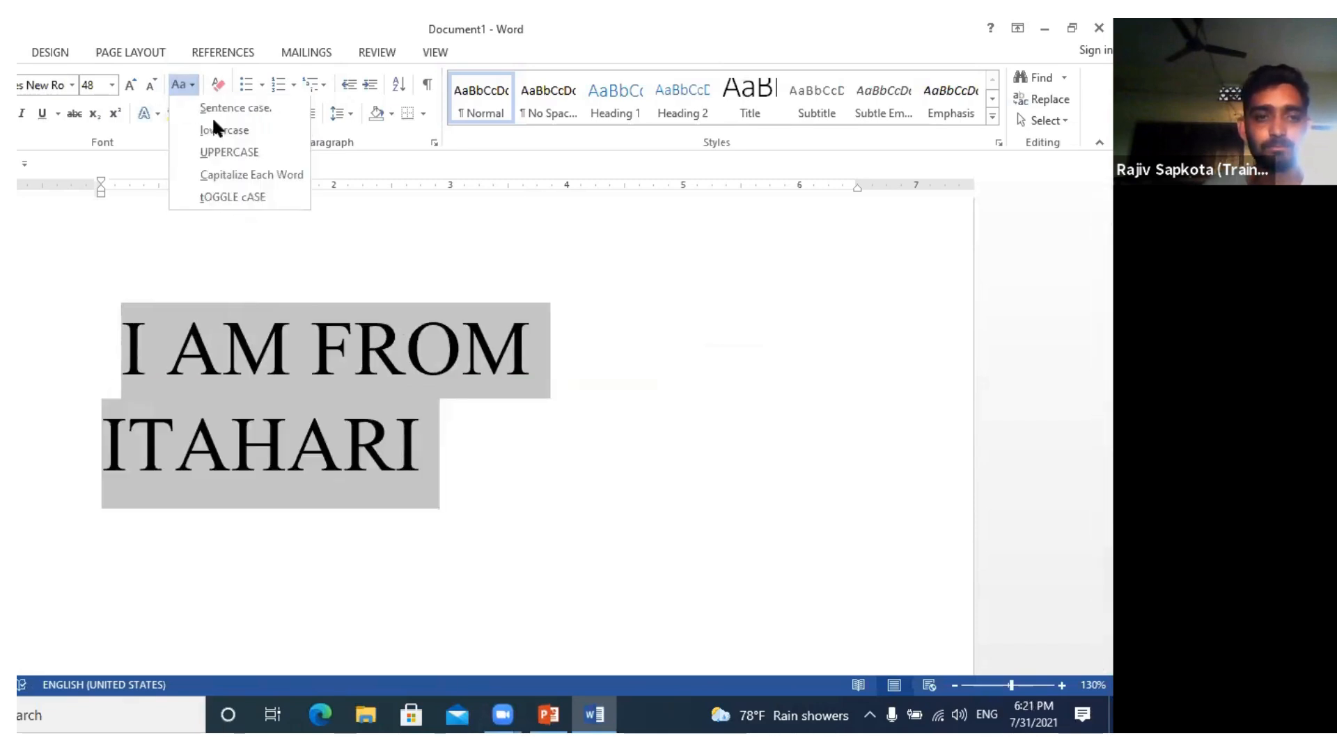
pyautogui.click(224, 191)
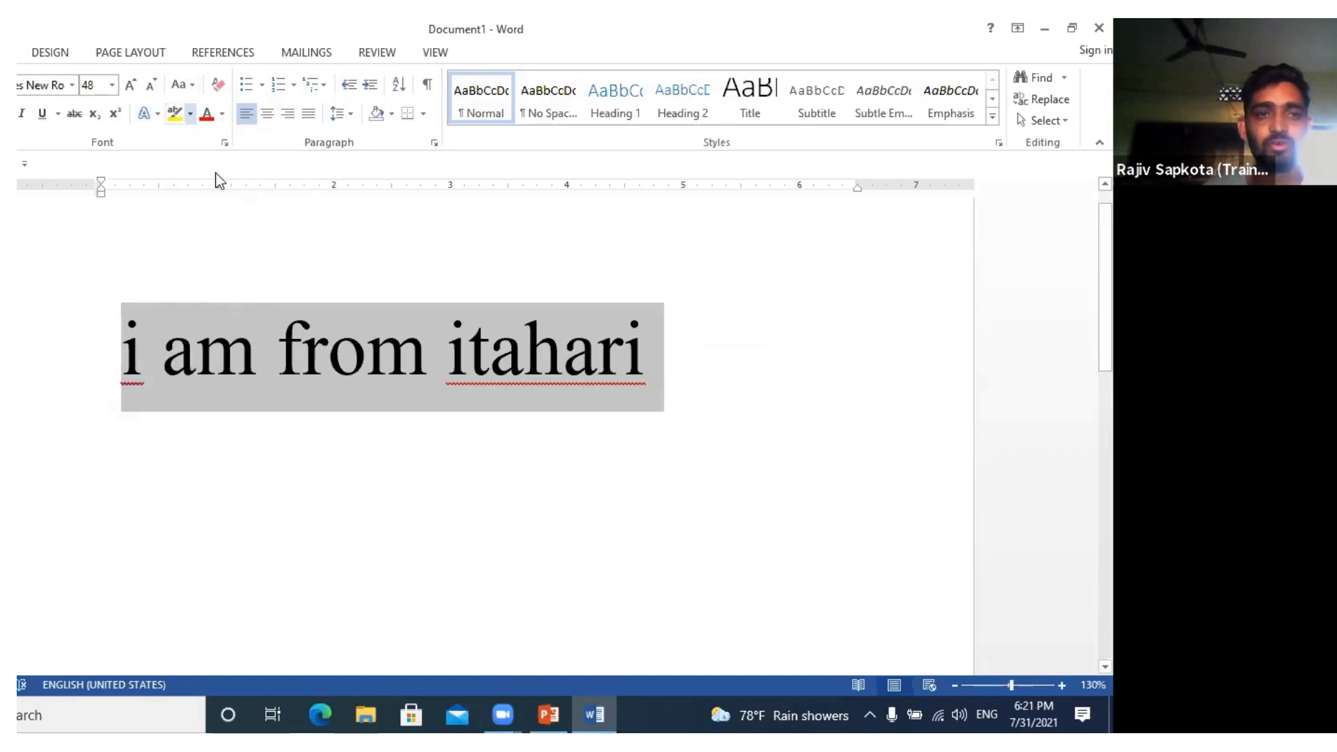
pyautogui.click(180, 84)
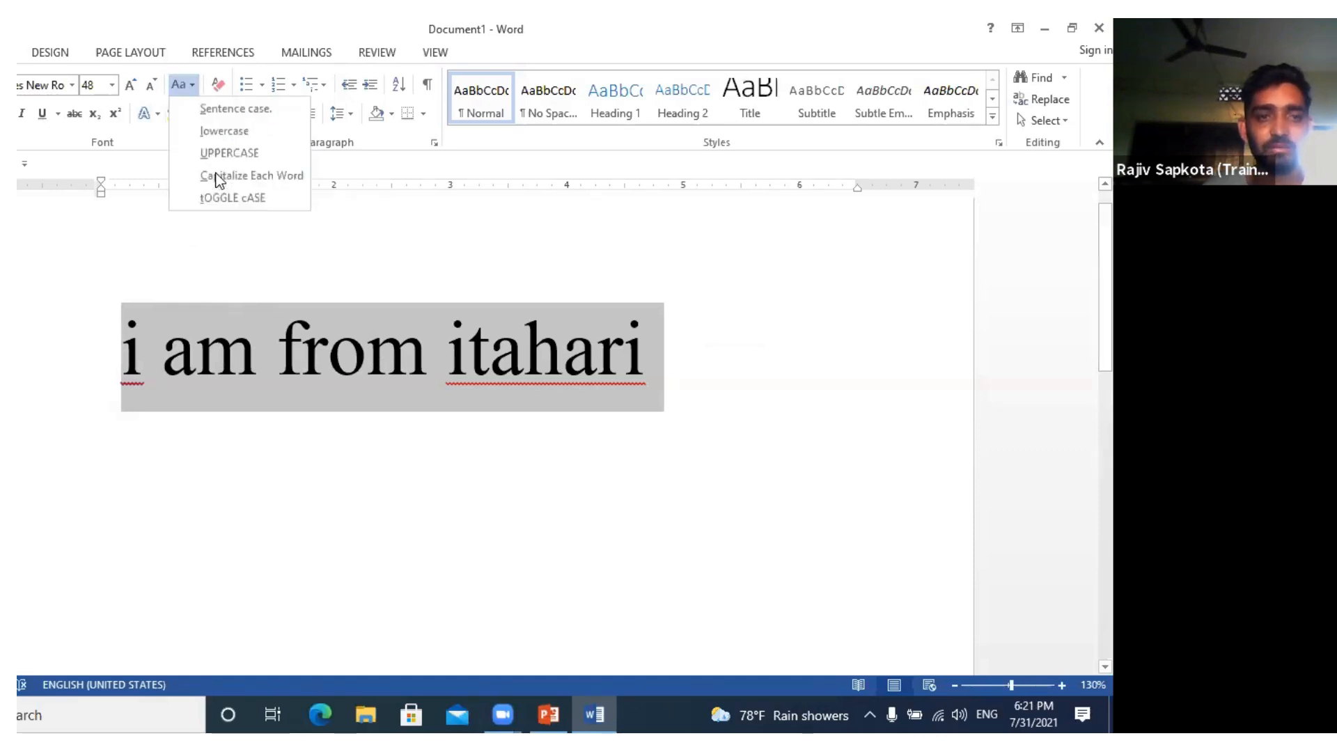
pyautogui.click(292, 379)
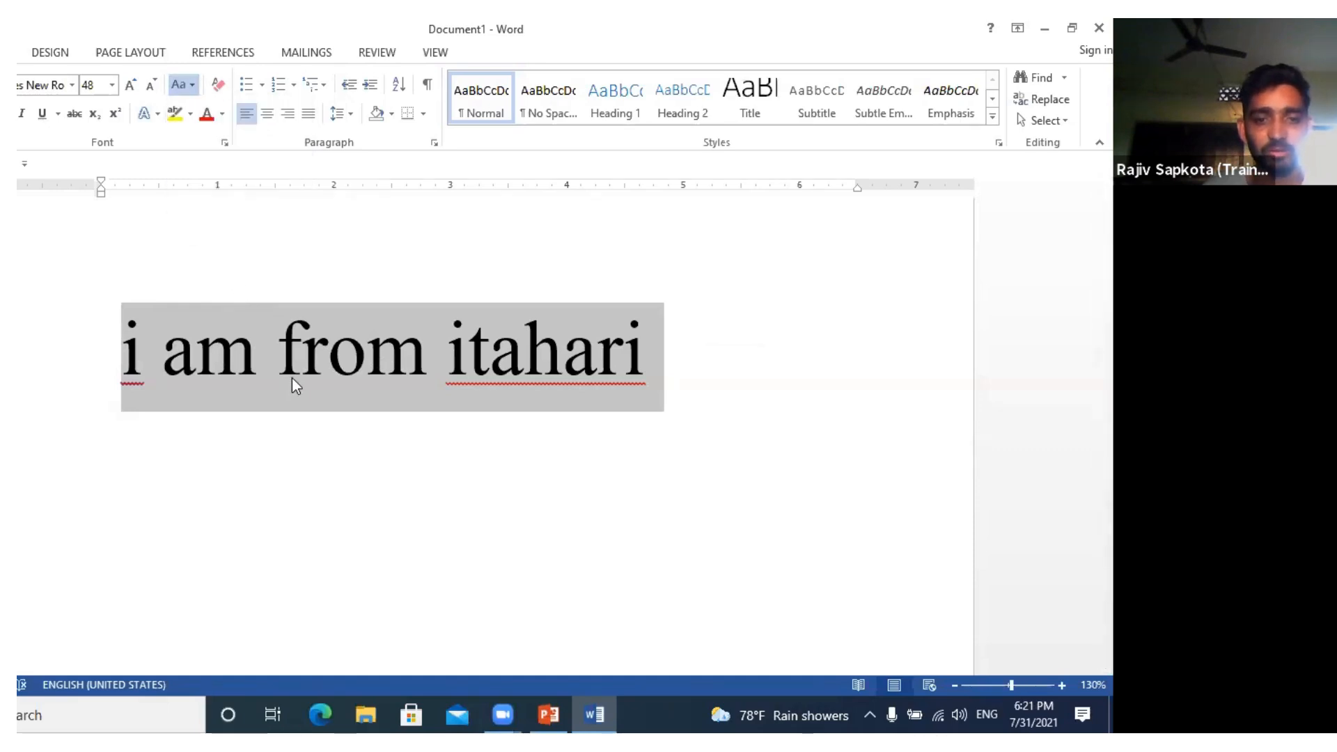
# - Replace the whole "i am from itahari" sentence with the sample text "H jjd jsadd"
pyautogui.click(646, 359)
pyautogui.press('BackSpace')
pyautogui.press('BackSpace')
pyautogui.press('BackSpace')
pyautogui.press('BackSpace')
pyautogui.press('BackSpace')
pyautogui.press('BackSpace')
pyautogui.press('BackSpace')
pyautogui.press('BackSpace')
pyautogui.press('BackSpace')
pyautogui.press('BackSpace')
pyautogui.press('BackSpace')
pyautogui.press('BackSpace')
pyautogui.press('BackSpace')
pyautogui.press('BackSpace')
pyautogui.press('BackSpace')
pyautogui.press('BackSpace')
pyautogui.press('BackSpace')
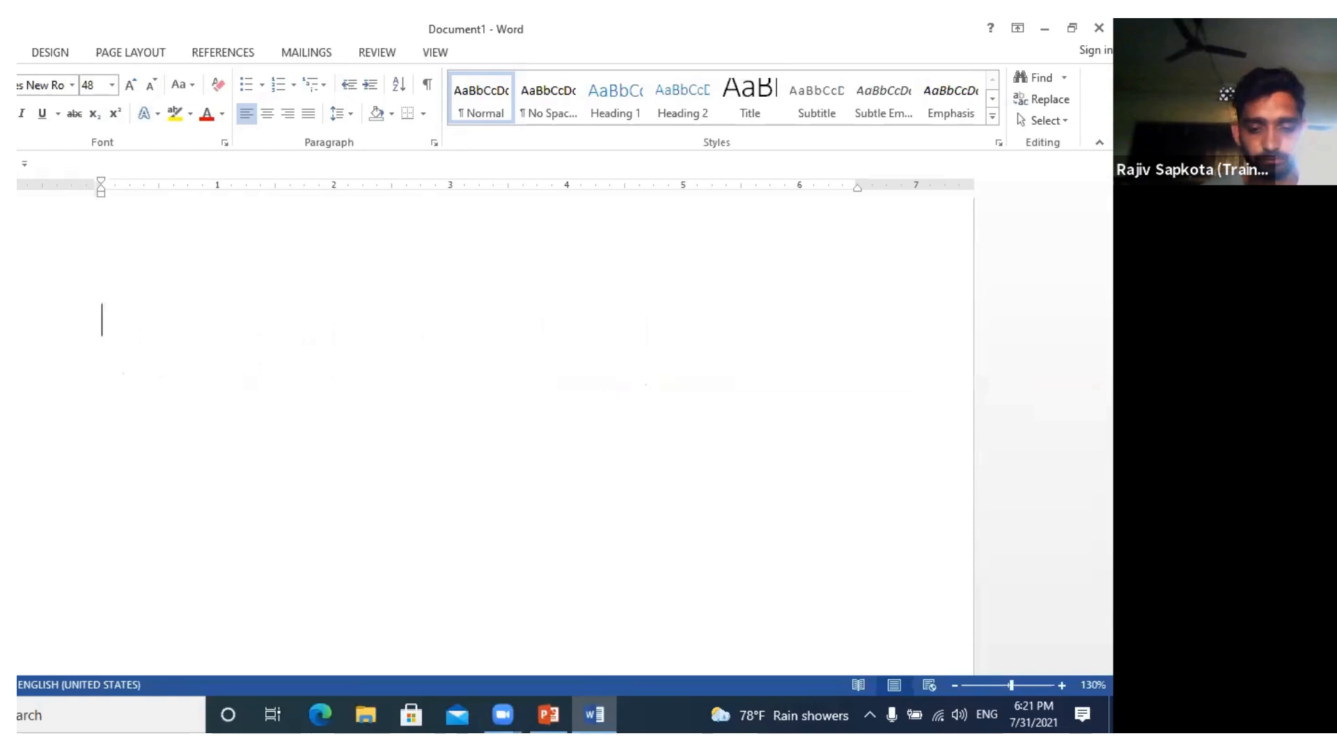
pyautogui.write('=')
pyautogui.press('BackSpace')
pyautogui.write('H jjd jsadd')
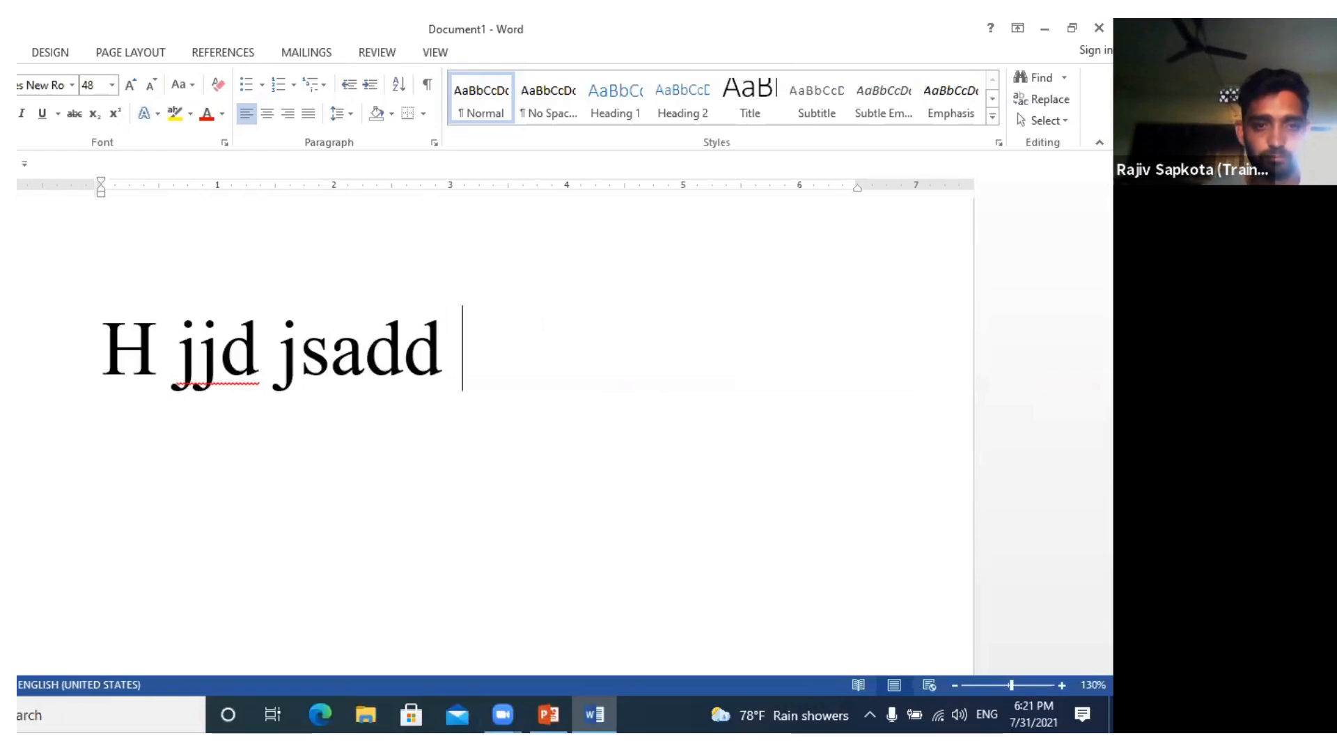
# - Apply Toggle Case to the whole "H jjd jsadd" line
pyautogui.moveTo(96, 324); pyautogui.dragTo(424, 381)
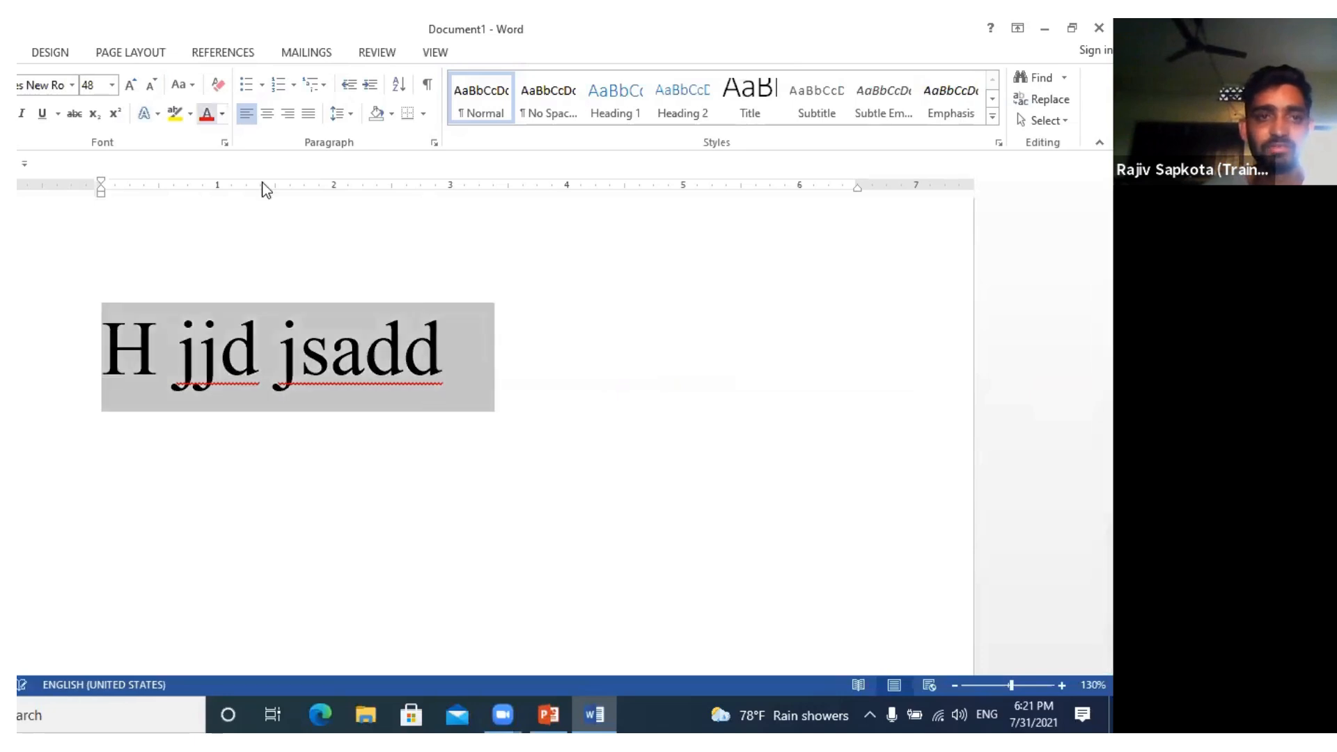
pyautogui.click(179, 84)
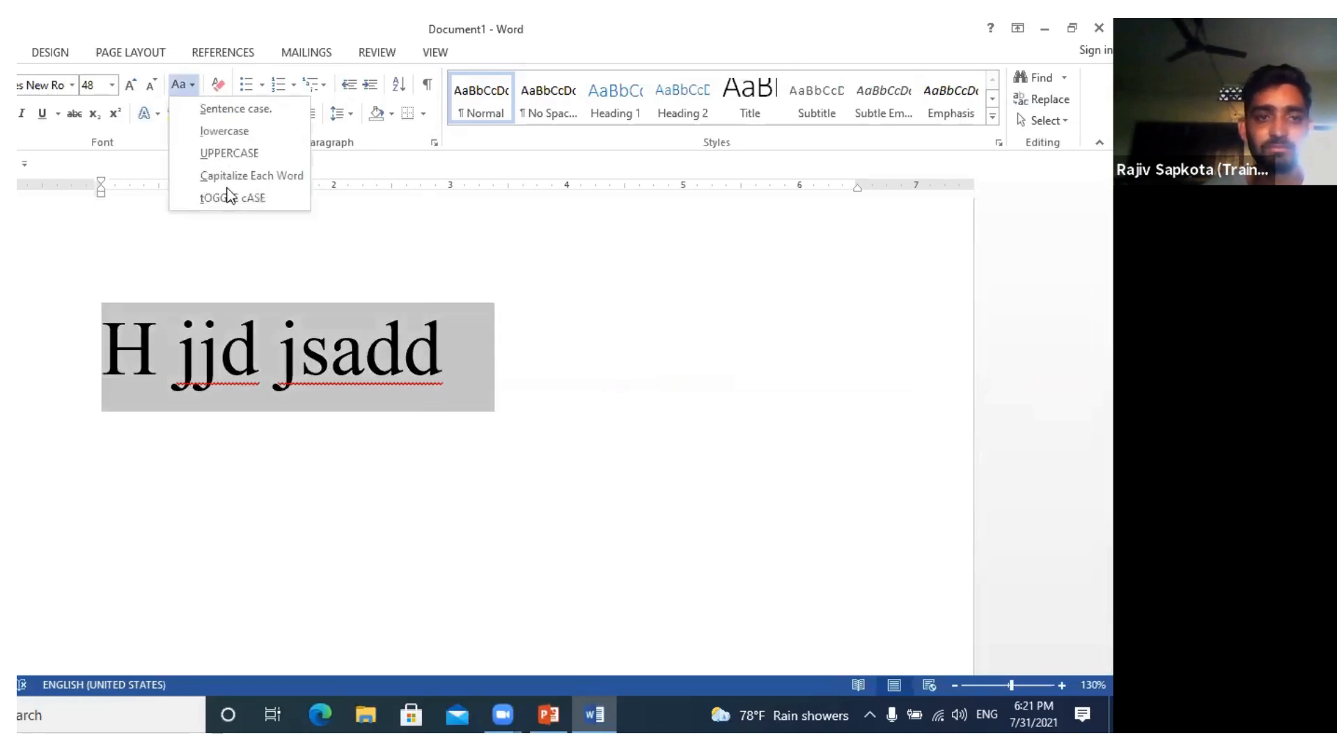
pyautogui.click(227, 197)
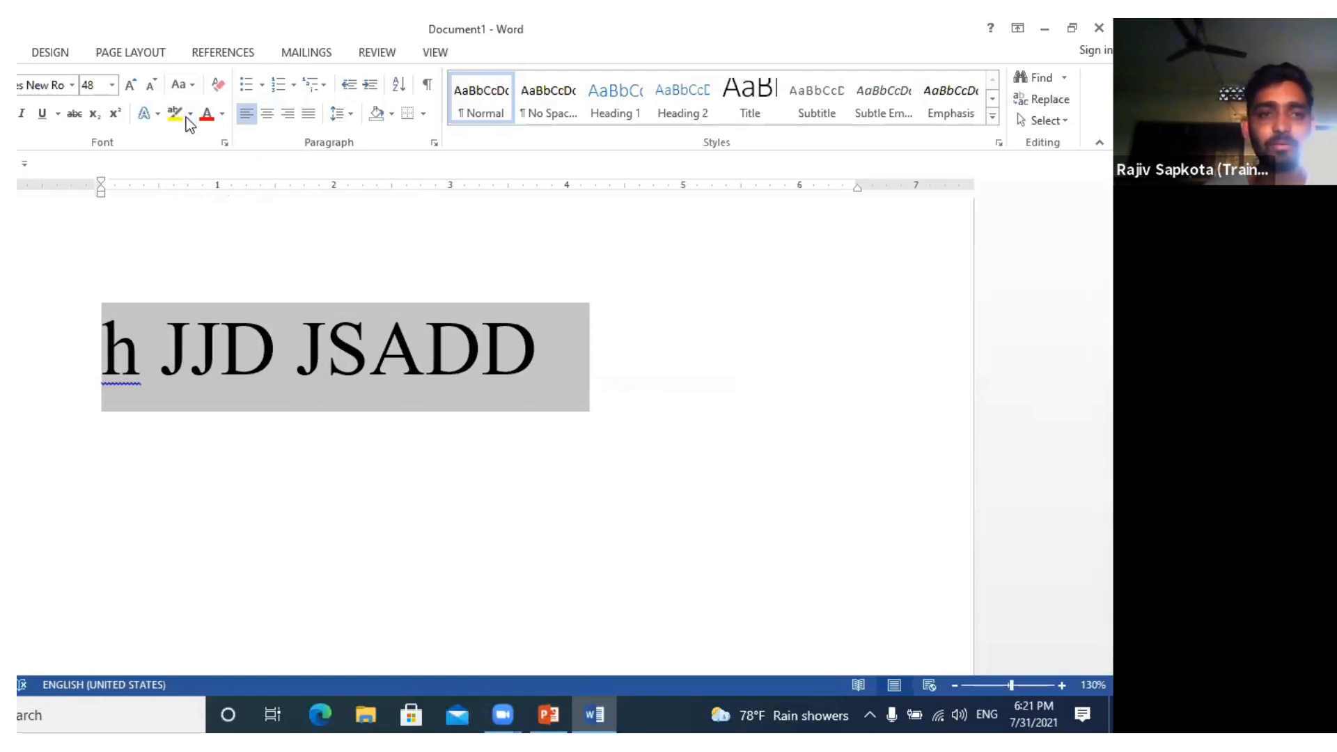
# - Convert the whole sample line to UPPERCASE and place the cursor at its beginning
pyautogui.click(182, 84)
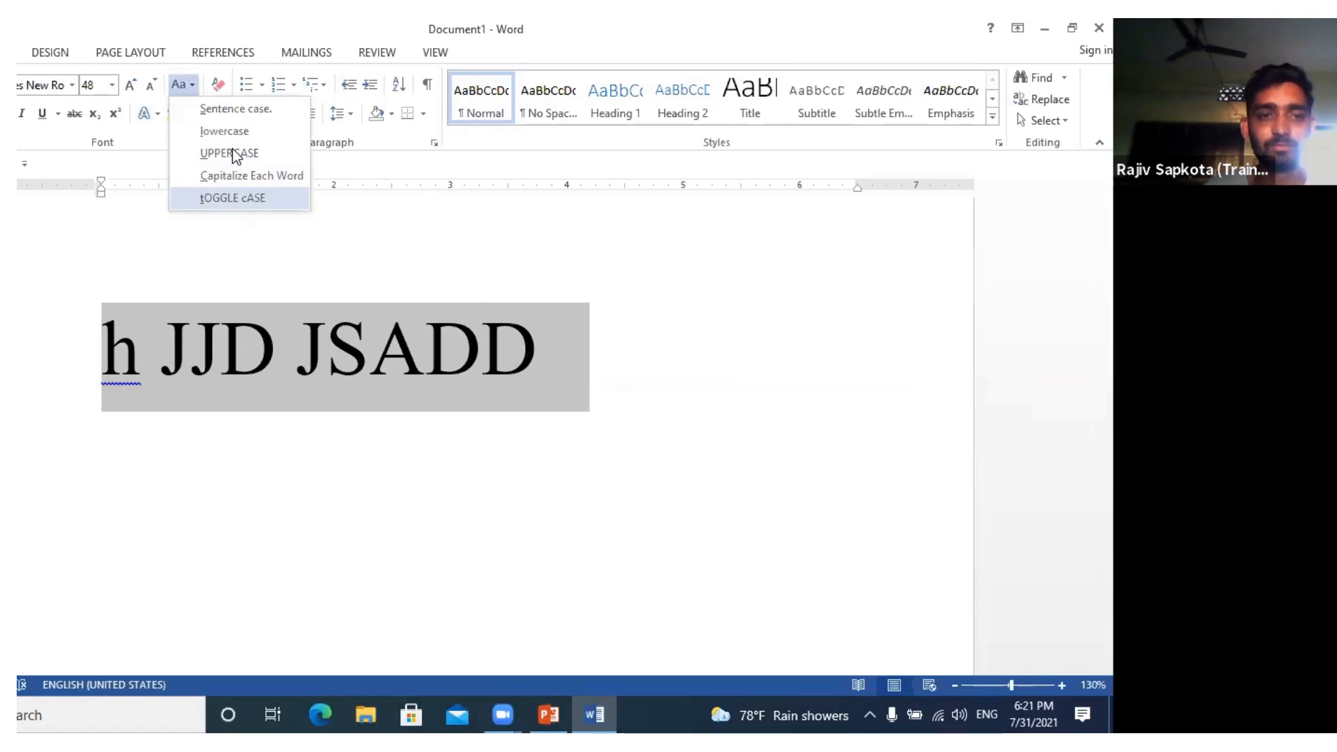
pyautogui.click(232, 152)
pyautogui.hotkey('alt', 'h')
pyautogui.press('7')
pyautogui.press('Escape')
pyautogui.doubleClick(200, 342)
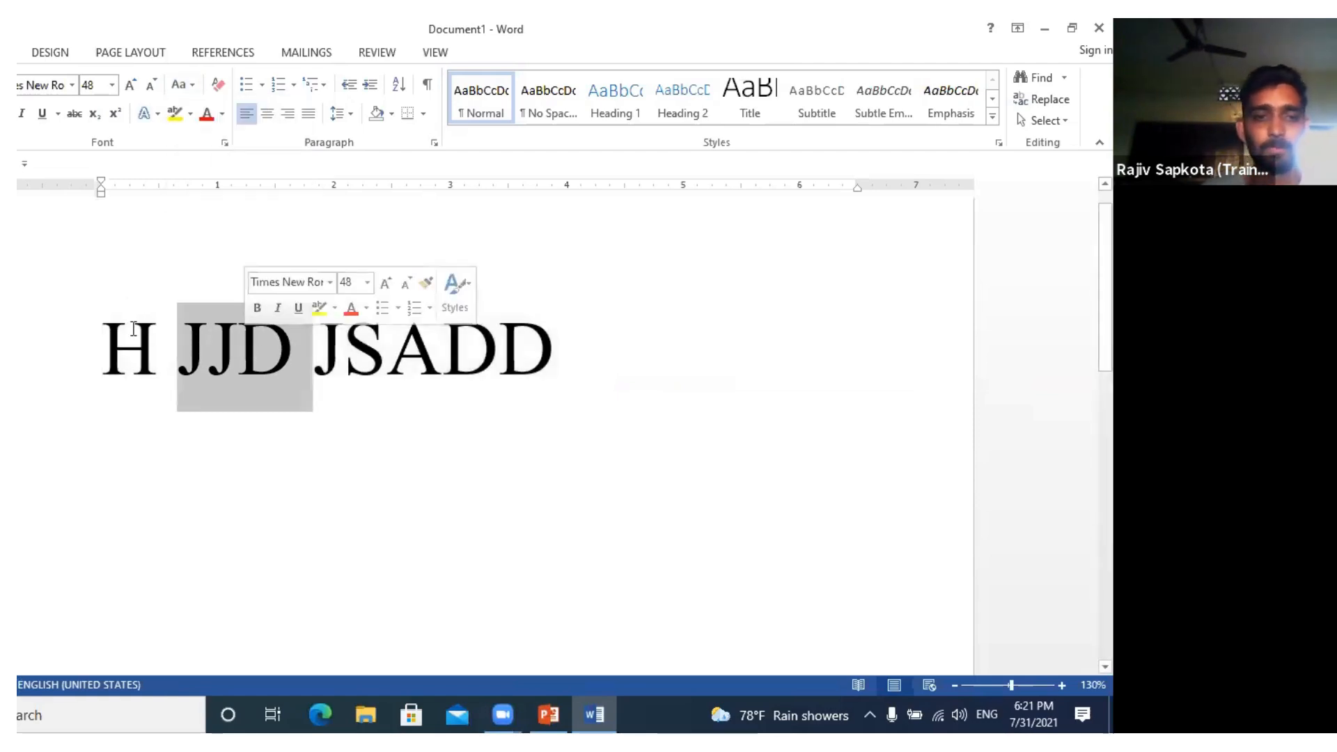
pyautogui.click(110, 332)
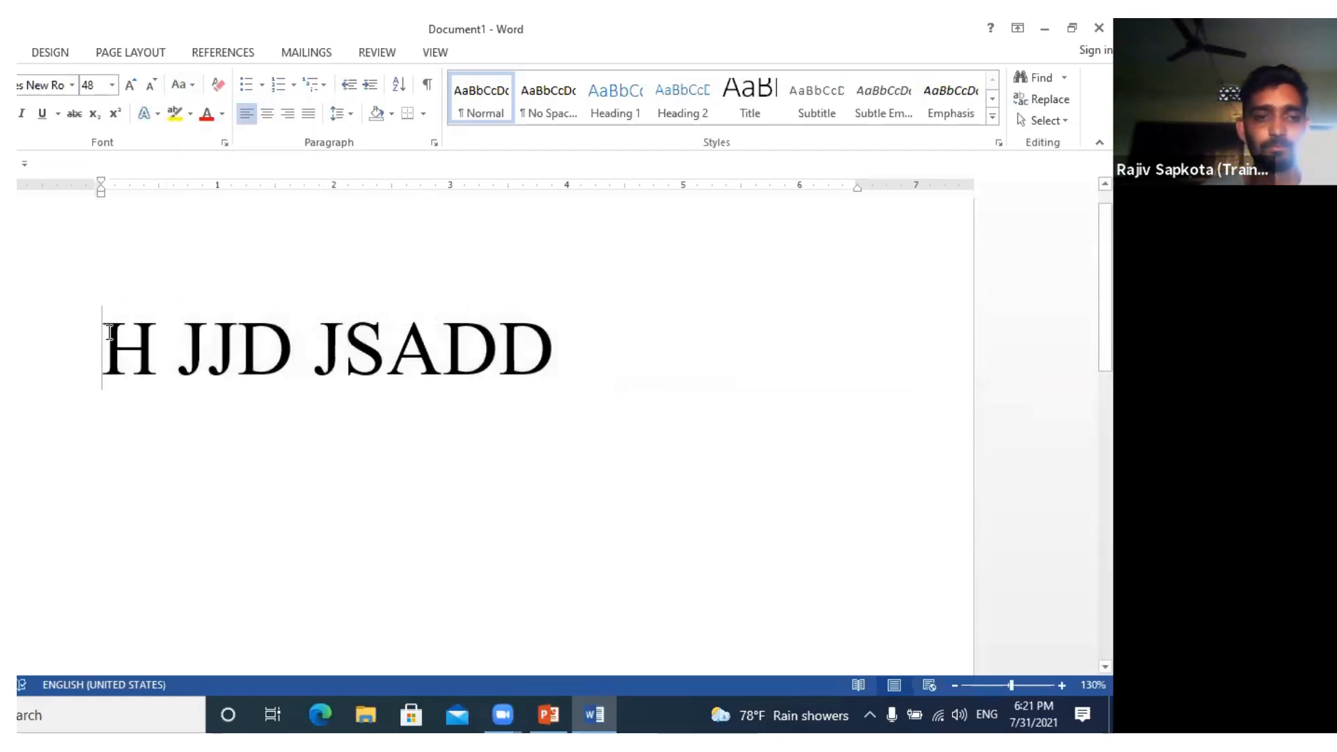
# - Apply the blue fill text effect with a soft shadow to the whole "H JJD JSADD" line and deselect it
pyautogui.tripleClick(437, 357)
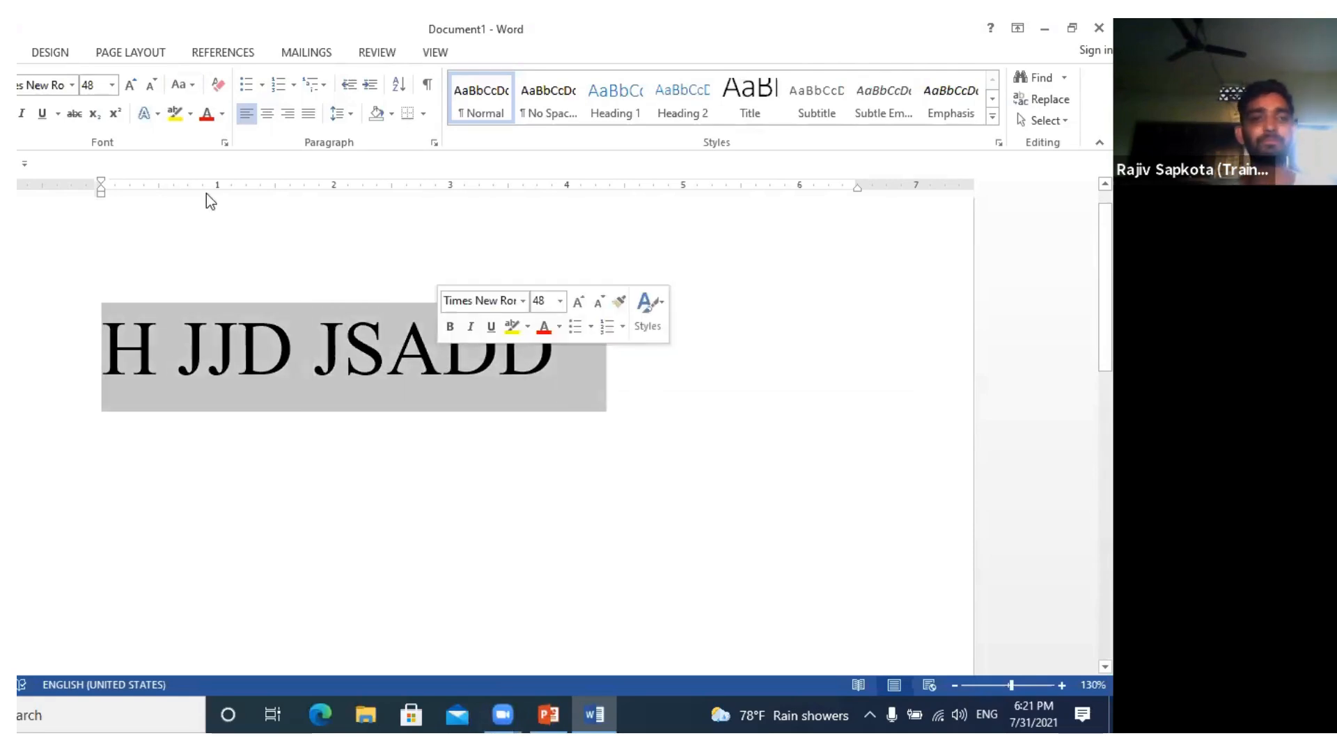
pyautogui.click(157, 117)
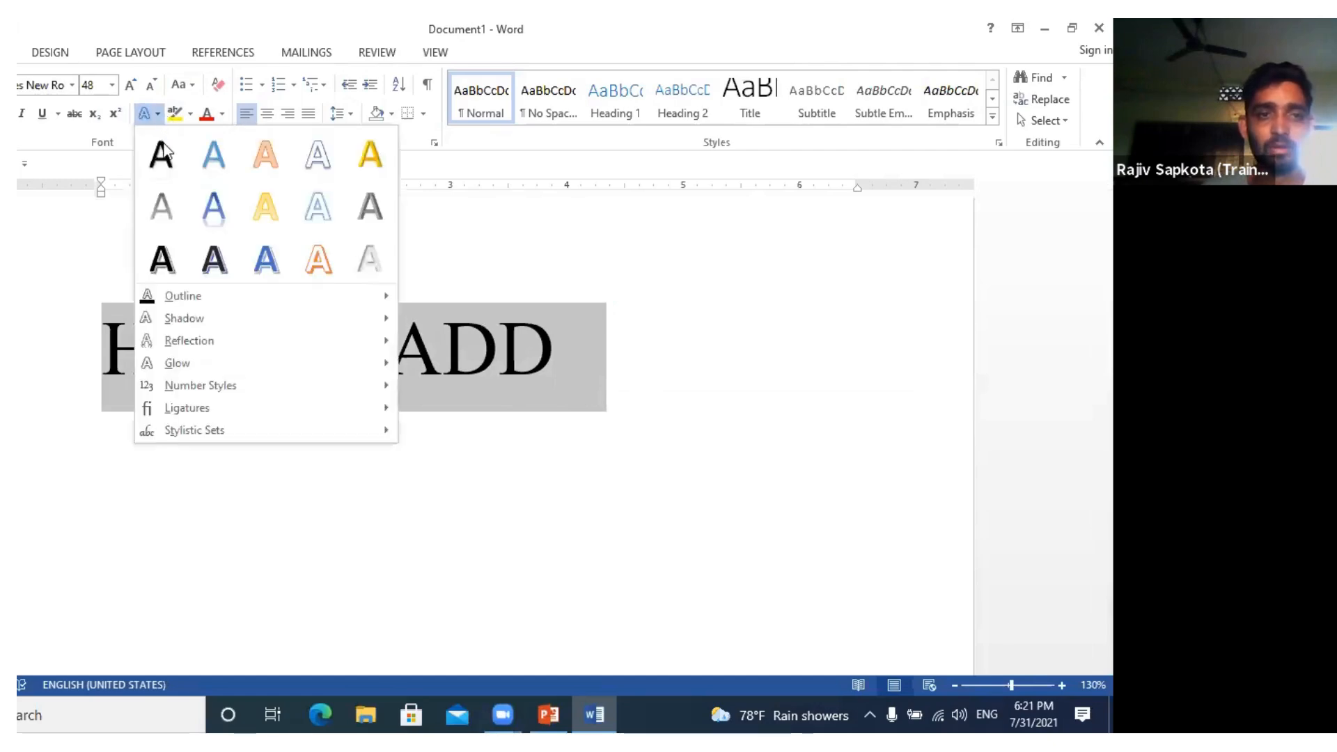
pyautogui.click(203, 165)
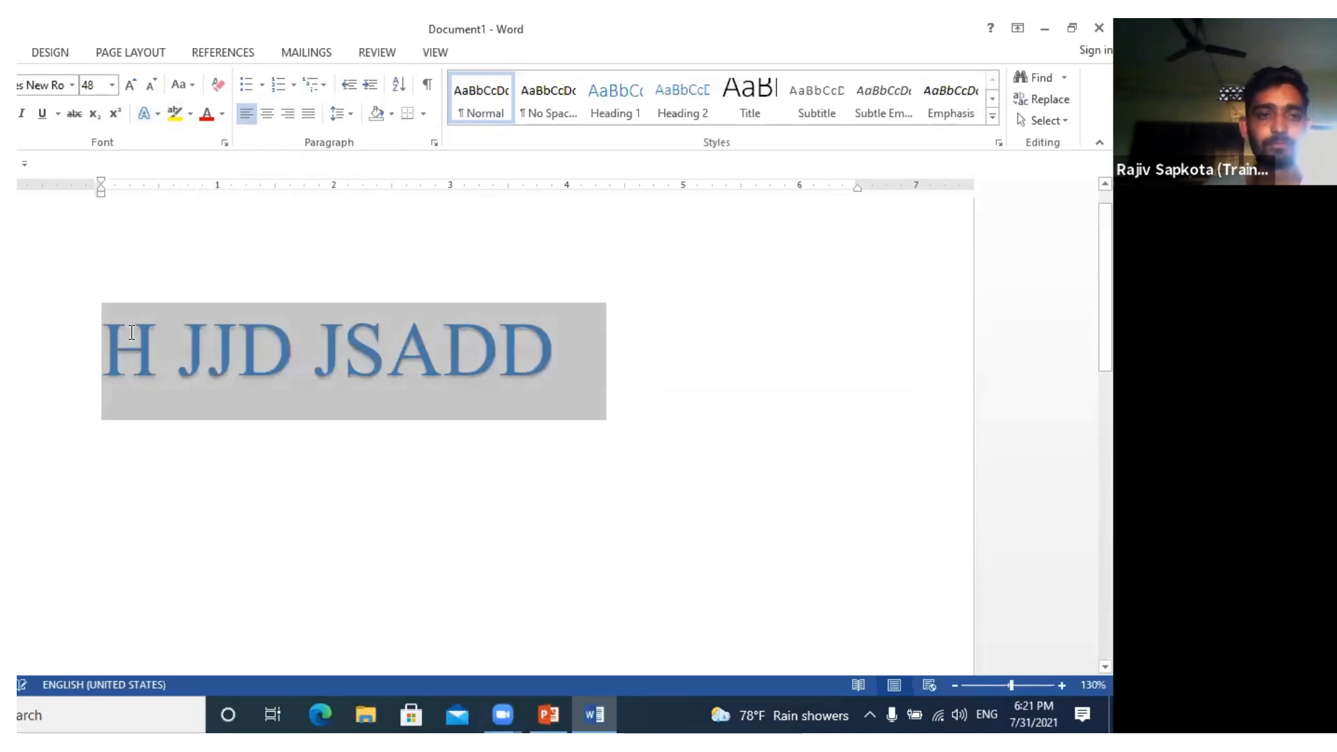
pyautogui.click(237, 341)
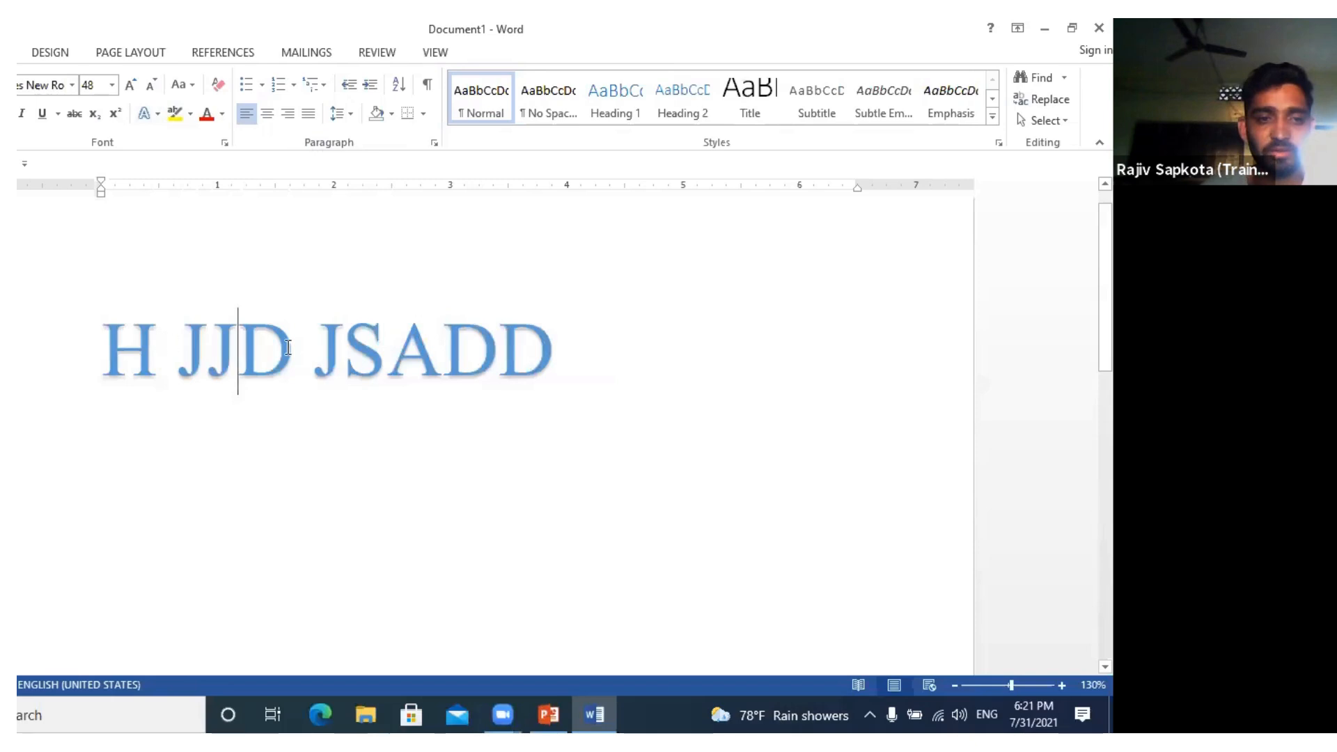
# - Change the whole line's text effect to the bold black fill with a blue hard shadow and deselect it
pyautogui.tripleClick(350, 355)
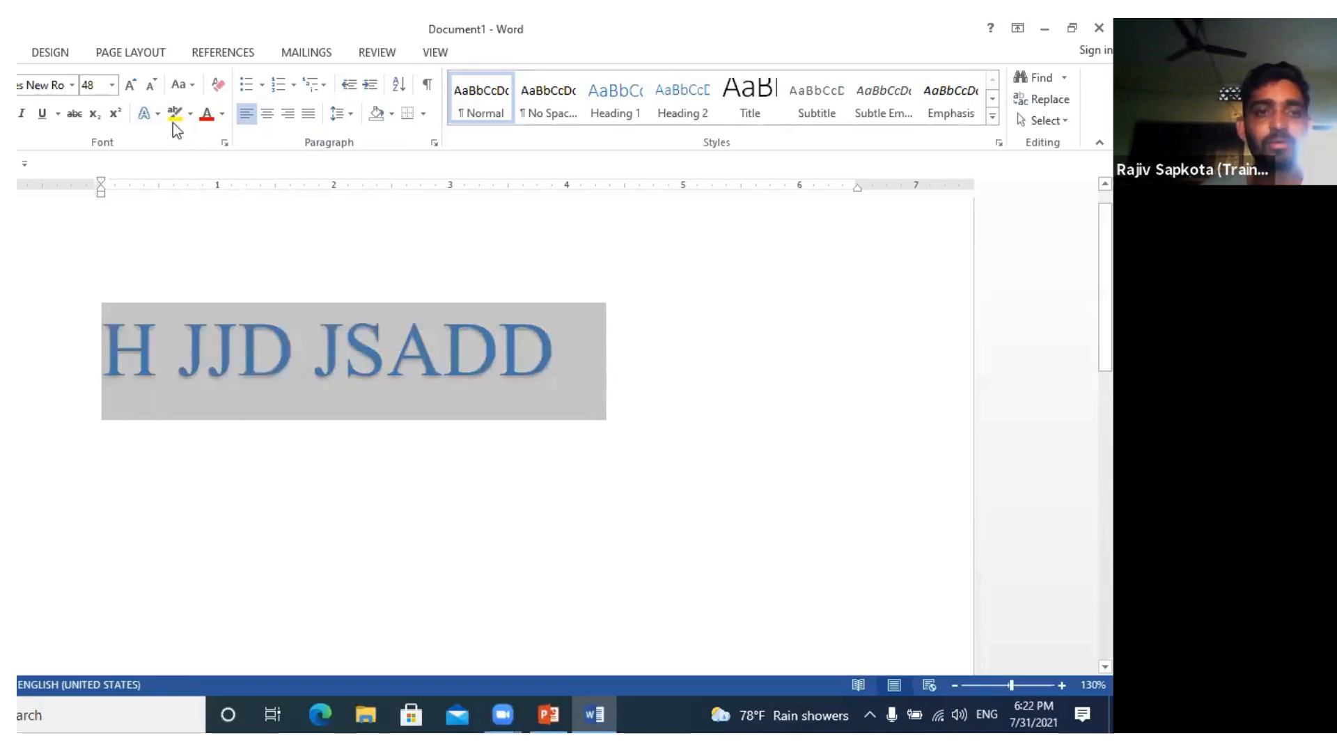
pyautogui.click(158, 114)
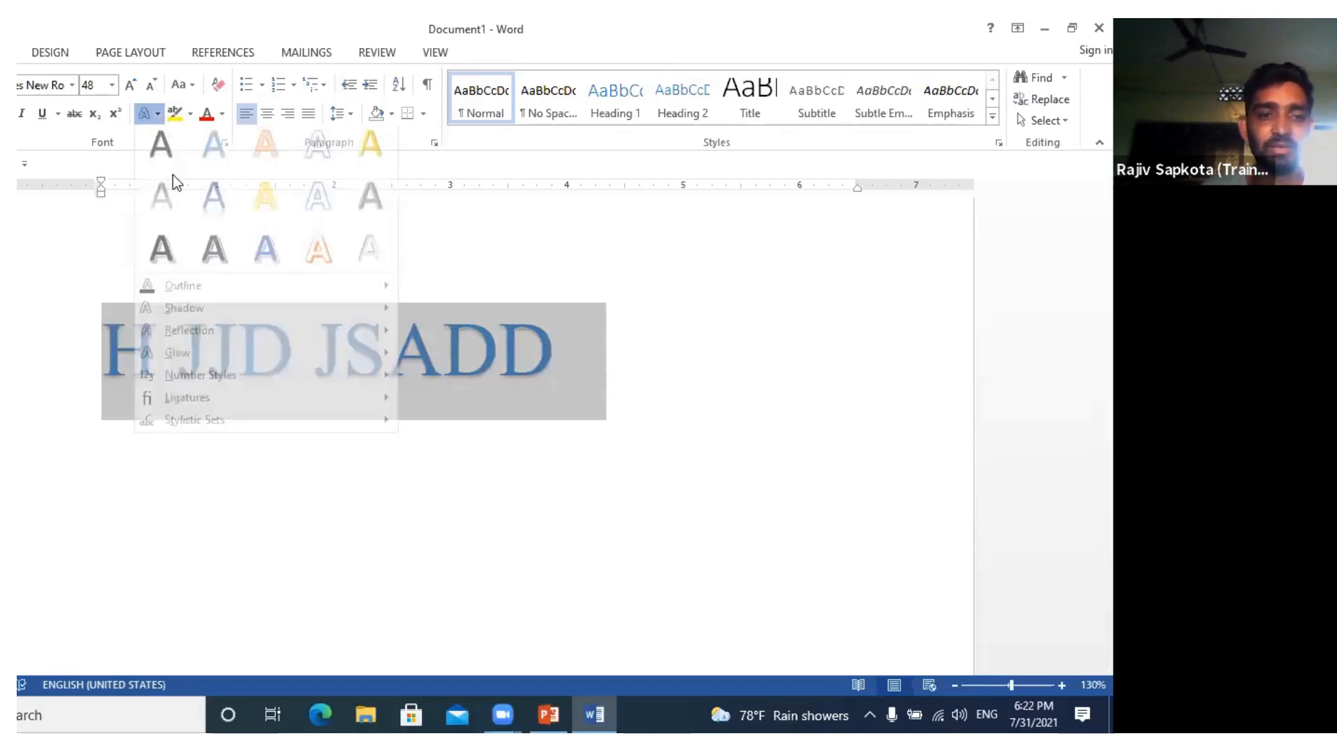
pyautogui.click(226, 254)
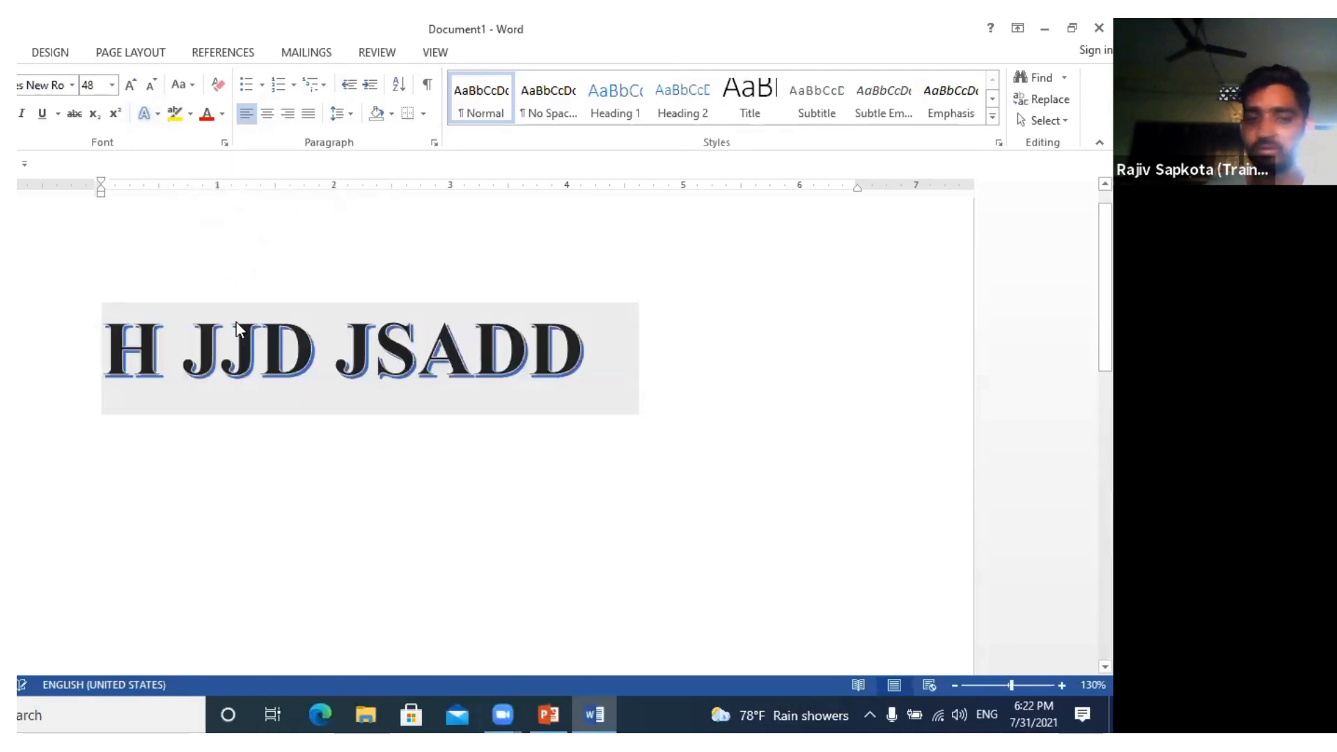
pyautogui.click(236, 327)
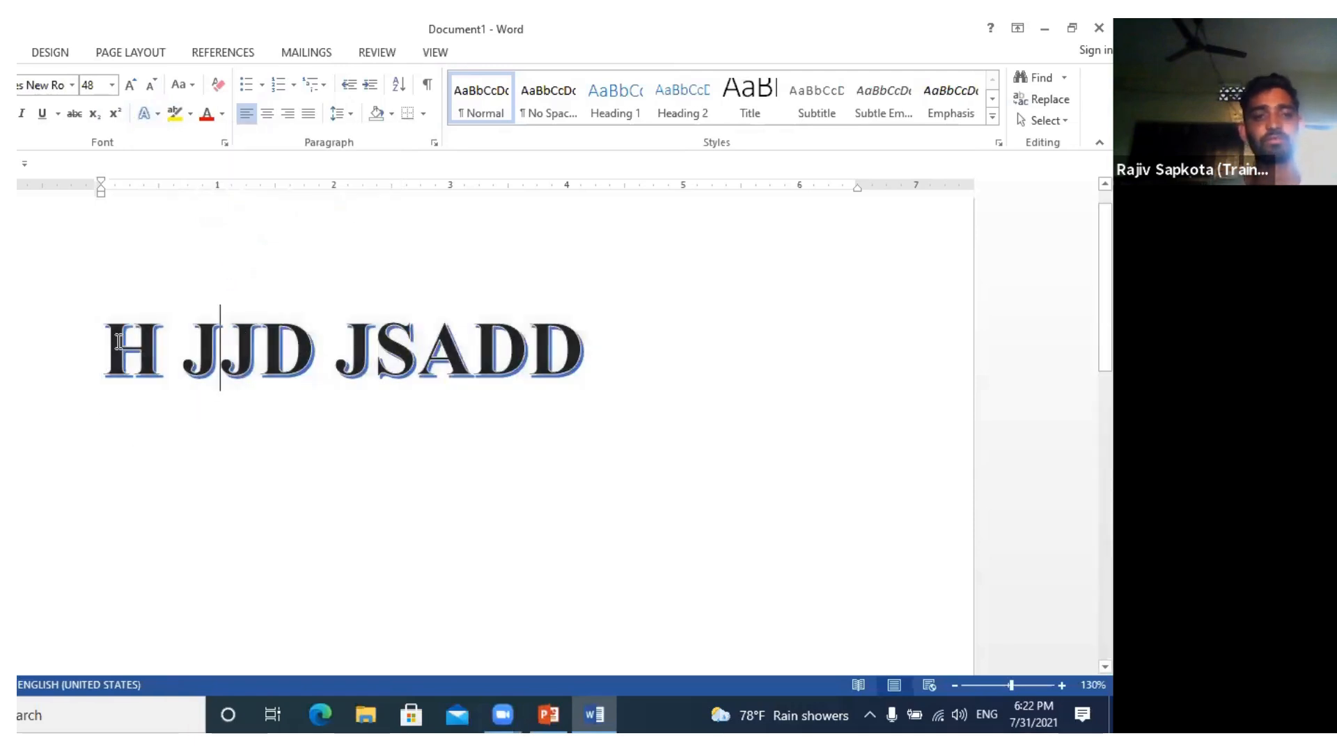
# - Replace the whole "H JJD JSADD" line with the word "Computer"
pyautogui.tripleClick(119, 341)
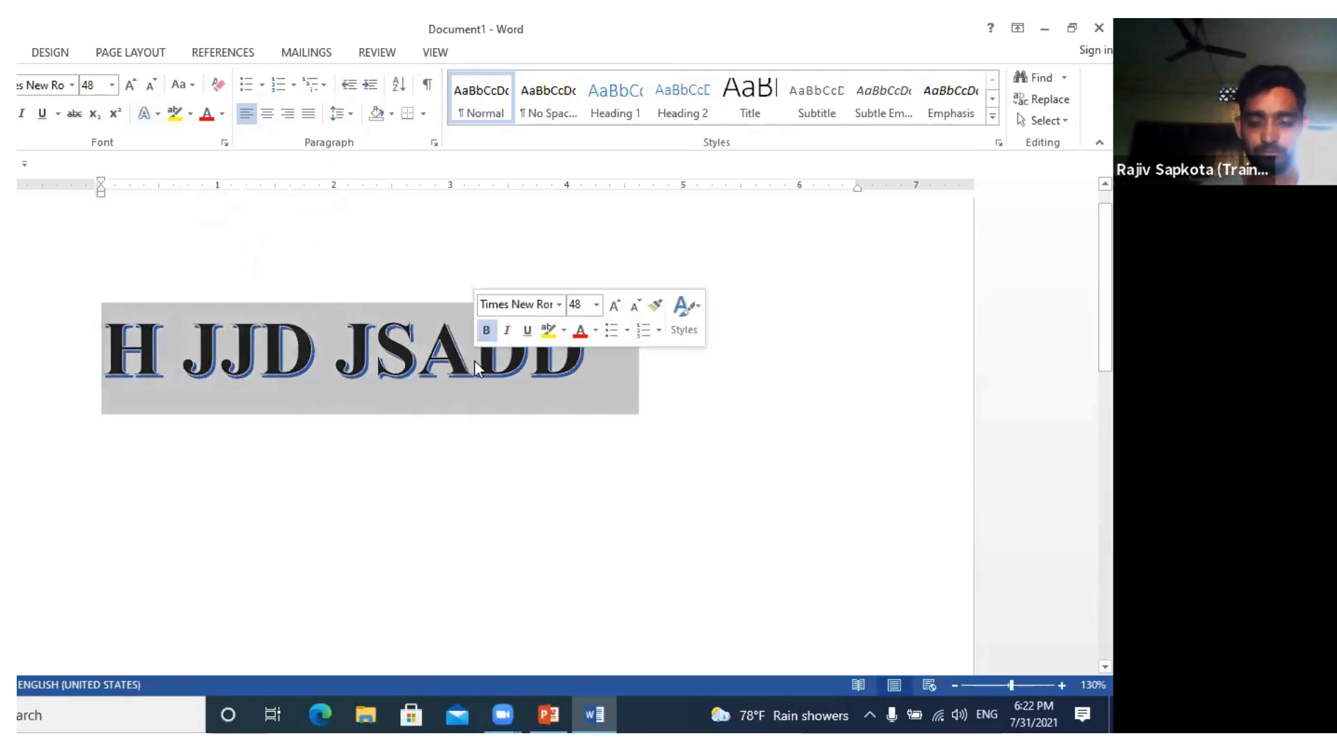
pyautogui.press('BackSpace')
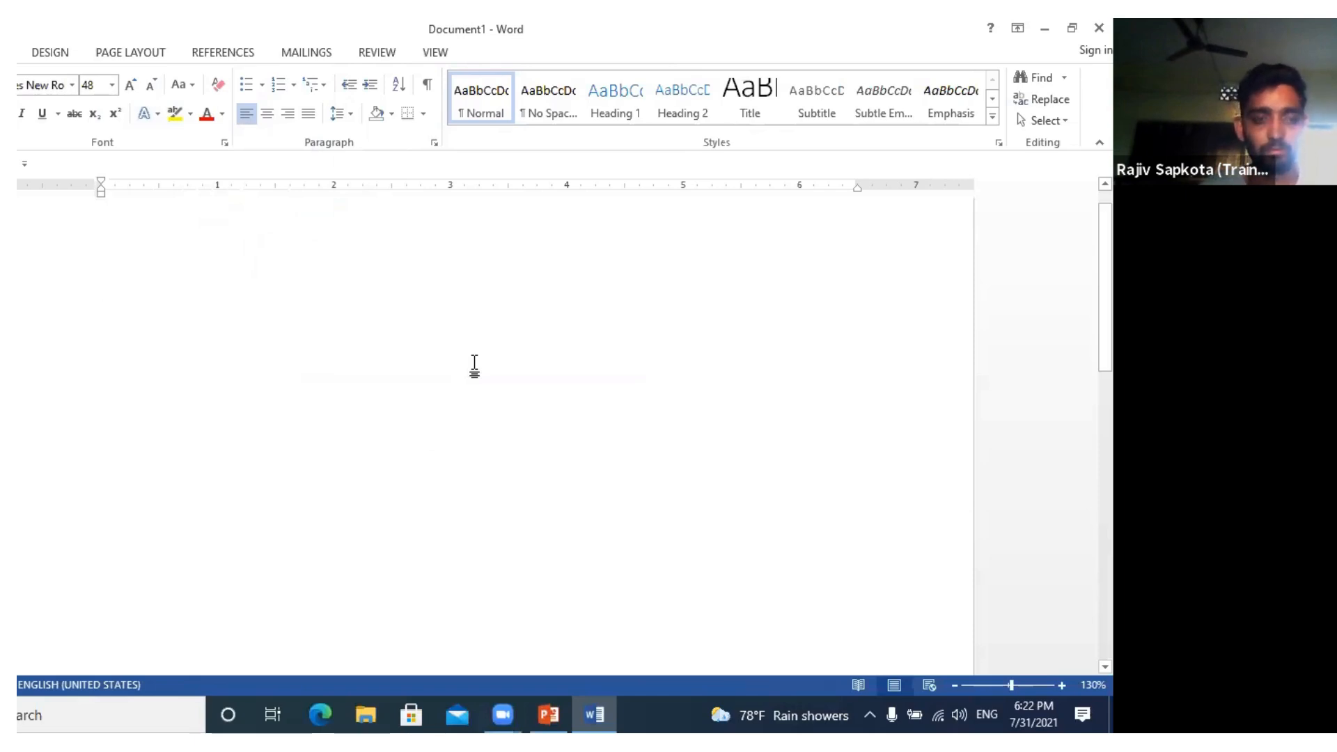
pyautogui.write('co')
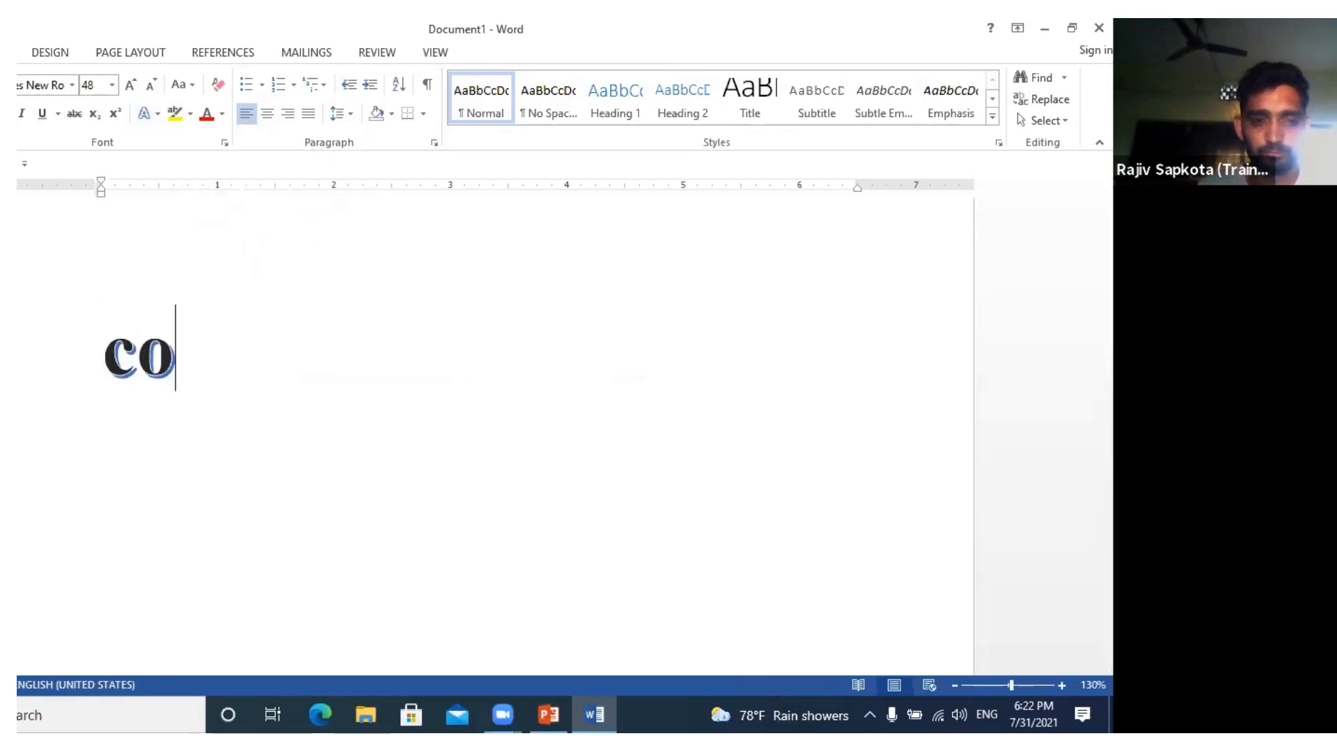
pyautogui.write('mputer')
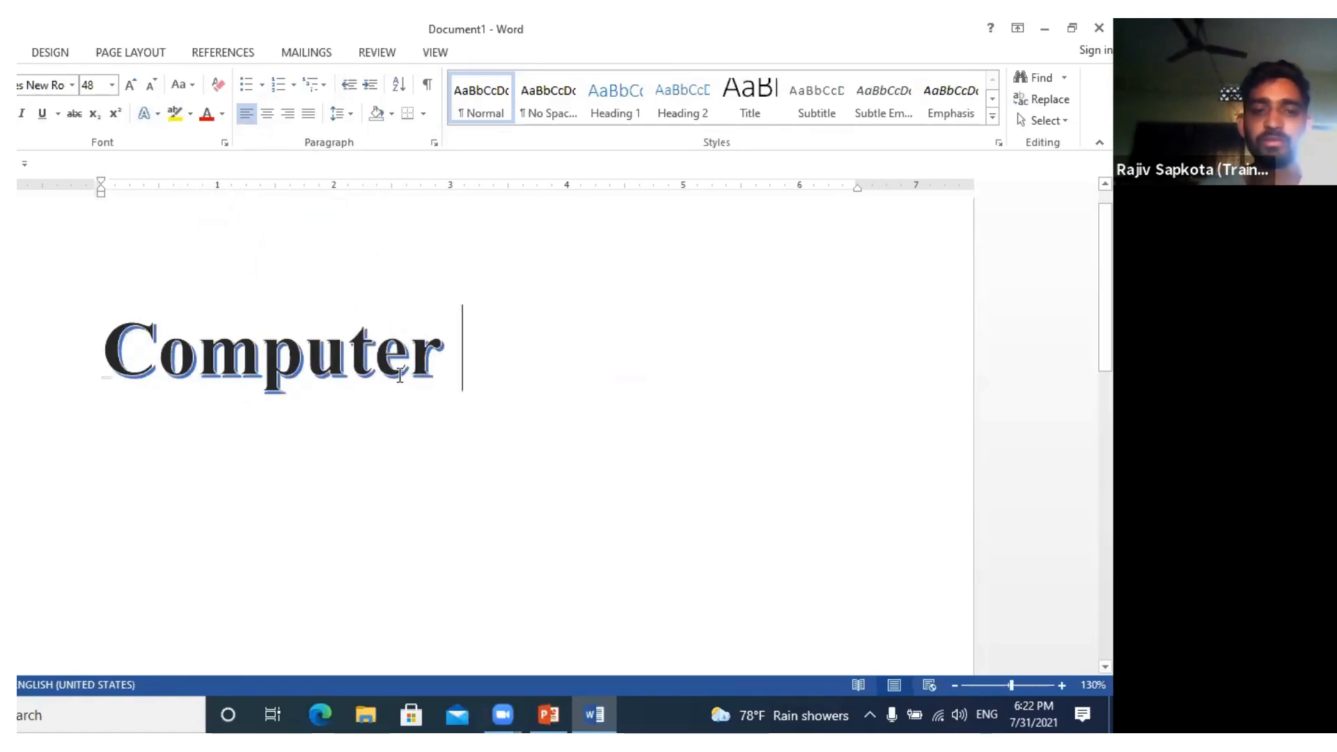
pyautogui.press('BackSpace')
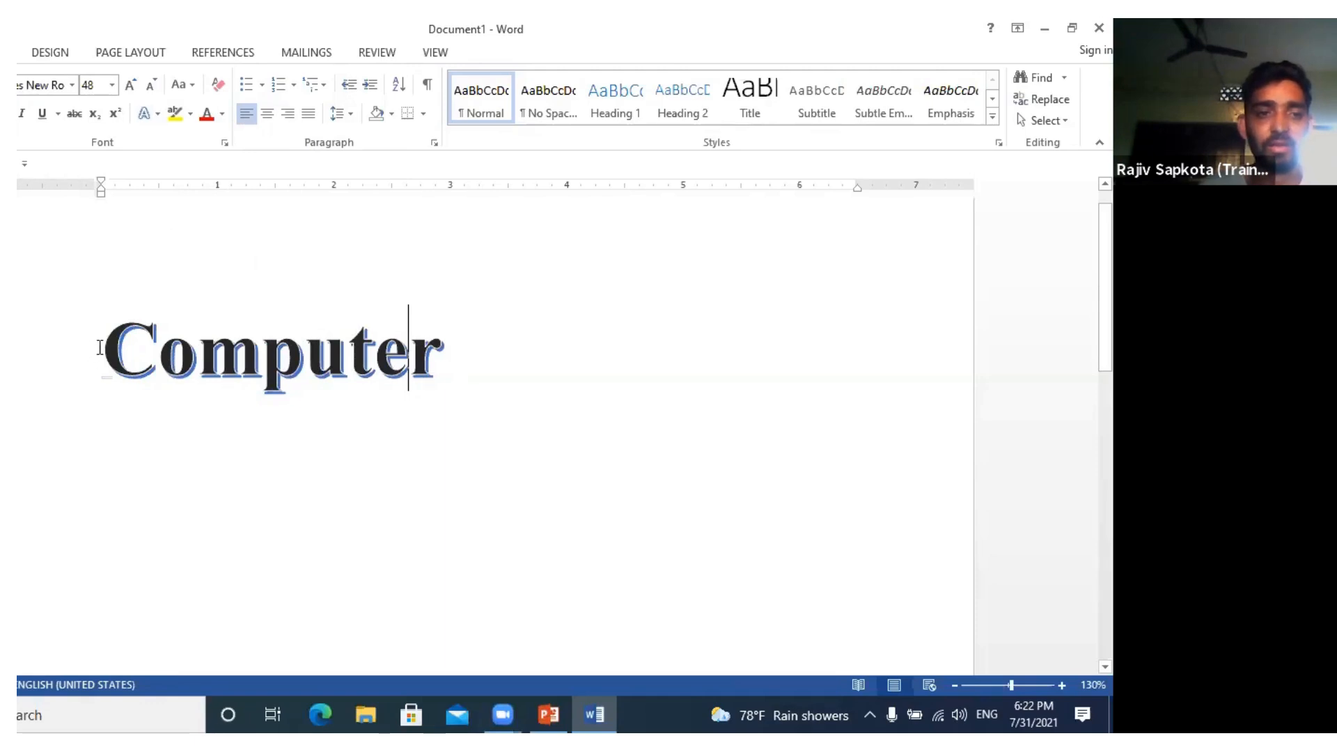
# - Apply the text effect "Gradient Fill - Blue, Accent 1, Reflection" to the word "Computer" and deselect it
pyautogui.moveTo(100, 347); pyautogui.dragTo(304, 368)
pyautogui.moveTo(460, 377); pyautogui.dragTo(461, 377)
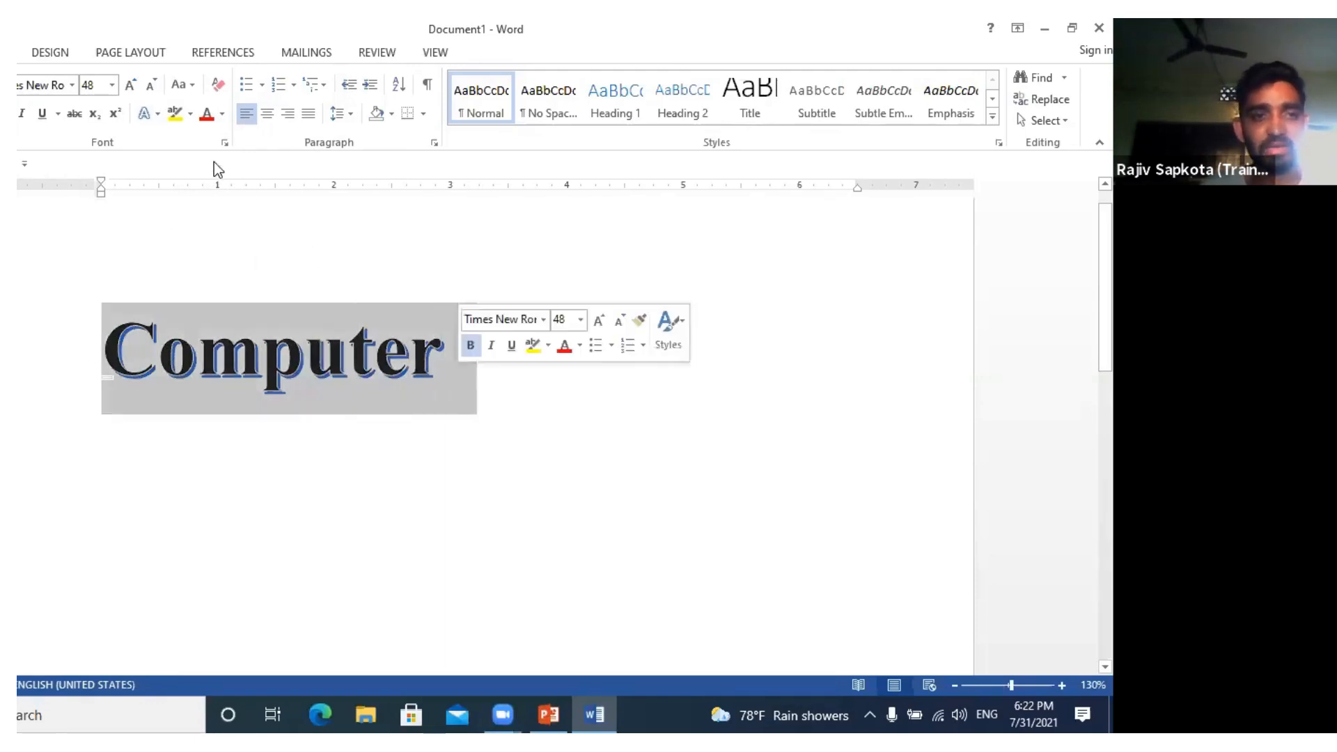
pyautogui.click(157, 119)
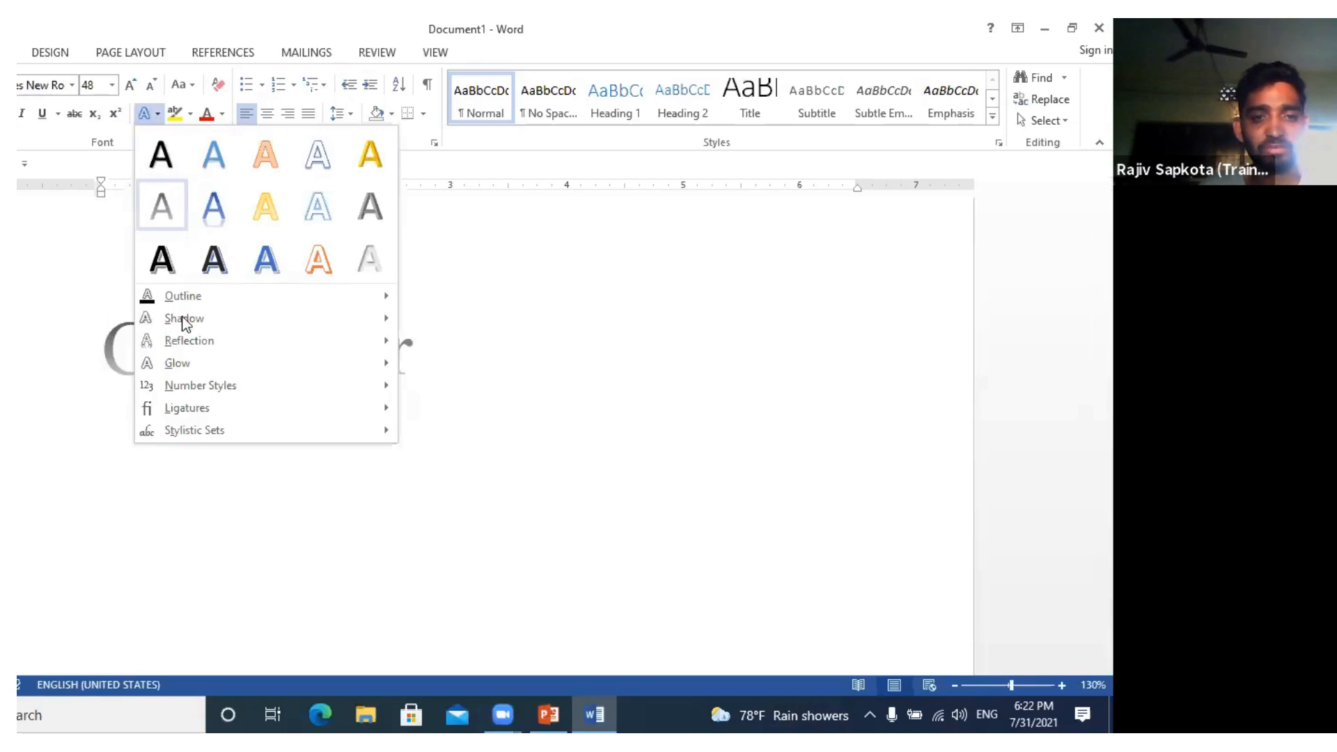
pyautogui.moveTo(186, 349)
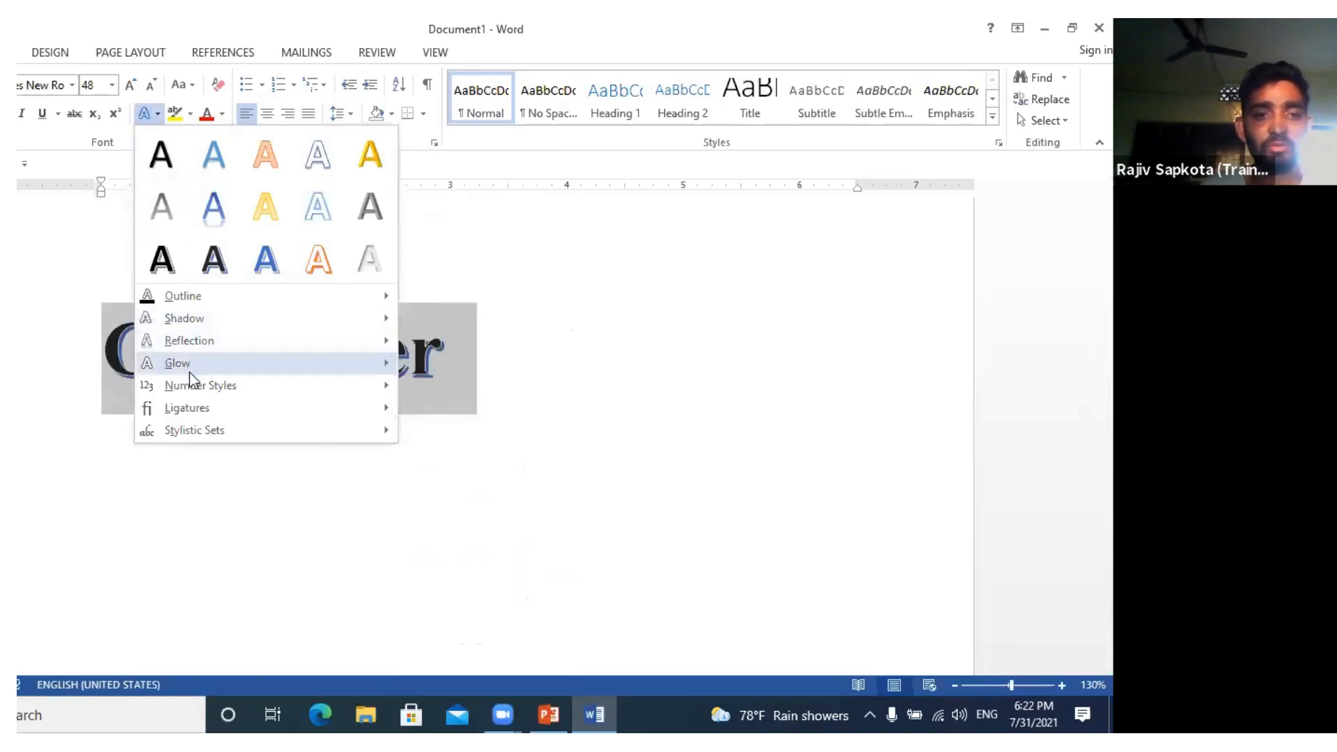
pyautogui.moveTo(189, 373)
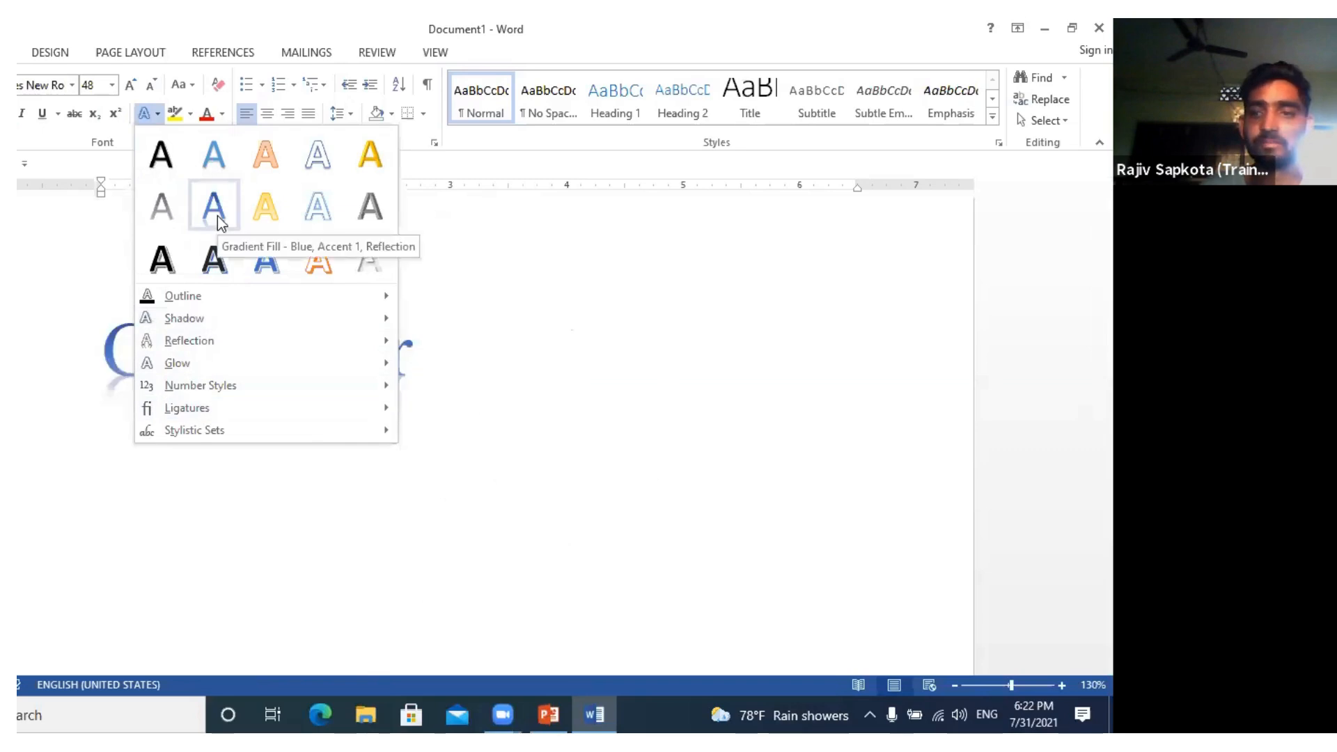
pyautogui.press('Escape')
pyautogui.click(387, 376)
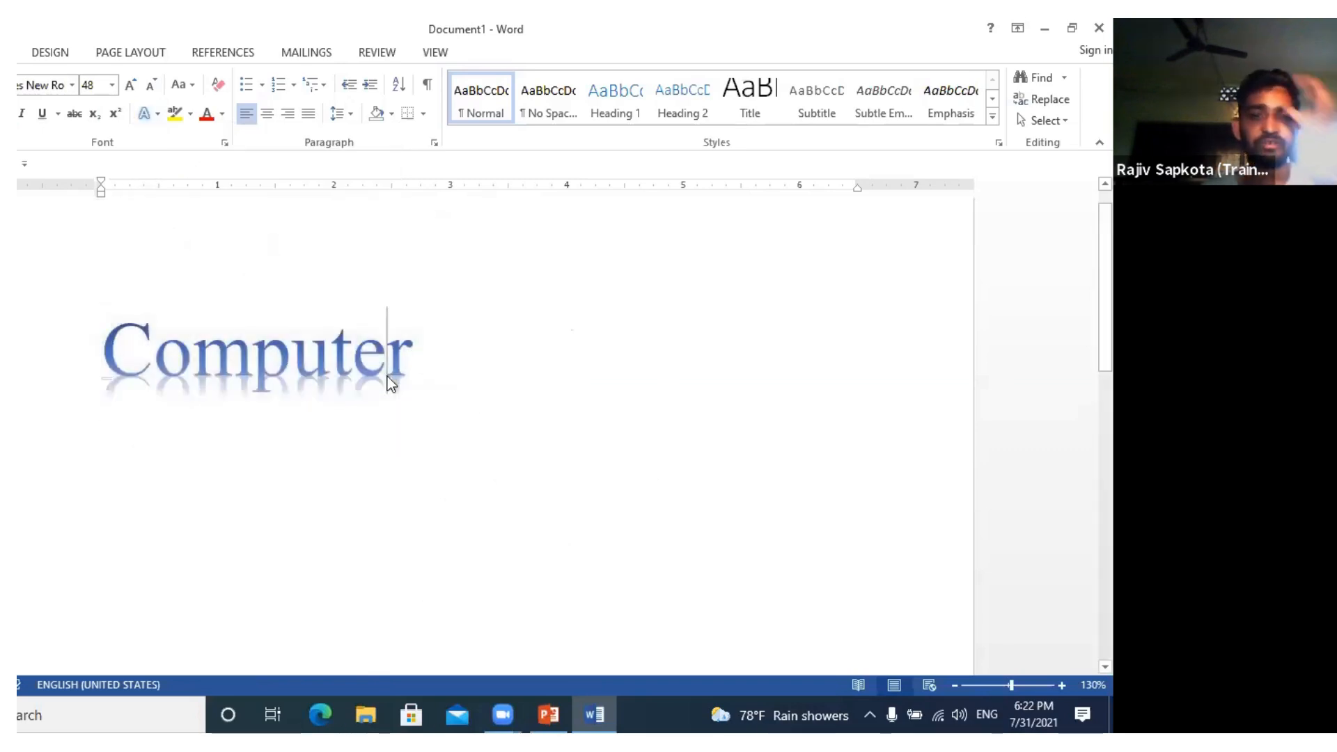
pyautogui.click(419, 360)
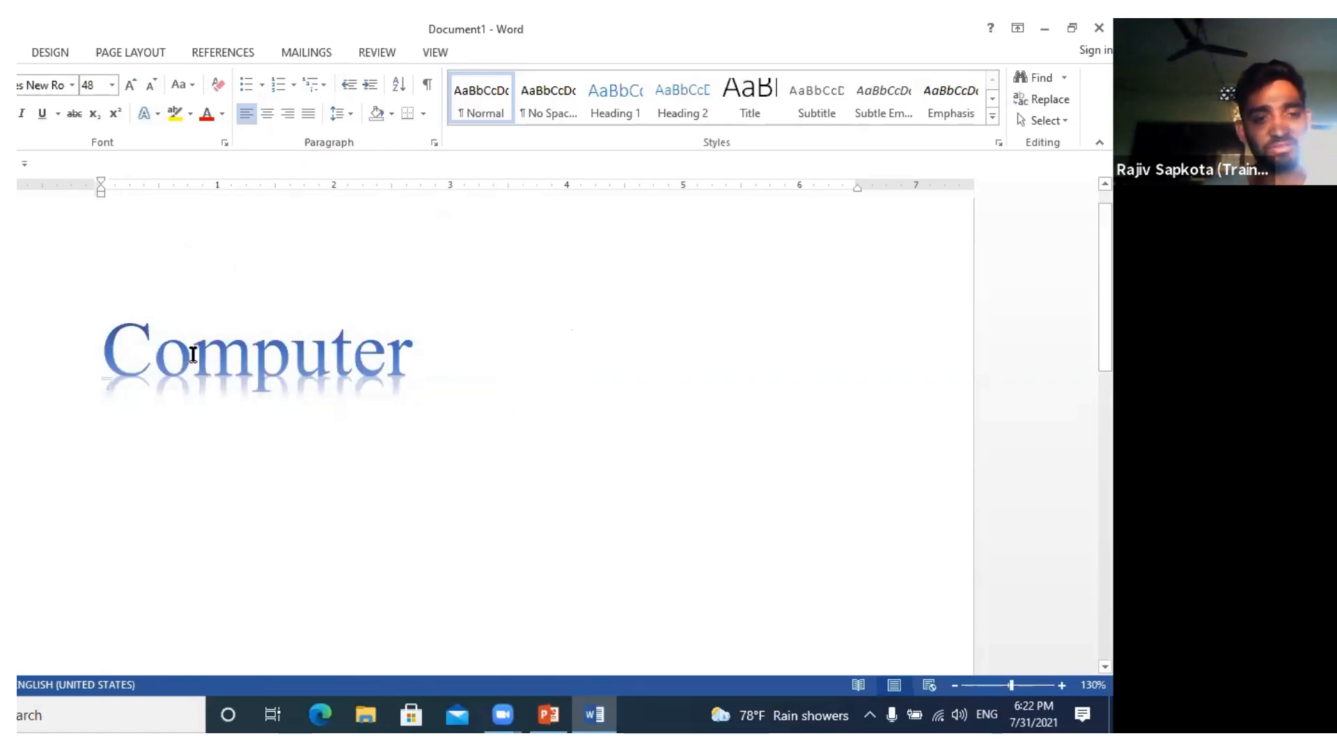
pyautogui.hotkey('ctrl', 'a')
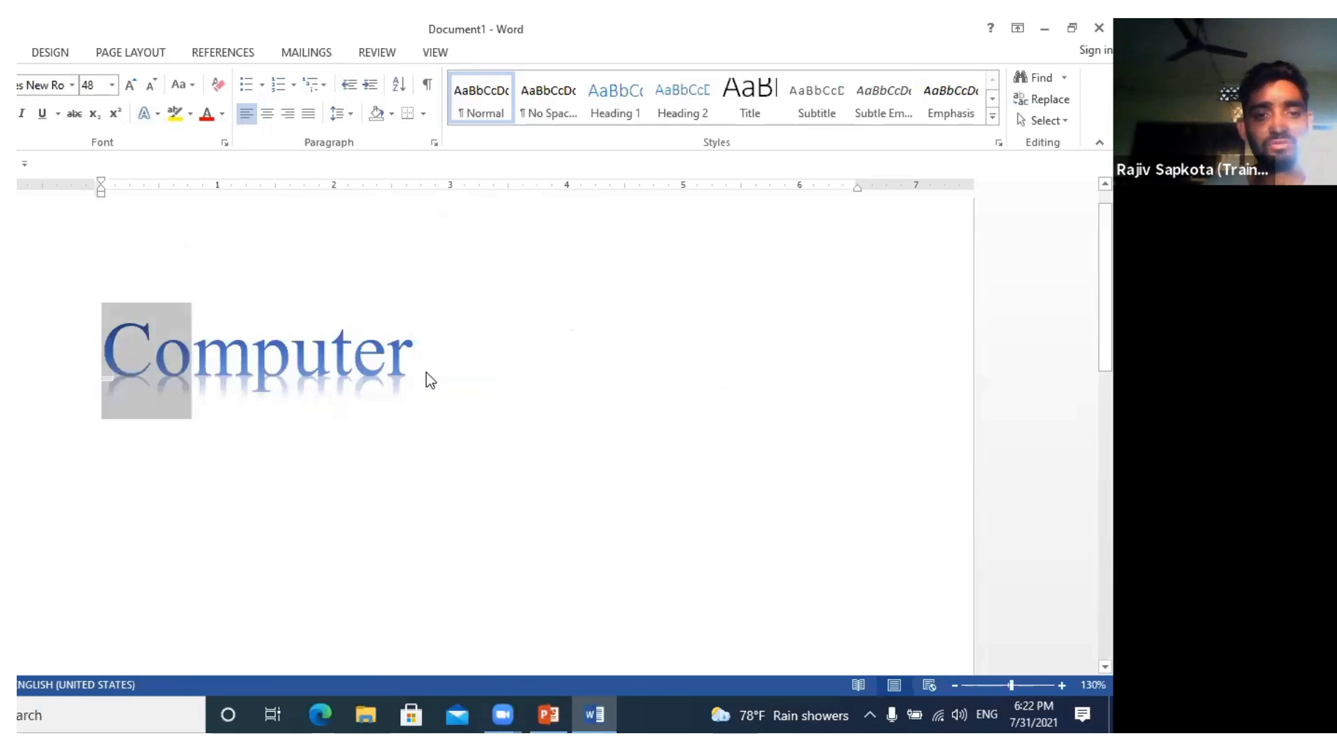
pyautogui.click(826, 20)
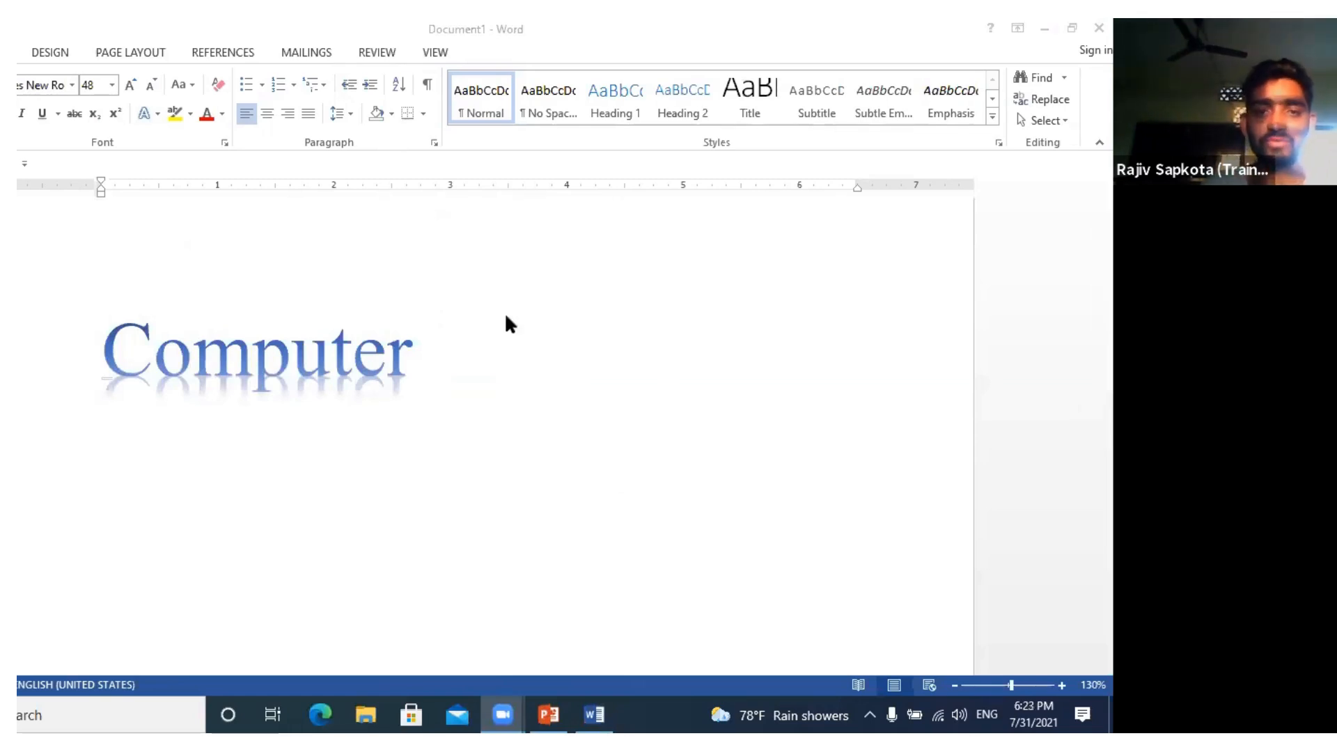
# - Delete the word "Computer" from the document
pyautogui.click(374, 374)
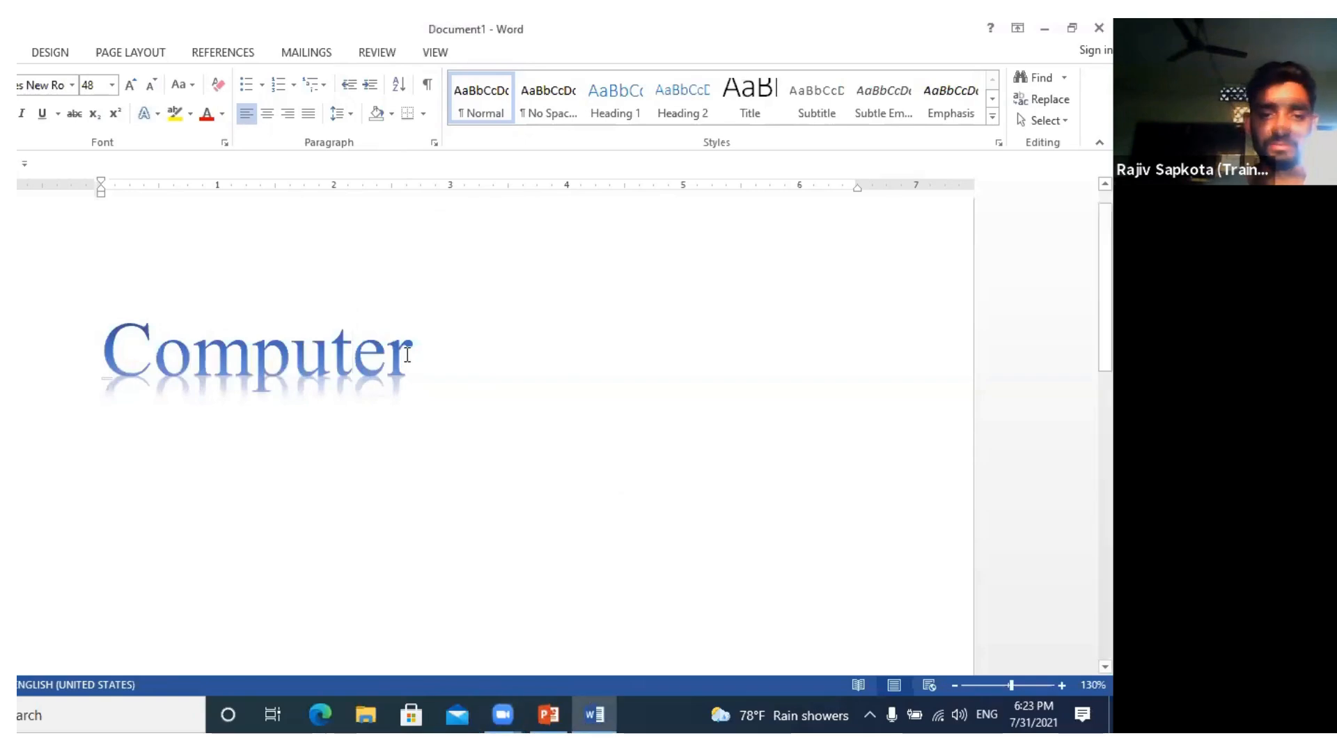
pyautogui.moveTo(421, 349); pyautogui.dragTo(95, 352)
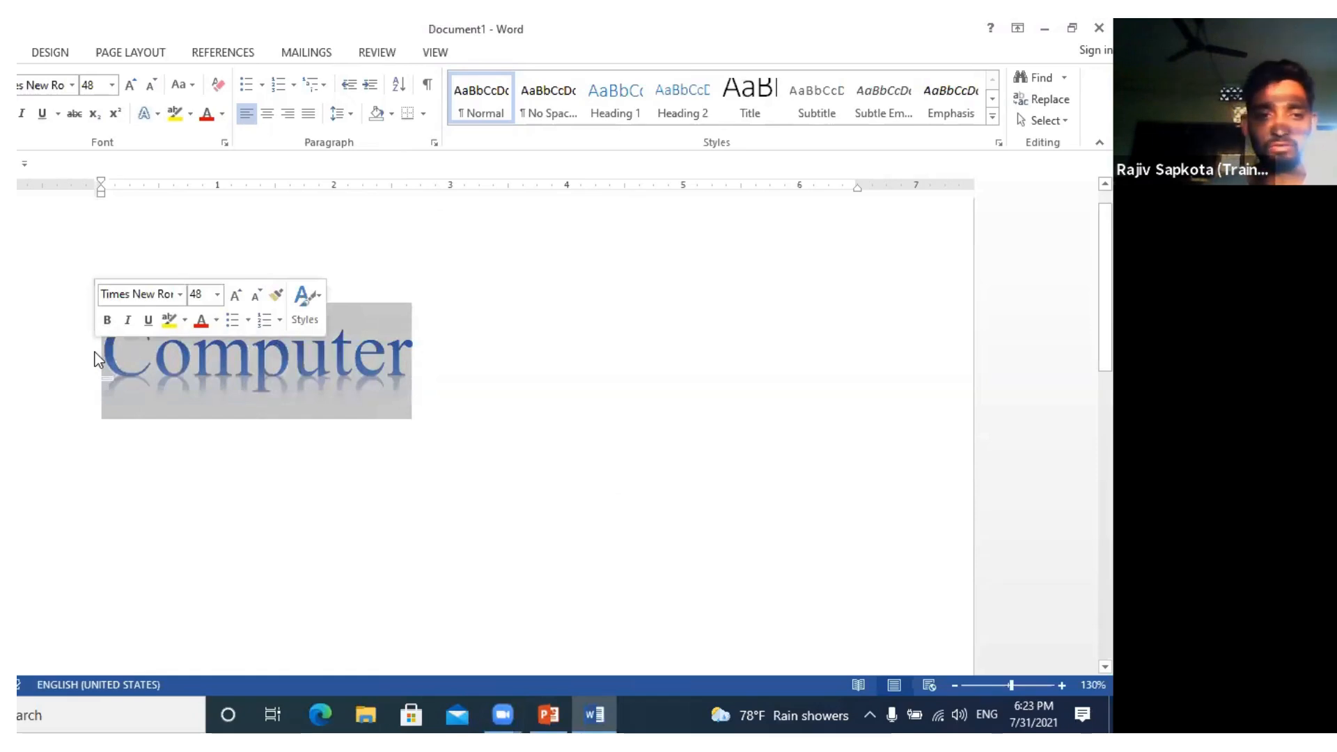
pyautogui.press('BackSpace')
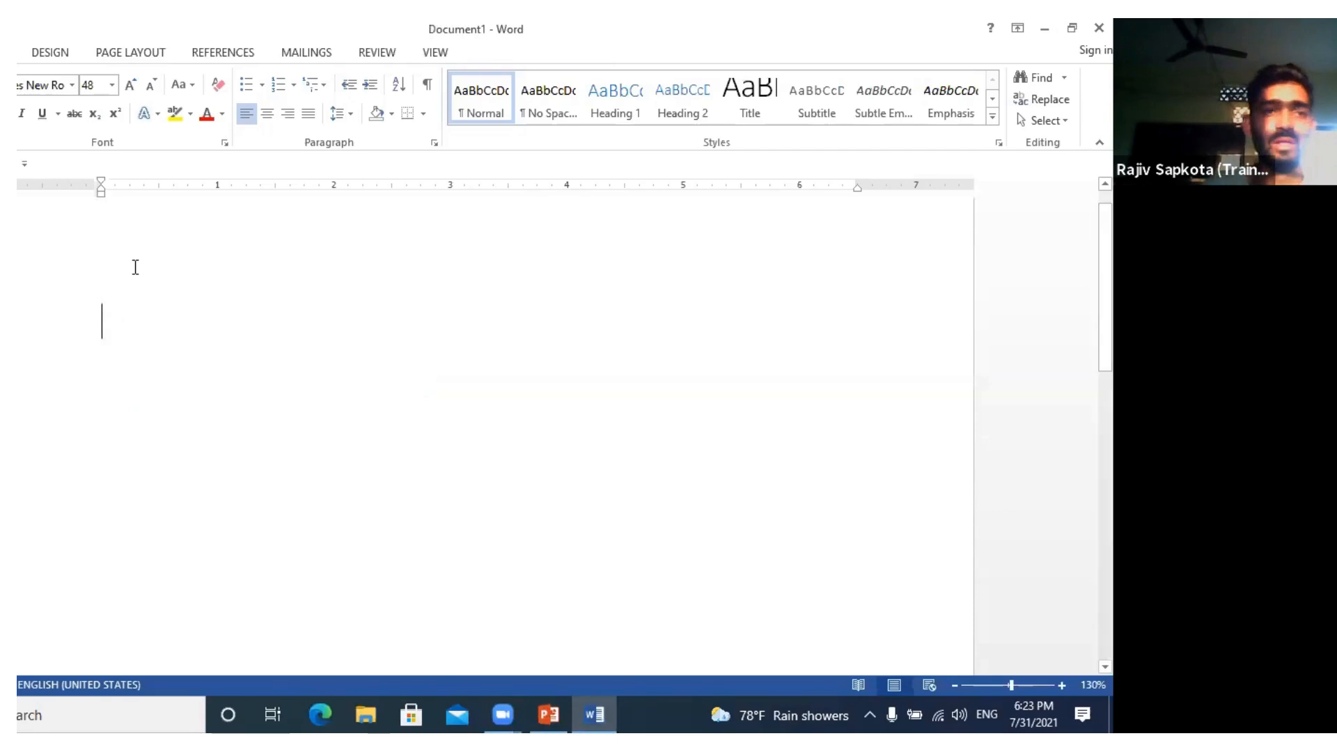
# - Choose the black fill text effect with a blue hard shadow for new text, try it on the letters "Ccxc" and erase them
pyautogui.click(148, 114)
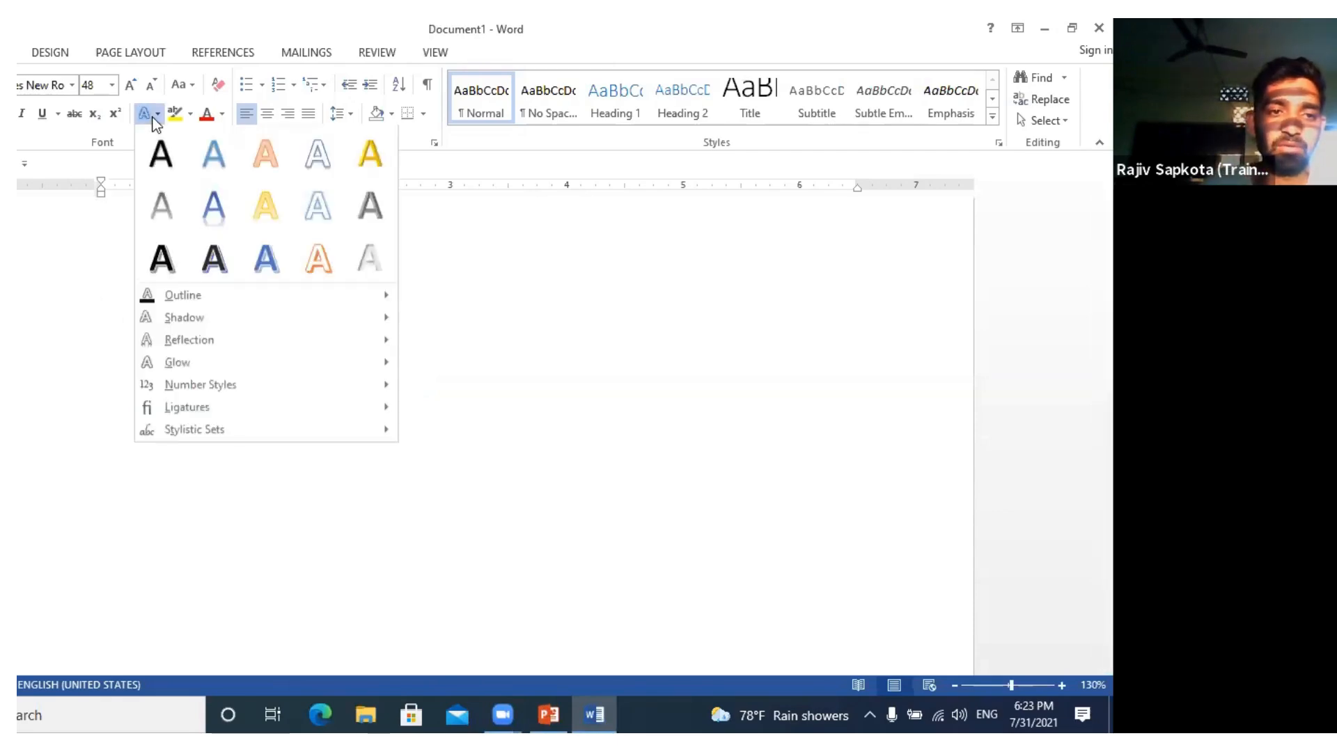
pyautogui.click(216, 259)
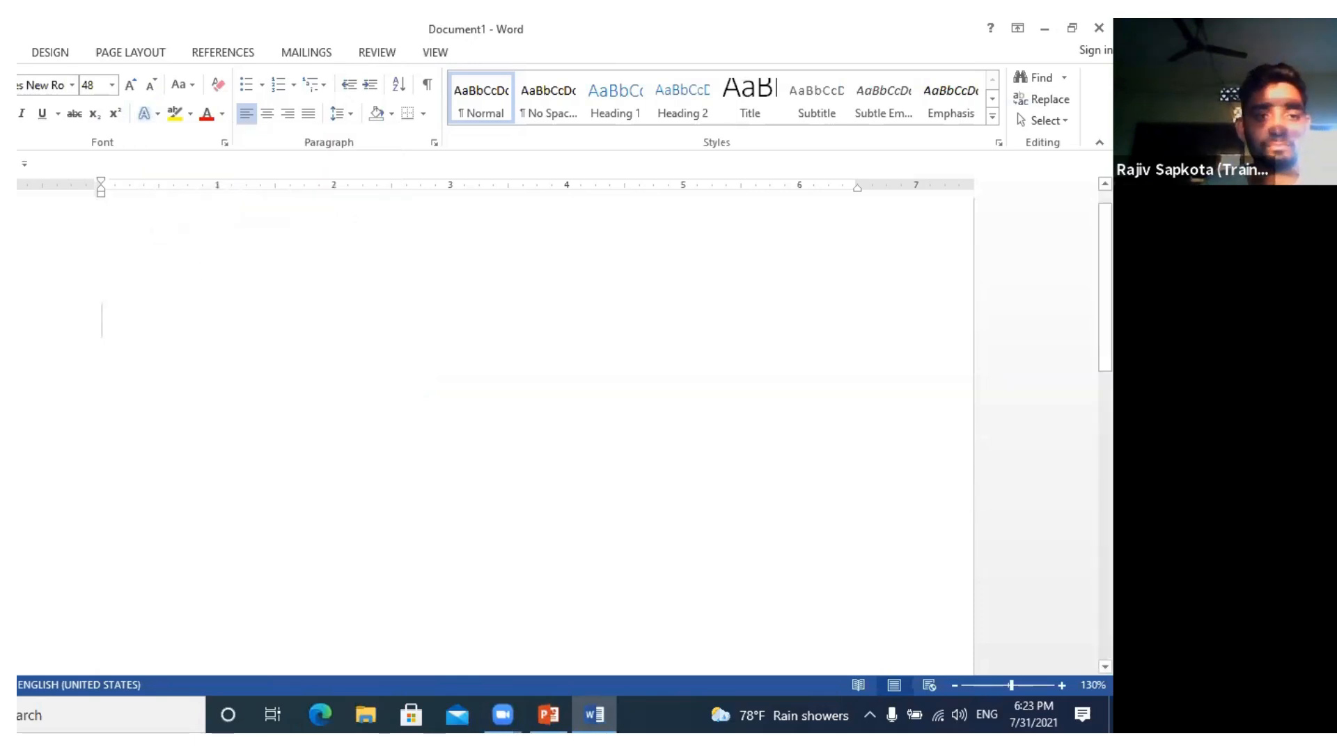
pyautogui.write('Ccxc')
pyautogui.press('BackSpace')
pyautogui.press('BackSpace')
pyautogui.press('BackSpace')
pyautogui.press('BackSpace')
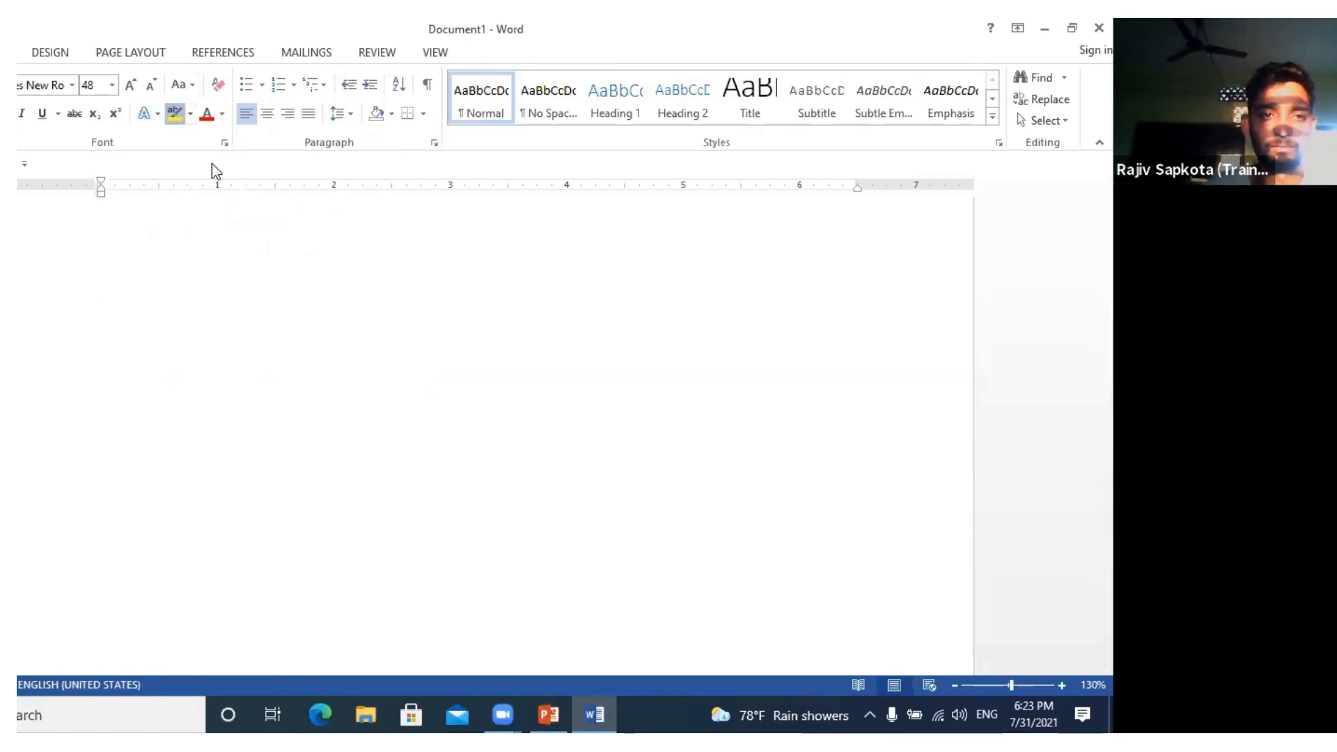
# - Choose dark blue as the text highlight colour, try it on the letters "cx" and erase them
pyautogui.click(190, 114)
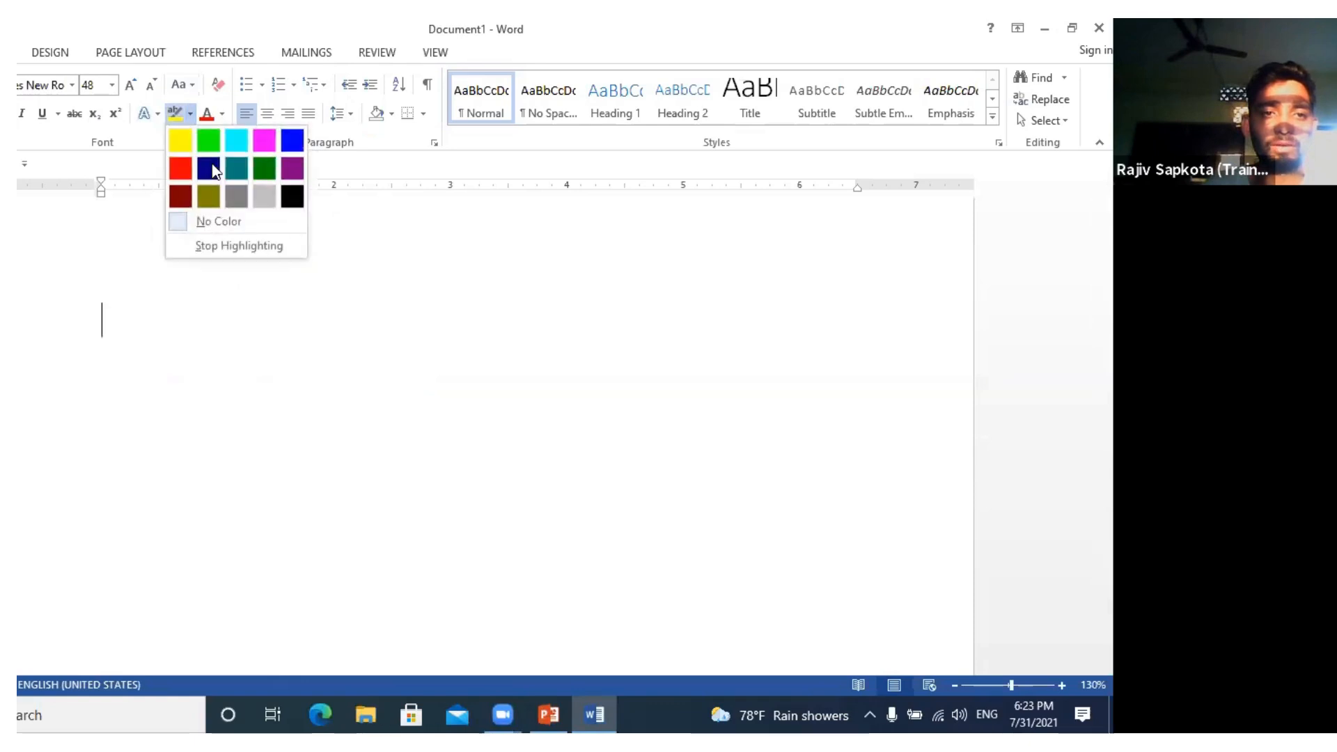
pyautogui.click(208, 168)
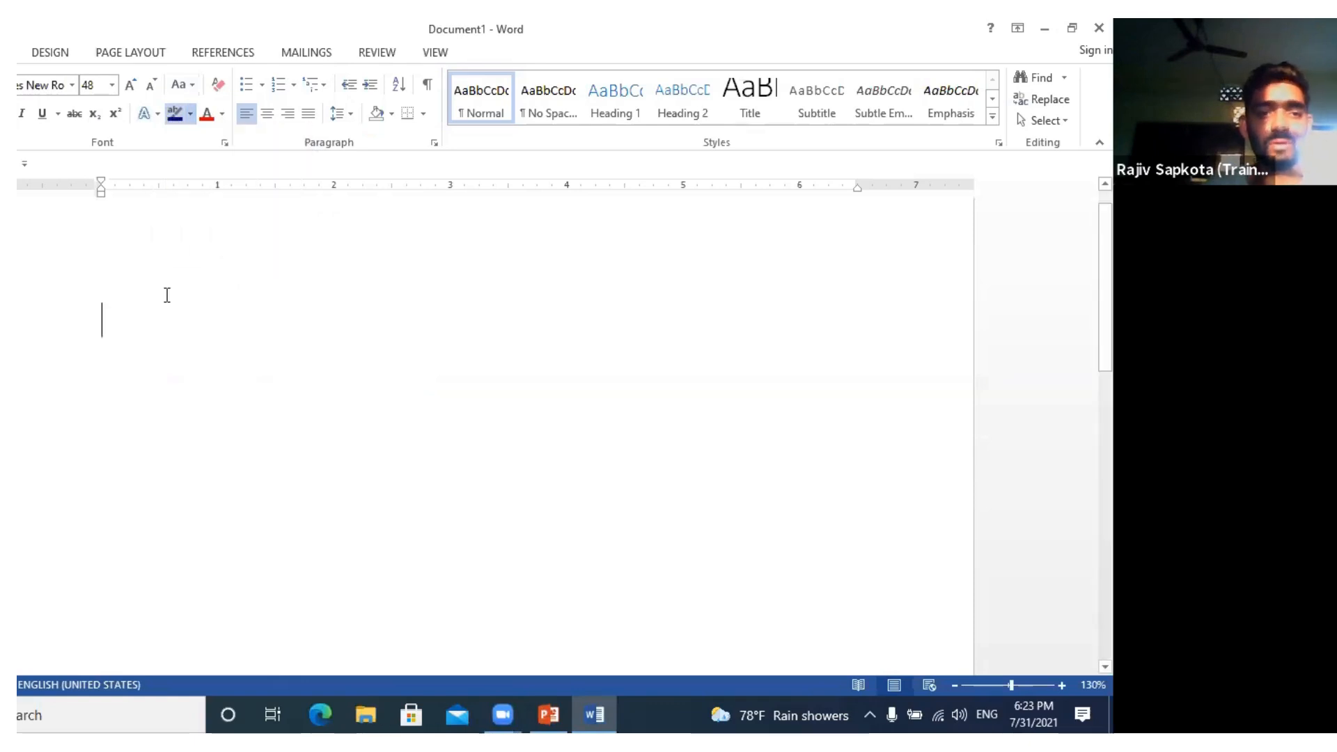
pyautogui.write('cx')
pyautogui.press('BackSpace')
pyautogui.press('BackSpace')
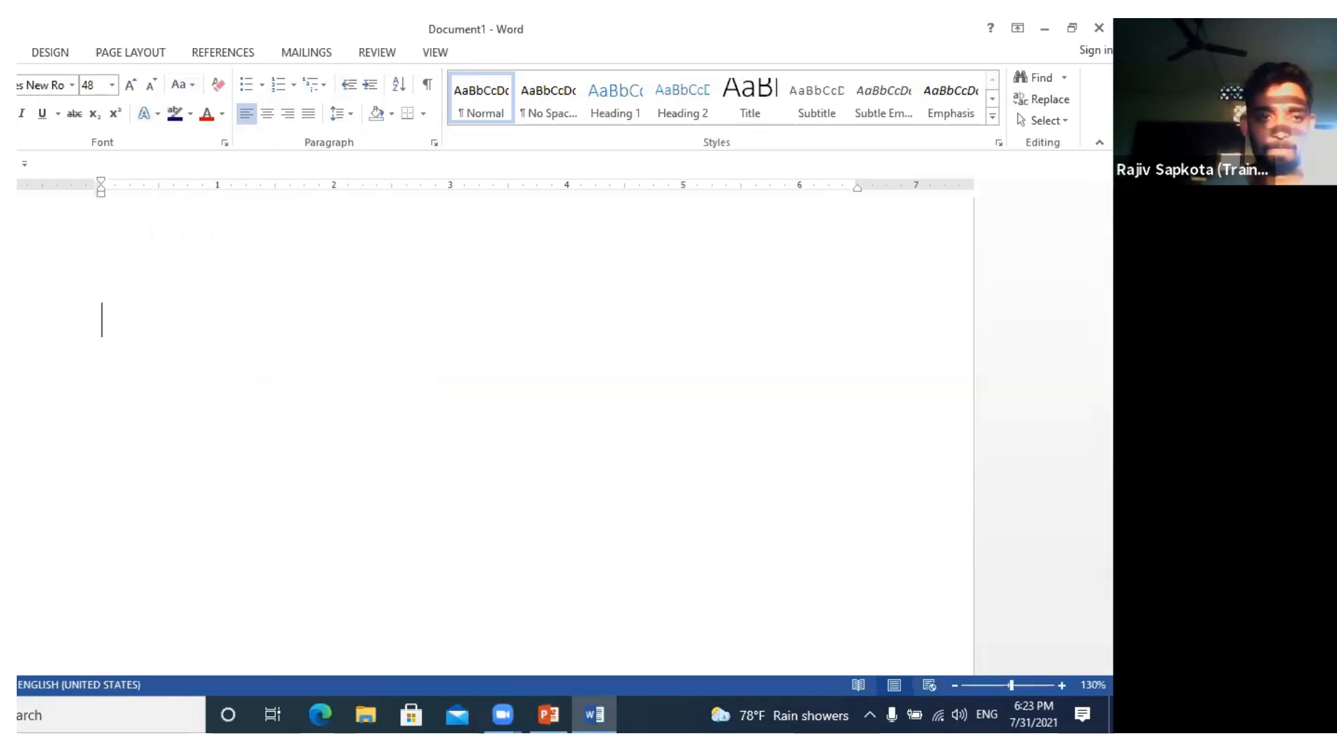
# - Close the current document, restart Word and create a new blank document
pyautogui.click(1099, 28)
pyautogui.click(481, 401)
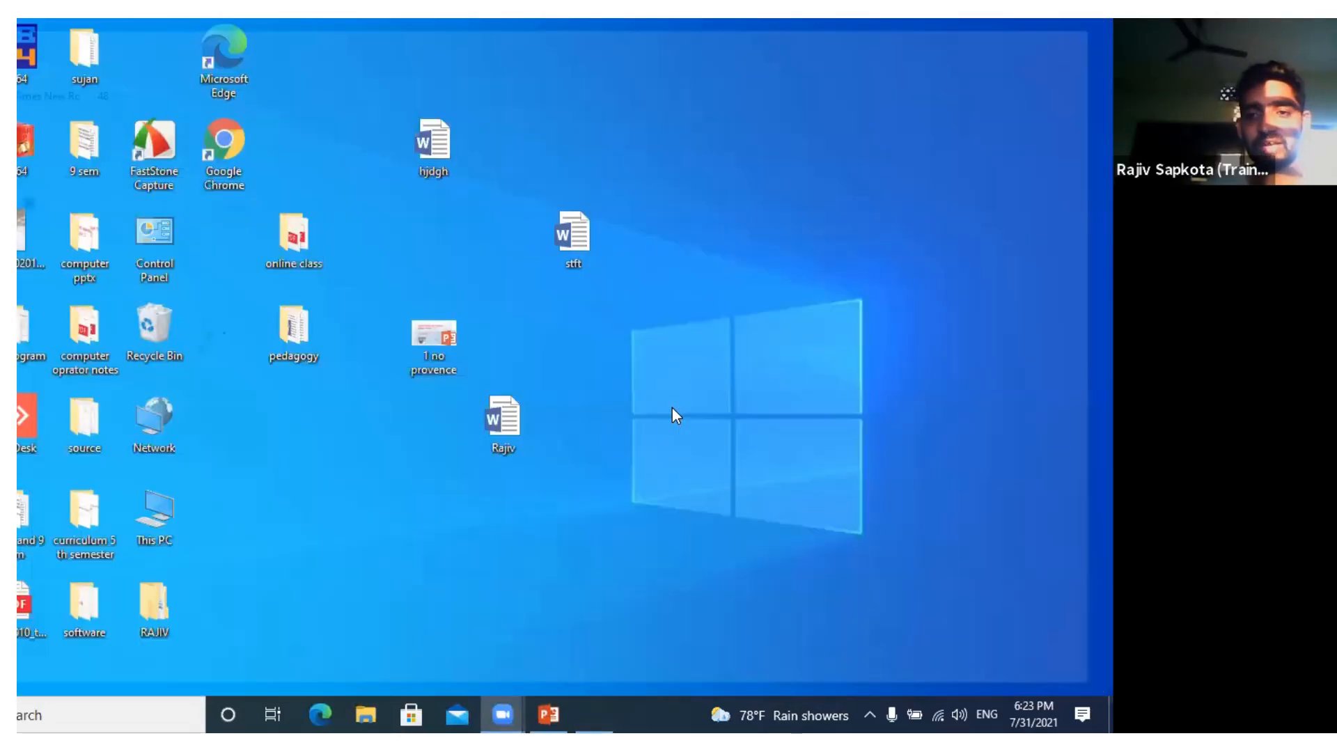
pyautogui.rightClick(672, 409)
pyautogui.click(104, 715)
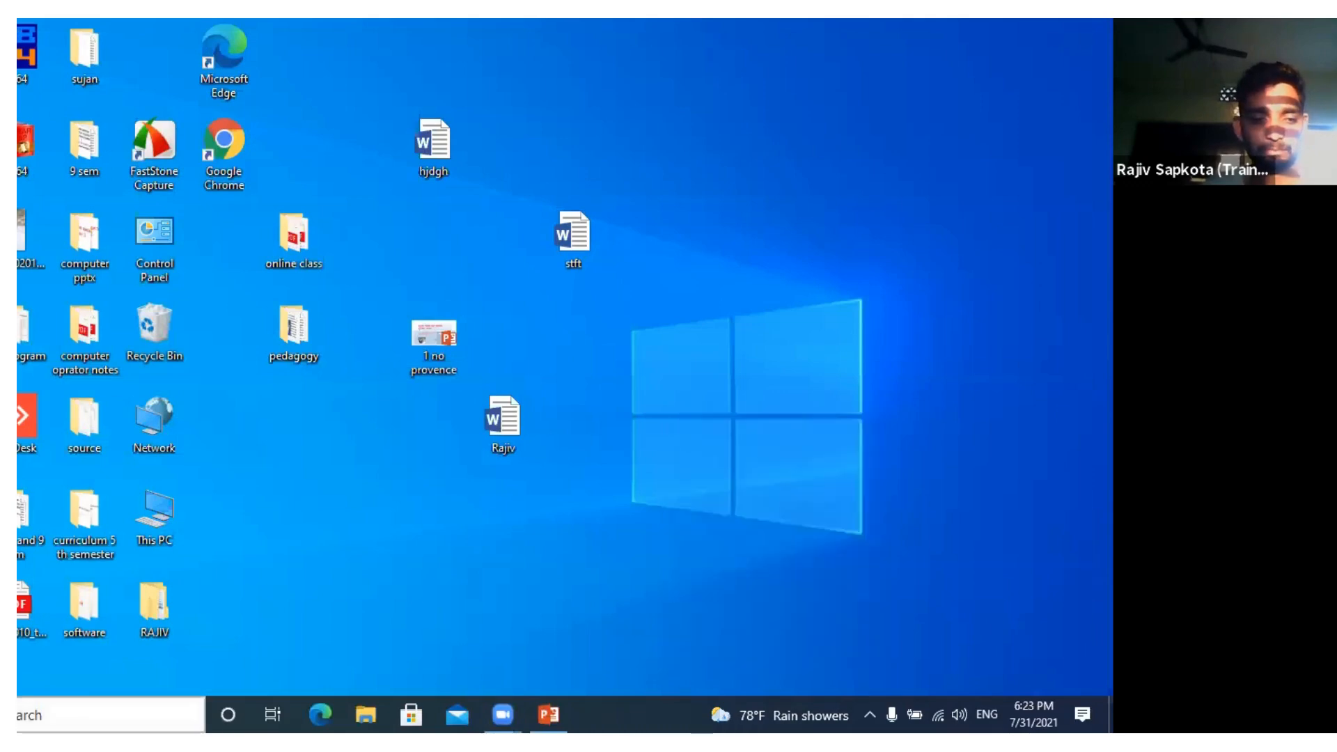
pyautogui.write('w')
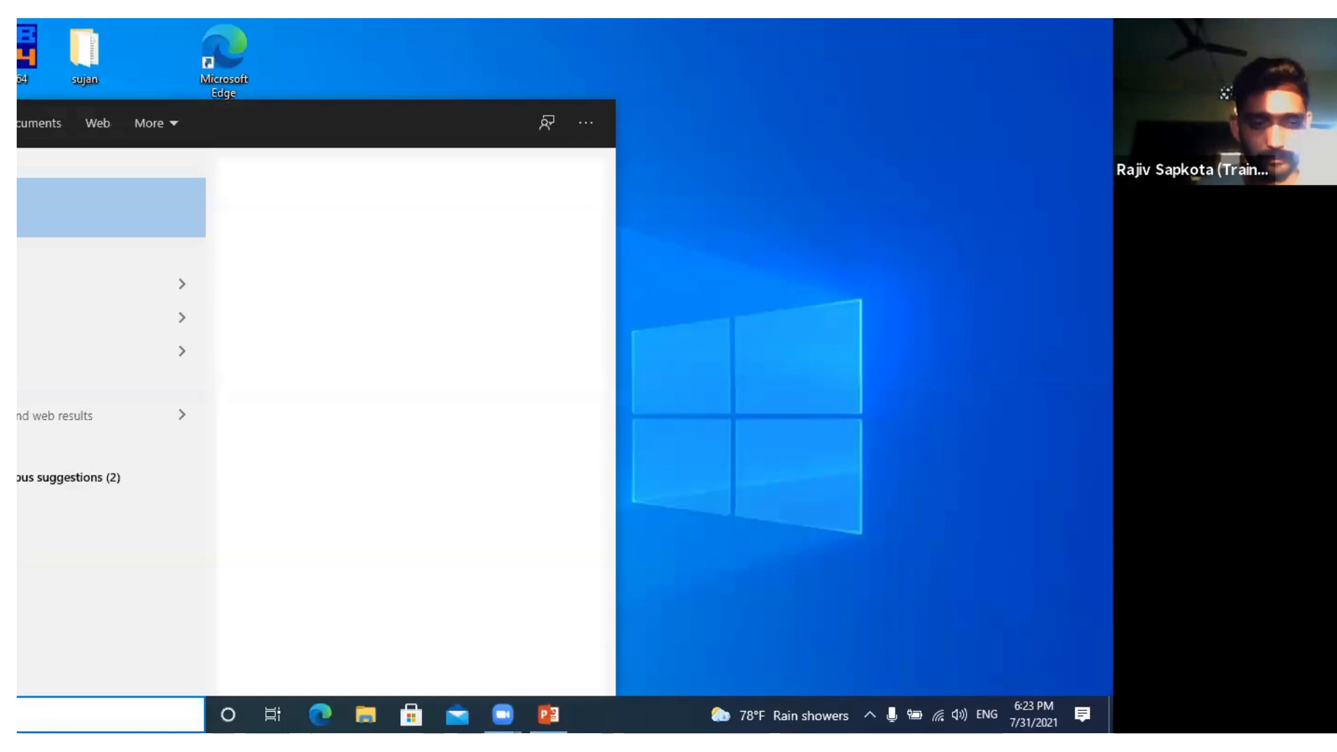
pyautogui.press('Return')
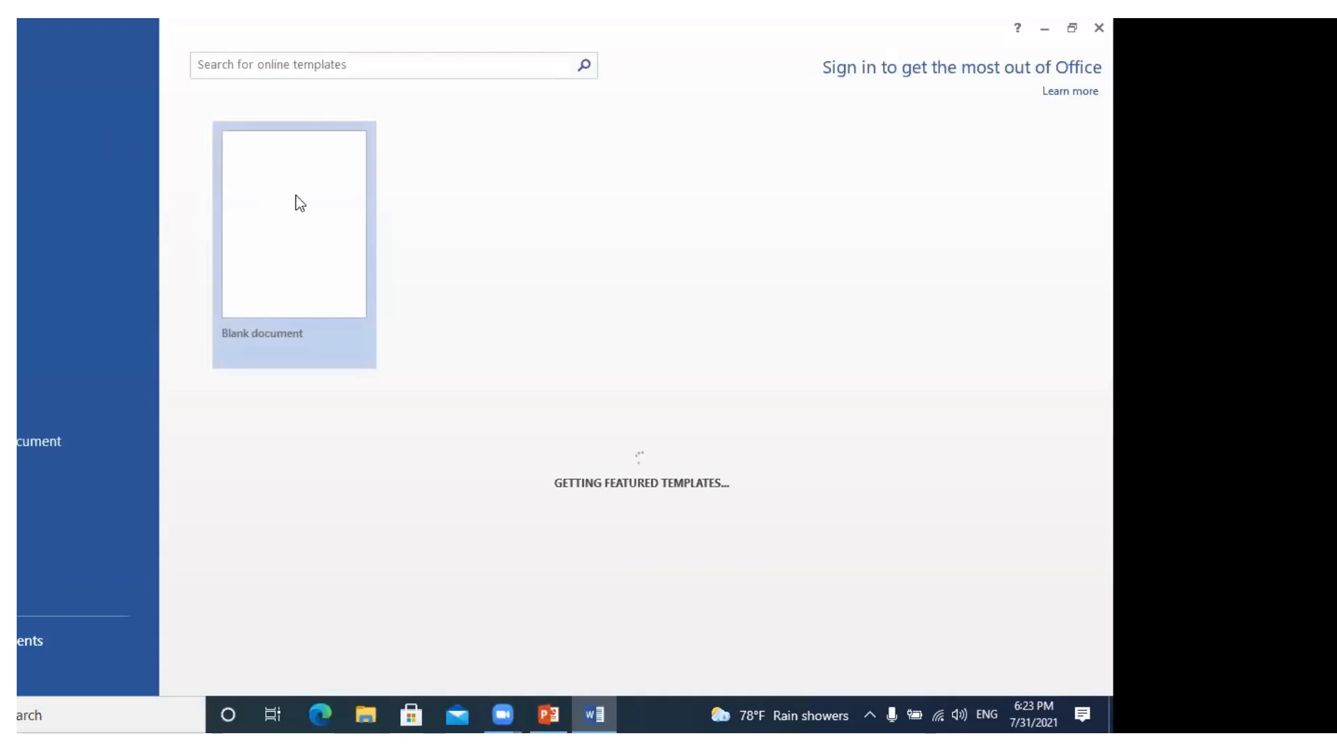
pyautogui.click(308, 200)
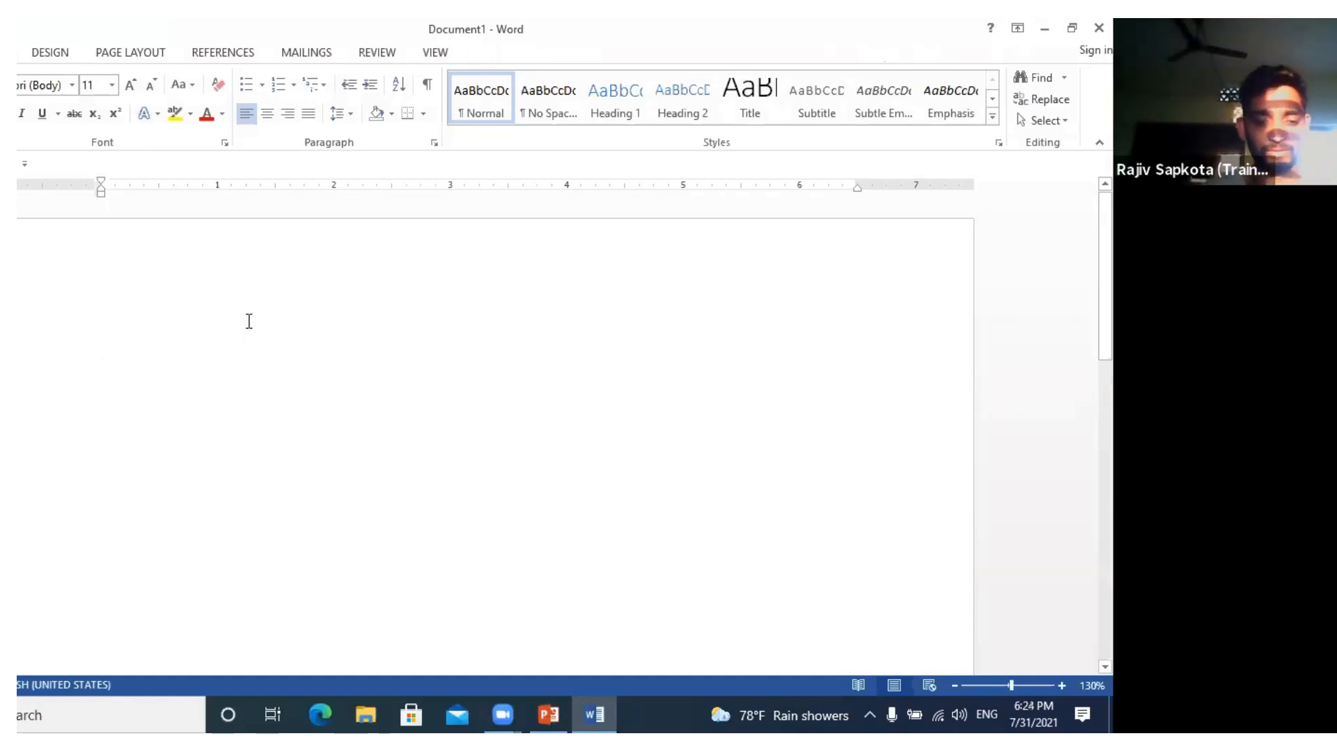
# - Enter the text "My name is" on the first line and highlight it in red
pyautogui.write('My nm')
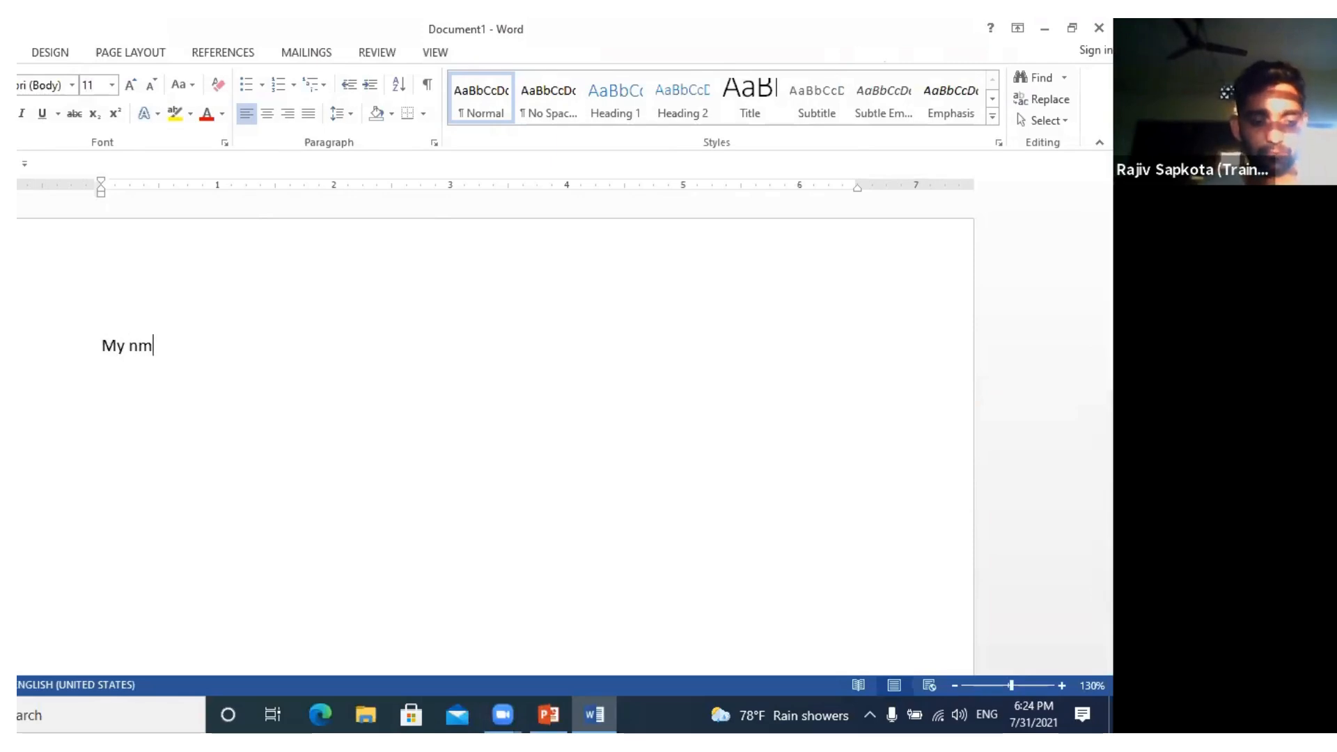
pyautogui.press('BackSpace')
pyautogui.write('ame is')
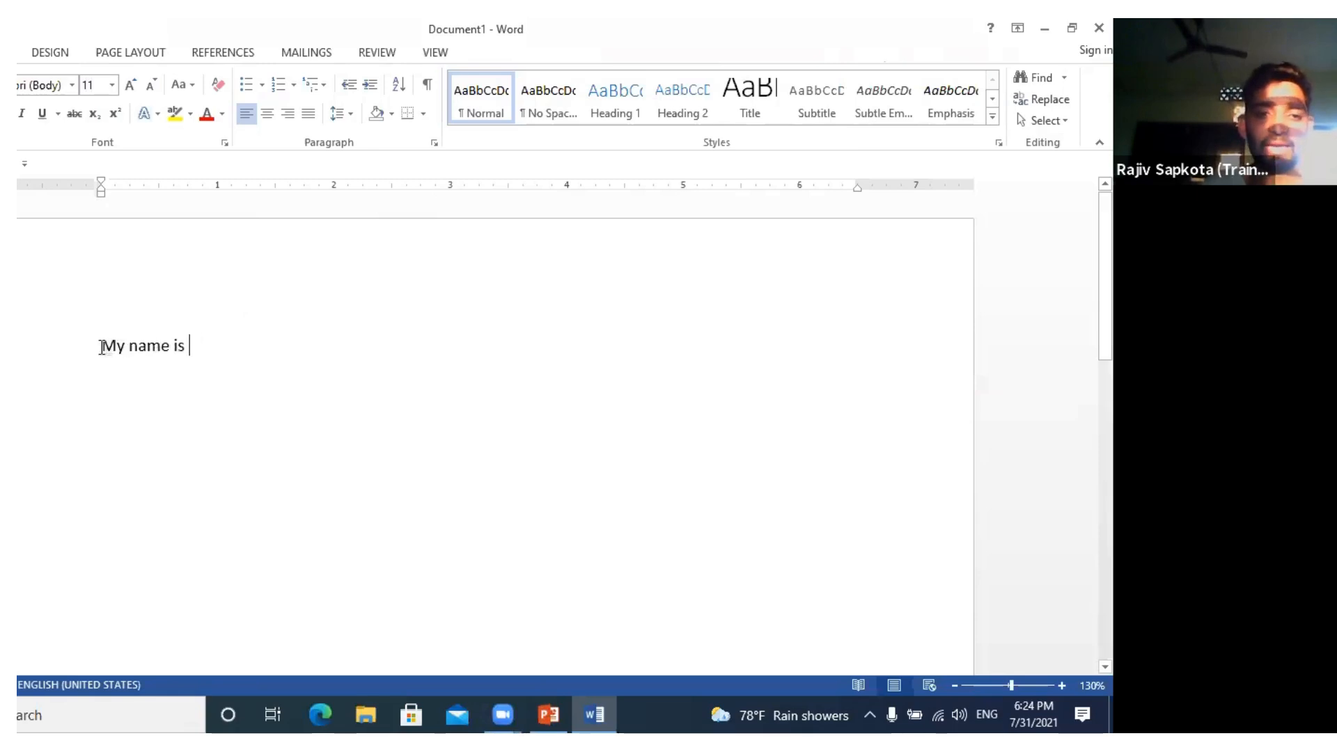
pyautogui.moveTo(104, 344); pyautogui.dragTo(190, 346)
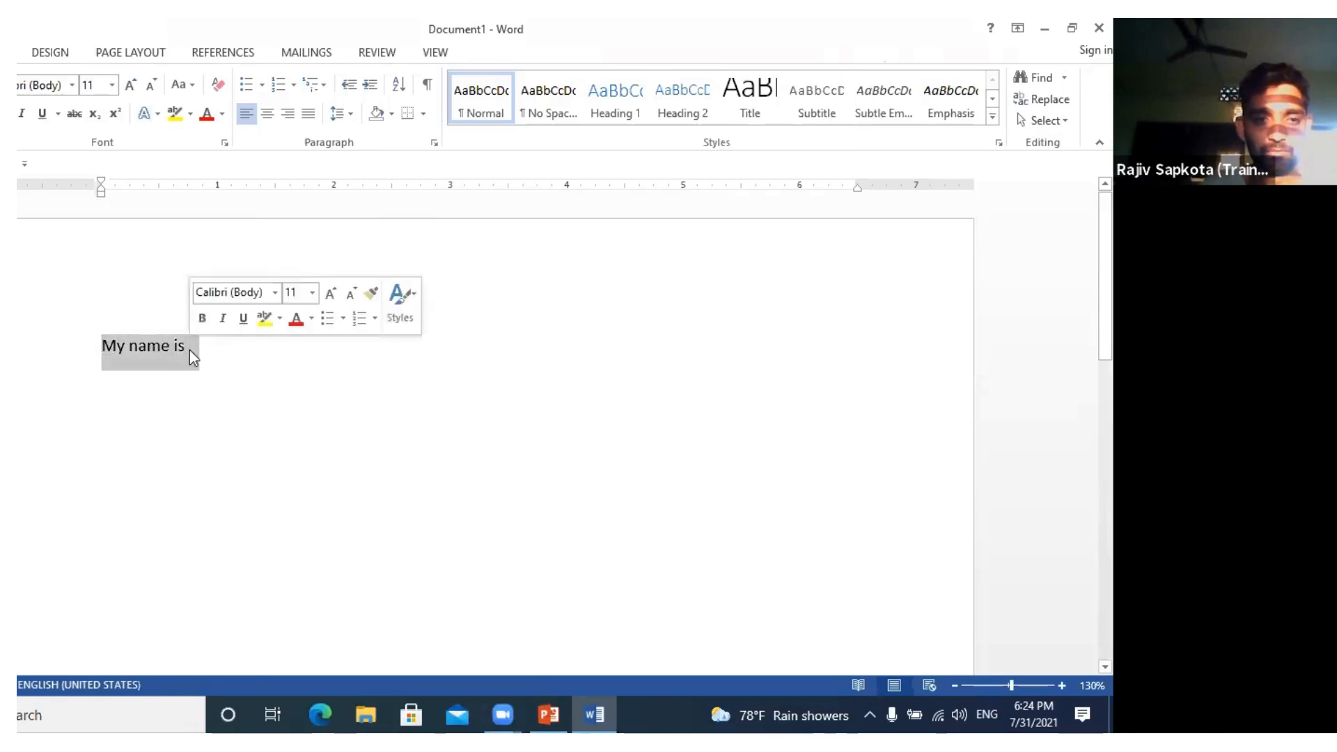
pyautogui.click(181, 117)
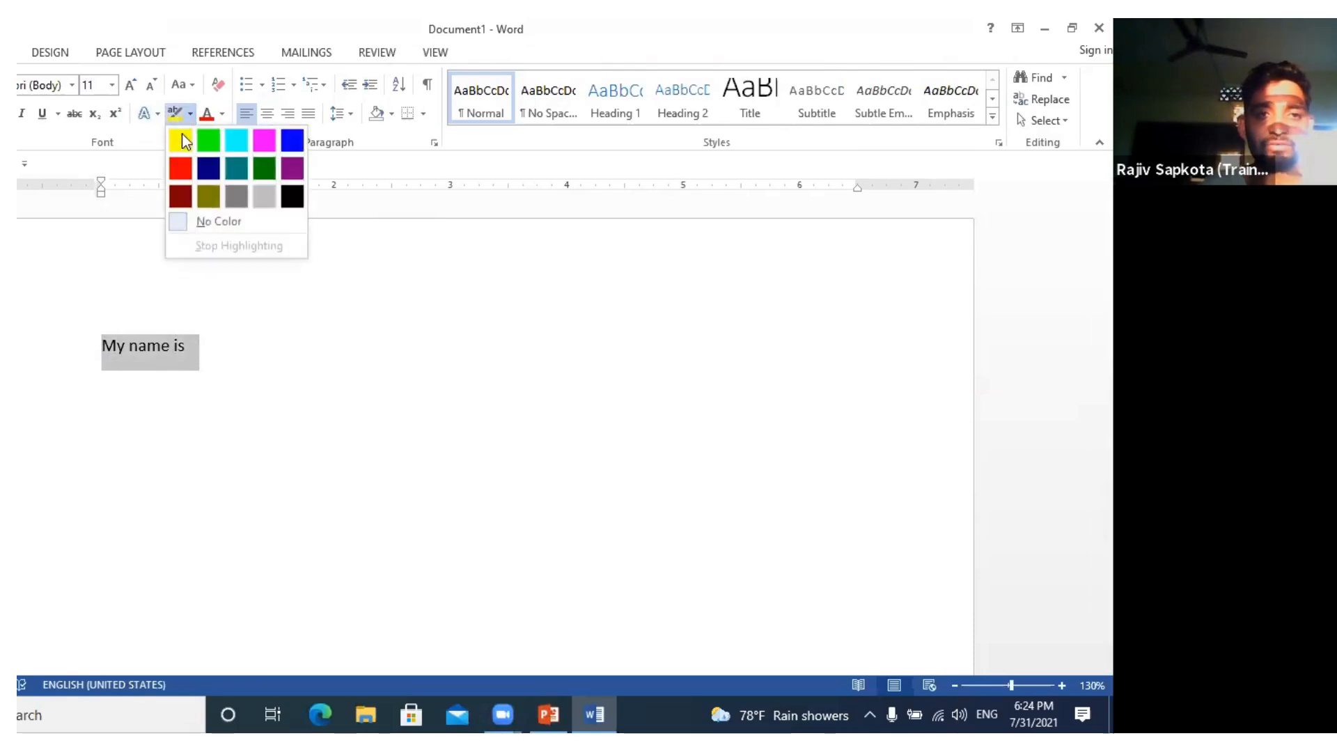
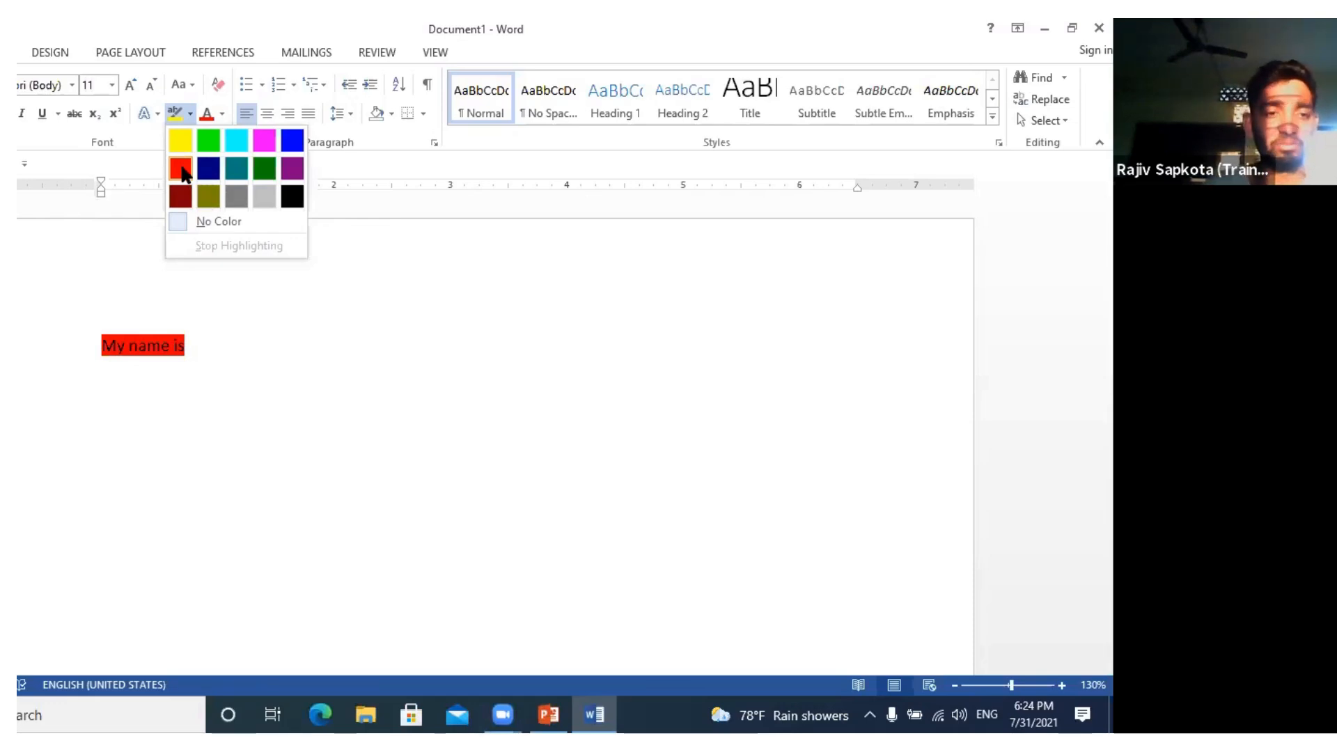
pyautogui.click(181, 168)
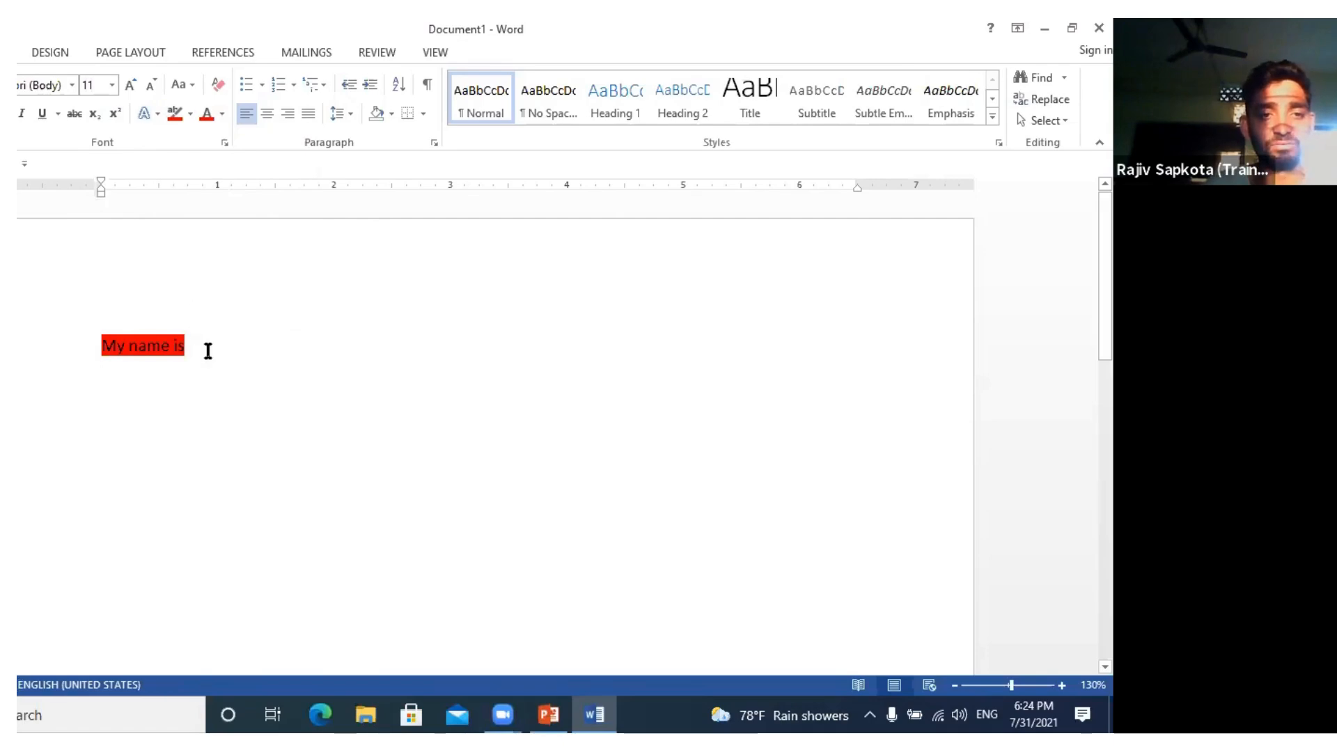
# - Try adding the letters "cnx" after the highlighted text and erase them
pyautogui.write('cnx')
pyautogui.press('BackSpace')
pyautogui.press('BackSpace')
pyautogui.press('BackSpace')
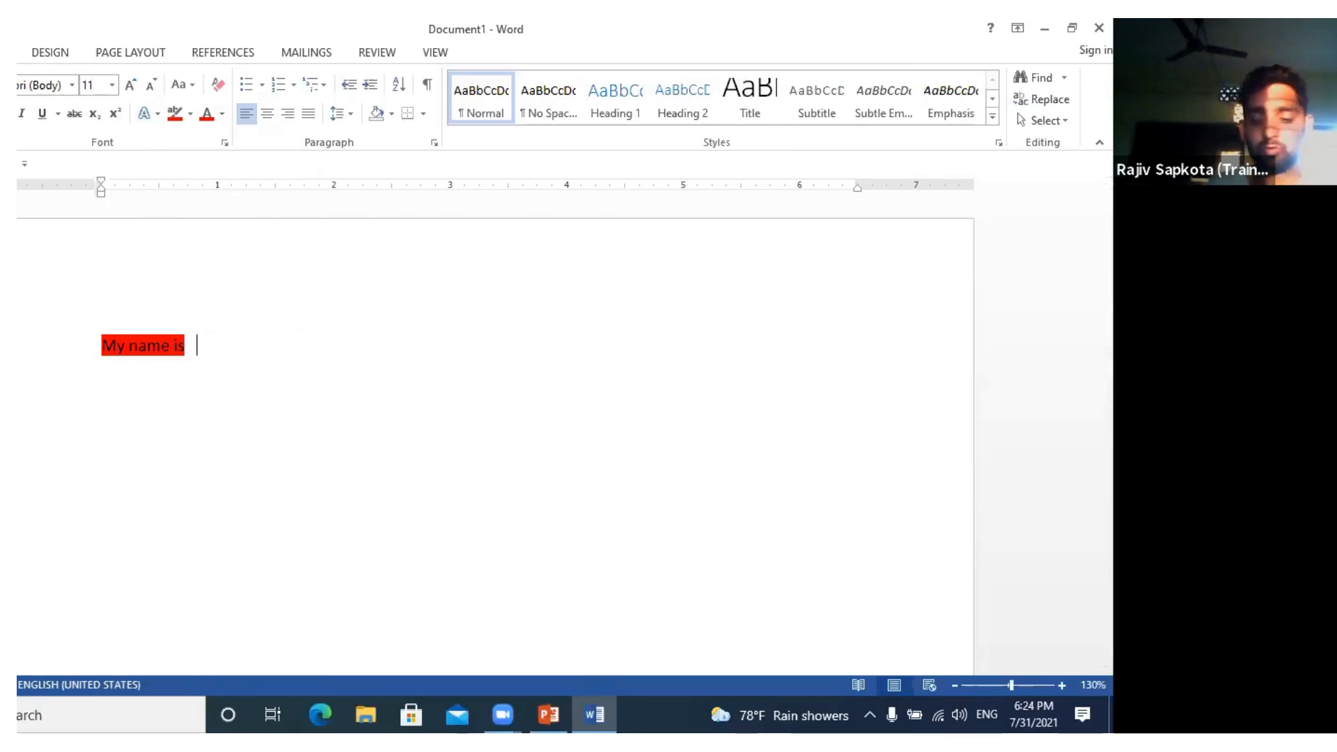
# - Add a second line reading "I am from" below the highlighted text
pyautogui.press('Return')
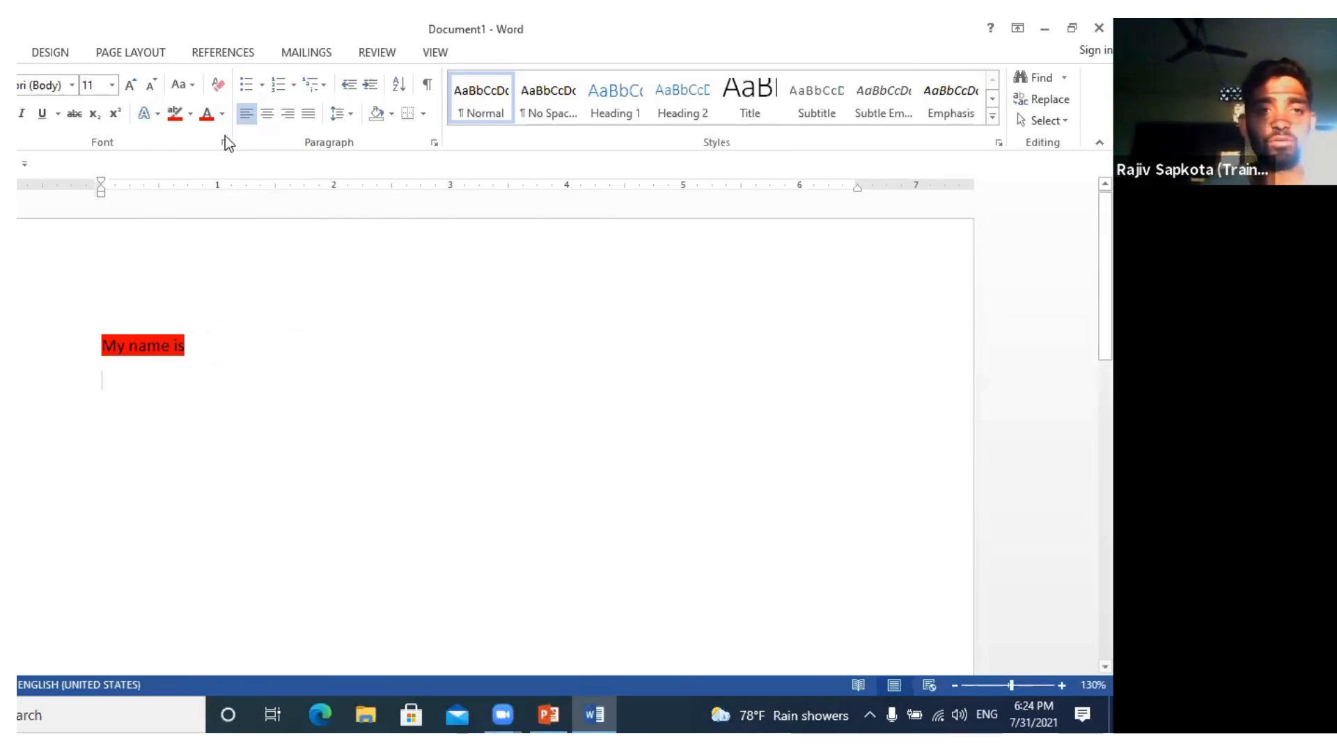
pyautogui.click(223, 116)
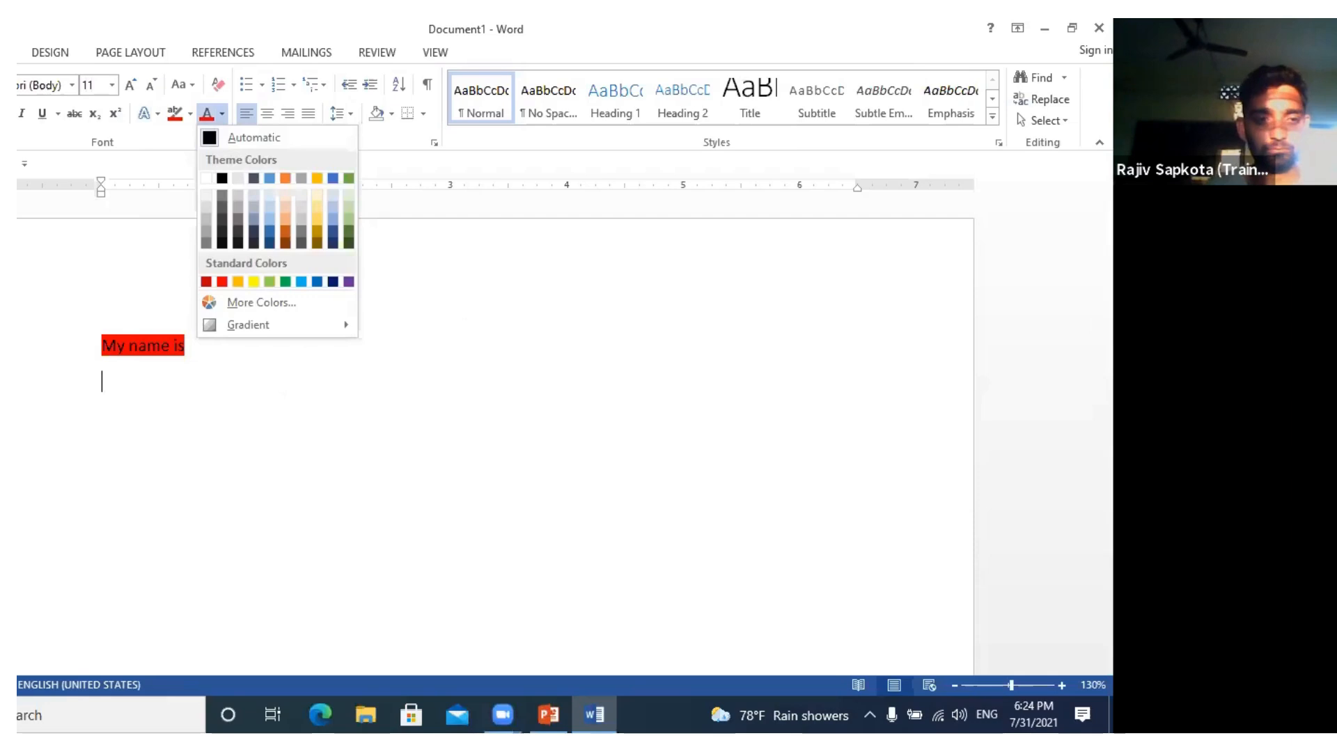
pyautogui.press('Escape')
pyautogui.write('I am from')
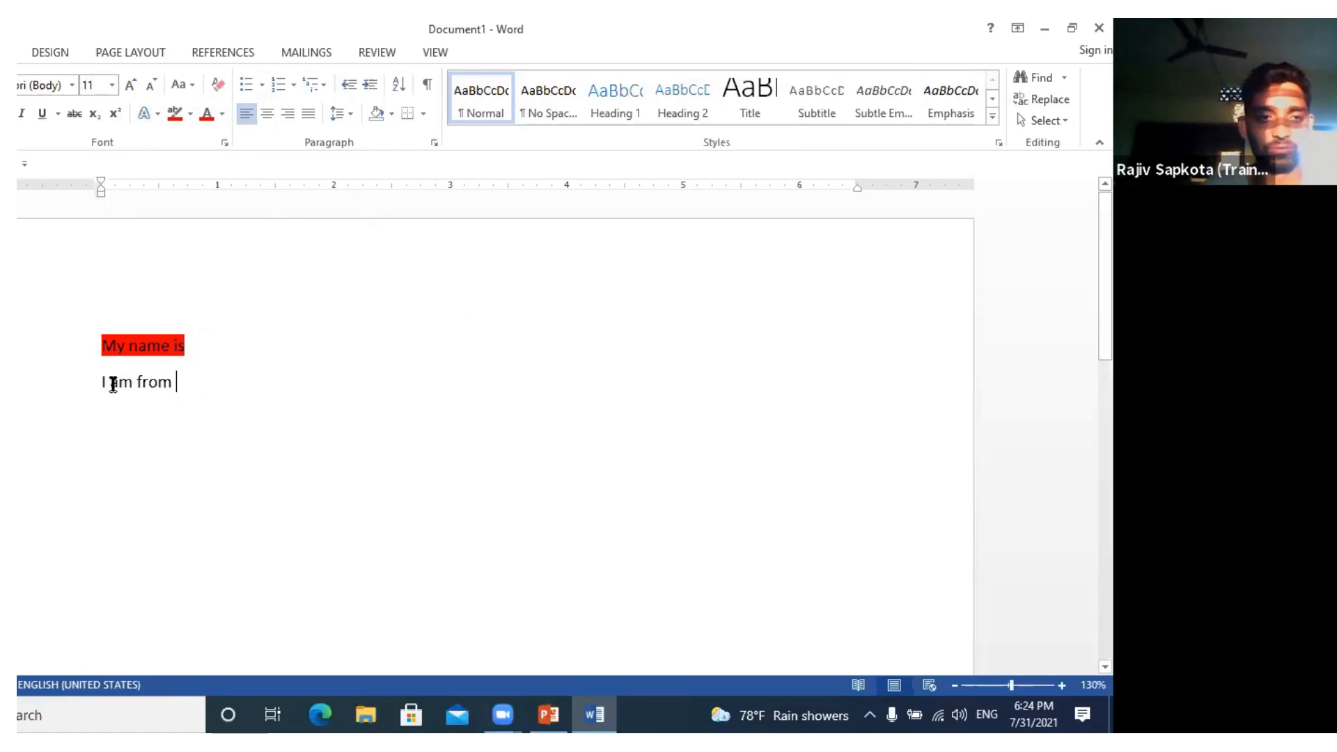
# - Set the font colour of the line "I am from" to the standard blue
pyautogui.moveTo(96, 384); pyautogui.dragTo(165, 386)
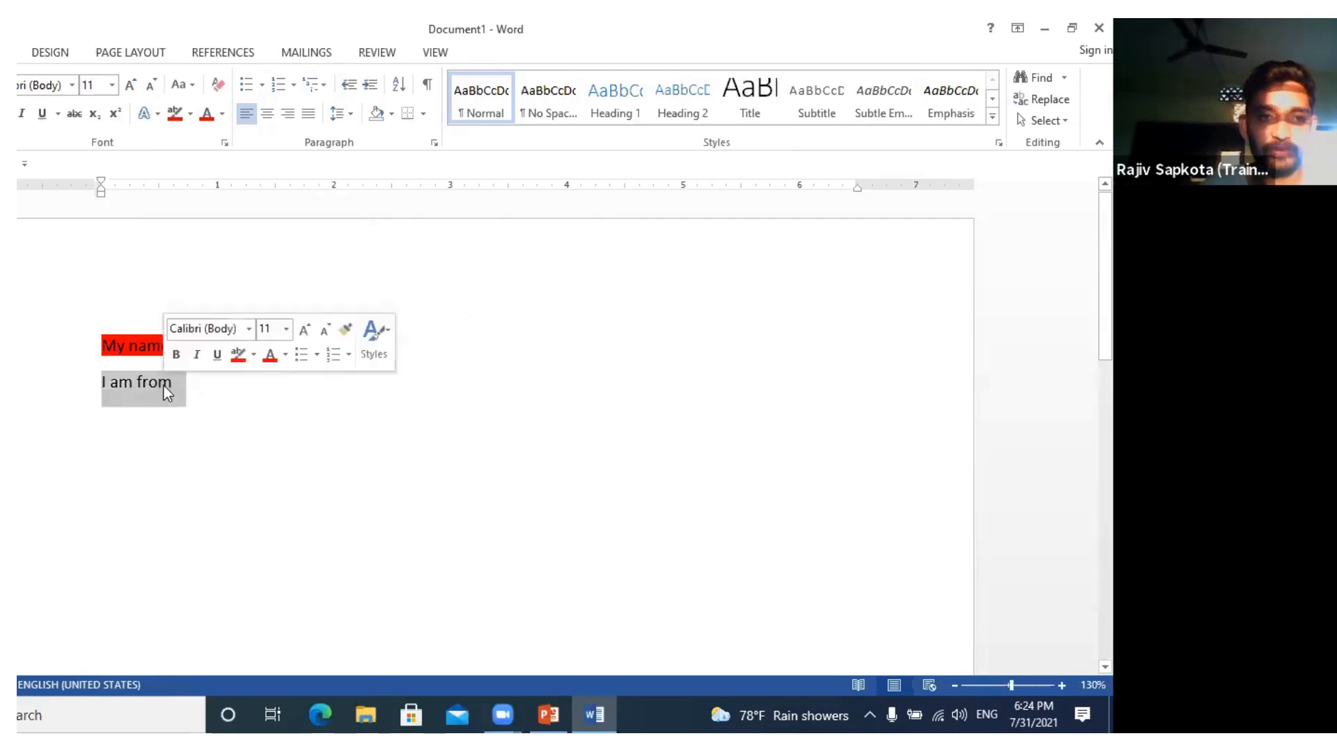
pyautogui.click(223, 115)
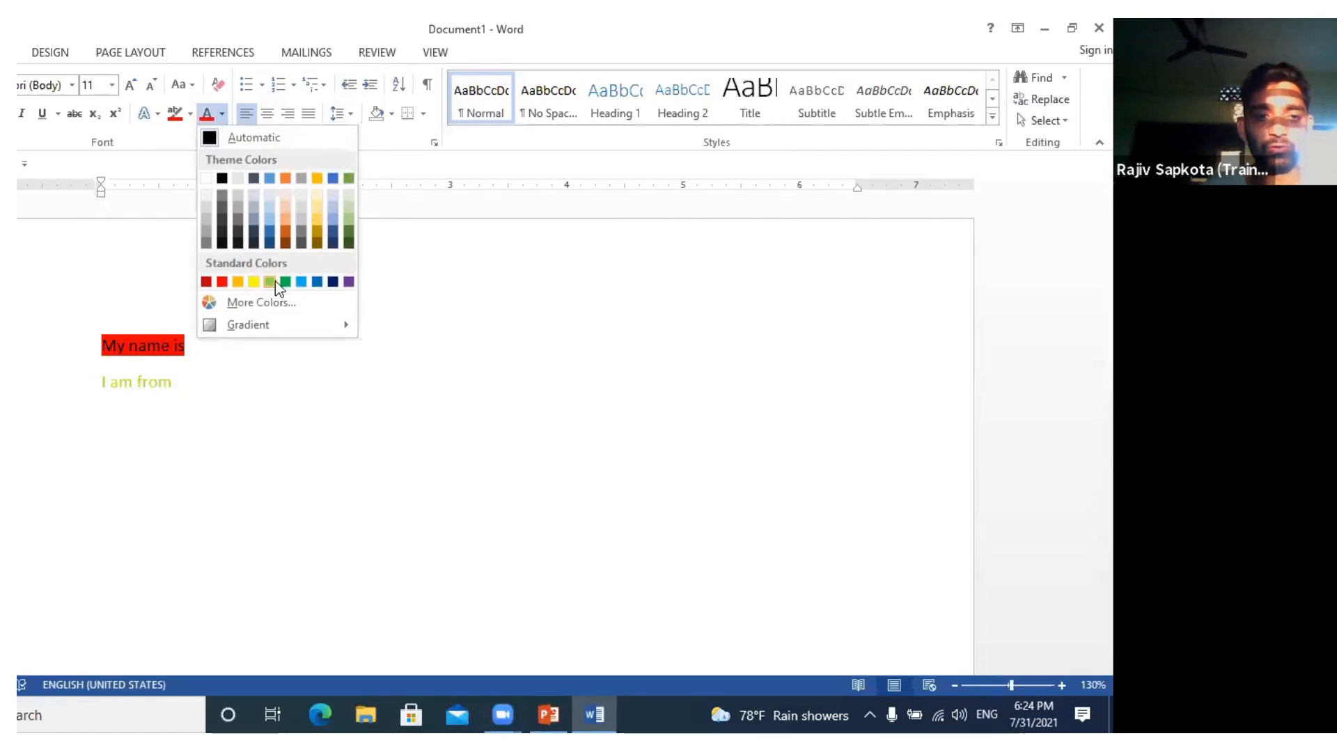
pyautogui.click(317, 281)
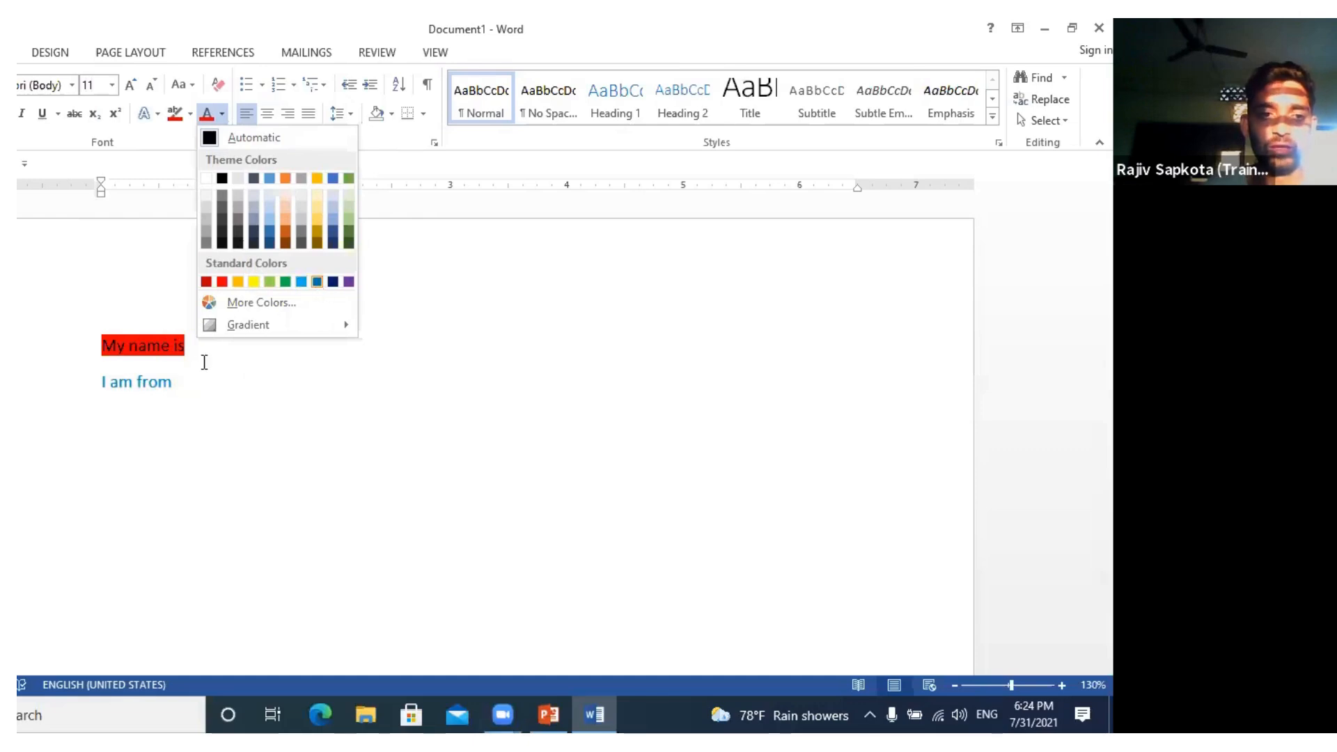
pyautogui.click(185, 408)
# - Try the custom font colour RGB 46, 115, 146 for "I am from", check the standard colour palette and cancel the colour choice
pyautogui.moveTo(149, 397); pyautogui.dragTo(101, 388)
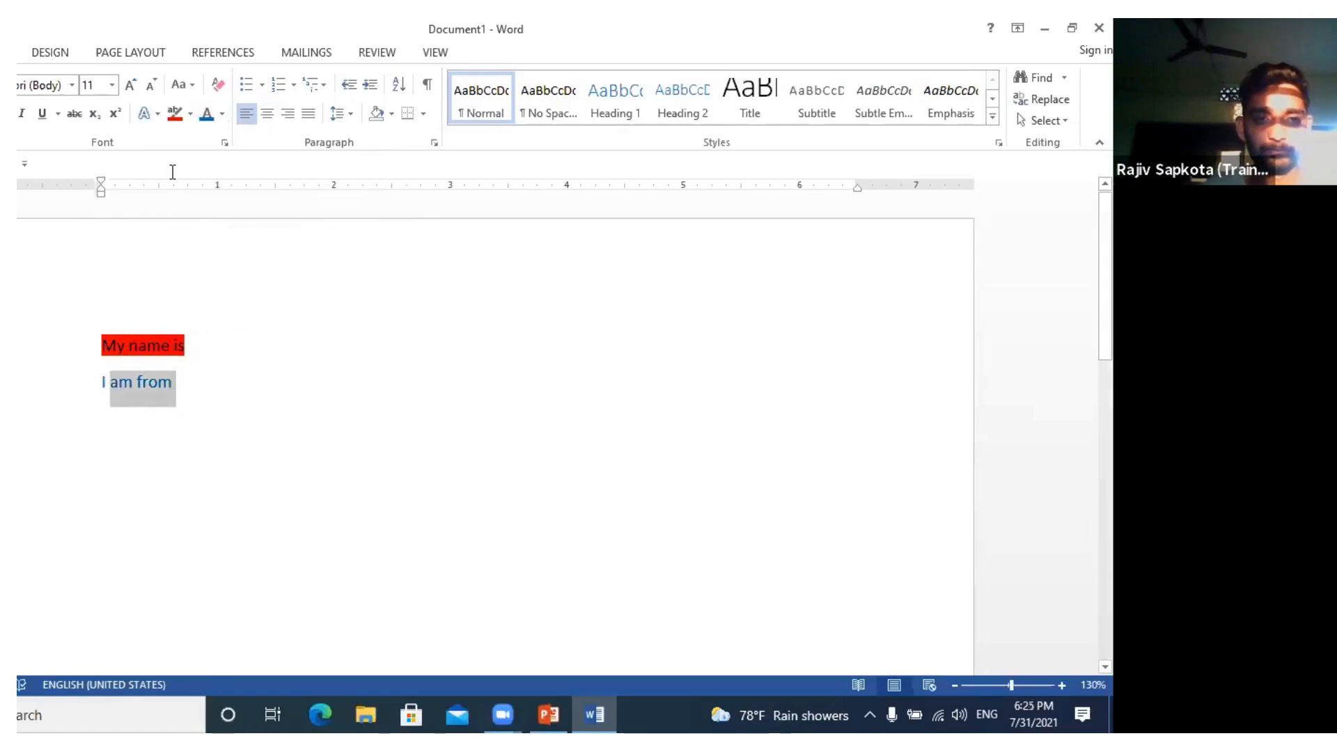
pyautogui.click(221, 113)
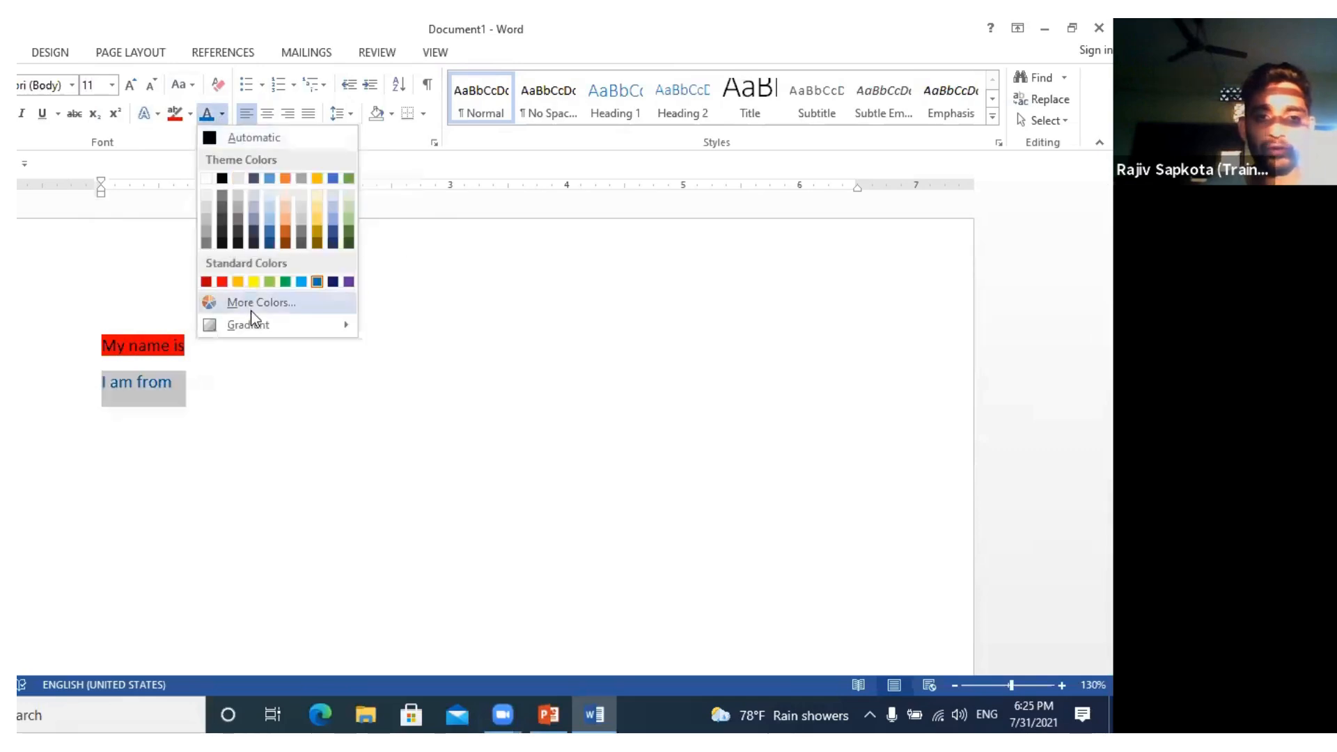
pyautogui.click(251, 311)
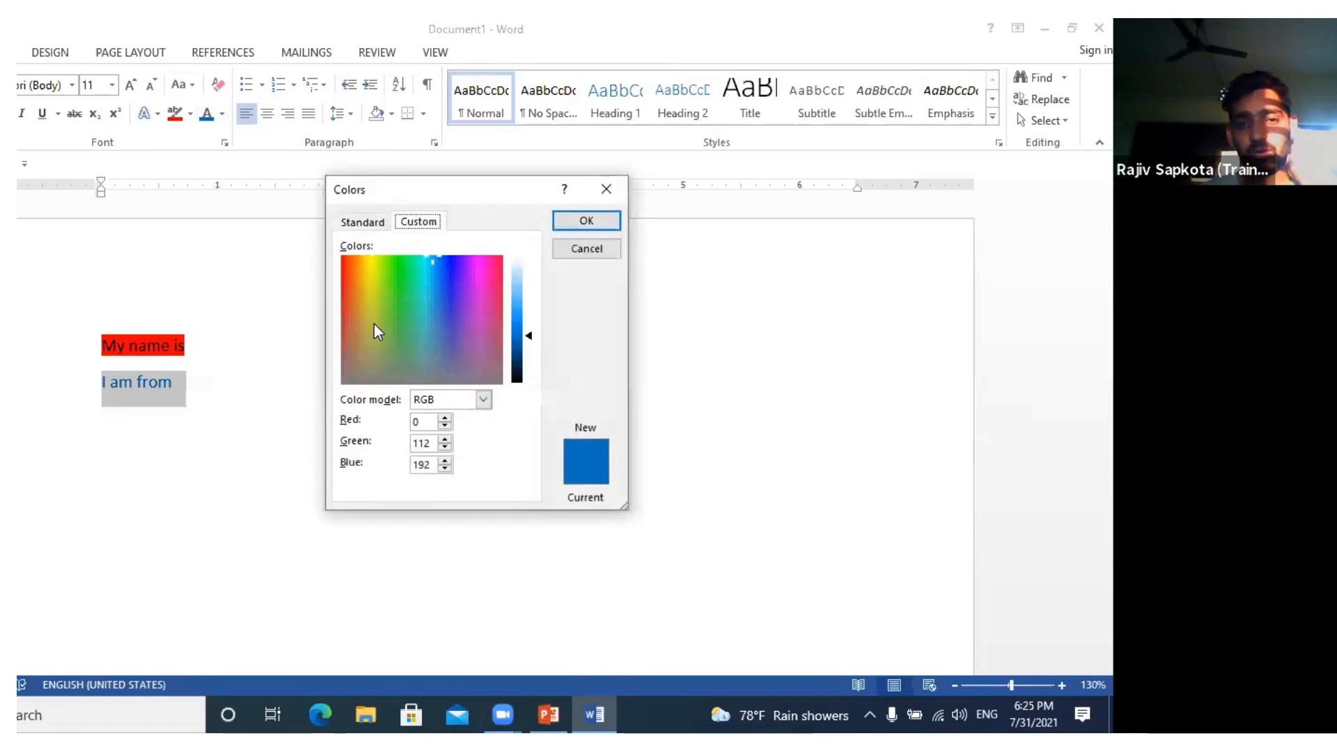
pyautogui.click(429, 314)
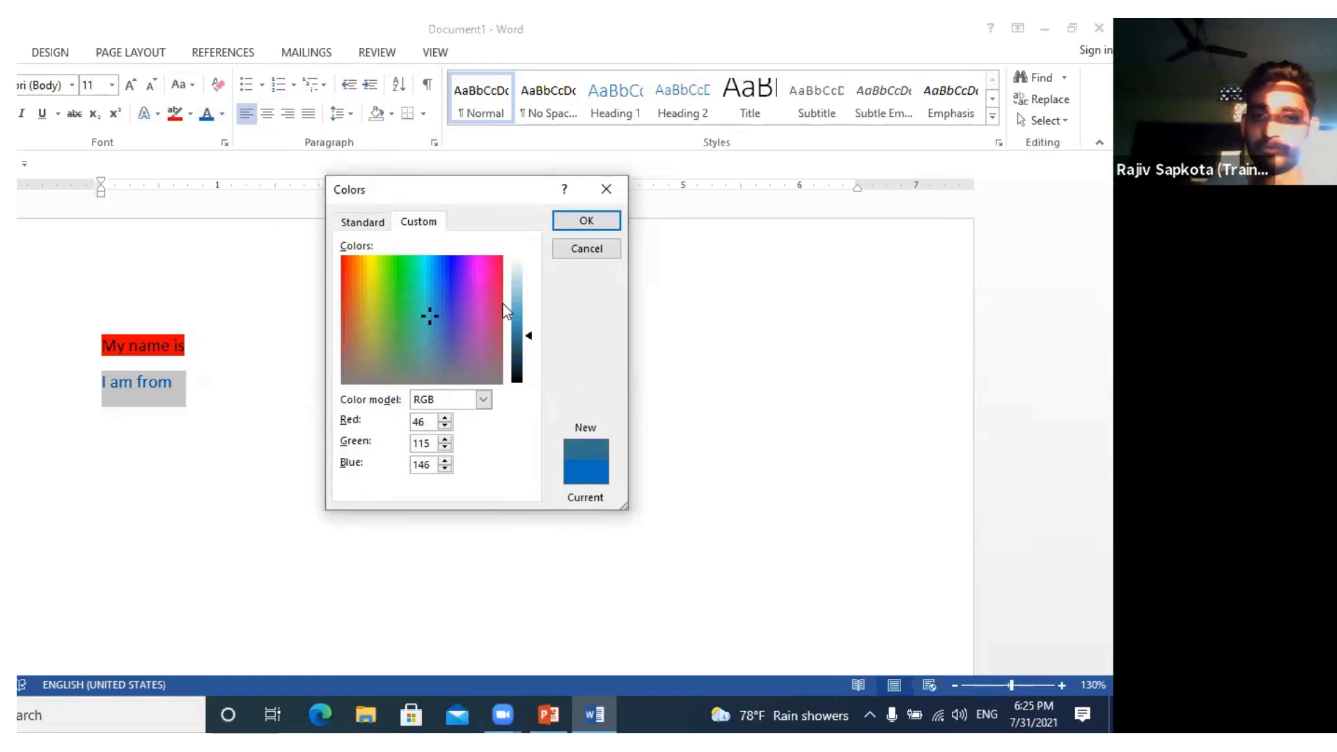
pyautogui.click(361, 224)
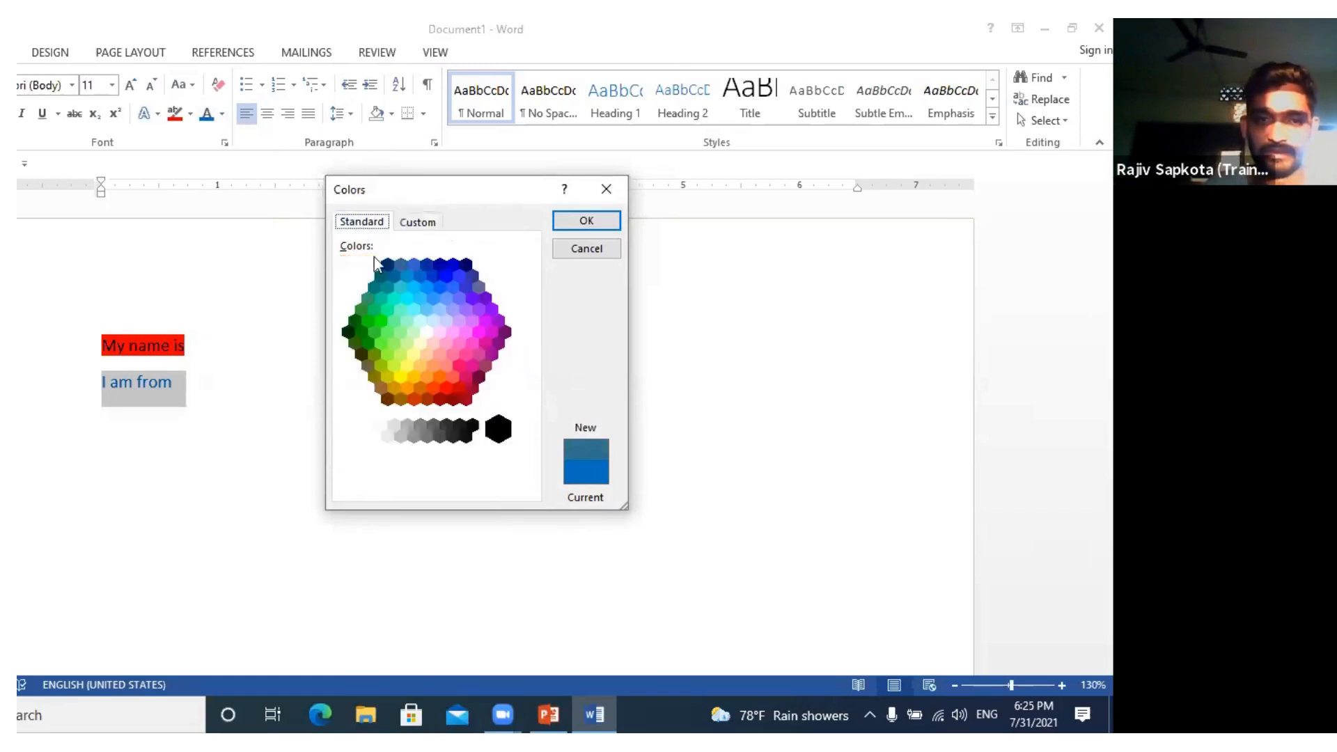
pyautogui.click(408, 223)
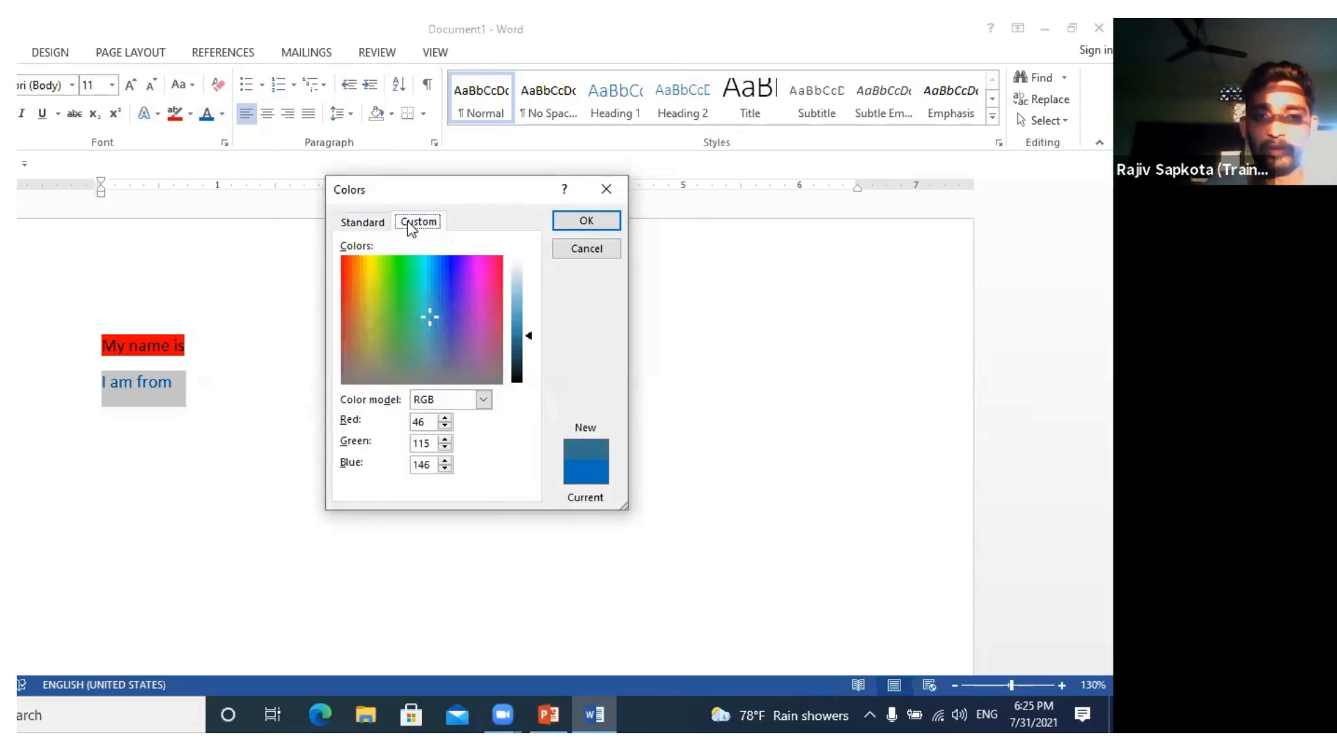
pyautogui.click(607, 190)
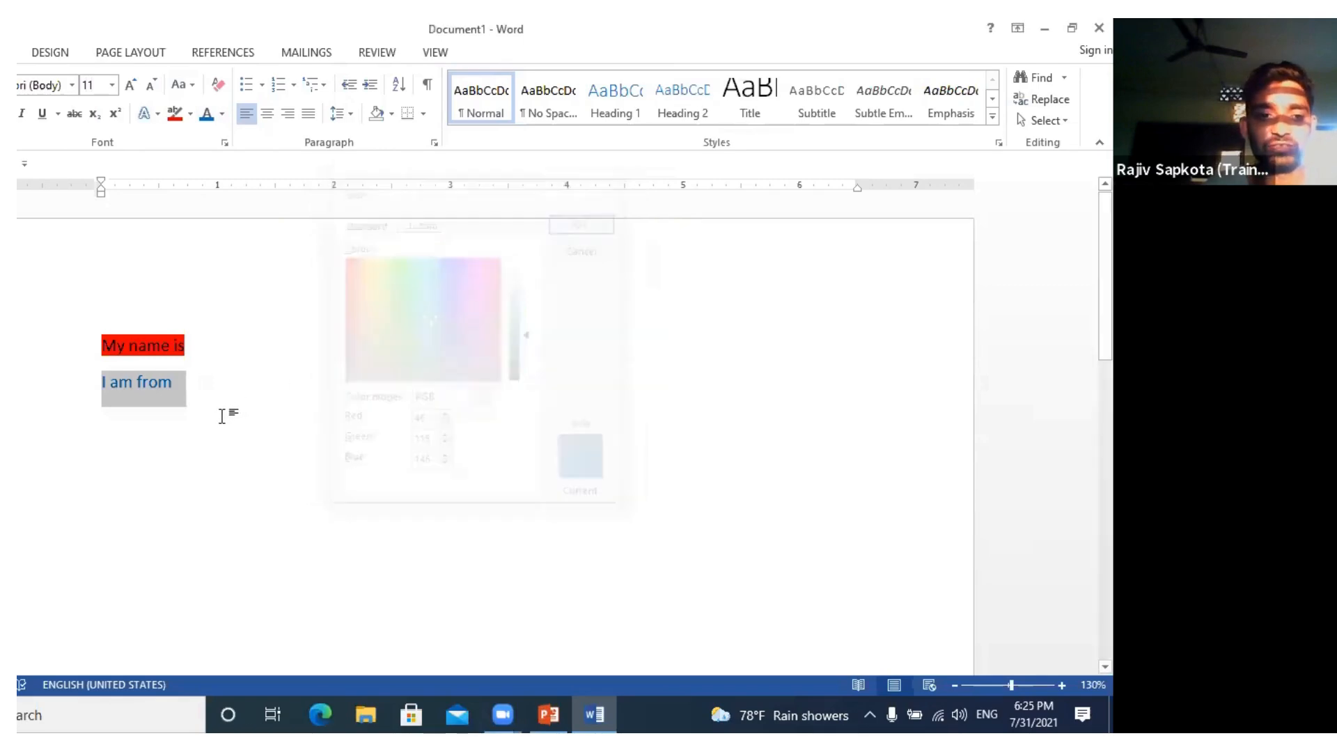
# - Look through the light and dark gradient variations for the font colour of "I am from" without applying any
pyautogui.click(220, 115)
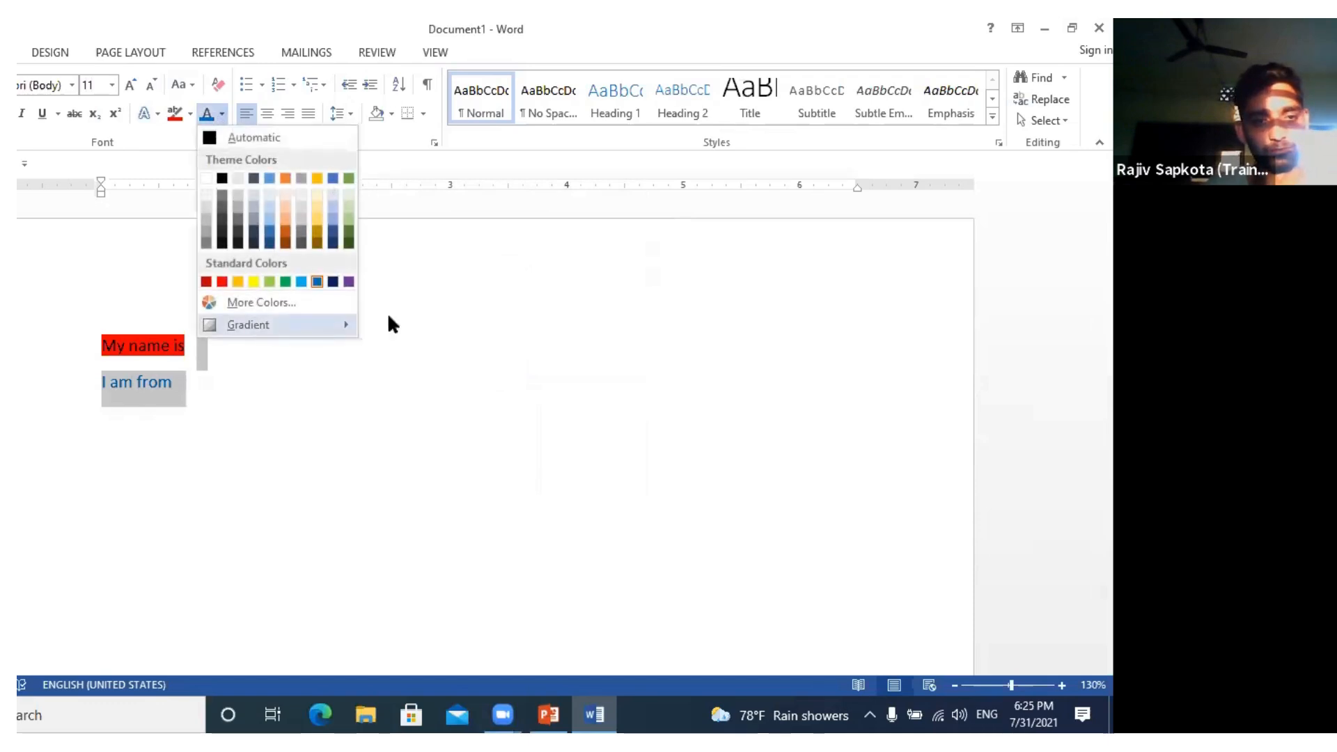
pyautogui.moveTo(255, 322)
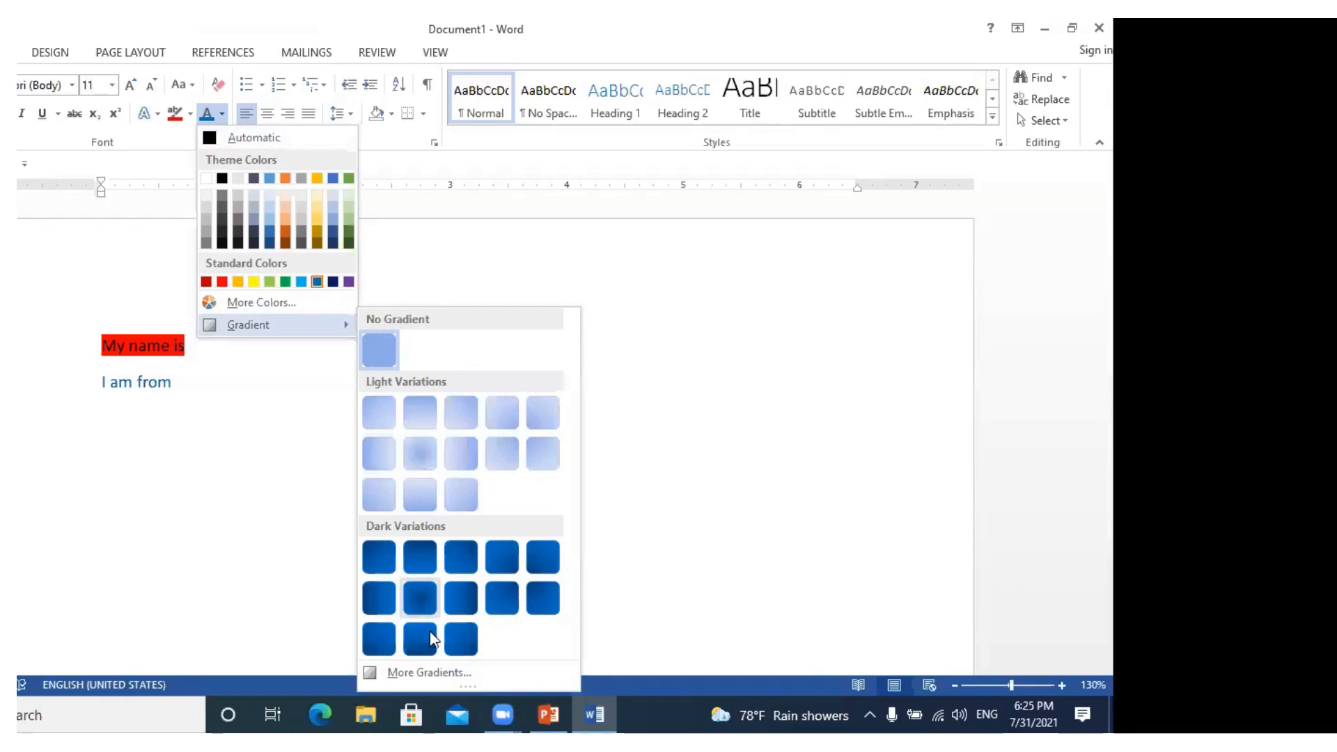
pyautogui.click(762, 435)
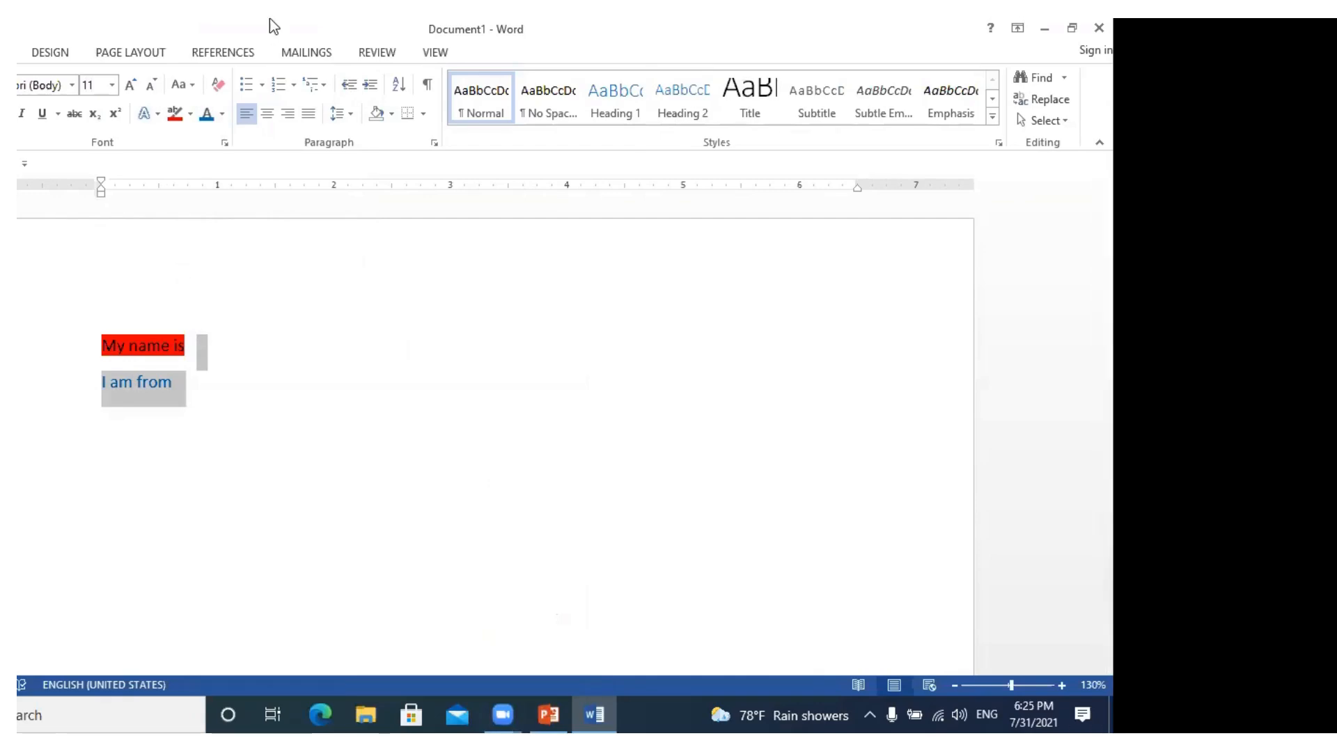
pyautogui.click(327, 19)
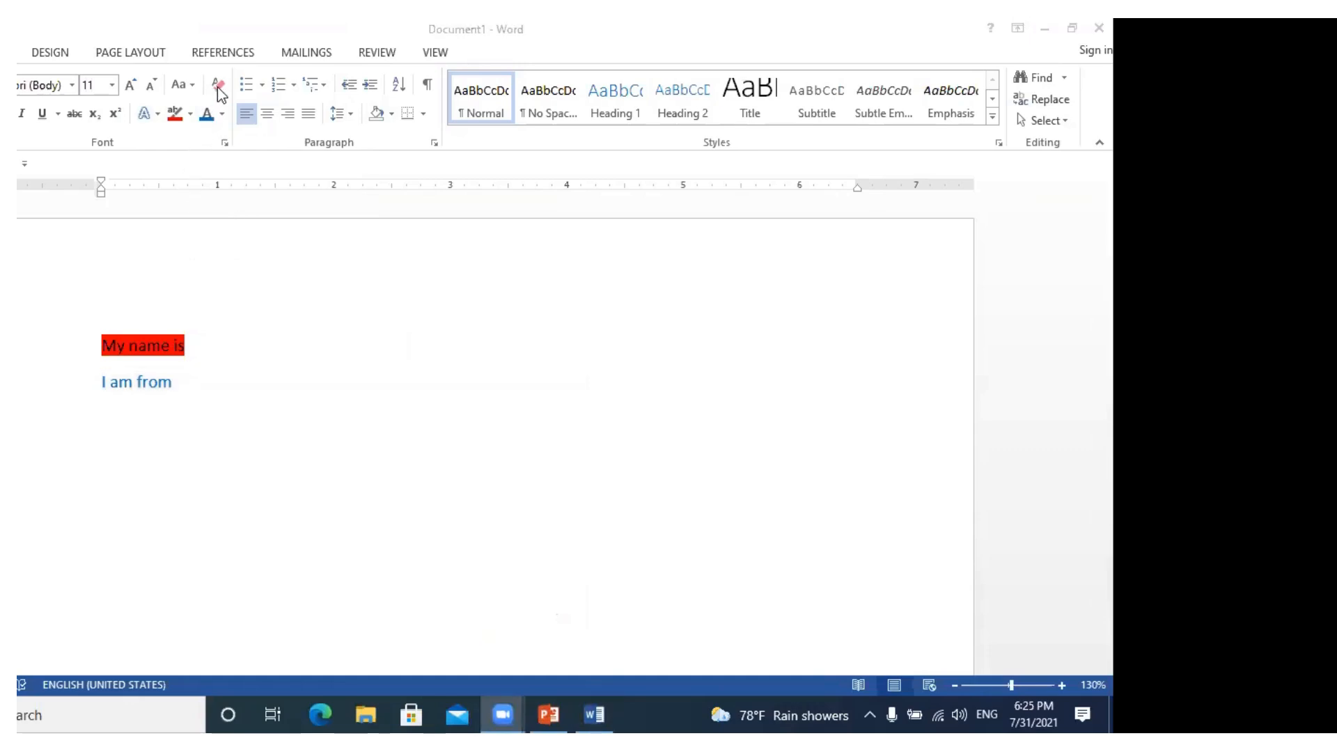
# - Delete both sample lines, "I am from" and the highlighted "My name is", from the document
pyautogui.click(81, 403)
pyautogui.press('BackSpace')
pyautogui.press('BackSpace')
pyautogui.press('BackSpace')
pyautogui.press('BackSpace')
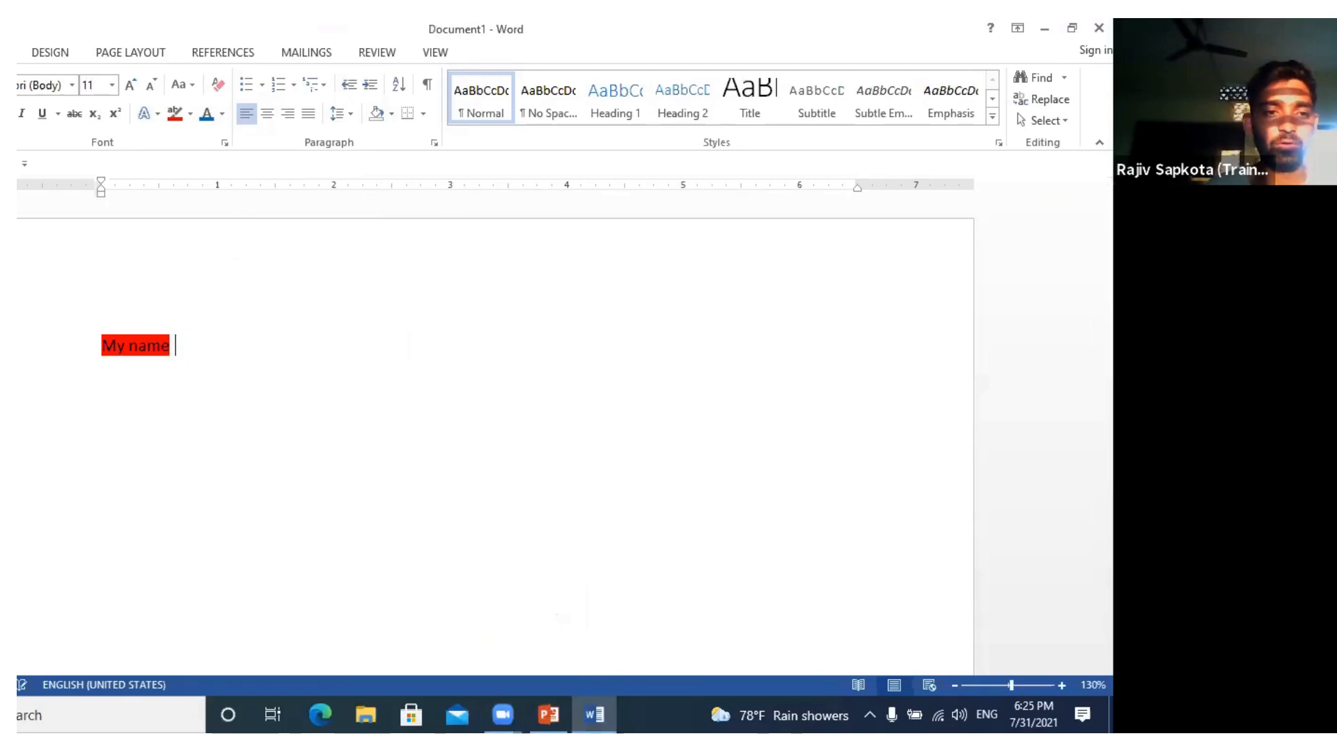
pyautogui.press('BackSpace')
pyautogui.press('BackSpace')
pyautogui.press('BackSpace')
pyautogui.press('BackSpace')
pyautogui.press('BackSpace')
pyautogui.press('BackSpace')
pyautogui.press('BackSpace')
pyautogui.press('BackSpace')
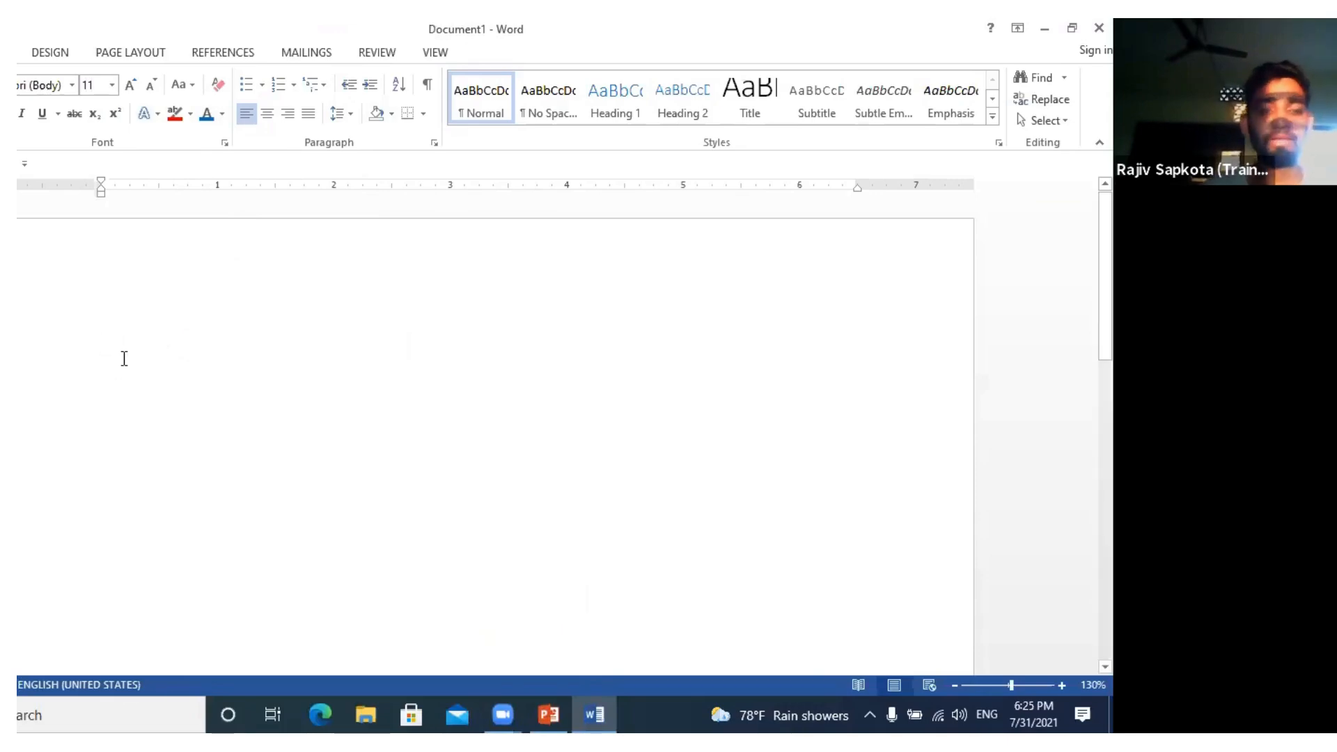
pyautogui.write('I am')
pyautogui.press('BackSpace')
pyautogui.press('BackSpace')
pyautogui.press('BackSpace')
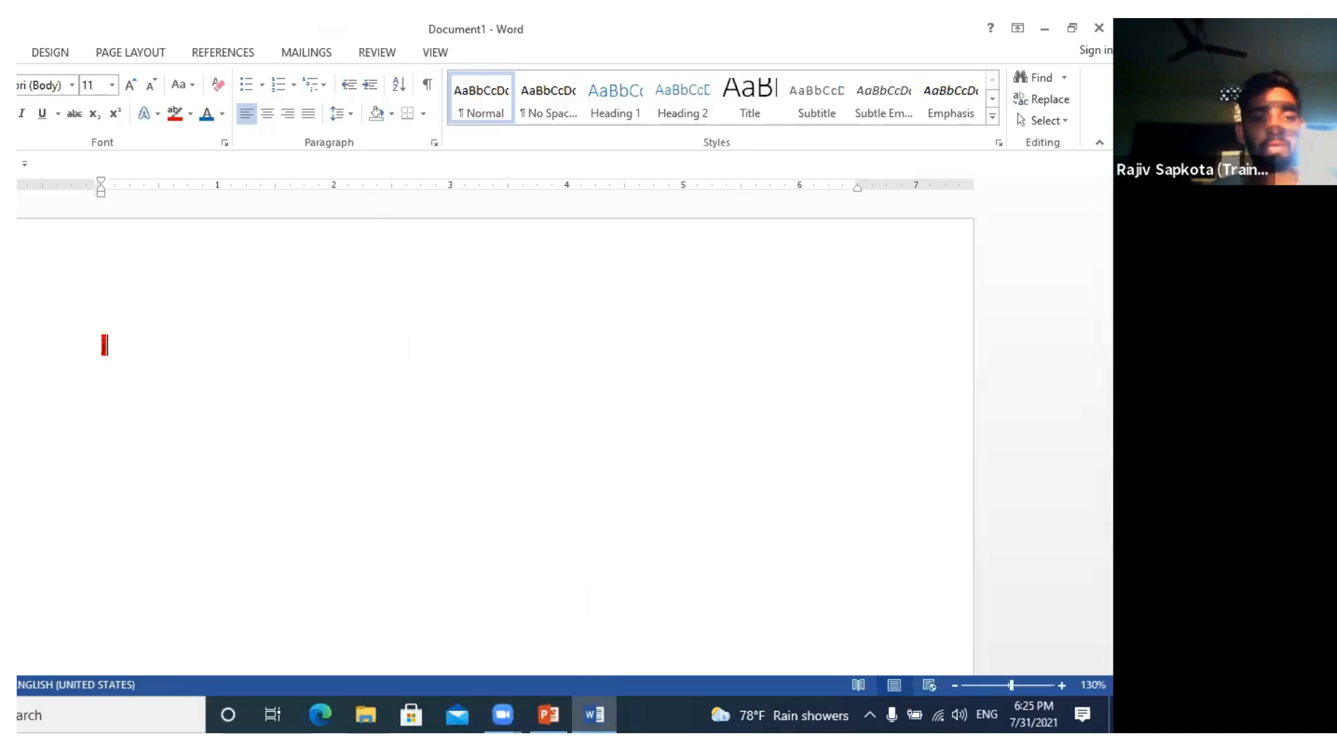
pyautogui.press('BackSpace')
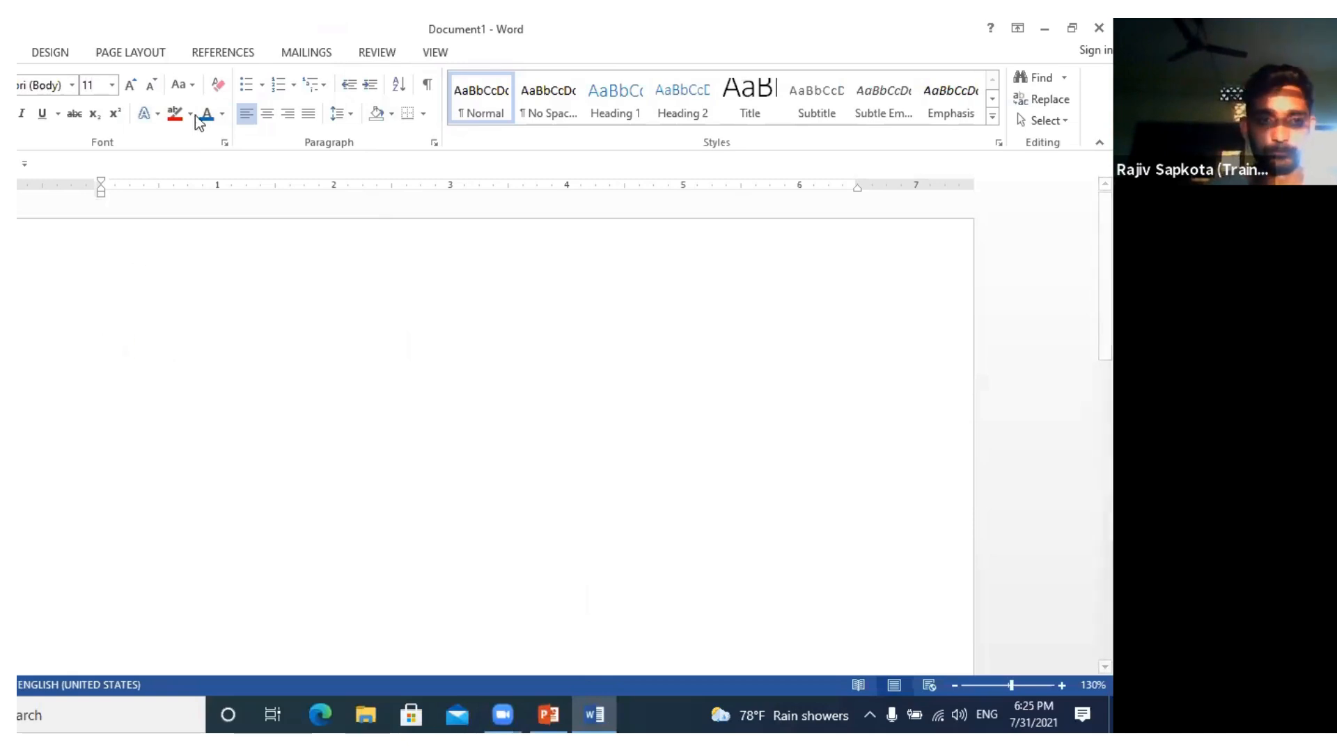
# - Set the text highlight colour to No Color, try it with a few random letters and erase them
pyautogui.click(193, 113)
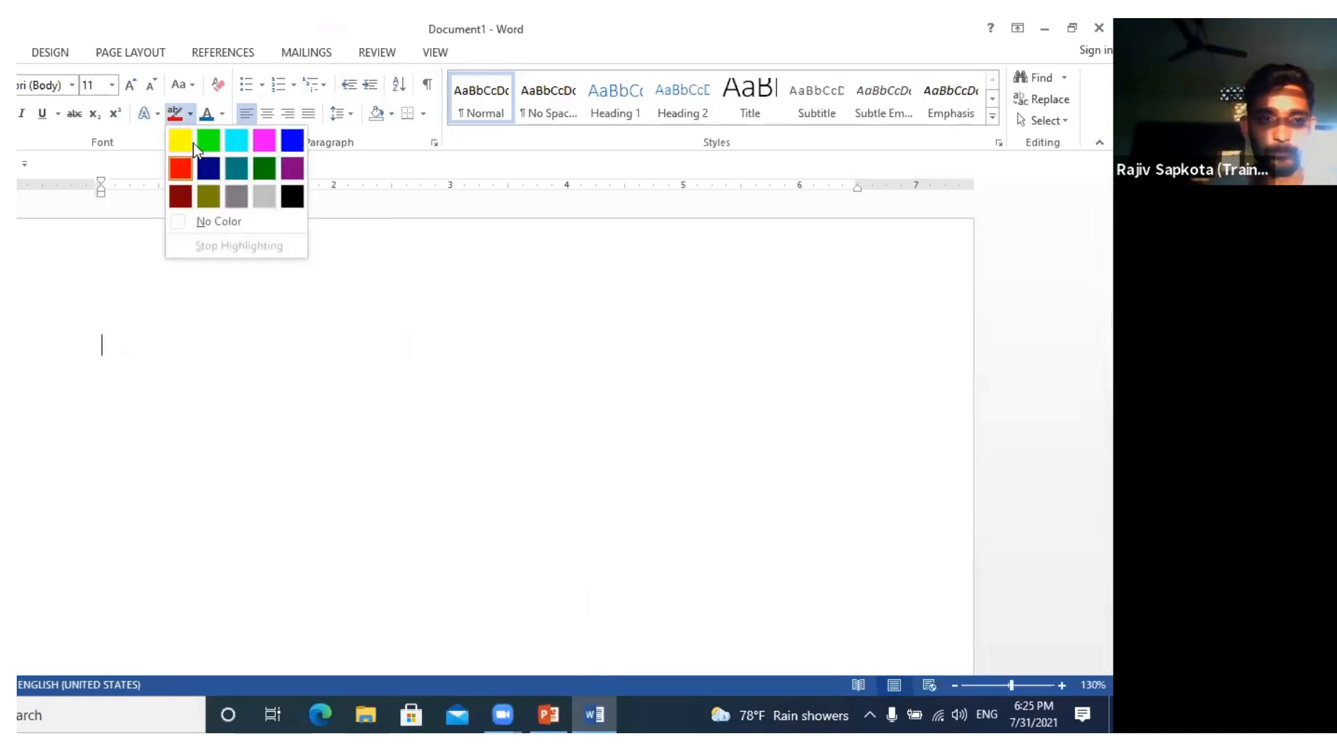
pyautogui.click(190, 217)
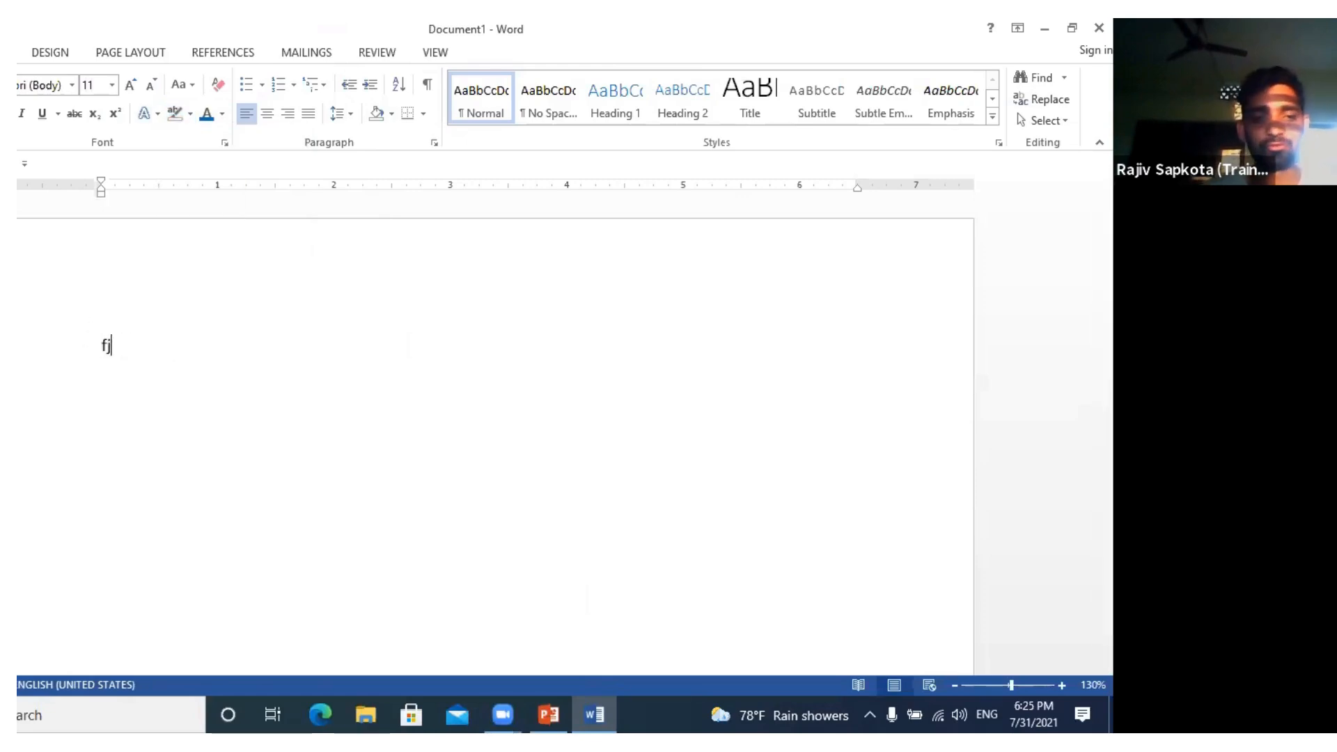
pyautogui.write('jdksf')
pyautogui.press('BackSpace')
pyautogui.press('BackSpace')
pyautogui.press('BackSpace')
pyautogui.press('BackSpace')
pyautogui.press('BackSpace')
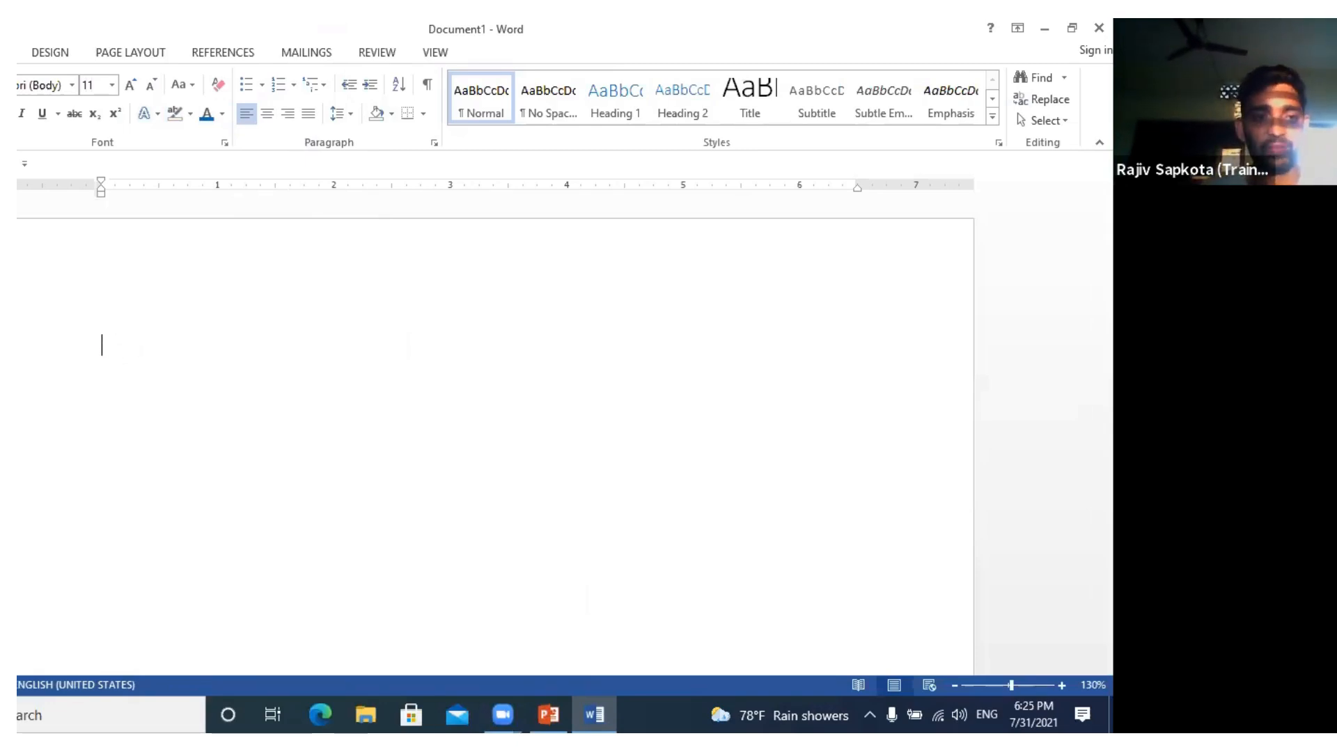
# - Enter the sample text "My notes" on the first line of the document
pyautogui.write('My ')
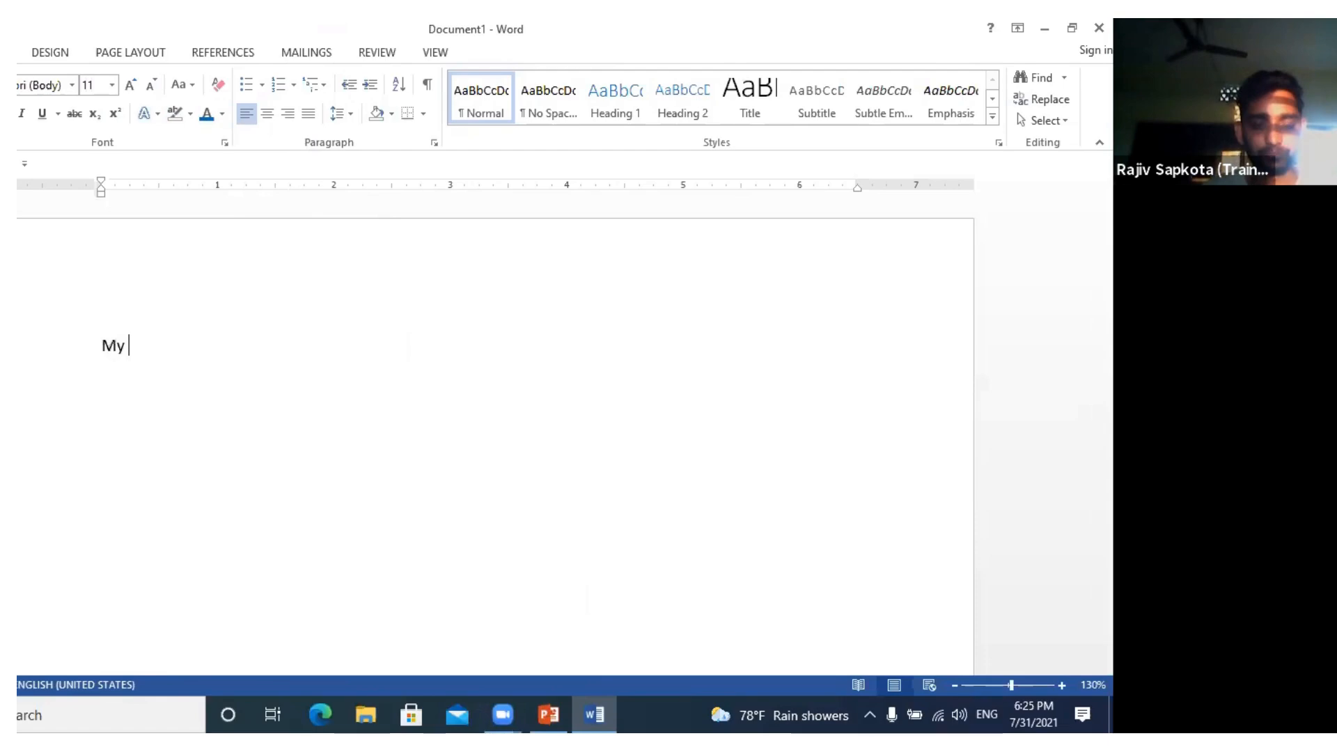
pyautogui.write('note')
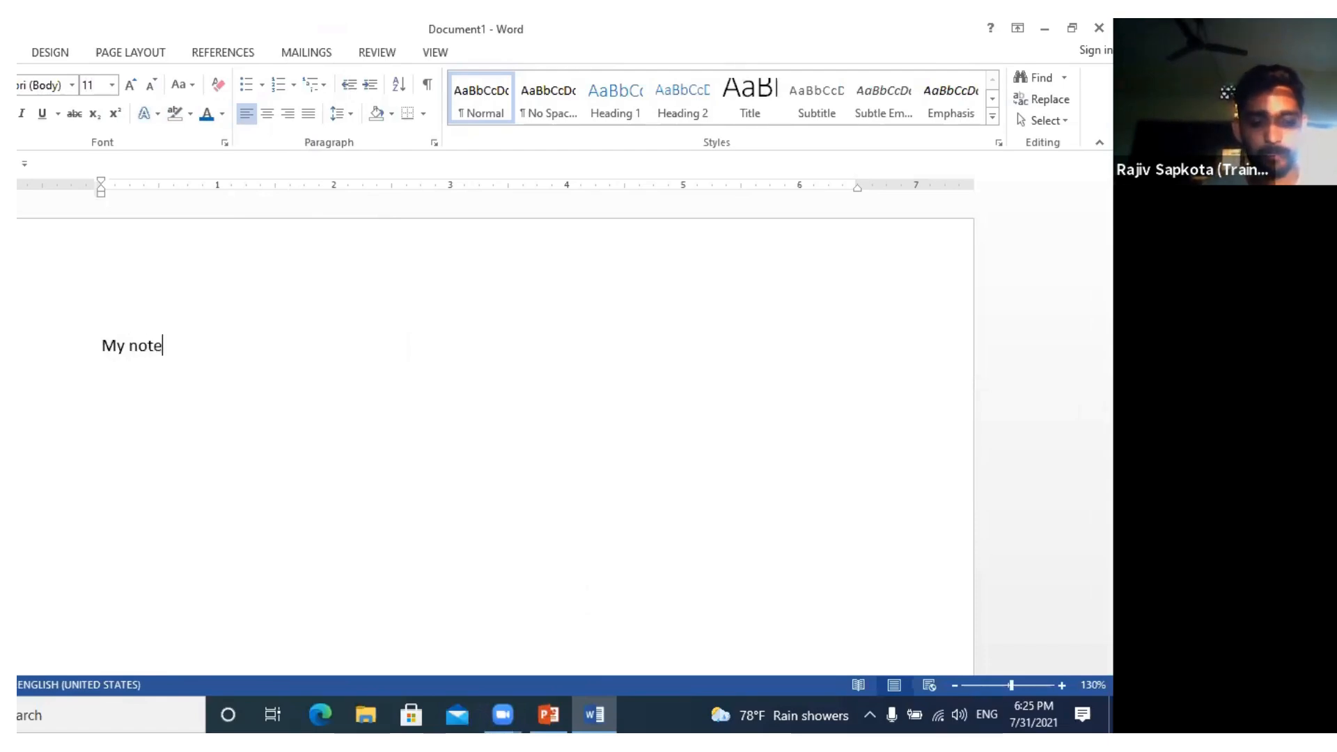
pyautogui.write('s')
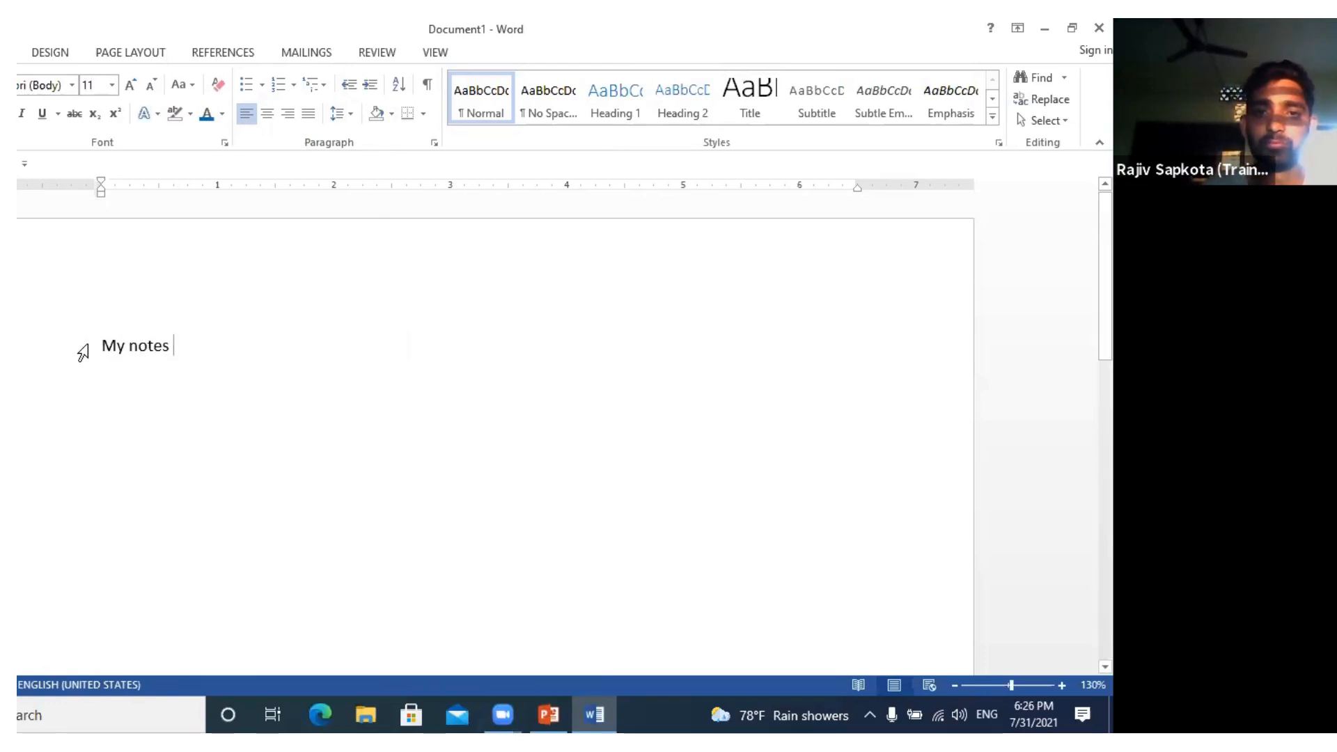
# - Underline the text "My notes" and change the underline style to a double line
pyautogui.moveTo(102, 346); pyautogui.dragTo(182, 346)
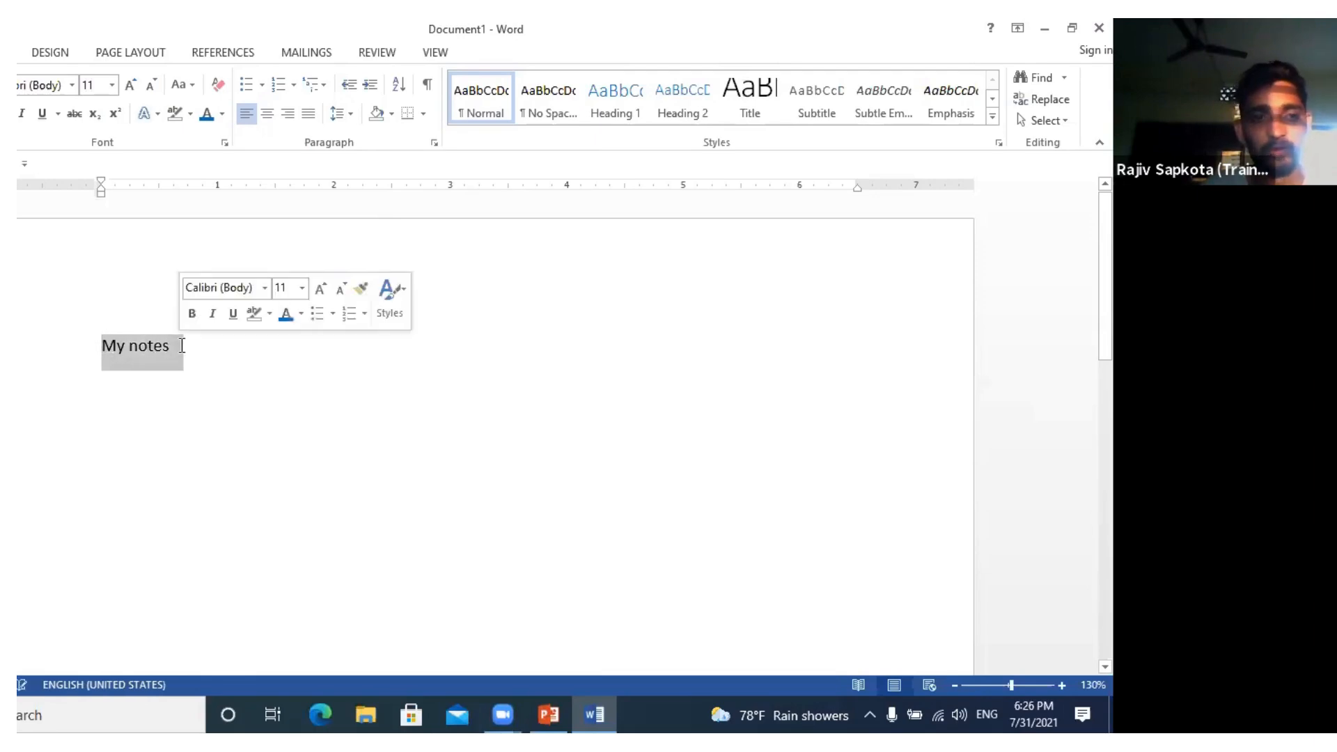
pyautogui.click(42, 113)
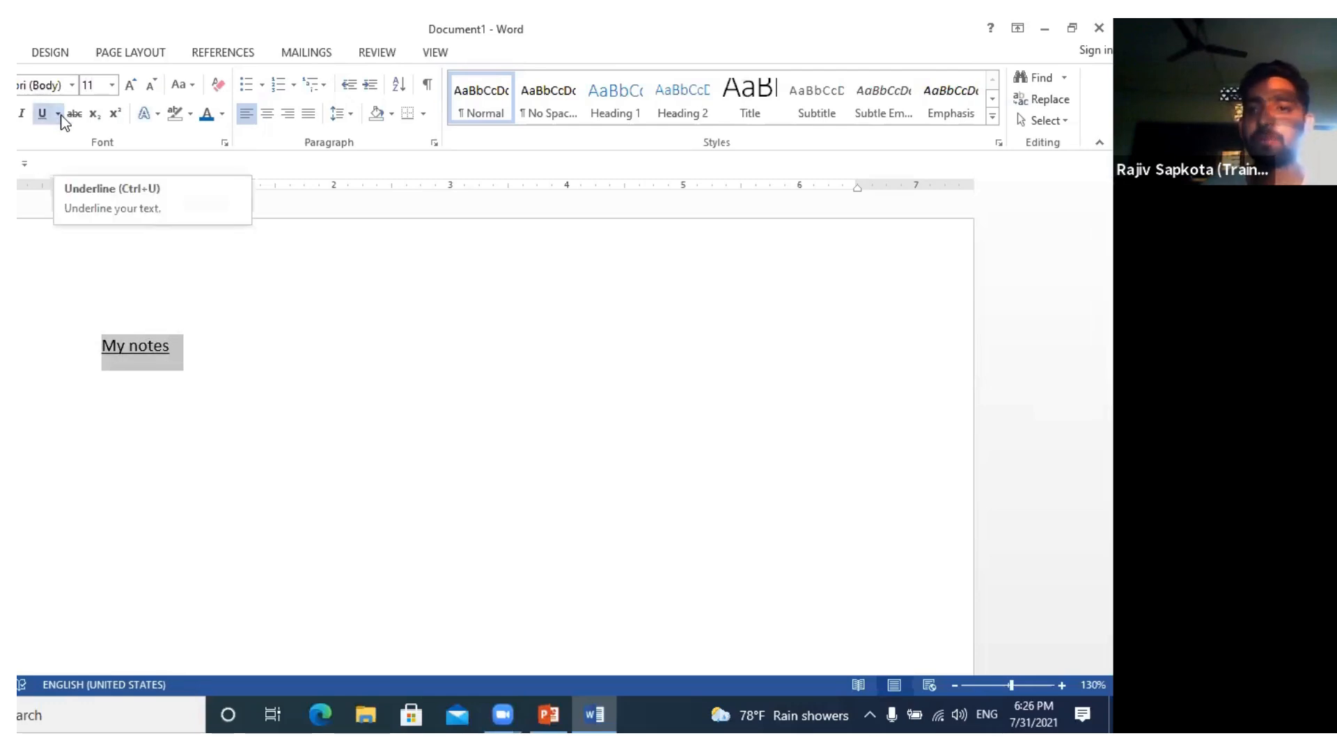
pyautogui.click(58, 114)
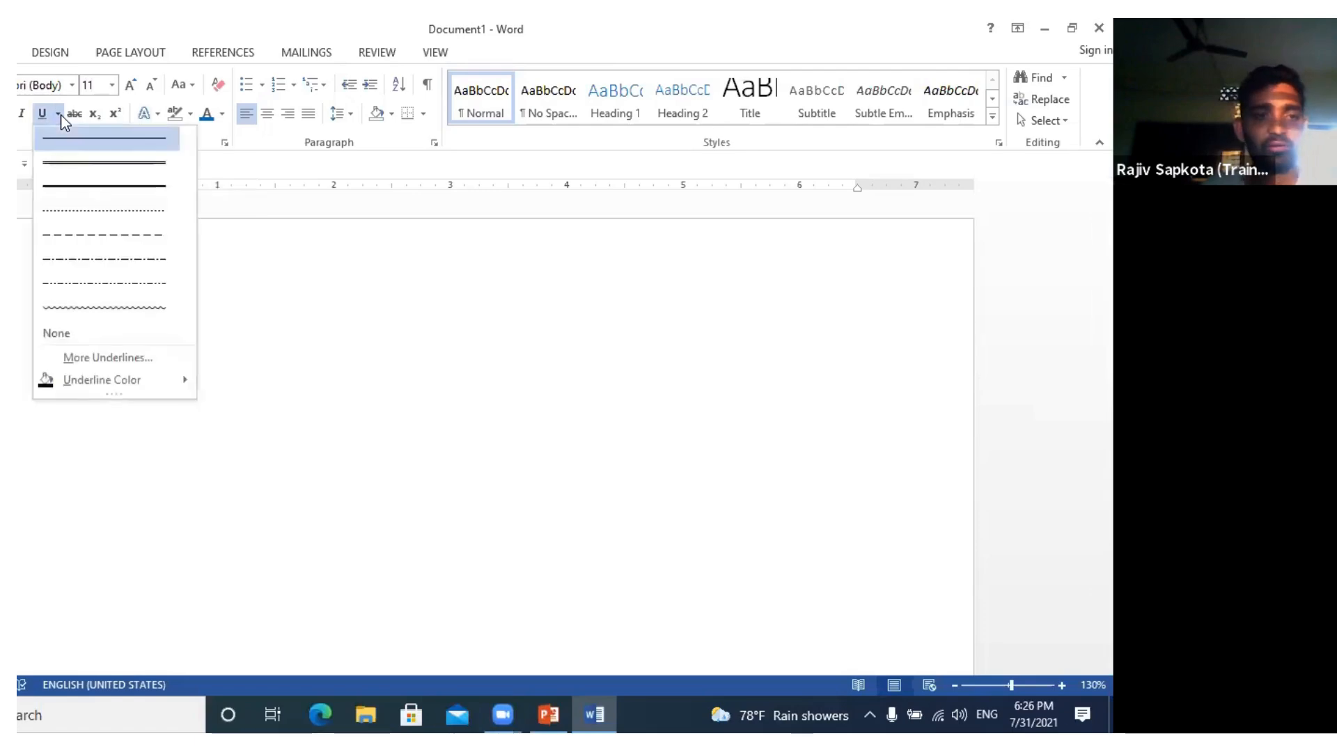
pyautogui.click(85, 161)
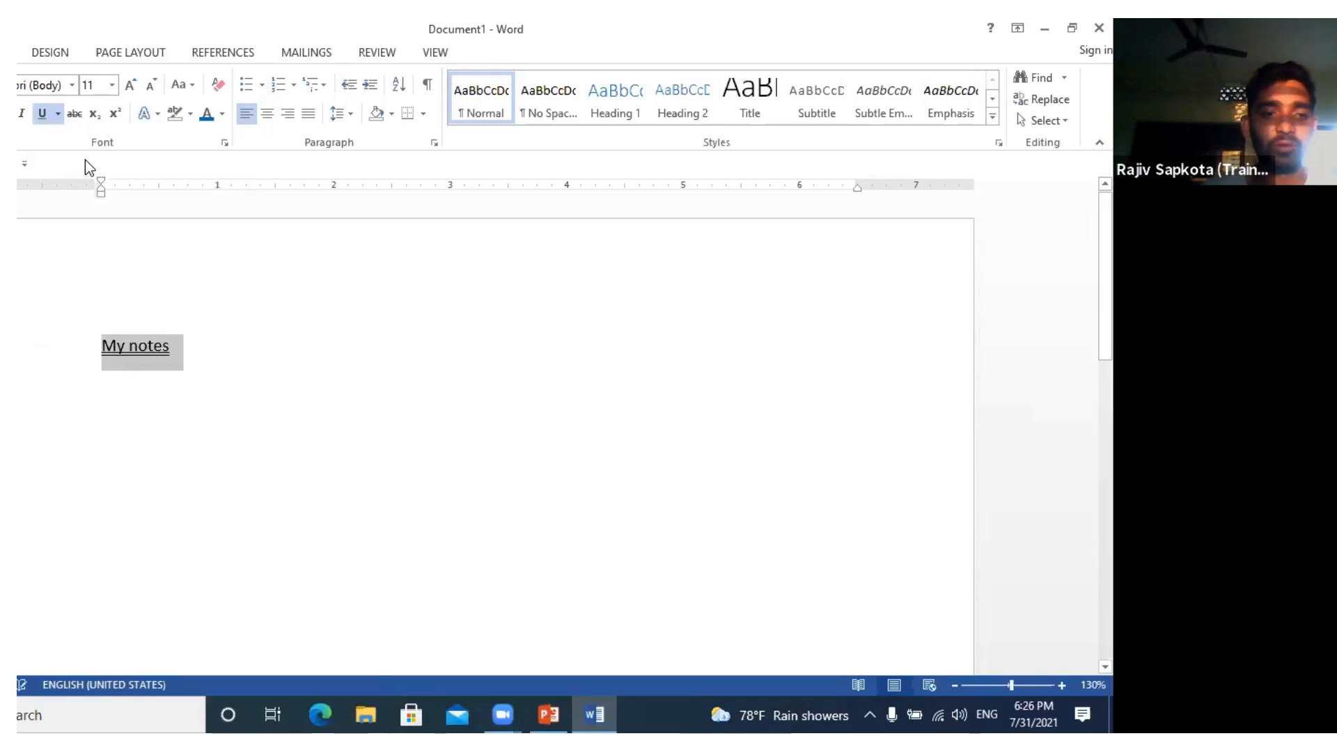
pyautogui.click(226, 324)
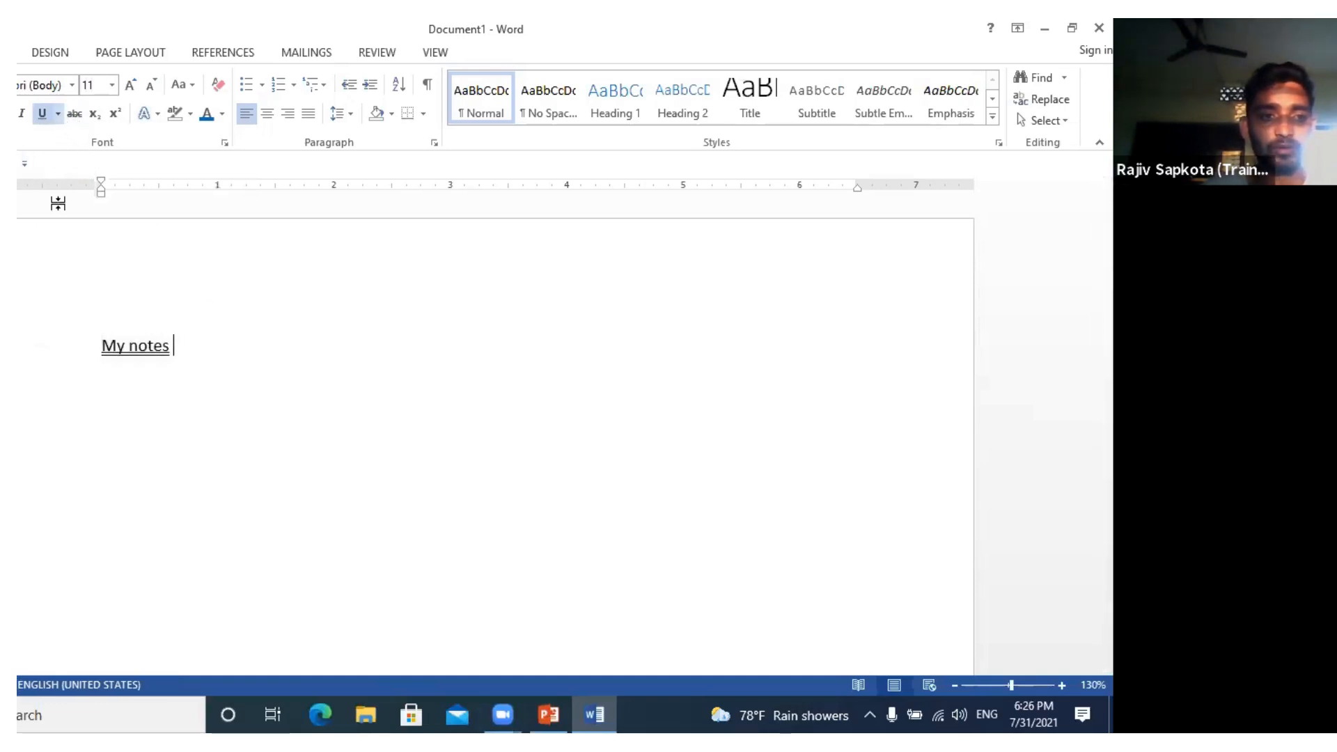
# - Apply the wavy underline style to the text "My notes"
pyautogui.moveTo(97, 344); pyautogui.dragTo(271, 352)
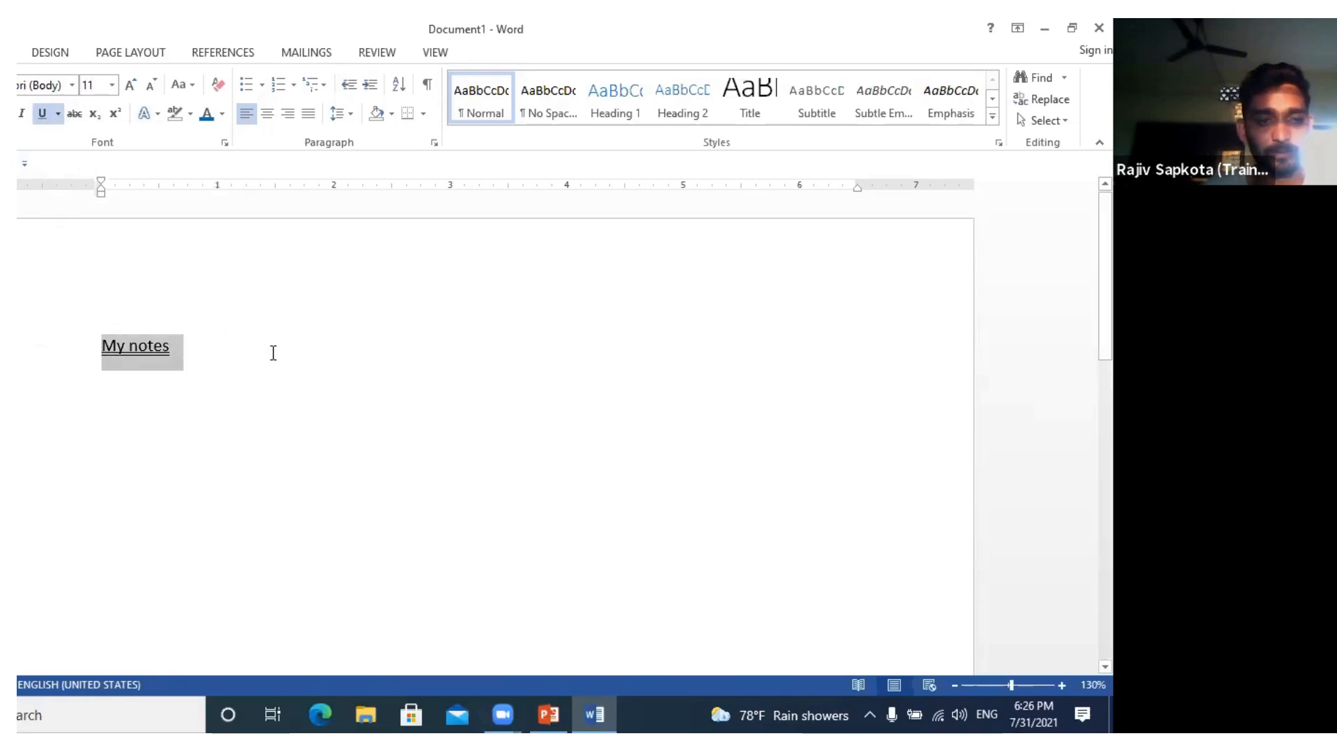
pyautogui.click(57, 110)
pyautogui.click(103, 305)
pyautogui.click(200, 383)
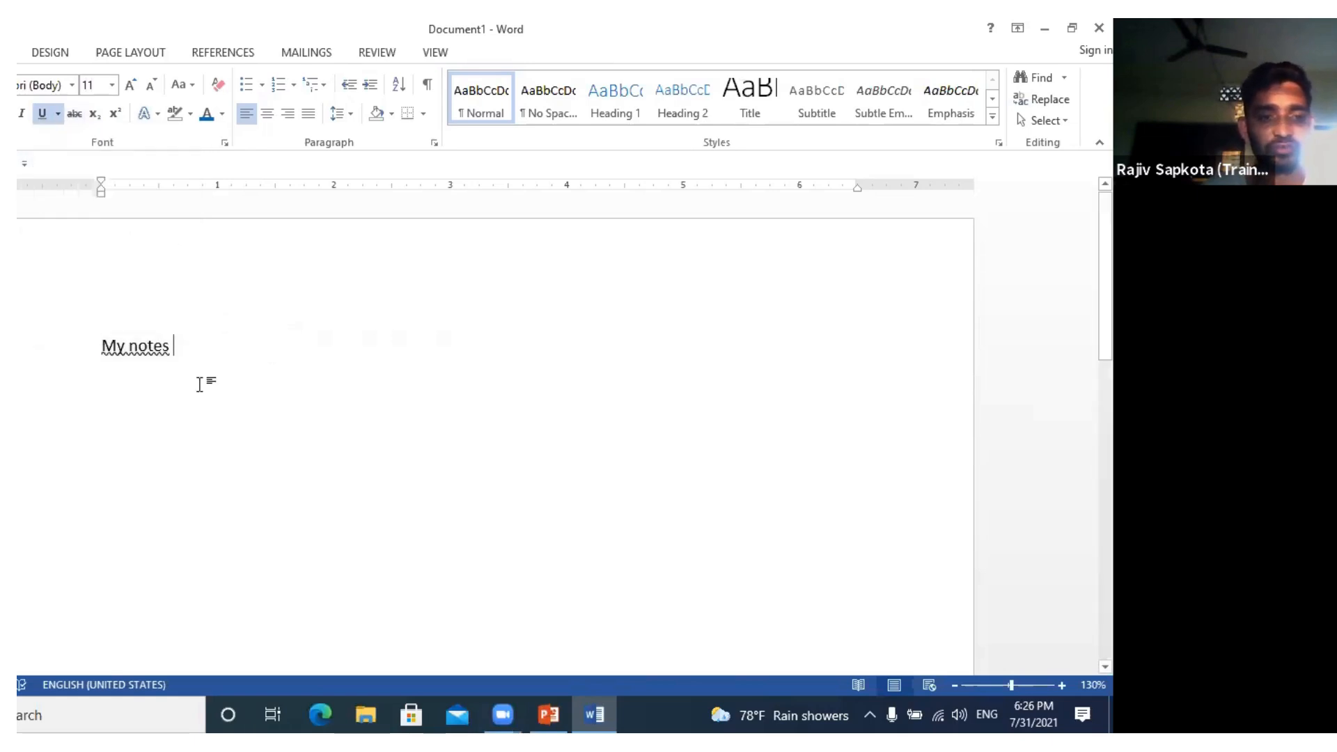
pyautogui.click(693, 144)
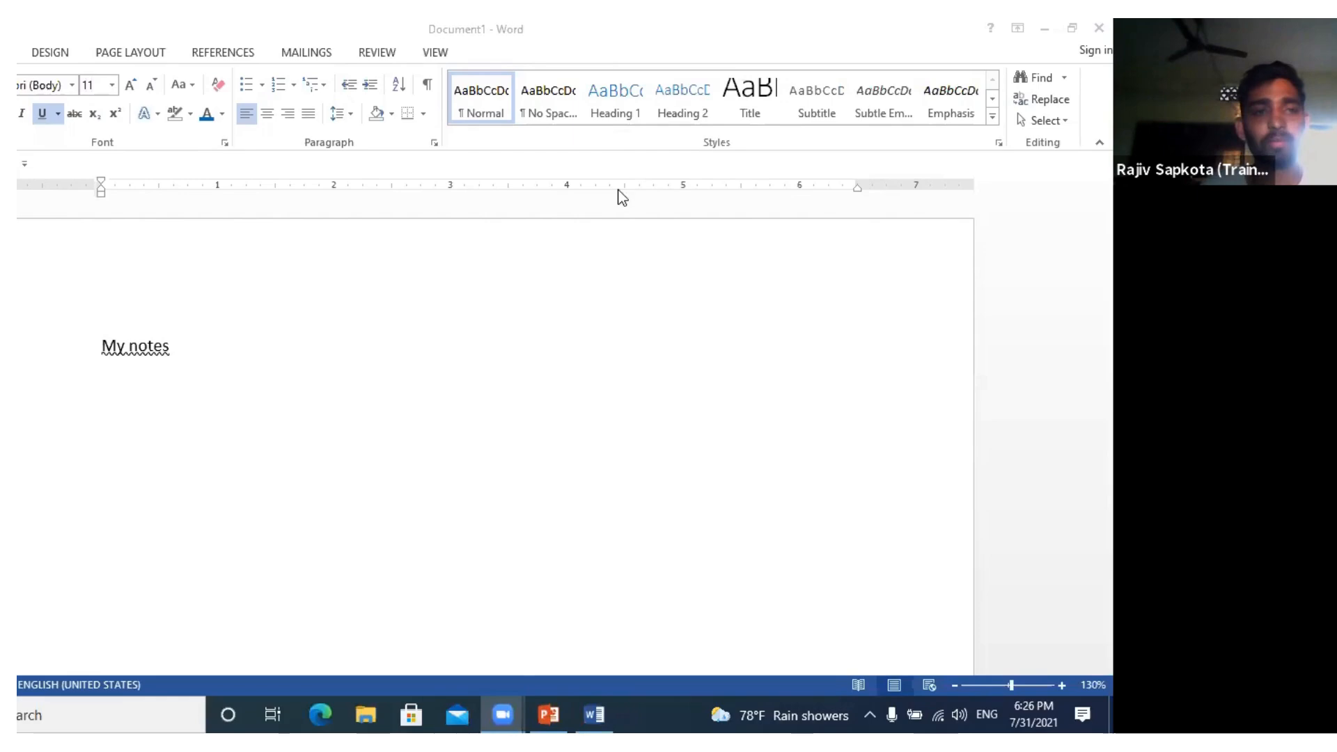
pyautogui.hotkey('alt', 'Tab')
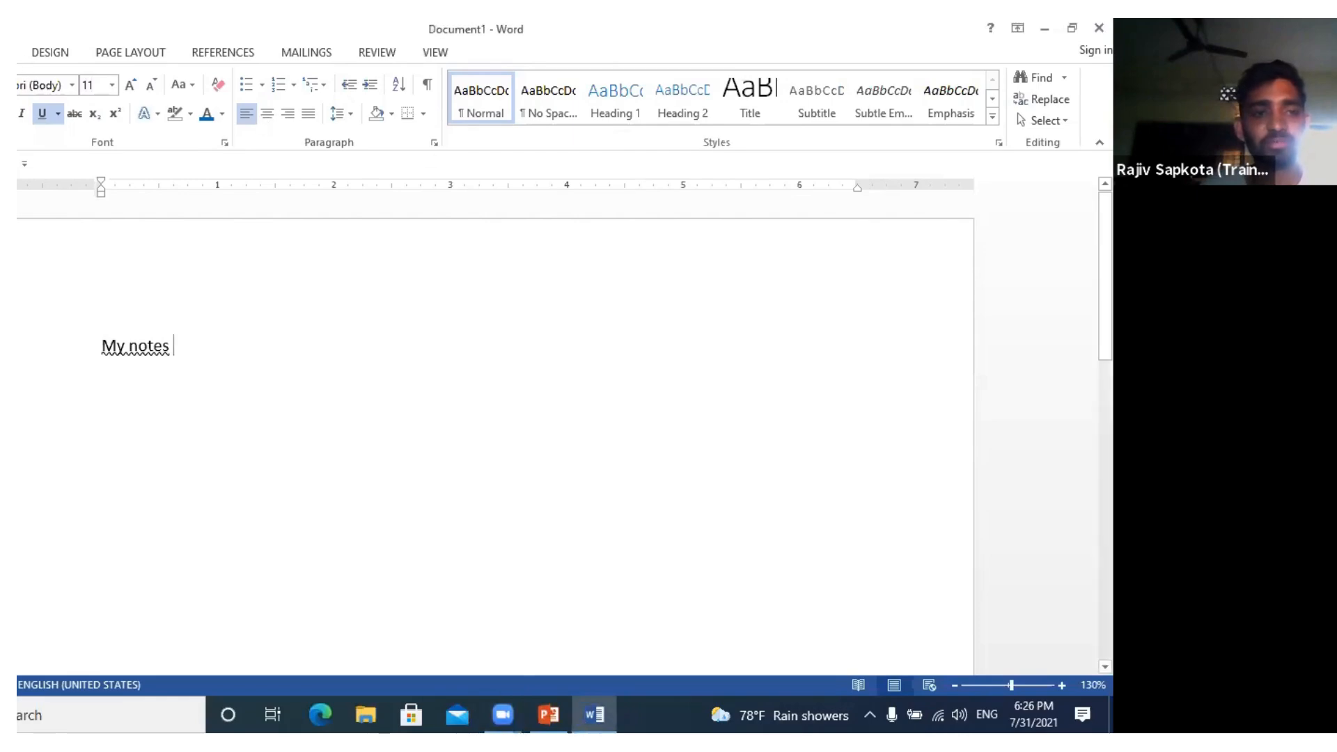
# - Look over the available shapes without inserting one, and remove the sample text "My notes" from the document
pyautogui.click(5, 52)
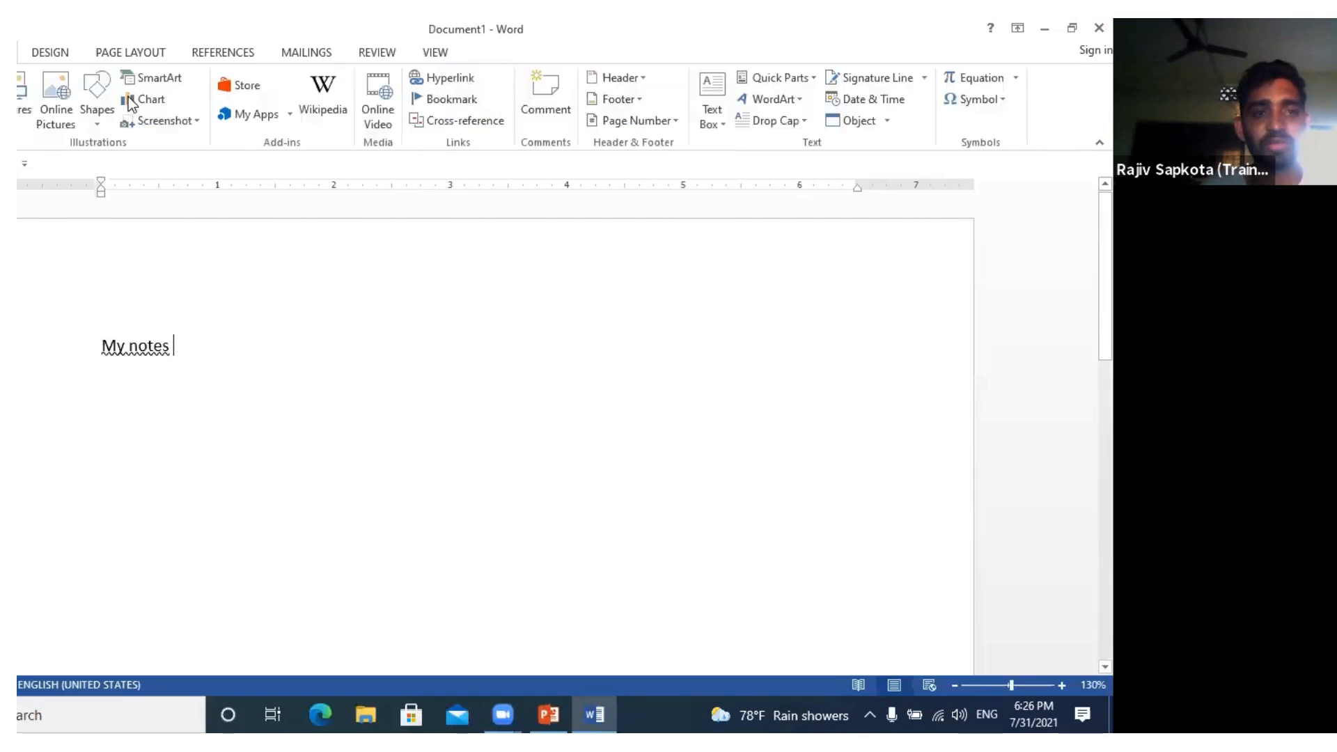
pyautogui.click(96, 86)
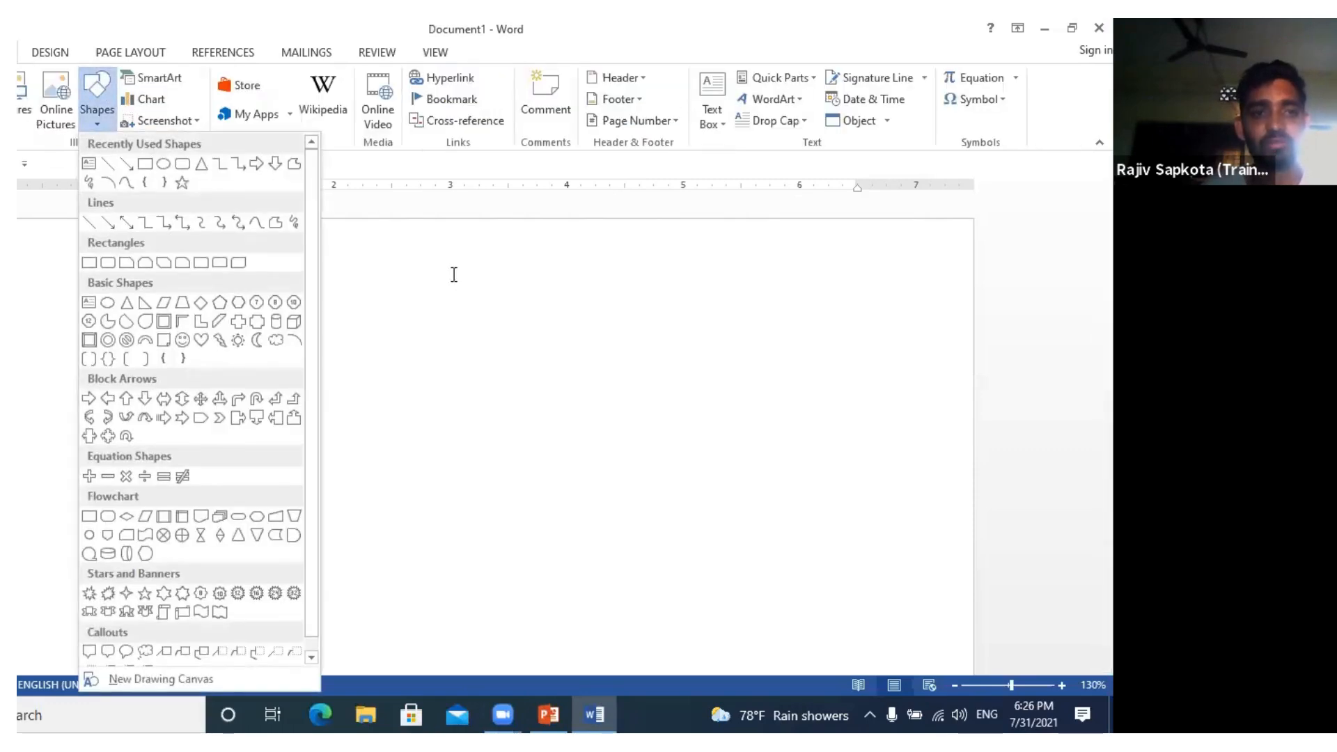
pyautogui.press('Escape')
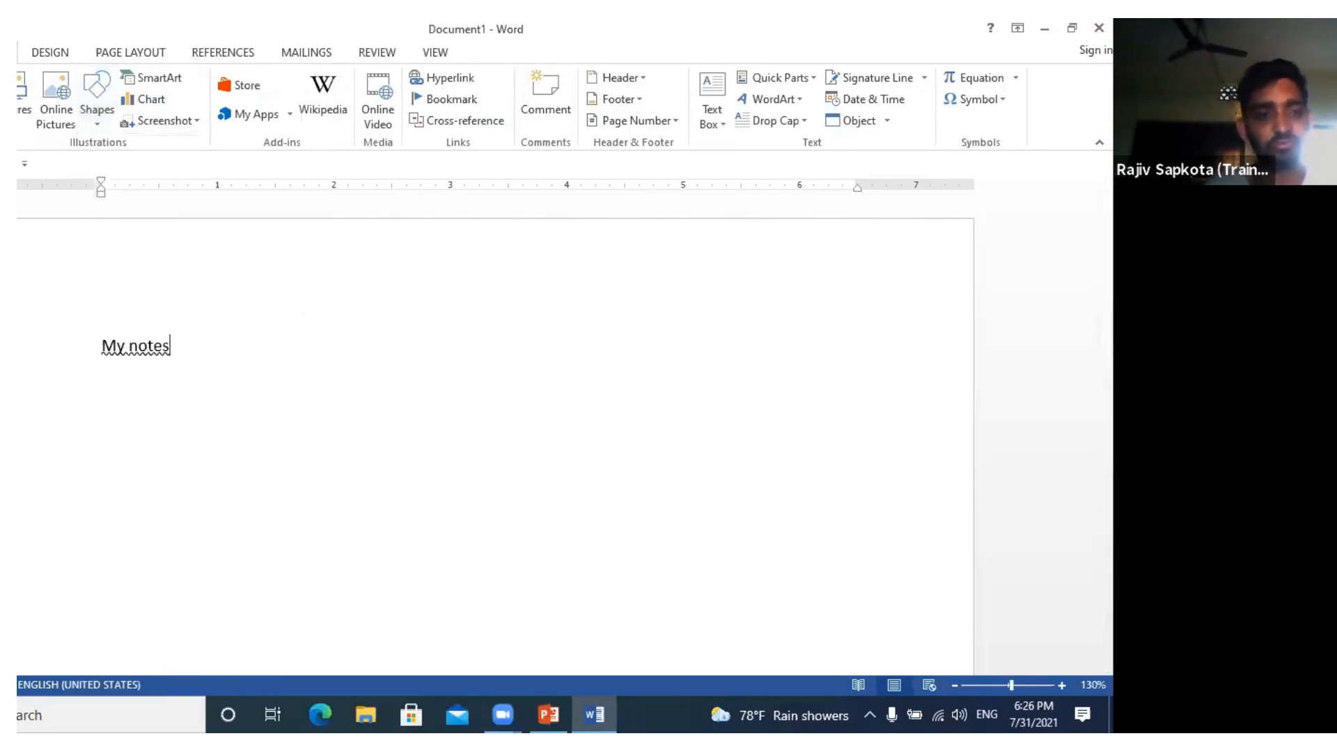
pyautogui.hotkey('ctrl', 'z')
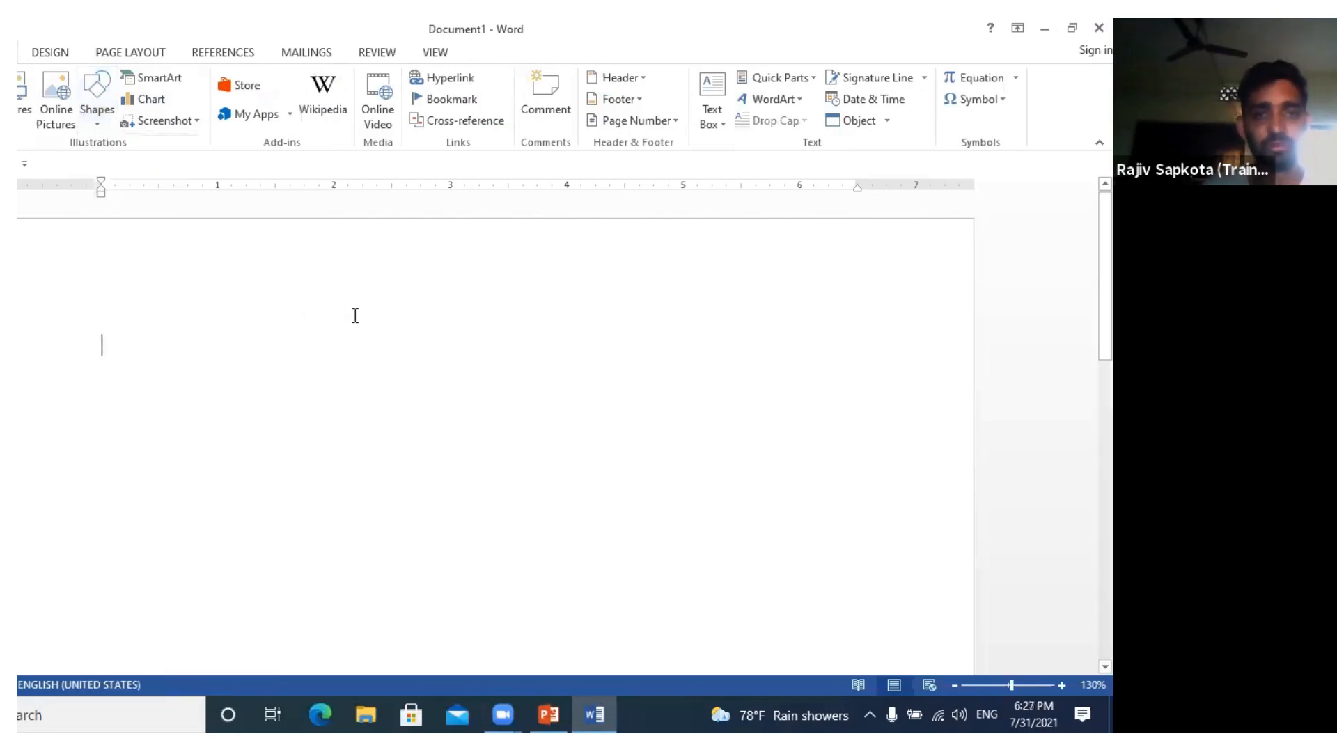